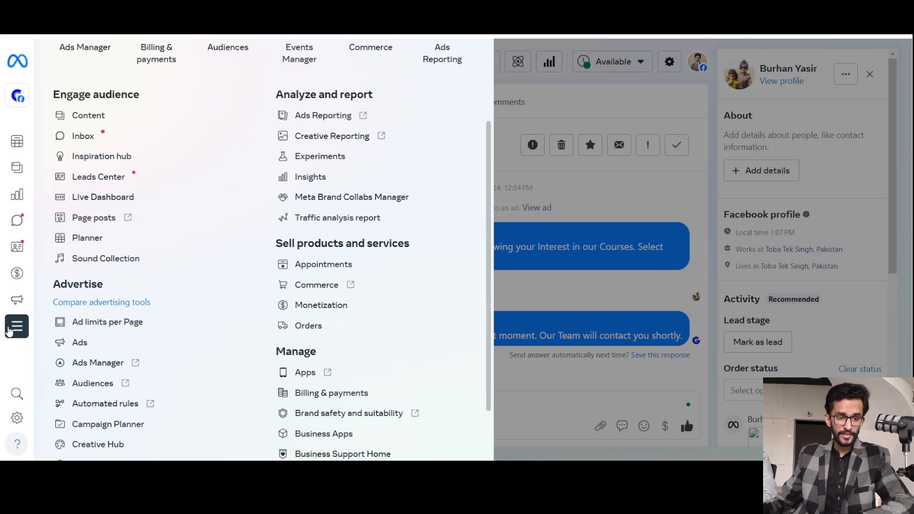
# Add Page posts, Ads Manager and Billing & payments to the tools menu for Ghousia Computer College and save the selection.
pyautogui.moveTo(9, 331)
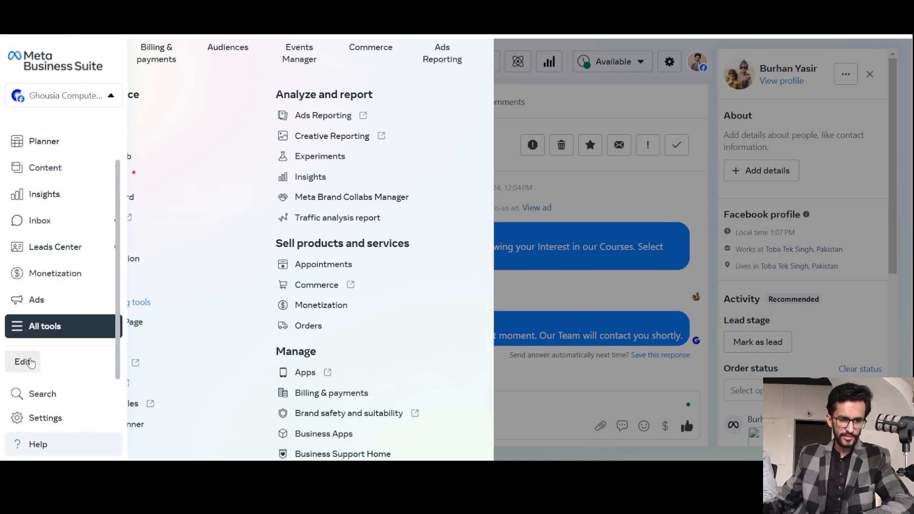
pyautogui.click(29, 363)
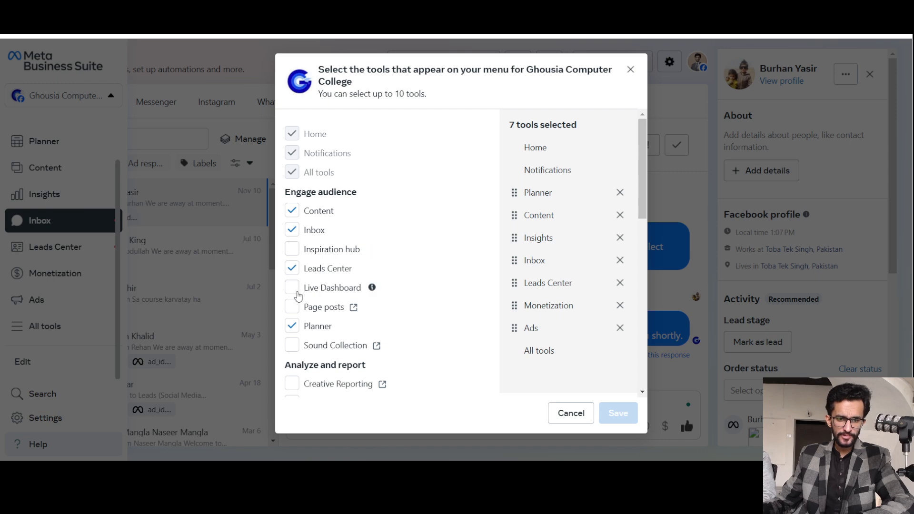
pyautogui.scroll(-1, 295, 312)
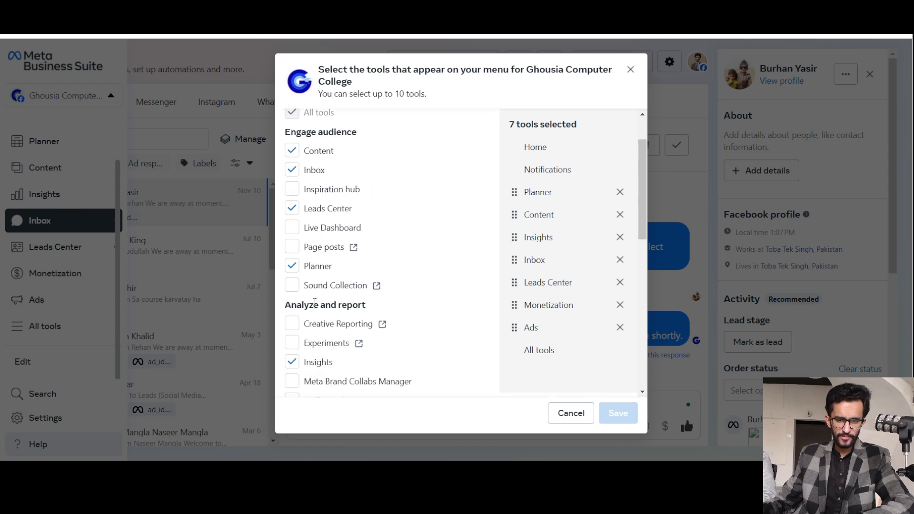
pyautogui.click(291, 248)
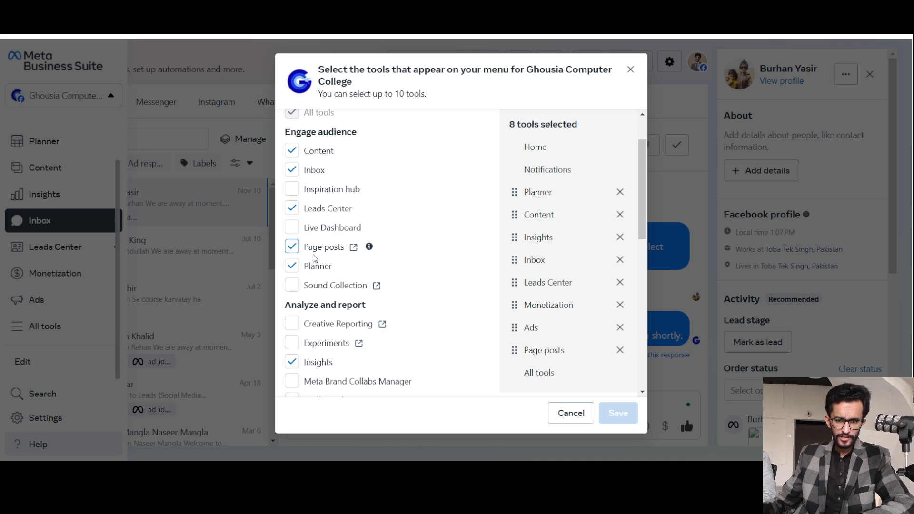
pyautogui.scroll(-3, 316, 267)
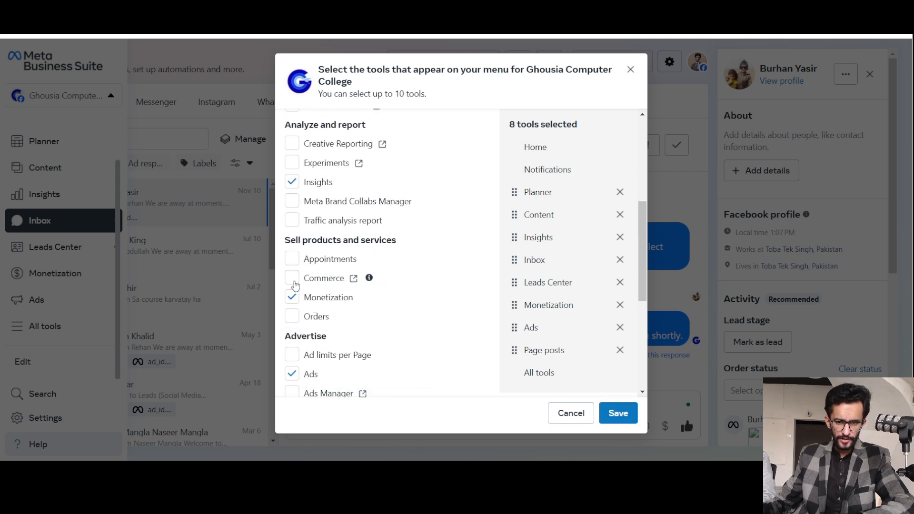
pyautogui.scroll(-2, 293, 286)
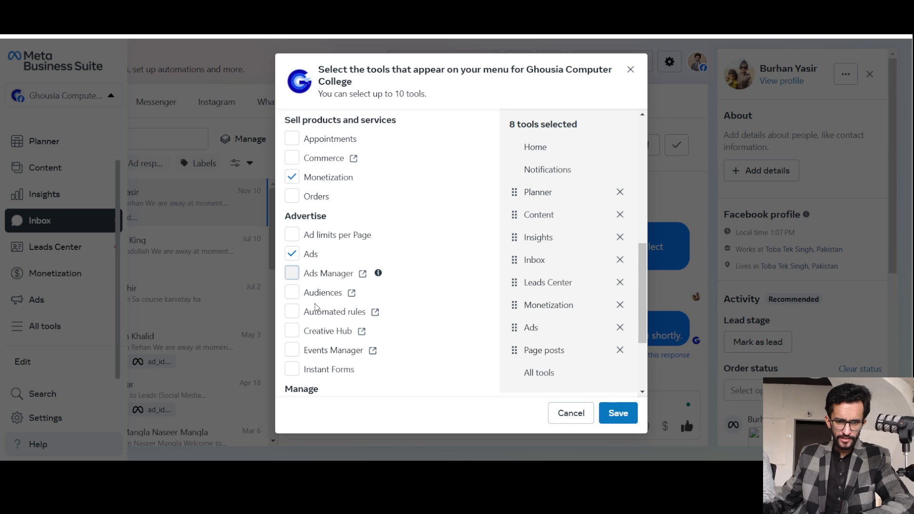
pyautogui.click(291, 273)
pyautogui.scroll(-1, 313, 318)
pyautogui.scroll(-2, 314, 307)
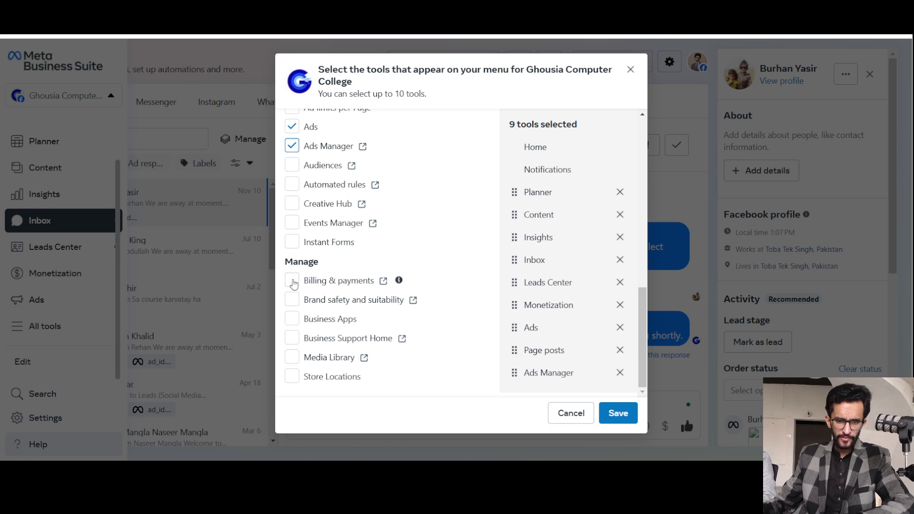
pyautogui.click(295, 281)
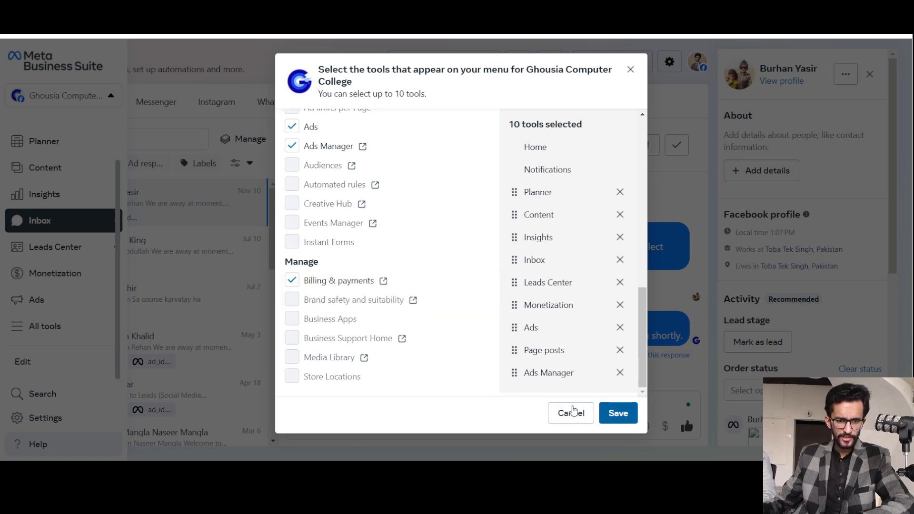
pyautogui.click(574, 413)
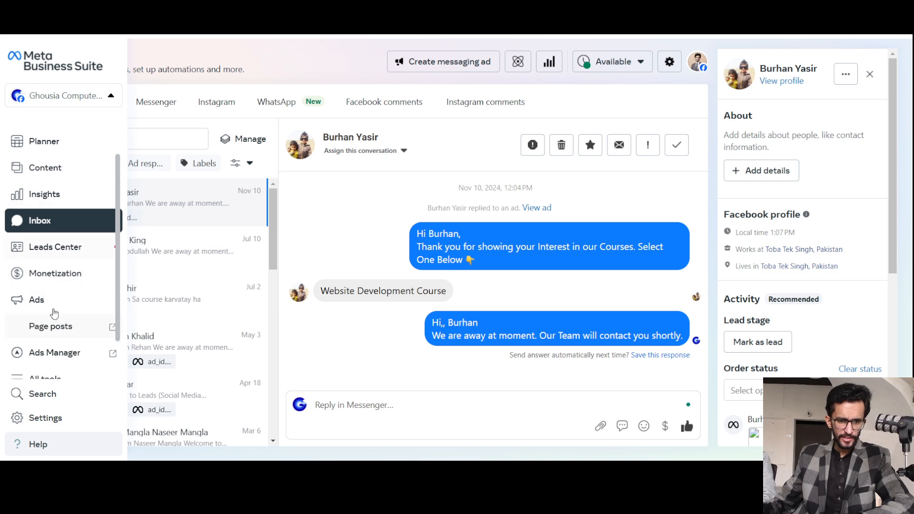
# Switch from the Inbox to Ads Manager with its Campaigns overview.
pyautogui.scroll(-1, 52, 264)
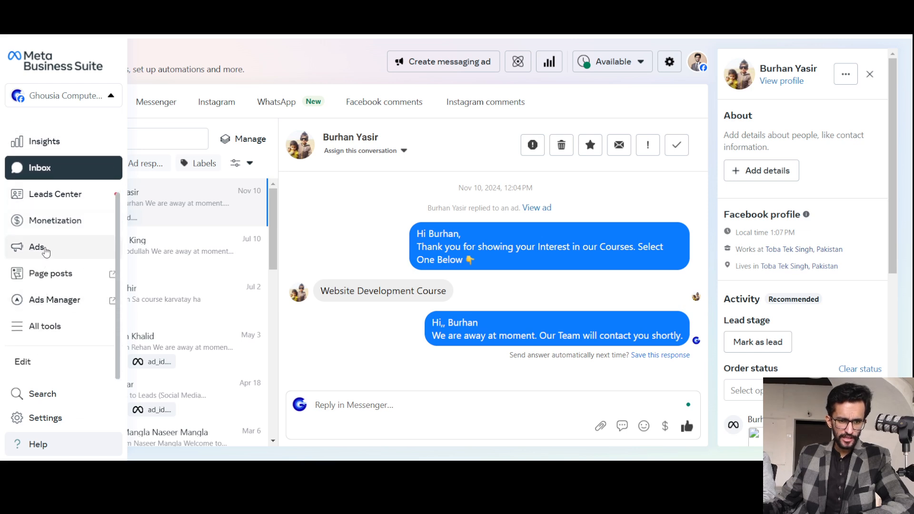
pyautogui.click(38, 298)
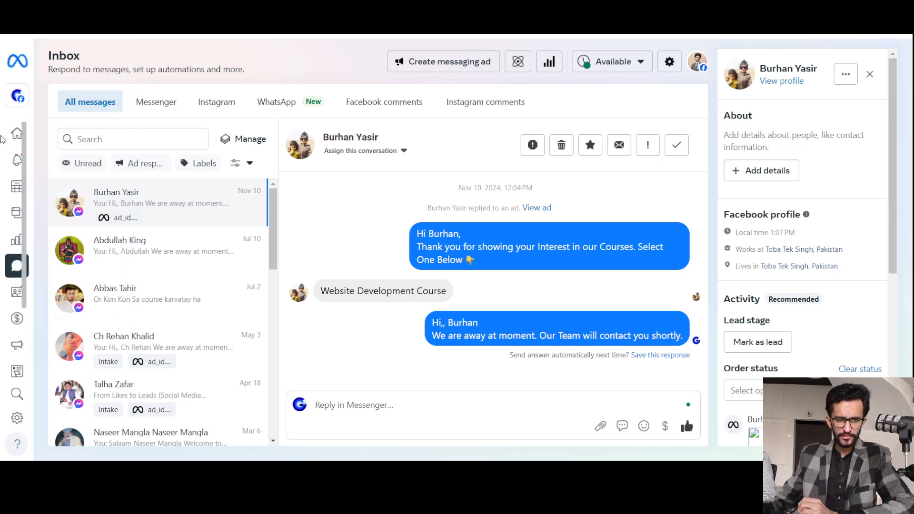
pyautogui.moveTo(17, 177)
pyautogui.scroll(-3, 45, 245)
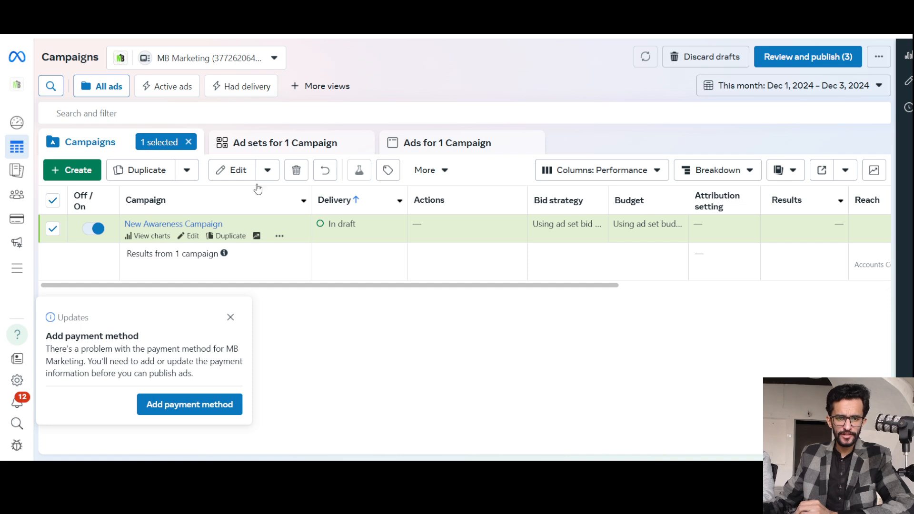
# Create a new Auction campaign with the Awareness objective.
pyautogui.click(89, 179)
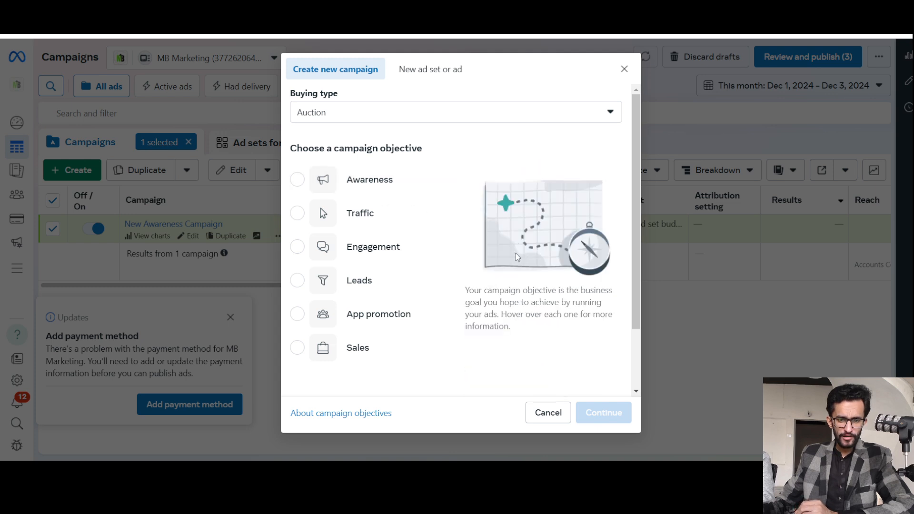
pyautogui.click(368, 185)
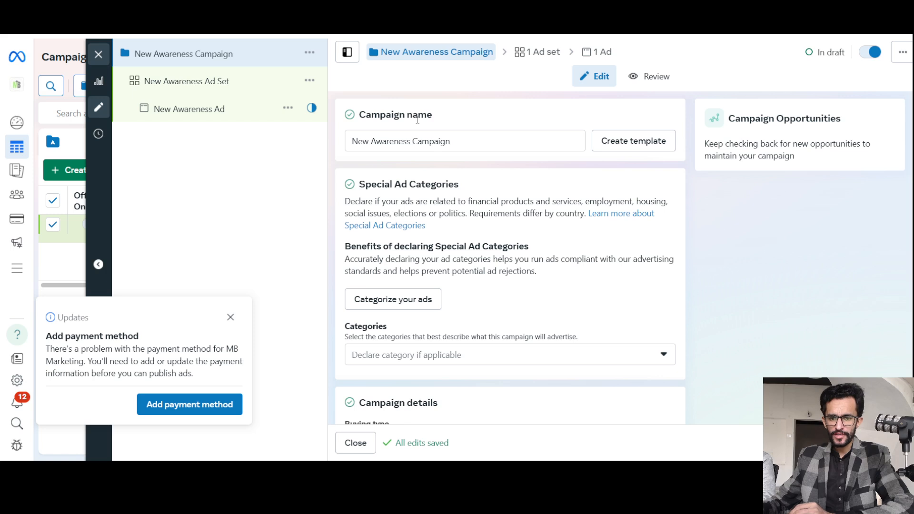
pyautogui.tripleClick(424, 146)
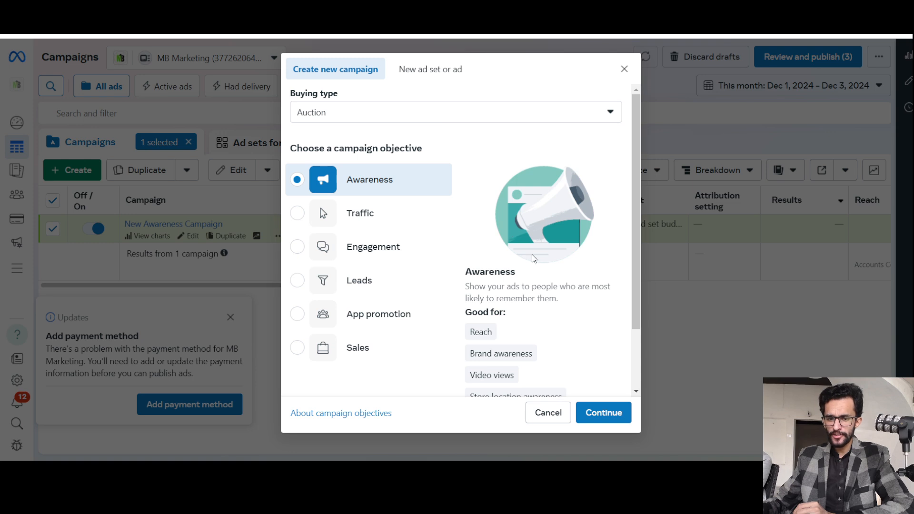
# Examine the descriptions of what the Awareness objective is good for: Reach, Brand awareness, Video views and Store location awareness.
pyautogui.scroll(-2, 532, 255)
pyautogui.moveTo(481, 257)
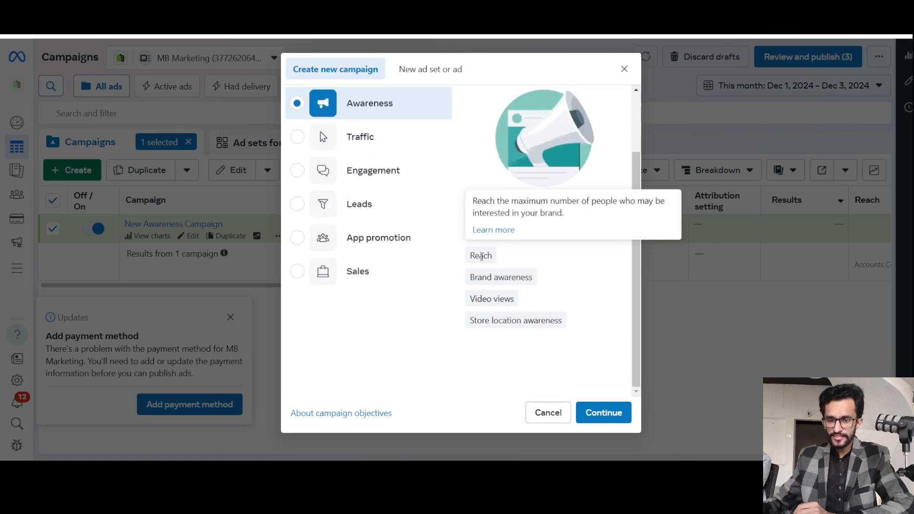
pyautogui.moveTo(491, 273)
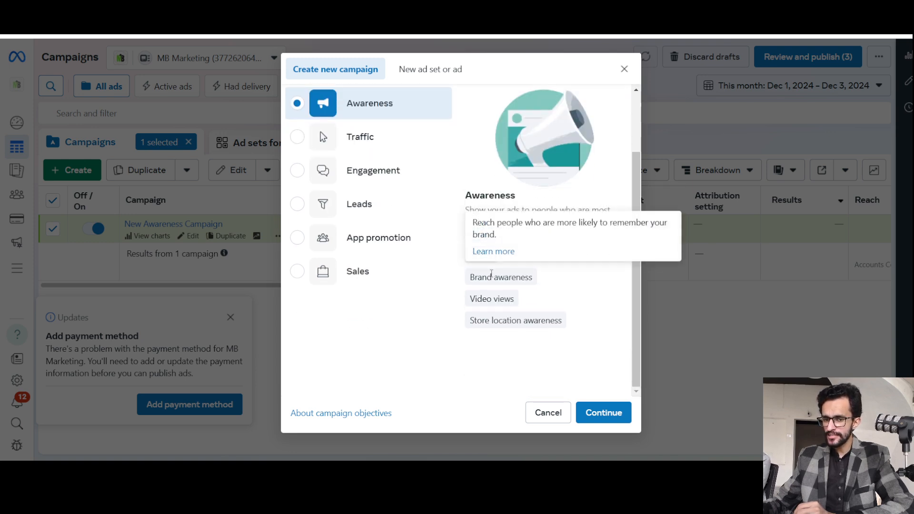
pyautogui.moveTo(490, 299)
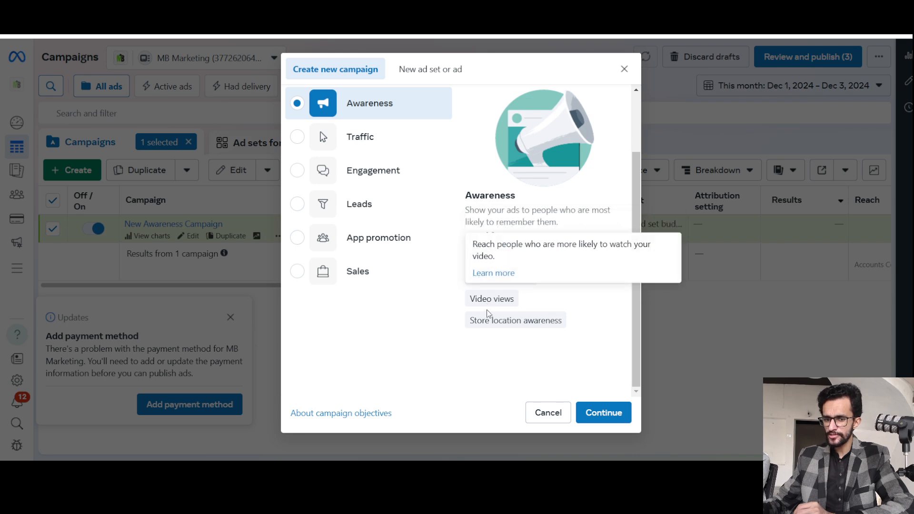
pyautogui.moveTo(484, 320); pyautogui.dragTo(564, 319)
pyautogui.click(569, 318)
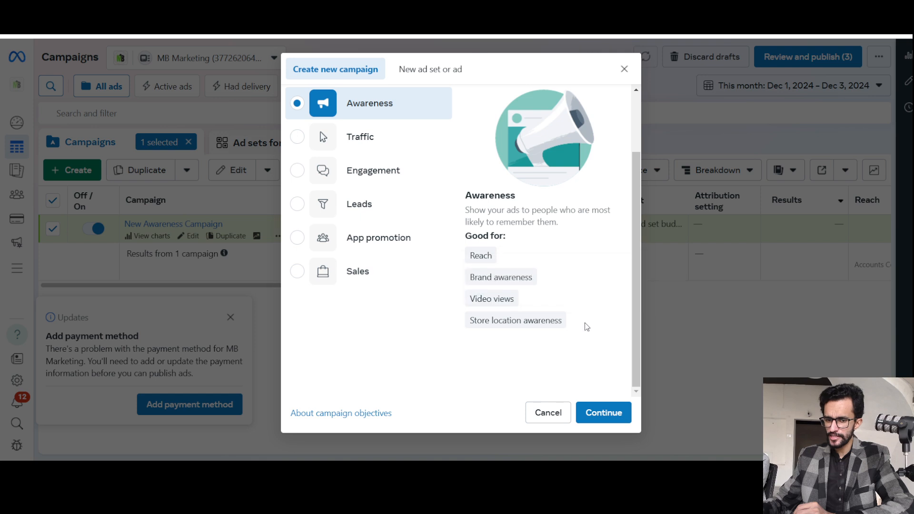
pyautogui.scroll(2, 587, 326)
pyautogui.scroll(-2, 585, 327)
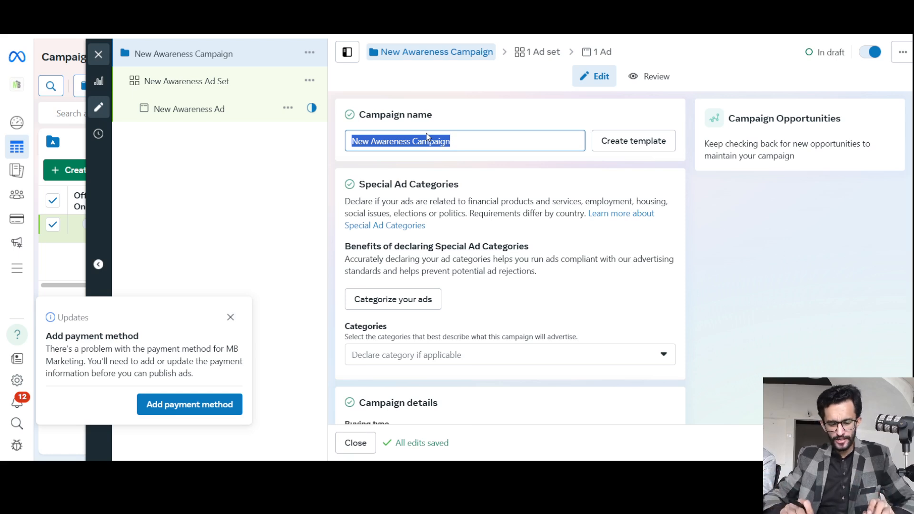
# Replace the default campaign name with "Bhikari to Mujh say Achay - Awareness -".
pyautogui.write('a')
pyautogui.press('BackSpace')
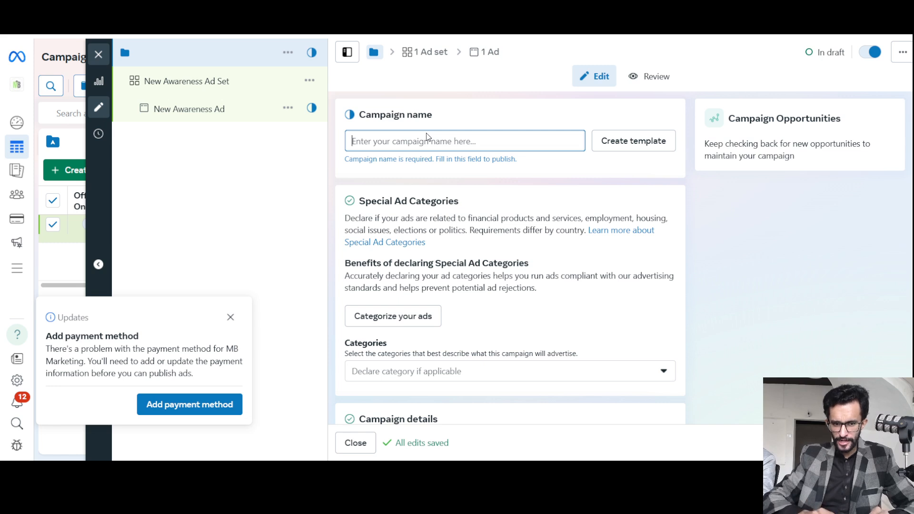
pyautogui.write('c')
pyautogui.press('BackSpace')
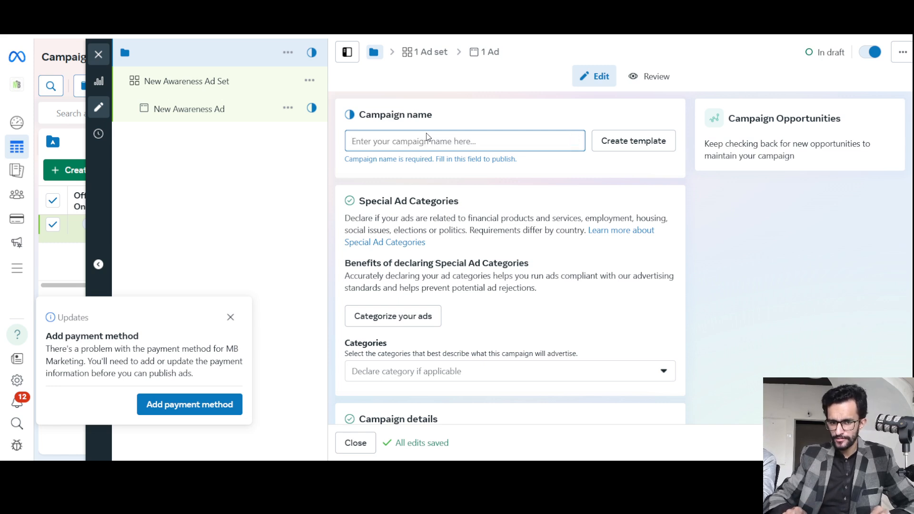
pyautogui.write('Bhika')
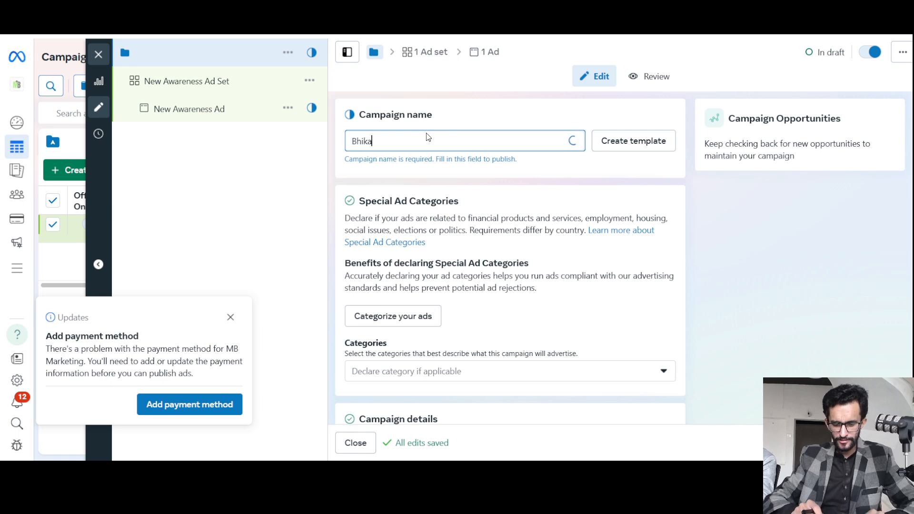
pyautogui.write('ri to M')
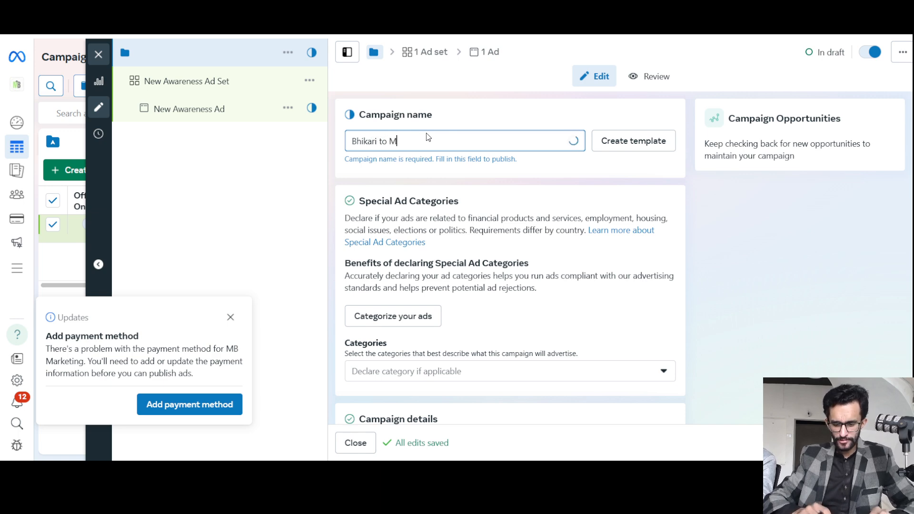
pyautogui.write('ujh say ')
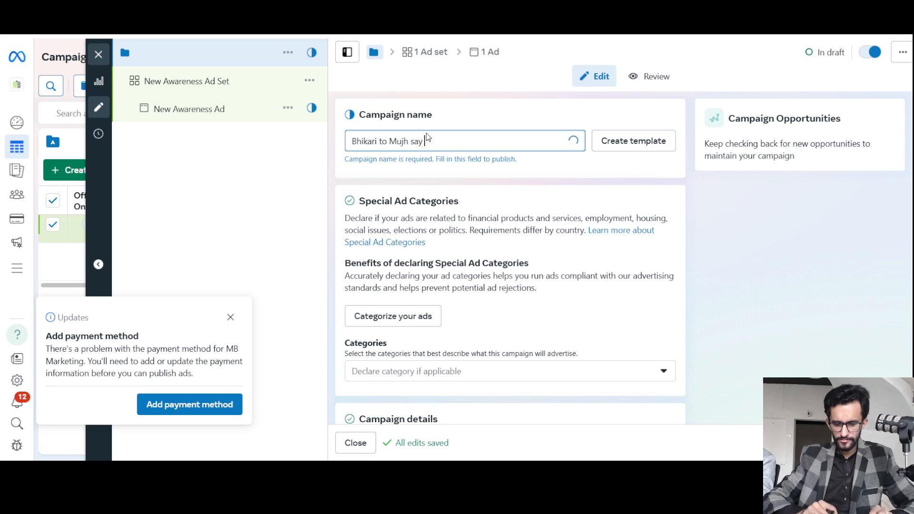
pyautogui.write('Adhay -')
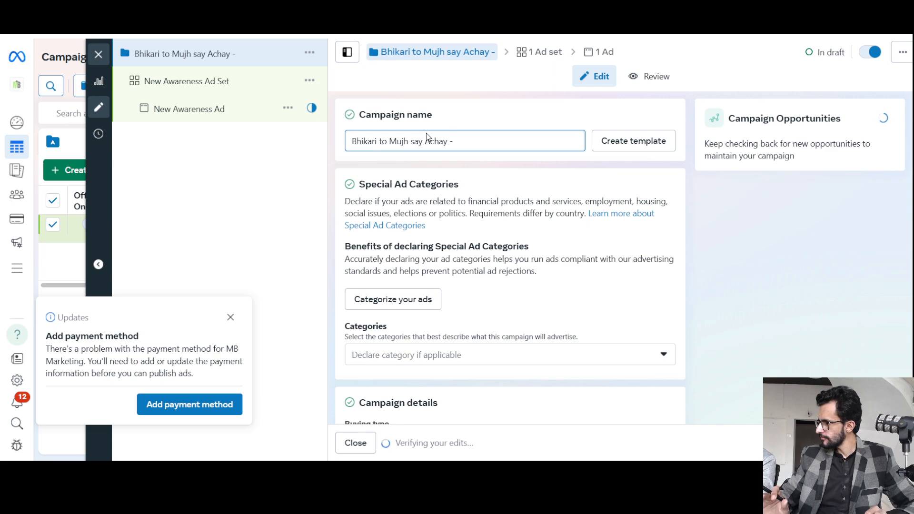
pyautogui.write(' Awar')
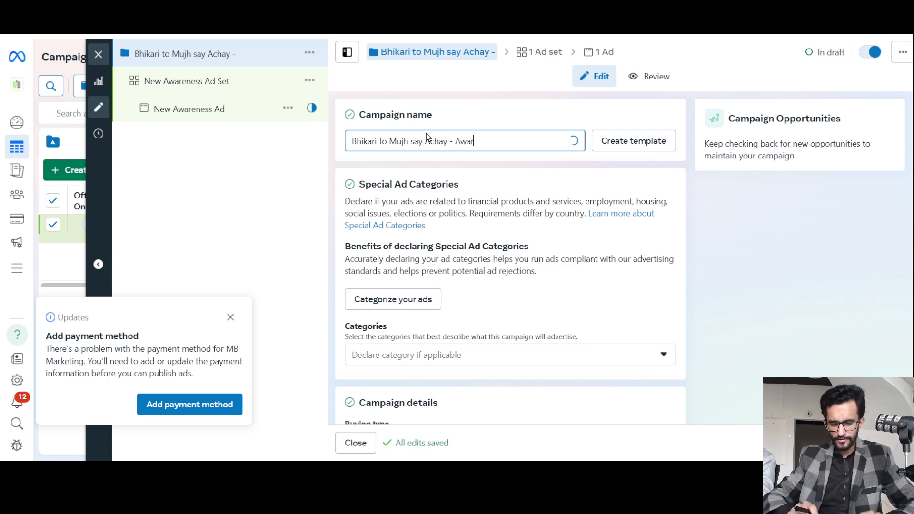
pyautogui.write('eness ')
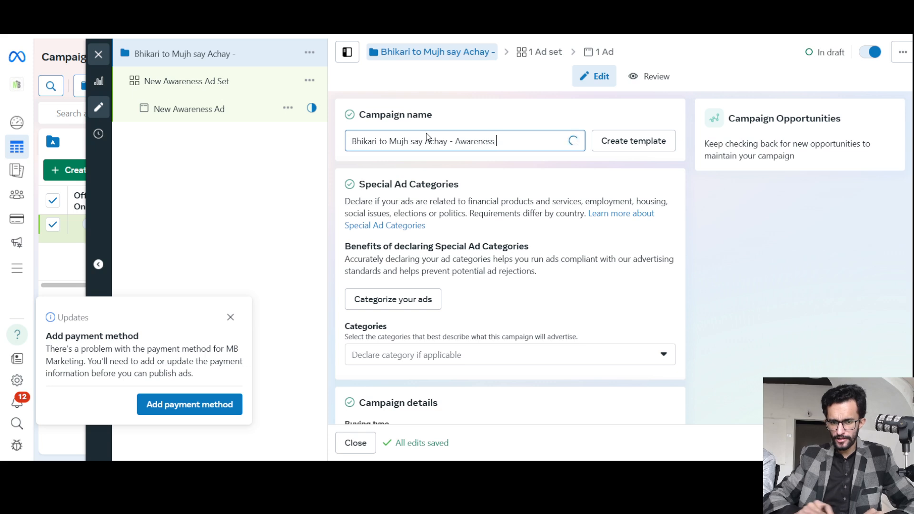
pyautogui.write('-')
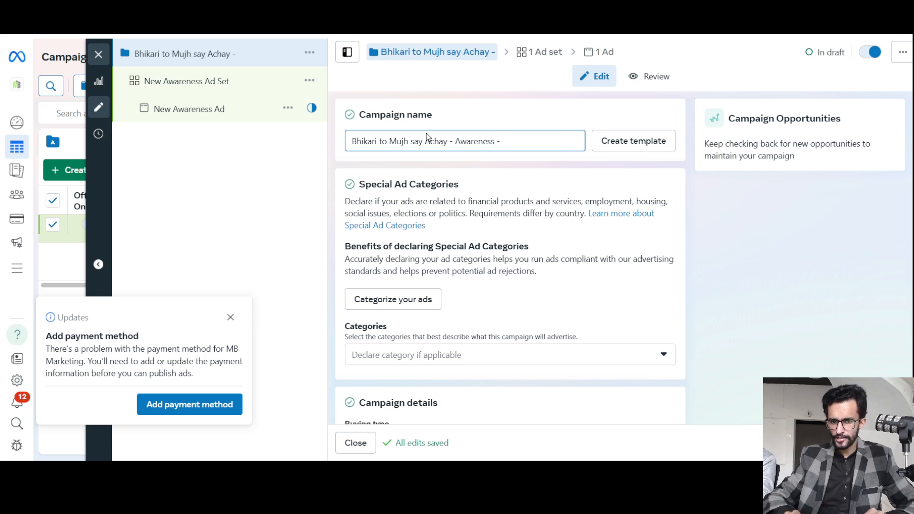
pyautogui.write(' TTS')
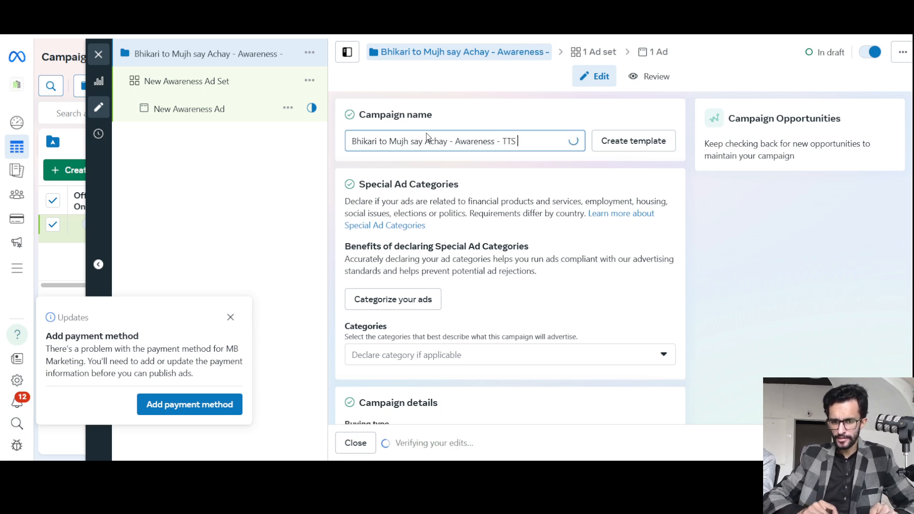
# Append "TTS Only" to the end of the campaign name.
pyautogui.press('BackSpace')
pyautogui.press('BackSpace')
pyautogui.press('BackSpace')
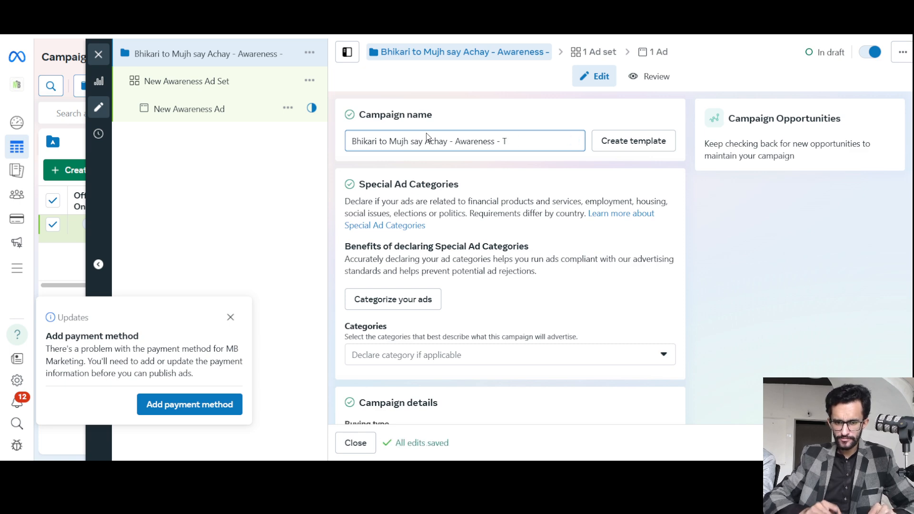
pyautogui.write('TS Only')
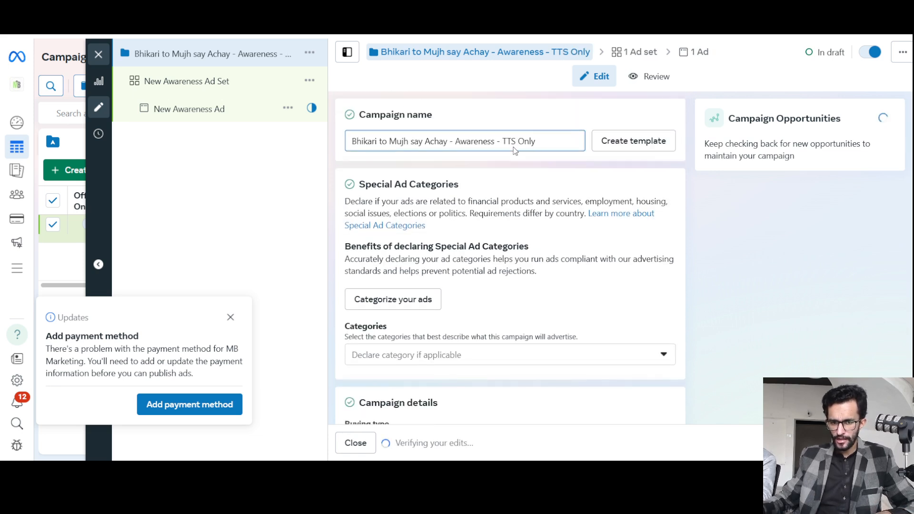
# Replace "TTS Only" with "CBO" at the end of the campaign name.
pyautogui.moveTo(502, 141); pyautogui.dragTo(548, 138)
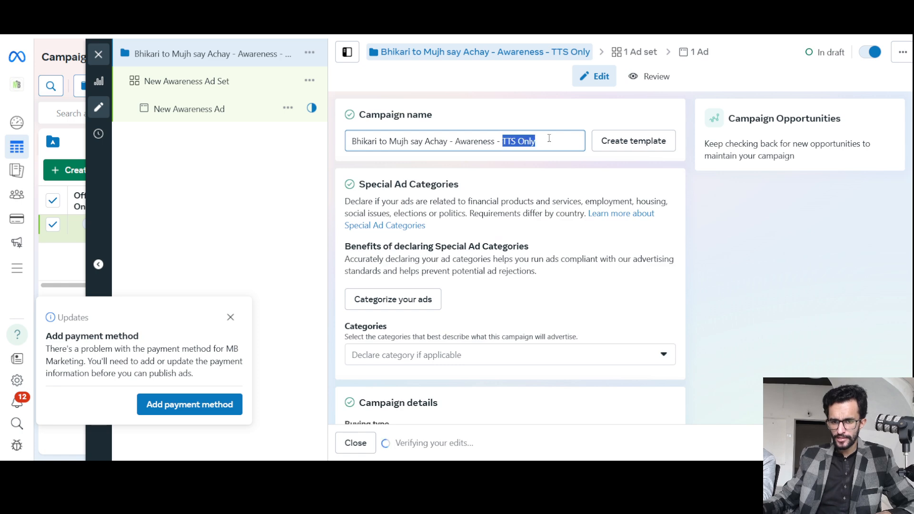
pyautogui.press('BackSpace')
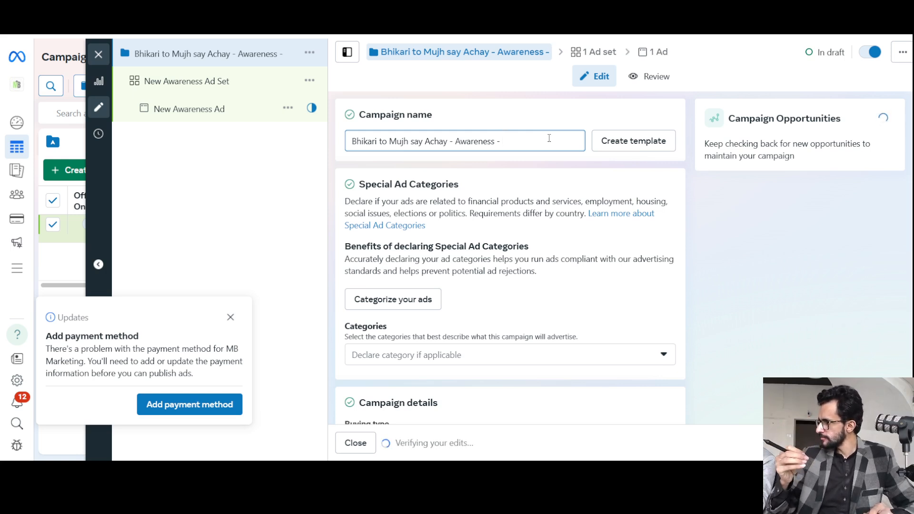
pyautogui.write('C')
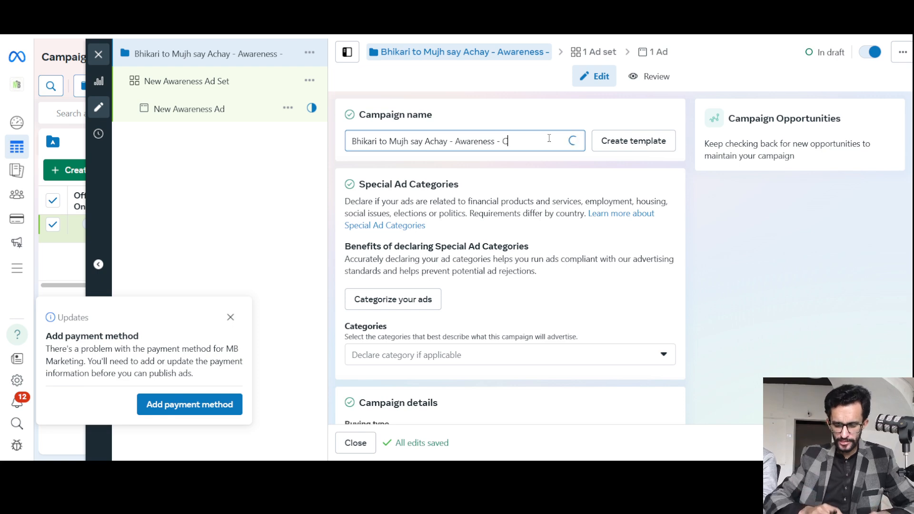
pyautogui.write('BO')
# Turn on Advantage campaign budget for the campaign.
pyautogui.scroll(-1, 529, 243)
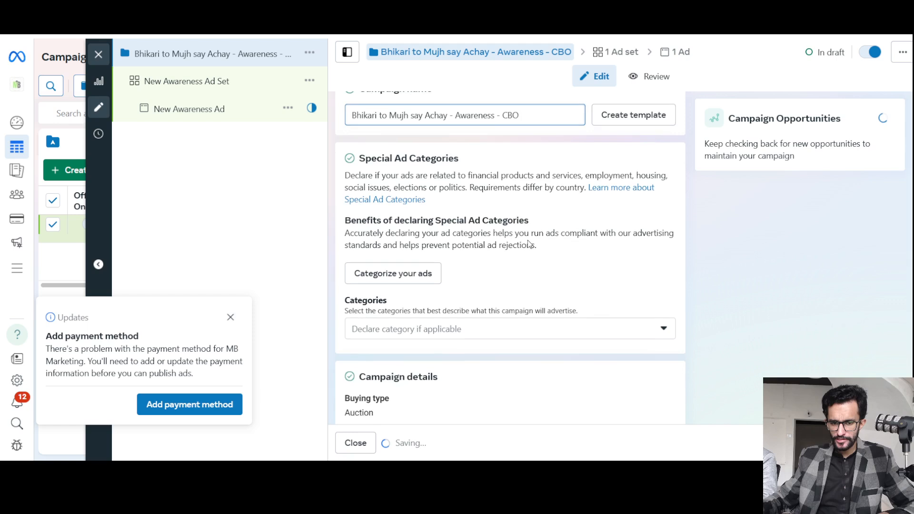
pyautogui.scroll(-3, 524, 241)
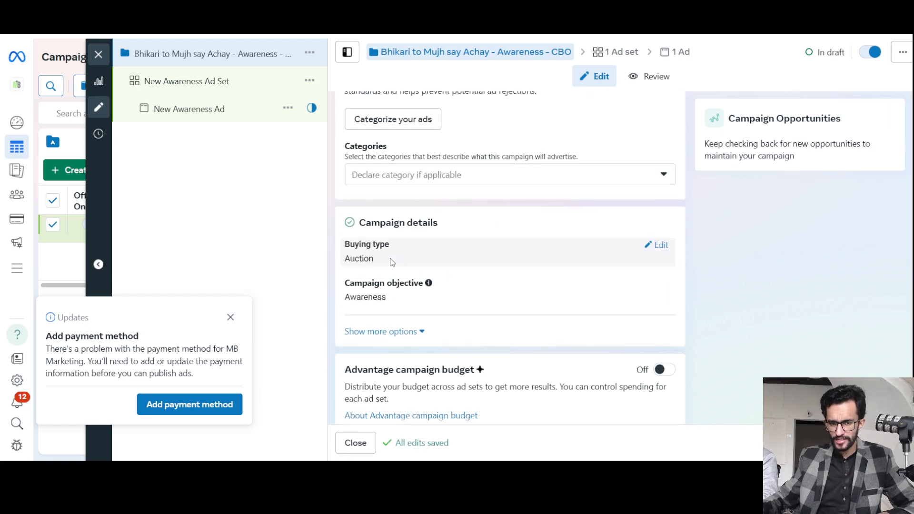
pyautogui.scroll(-1, 391, 248)
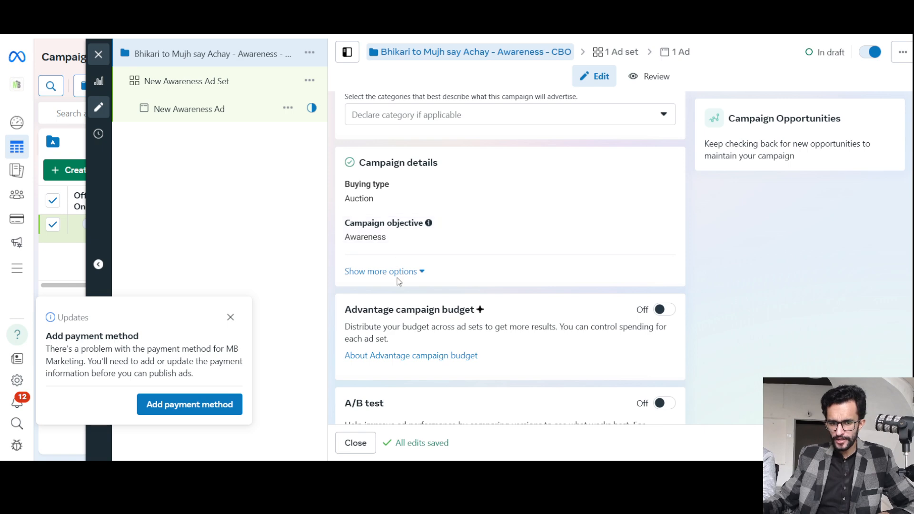
pyautogui.scroll(-1, 398, 281)
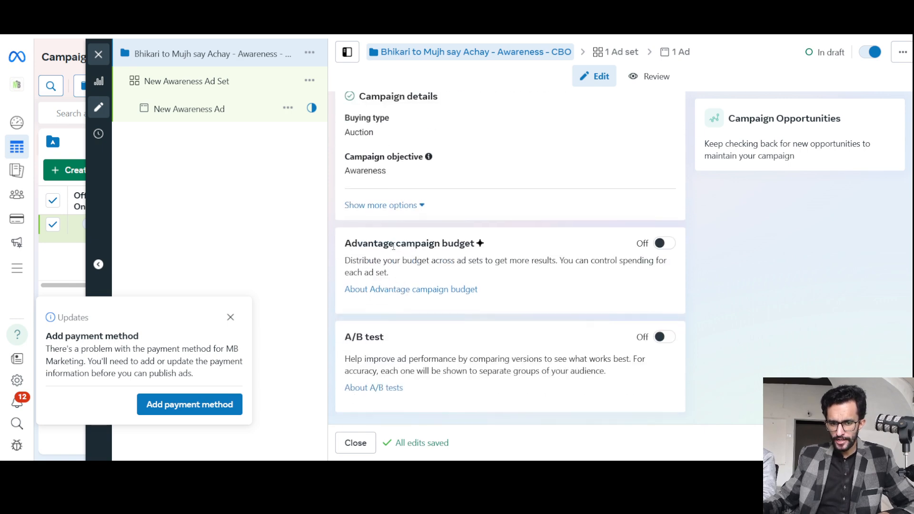
pyautogui.moveTo(393, 245); pyautogui.dragTo(471, 244)
pyautogui.tripleClick(471, 244)
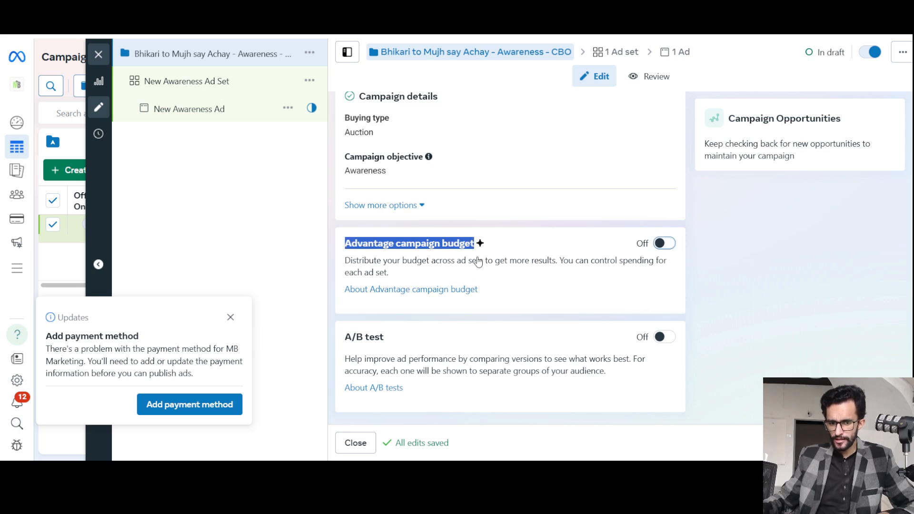
pyautogui.click(664, 243)
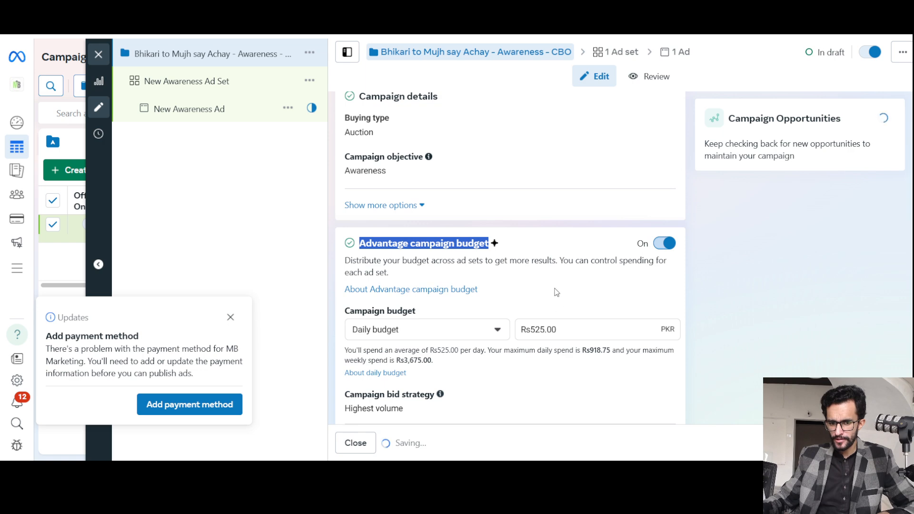
# Try to set the campaign's daily budget to 200 PKR.
pyautogui.scroll(-1, 557, 292)
pyautogui.click(445, 221)
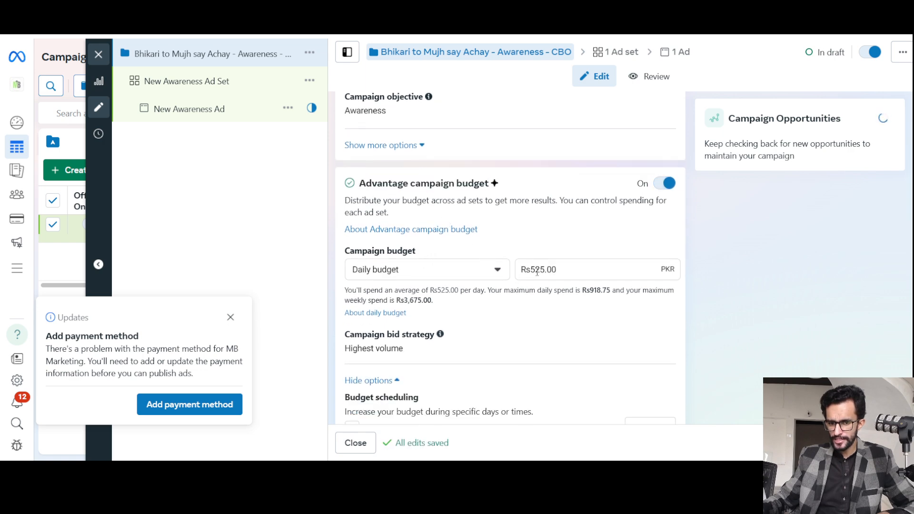
pyautogui.doubleClick(537, 269)
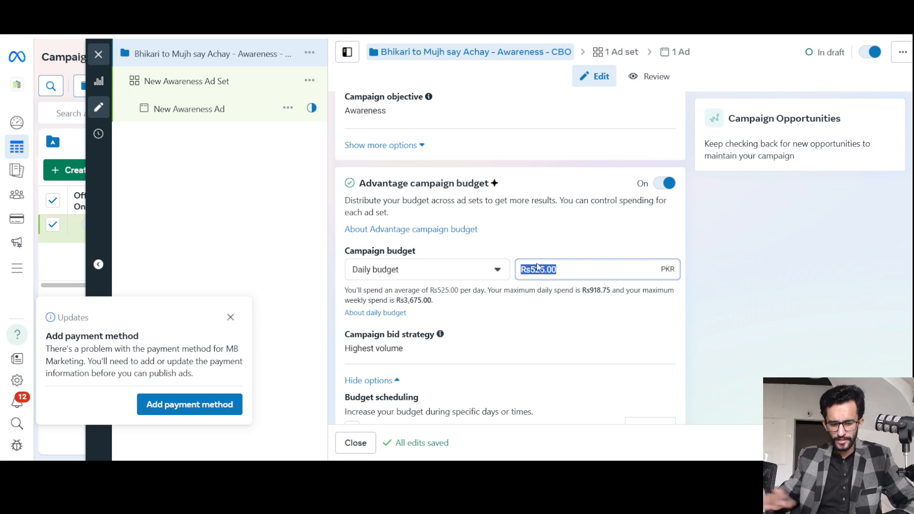
pyautogui.write('200')
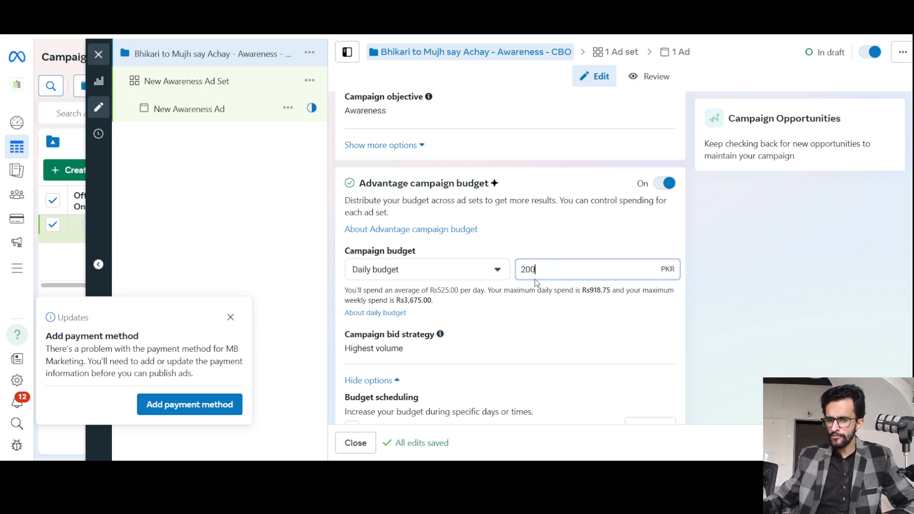
pyautogui.press('Tab')
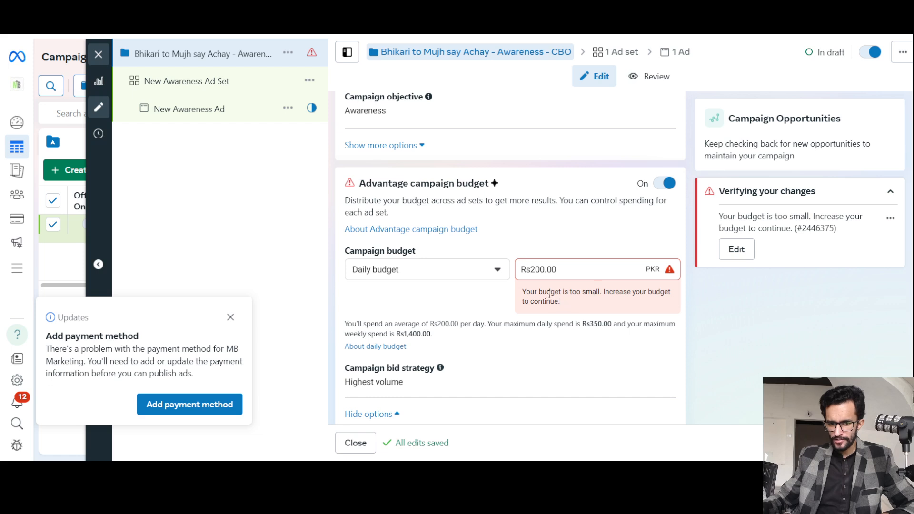
pyautogui.moveTo(549, 294); pyautogui.dragTo(637, 292)
pyautogui.tripleClick(637, 292)
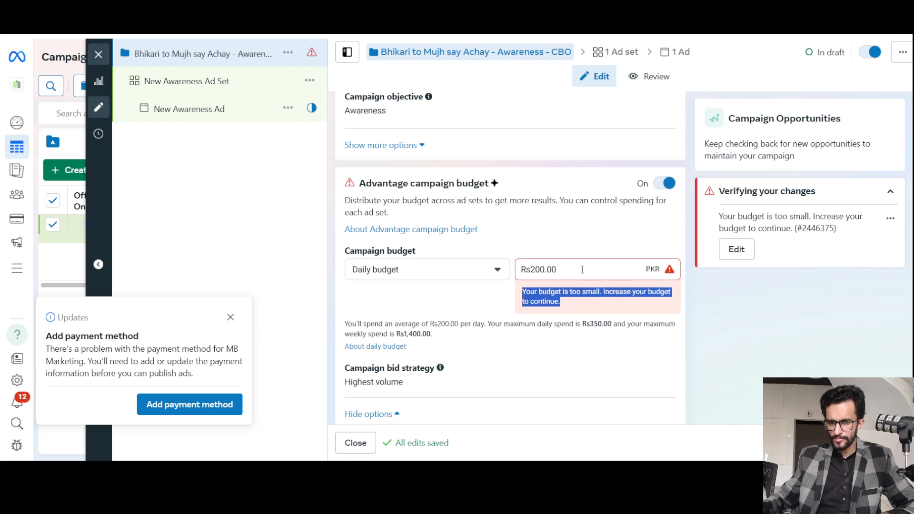
# Set the campaign's daily budget to 300 PKR.
pyautogui.click(546, 270)
pyautogui.doubleClick(542, 270)
pyautogui.click(542, 270)
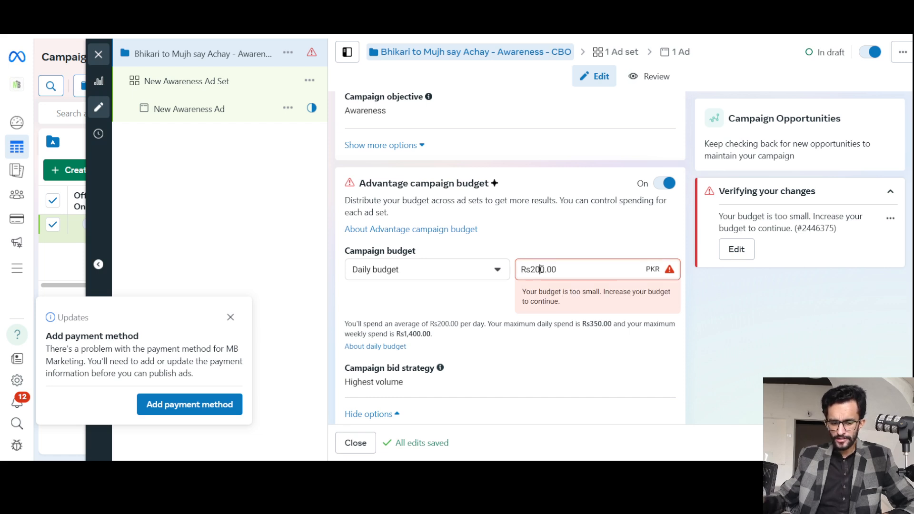
pyautogui.doubleClick(541, 270)
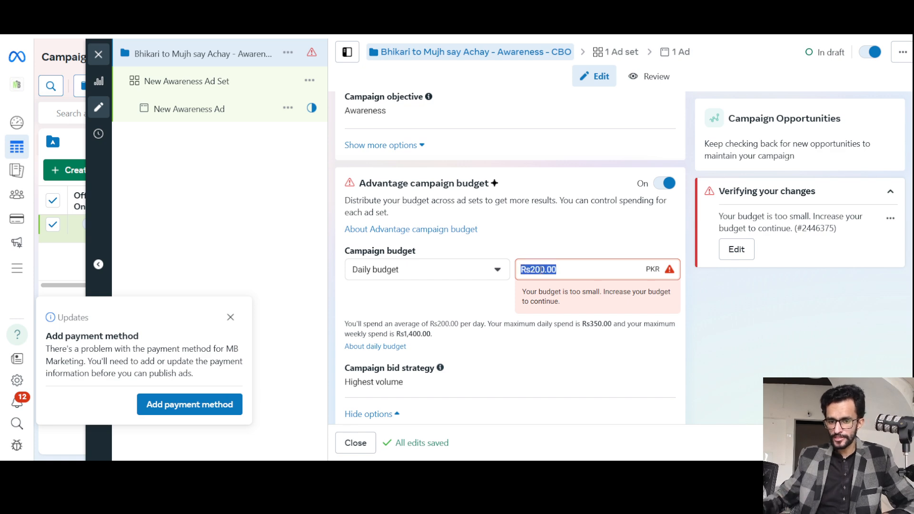
pyautogui.write('300')
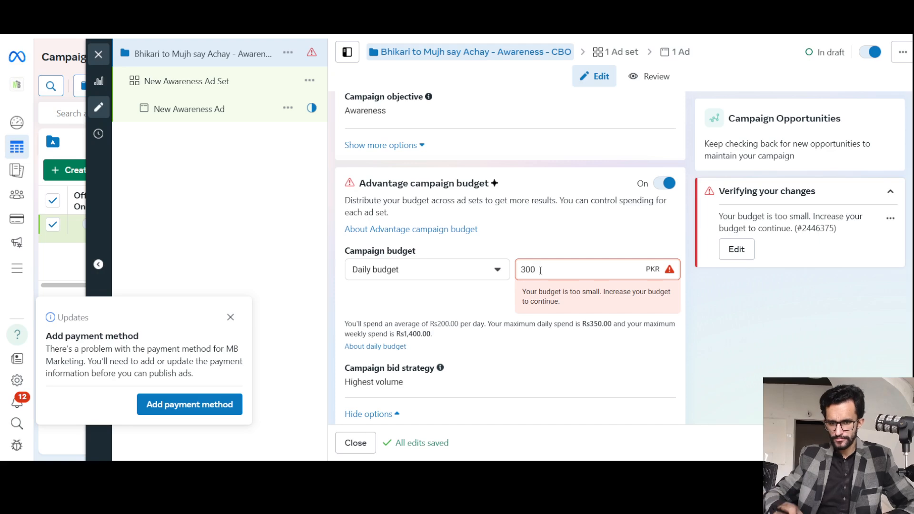
pyautogui.click(509, 230)
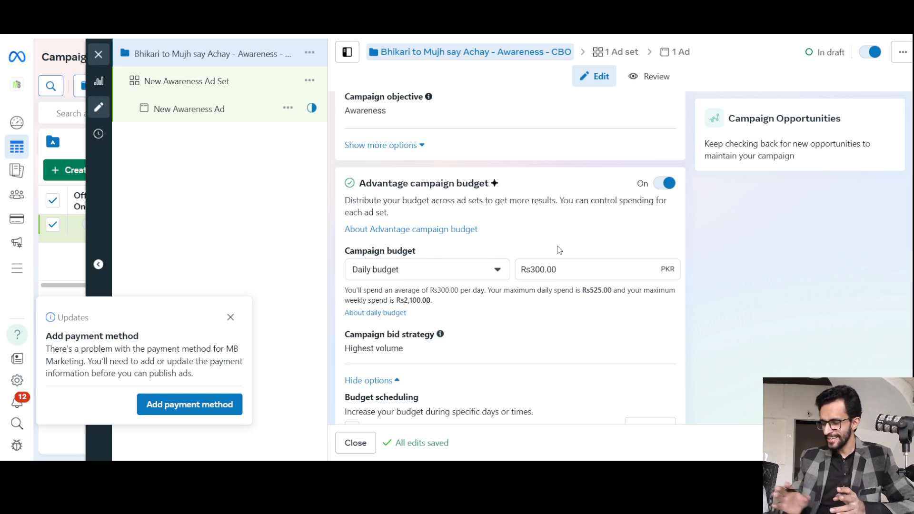
# Raise the campaign's daily budget to 1000 PKR.
pyautogui.tripleClick(544, 275)
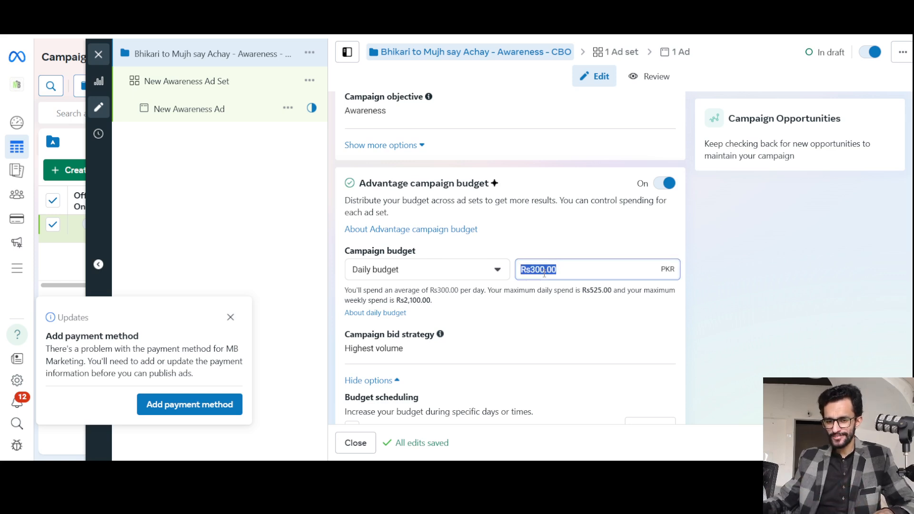
pyautogui.write('1000')
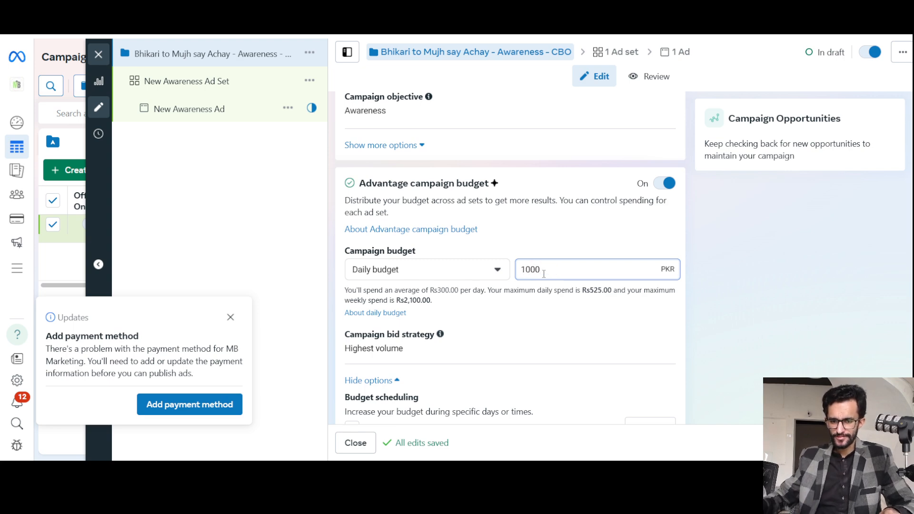
pyautogui.click(549, 232)
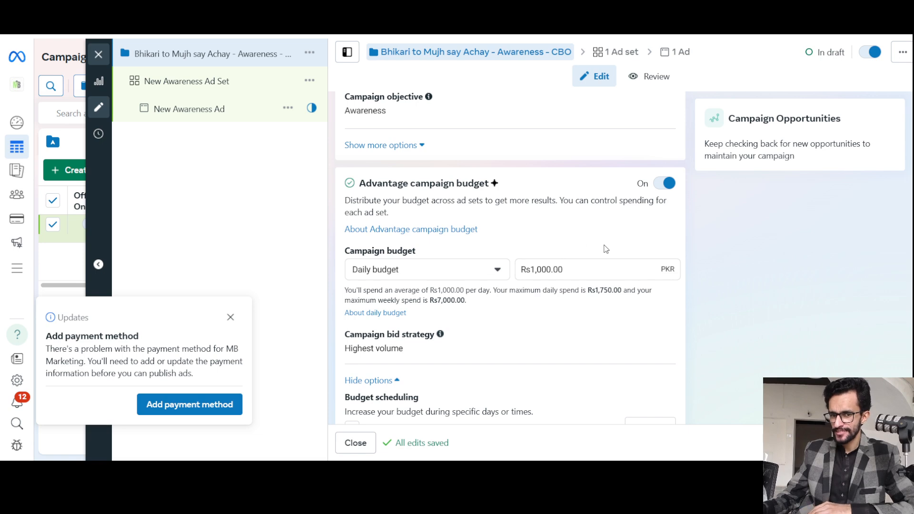
# Examine the Special Ad Categories that can be declared for the campaign, leaving them all unselected.
pyautogui.scroll(5, 604, 250)
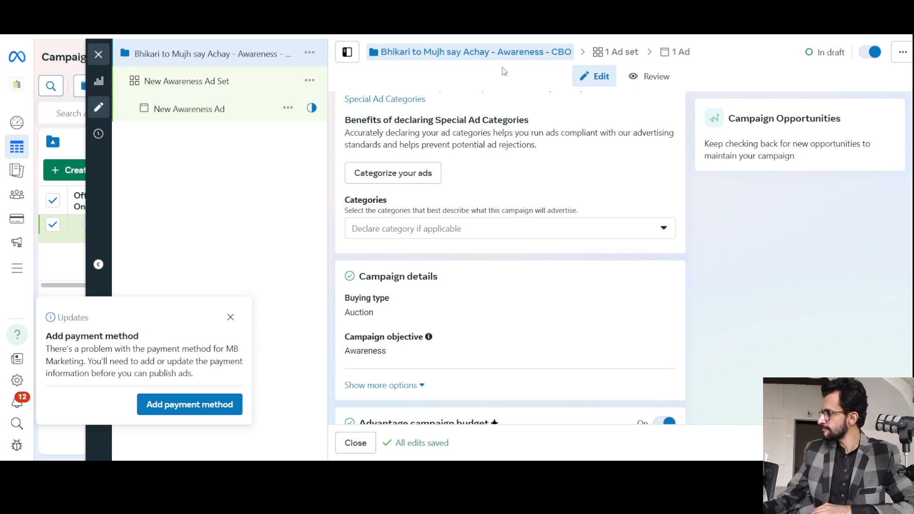
pyautogui.scroll(3, 512, 283)
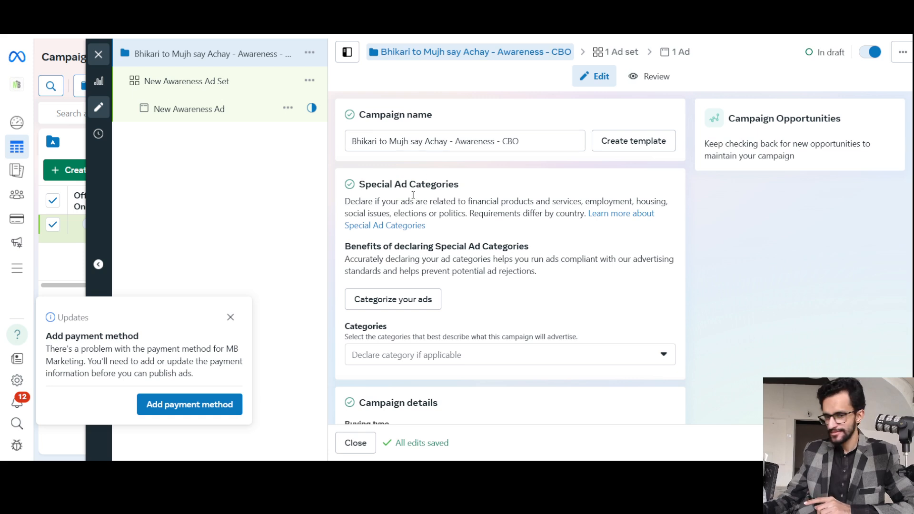
pyautogui.scroll(-3, 412, 197)
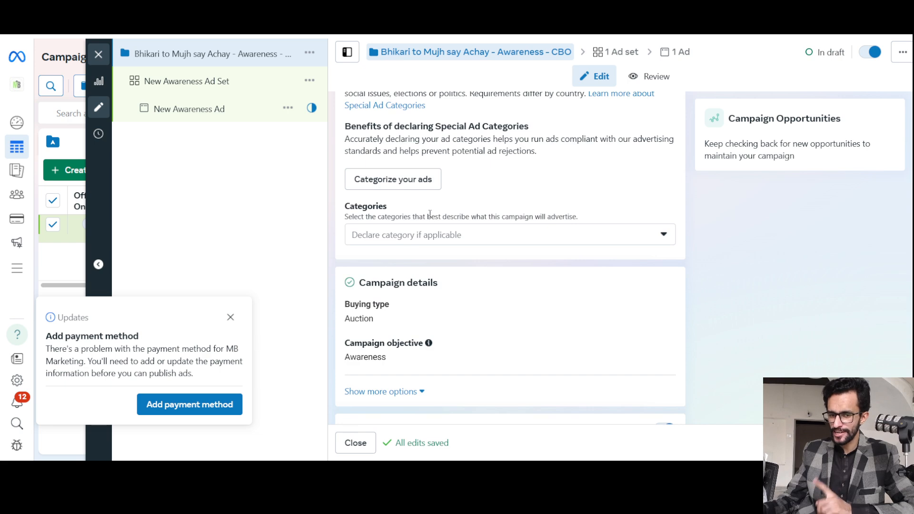
pyautogui.scroll(-1, 426, 215)
pyautogui.scroll(-1, 426, 215)
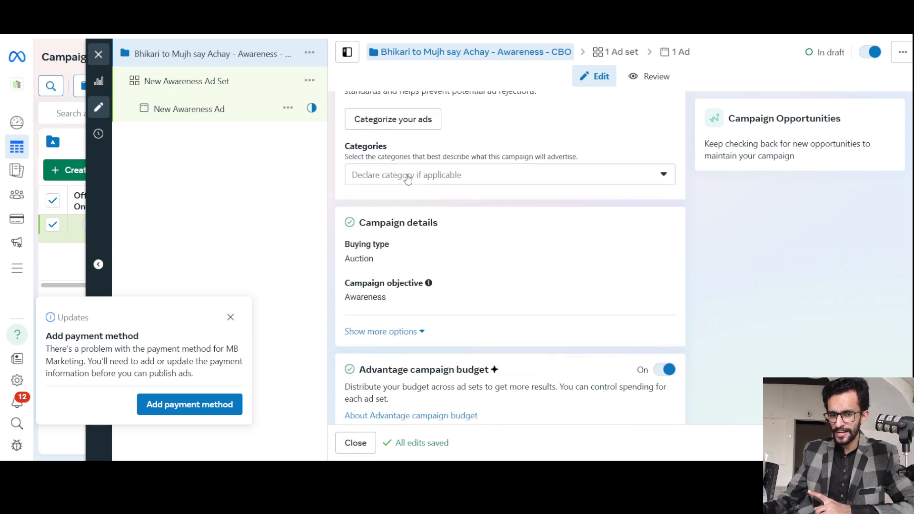
pyautogui.click(408, 176)
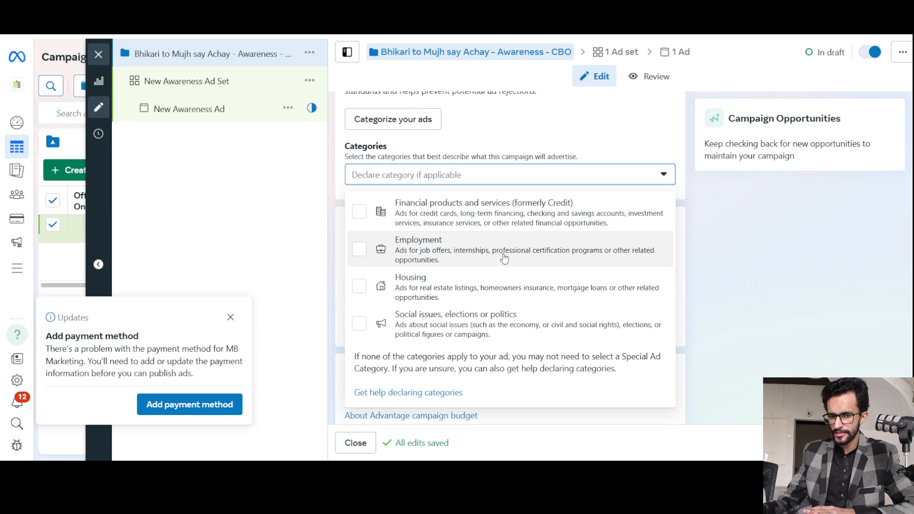
pyautogui.click(520, 176)
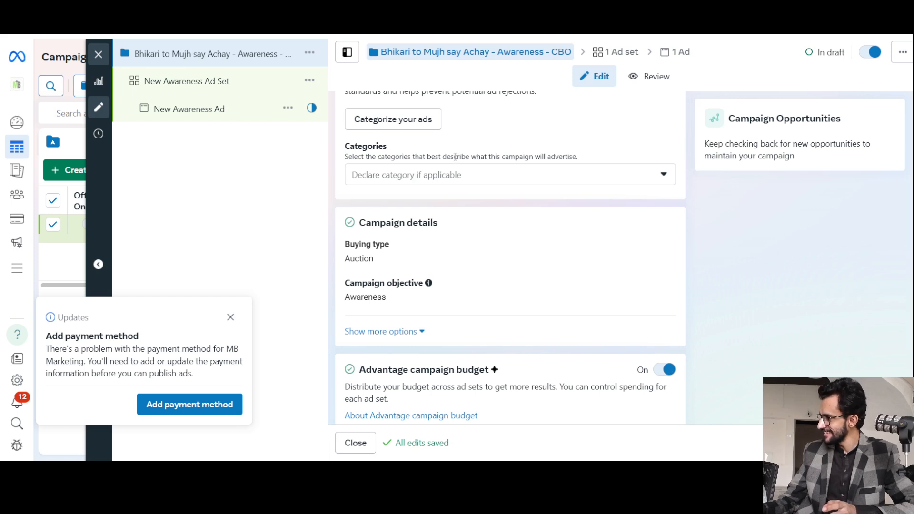
pyautogui.scroll(-3, 479, 201)
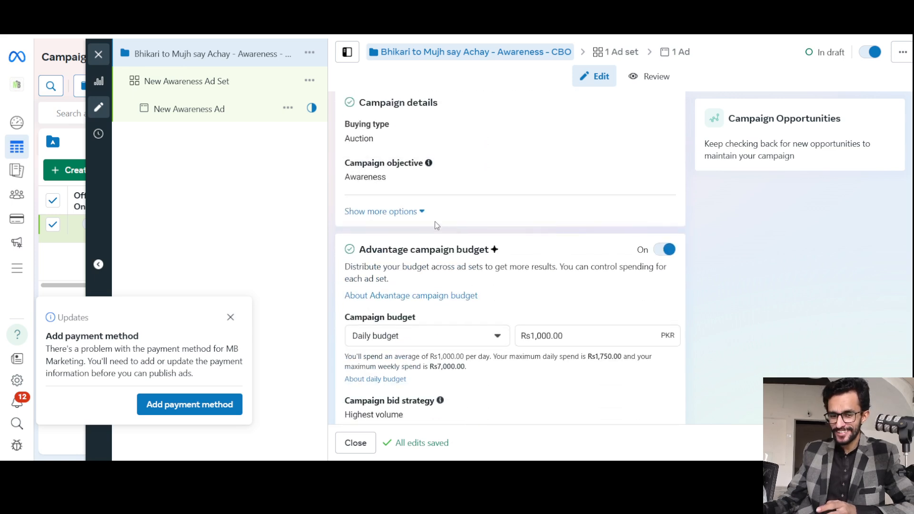
pyautogui.scroll(5, 436, 212)
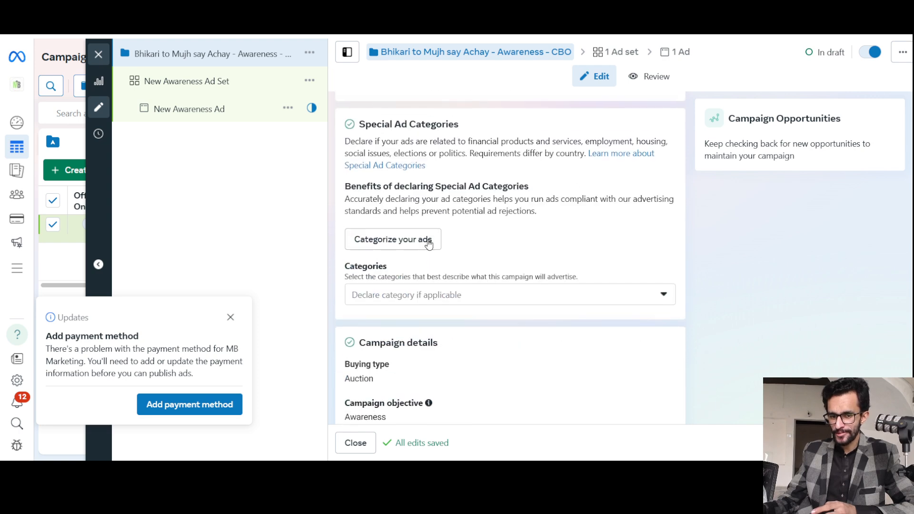
pyautogui.click(439, 295)
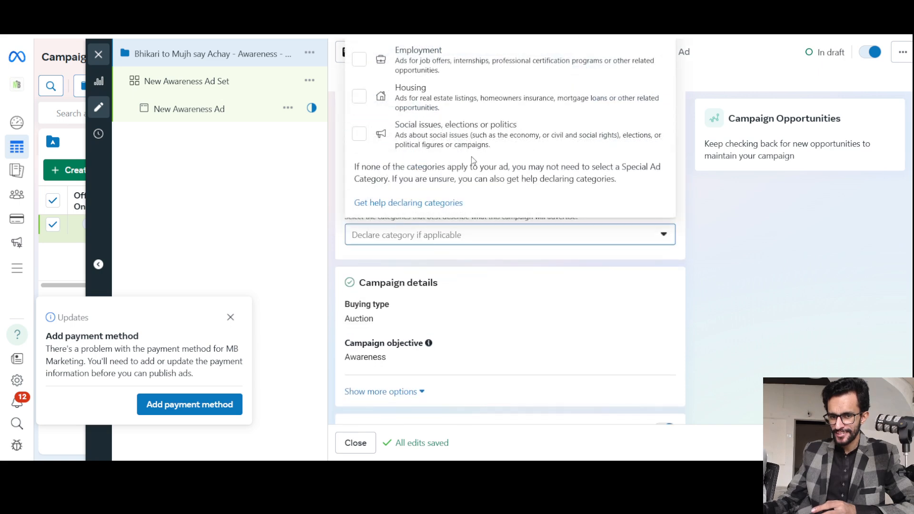
pyautogui.click(561, 270)
pyautogui.scroll(3, 568, 180)
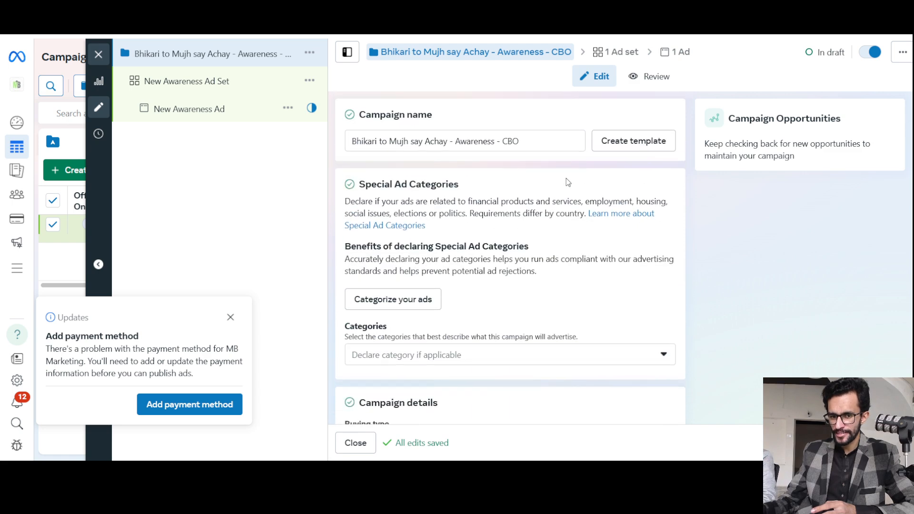
# Switch the campaign budget type to Lifetime budget.
pyautogui.scroll(-7, 561, 180)
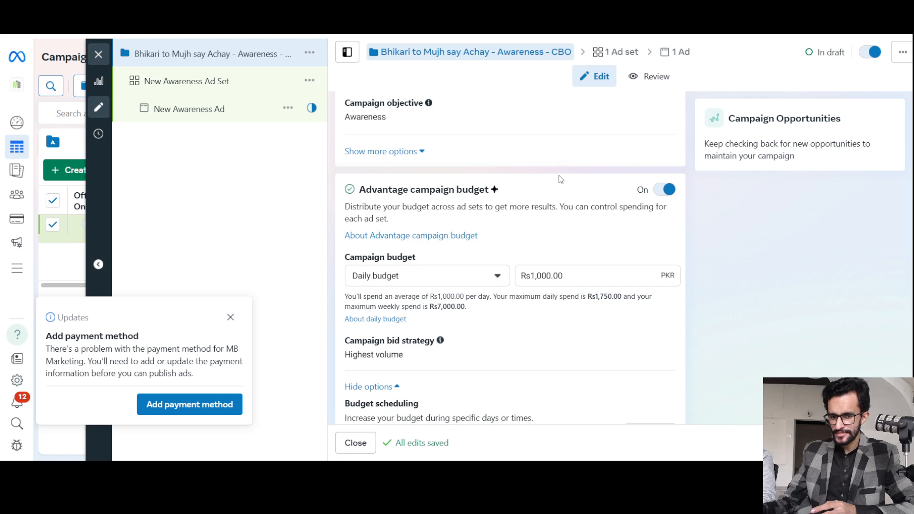
pyautogui.click(551, 275)
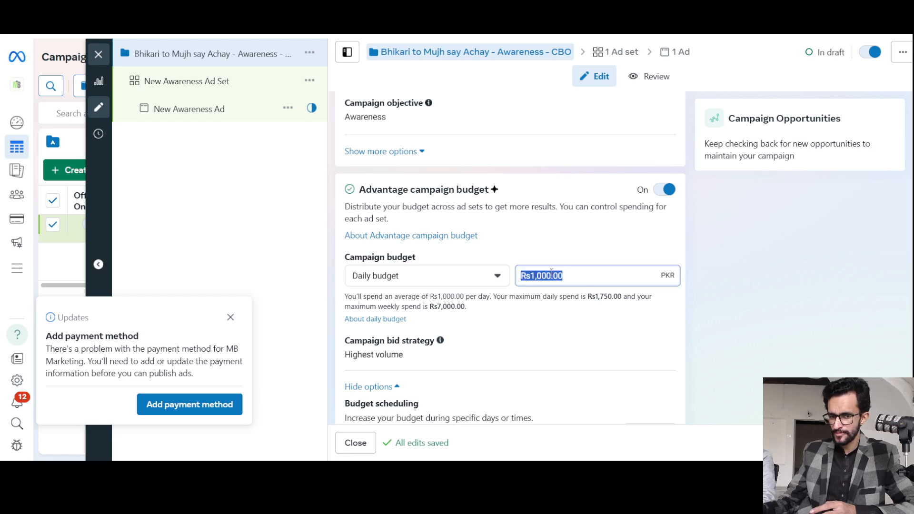
pyautogui.click(462, 279)
pyautogui.click(408, 323)
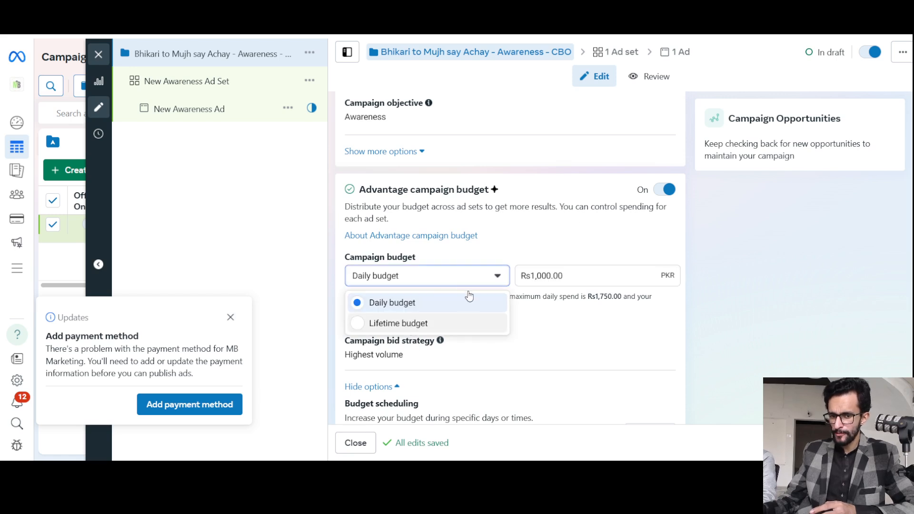
pyautogui.scroll(-1, 492, 265)
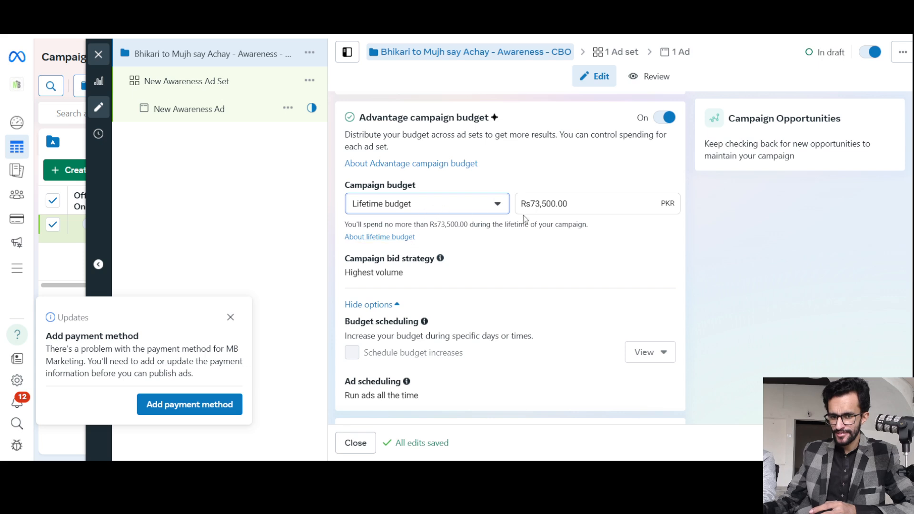
# Set the campaign's lifetime budget to 300 PKR.
pyautogui.click(535, 204)
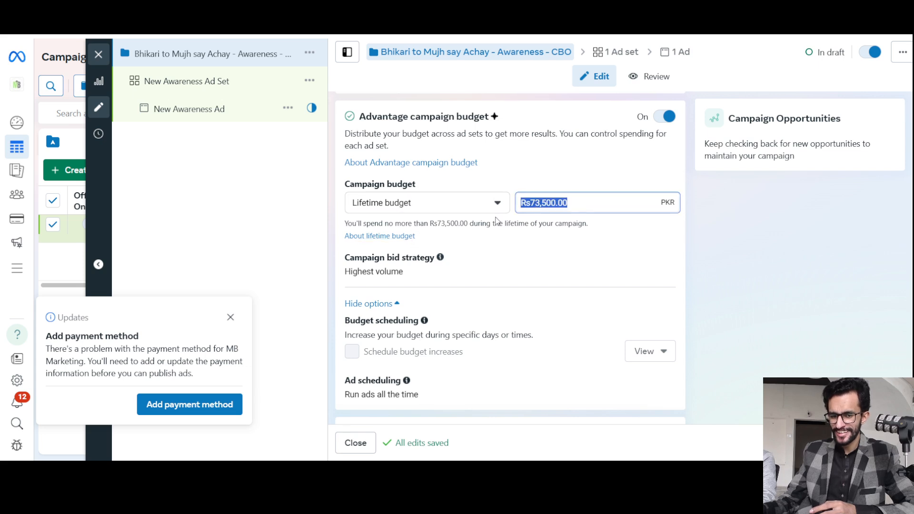
pyautogui.scroll(-1, 510, 215)
pyautogui.scroll(1, 510, 214)
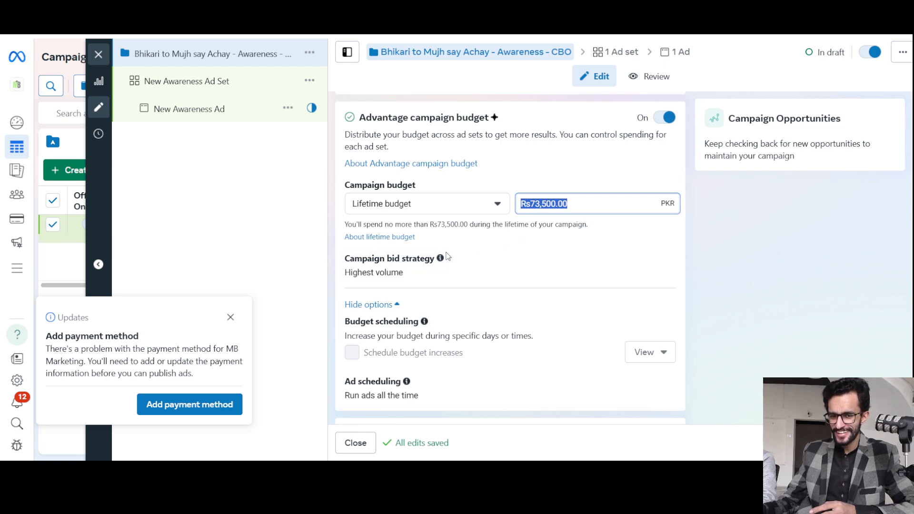
pyautogui.scroll(1, 474, 222)
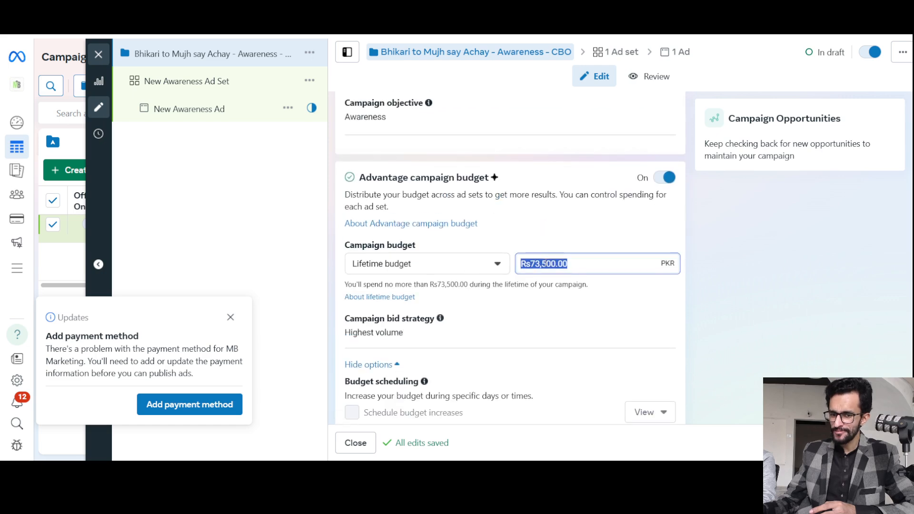
pyautogui.scroll(-1, 461, 254)
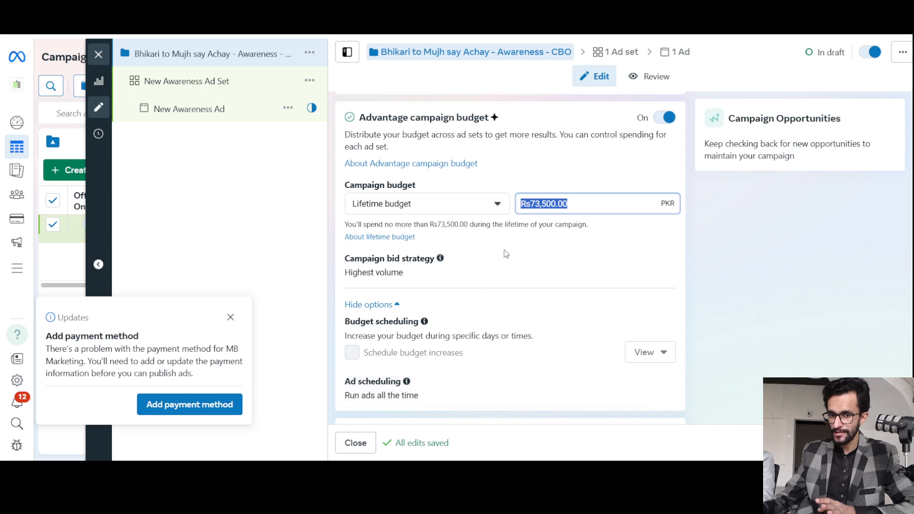
pyautogui.scroll(1, 506, 253)
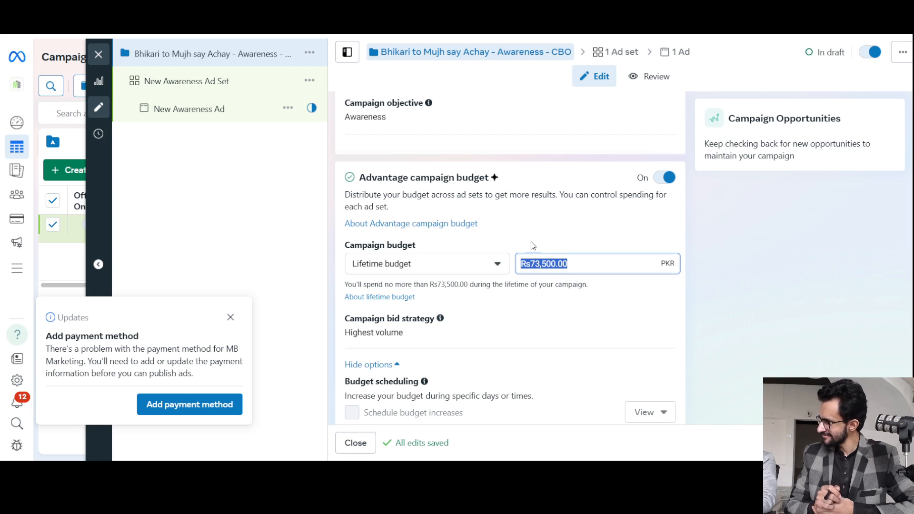
pyautogui.write('300')
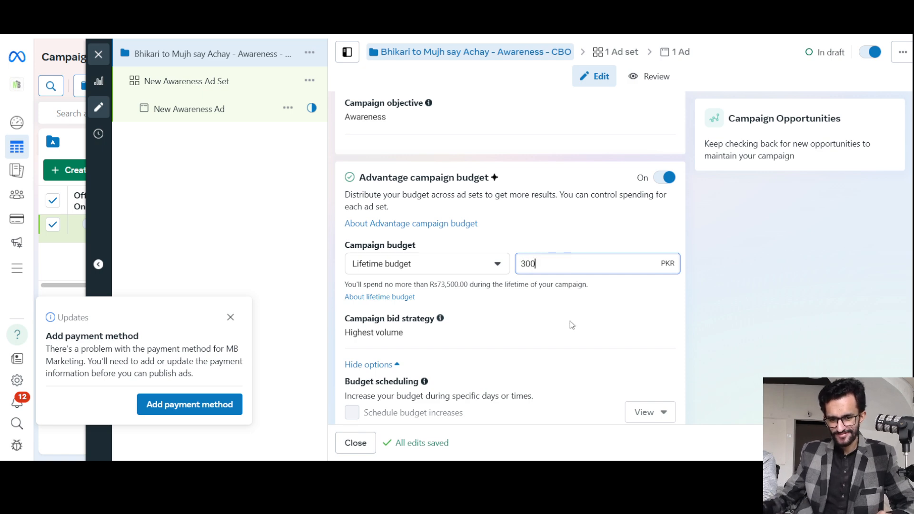
pyautogui.click(506, 306)
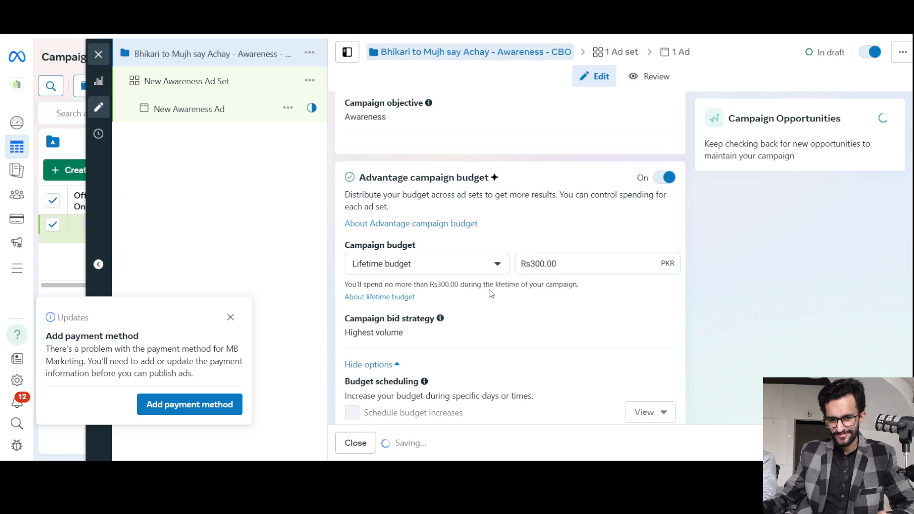
# Look up the help article about lifetime budgets from the campaign budget section and close the help again.
pyautogui.moveTo(443, 284); pyautogui.dragTo(574, 284)
pyautogui.tripleClick(561, 284)
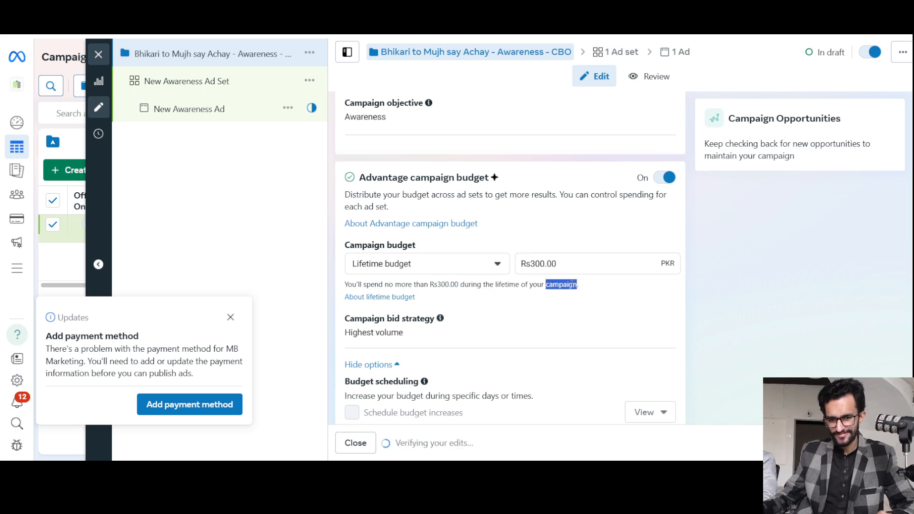
pyautogui.click(394, 301)
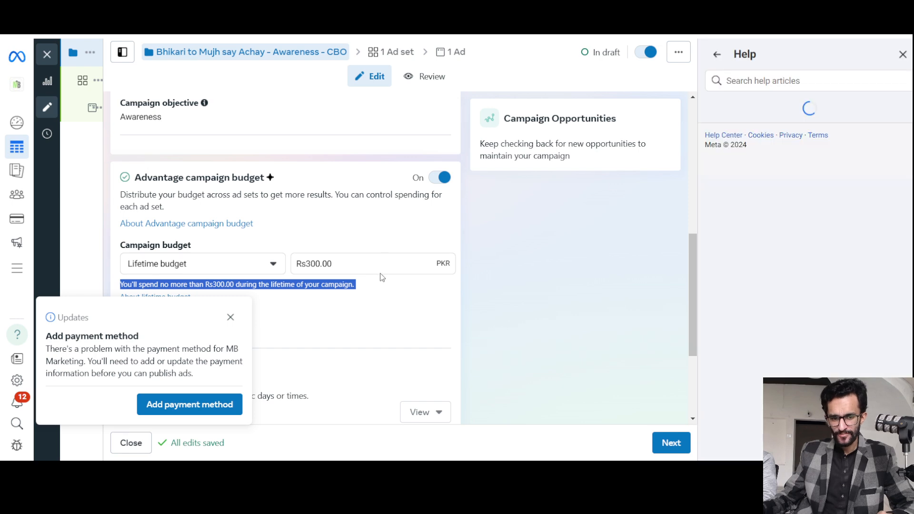
pyautogui.click(903, 55)
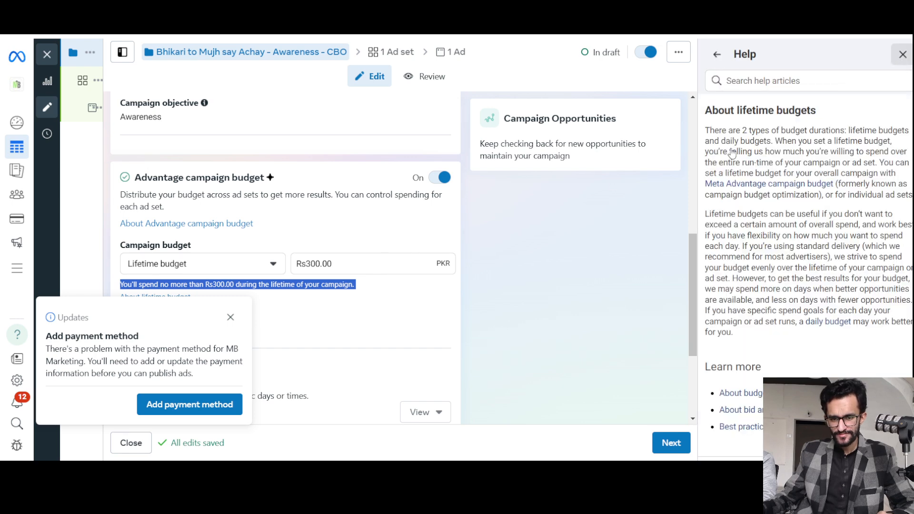
pyautogui.click(476, 304)
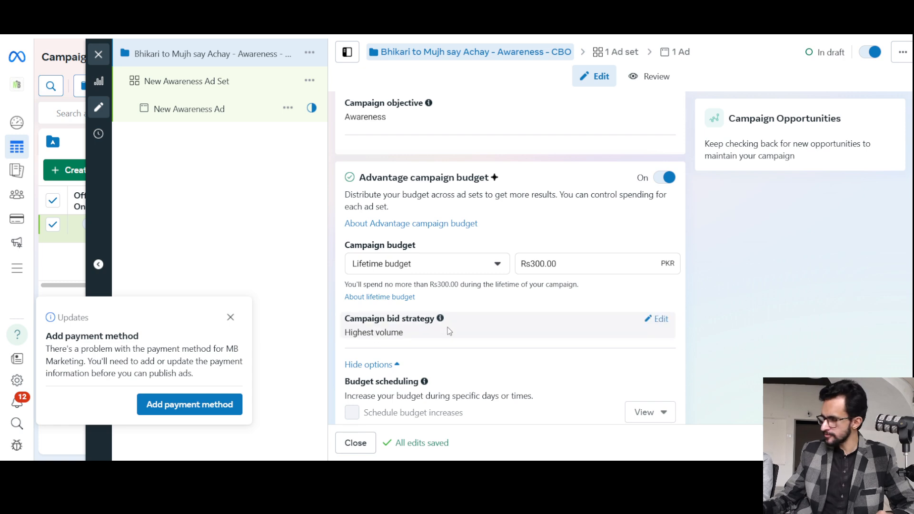
# Examine the campaign bid strategy choices, including Cost per result goal and Bid cap, keeping Highest volume.
pyautogui.click(662, 320)
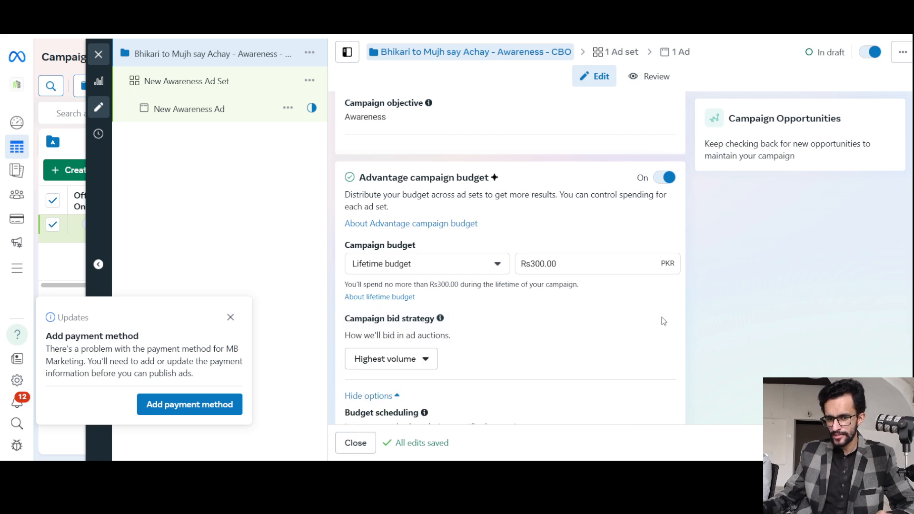
pyautogui.click(423, 359)
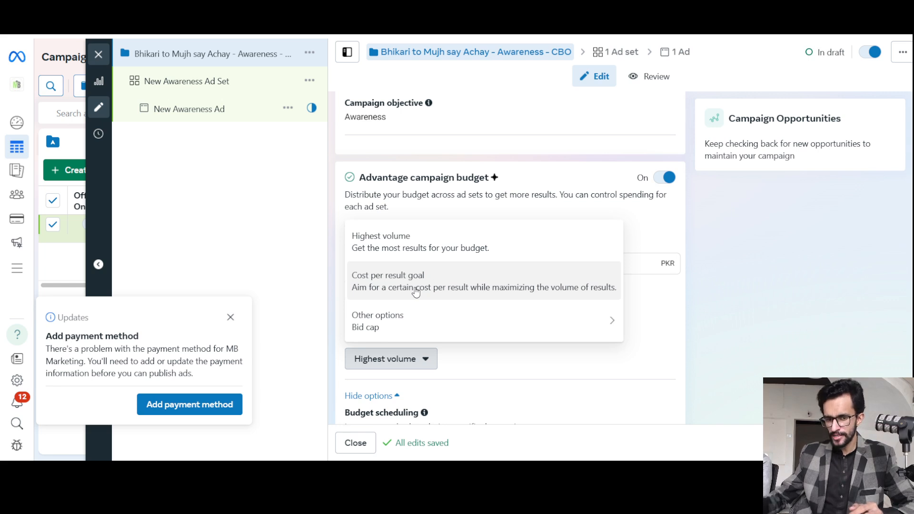
pyautogui.moveTo(427, 318)
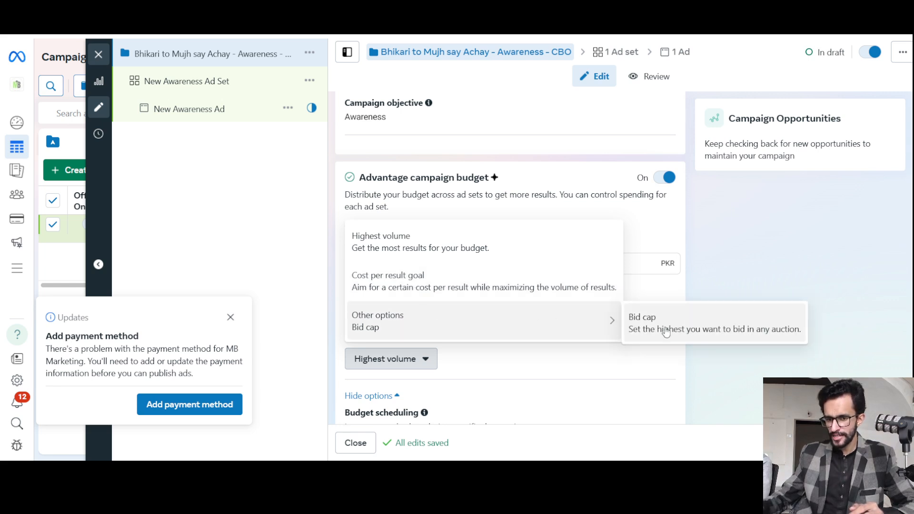
pyautogui.click(574, 359)
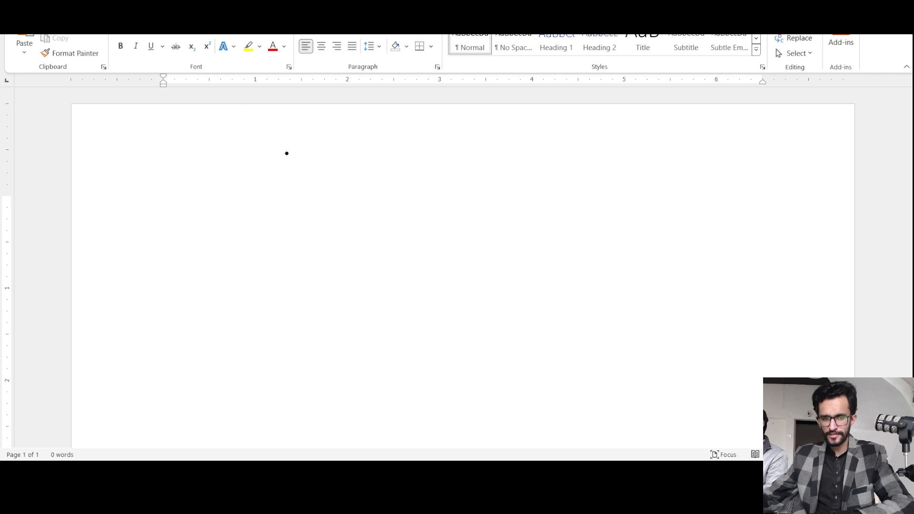
# Switch to the blank Word document and handwrite "CPA" in black ink, followed by an arrow.
pyautogui.moveTo(183, 185)
pyautogui.mouseDown()
pyautogui.moveTo(168, 194)
pyautogui.moveTo(187, 207)
pyautogui.mouseUp()
pyautogui.moveTo(195, 186)
pyautogui.mouseDown()
pyautogui.moveTo(197, 200)
pyautogui.moveTo(223, 187)
pyautogui.mouseUp()
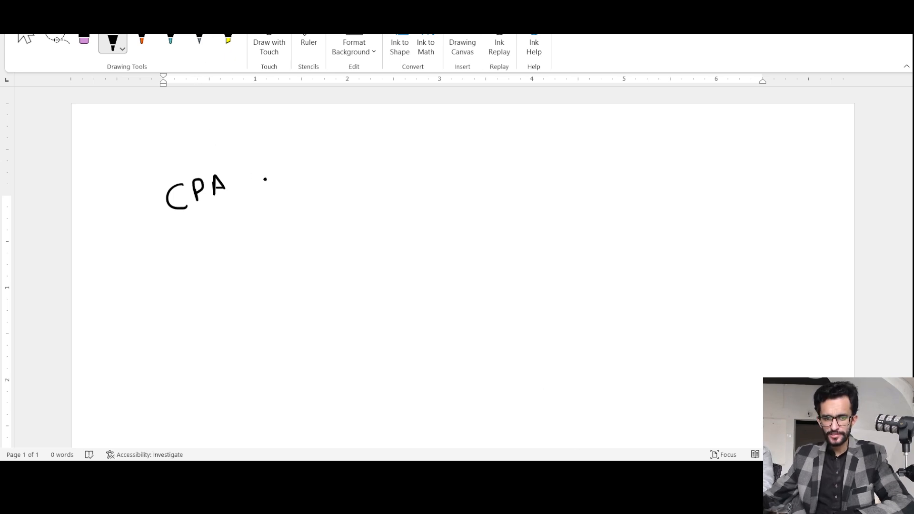
pyautogui.moveTo(255, 190); pyautogui.dragTo(347, 187)
# Handwrite "Cost Per Acquisition" on two lines in orange ink after the CPA arrow.
pyautogui.click(141, 42)
pyautogui.moveTo(357, 156)
pyautogui.mouseDown()
pyautogui.moveTo(365, 183)
pyautogui.moveTo(375, 181)
pyautogui.mouseUp()
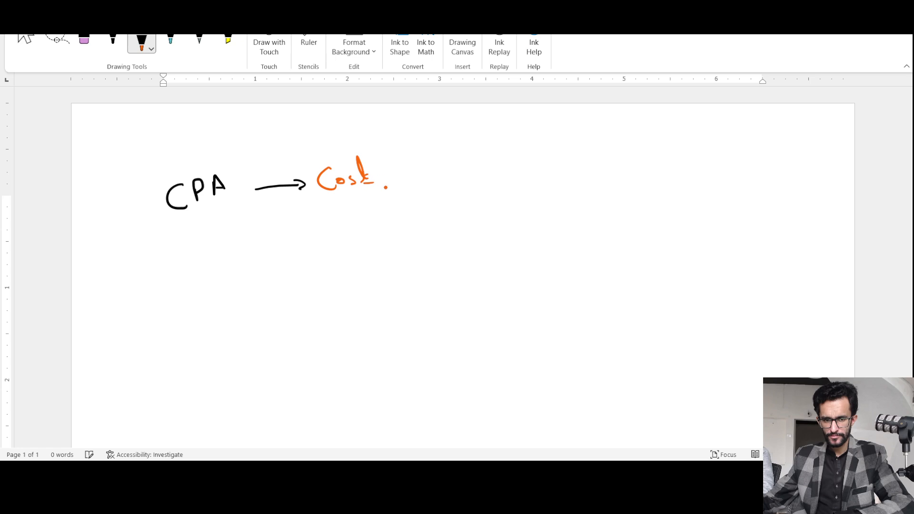
pyautogui.moveTo(334, 229); pyautogui.dragTo(336, 239)
pyautogui.moveTo(328, 218); pyautogui.dragTo(347, 230)
pyautogui.moveTo(353, 233); pyautogui.dragTo(362, 226)
pyautogui.moveTo(384, 228)
pyautogui.mouseDown()
pyautogui.moveTo(387, 218)
pyautogui.moveTo(397, 229)
pyautogui.mouseUp()
pyautogui.moveTo(402, 219)
pyautogui.mouseDown()
pyautogui.moveTo(425, 224)
pyautogui.moveTo(435, 212)
pyautogui.mouseUp()
pyautogui.click(438, 204)
pyautogui.moveTo(437, 210); pyautogui.dragTo(445, 211)
pyautogui.click(460, 206)
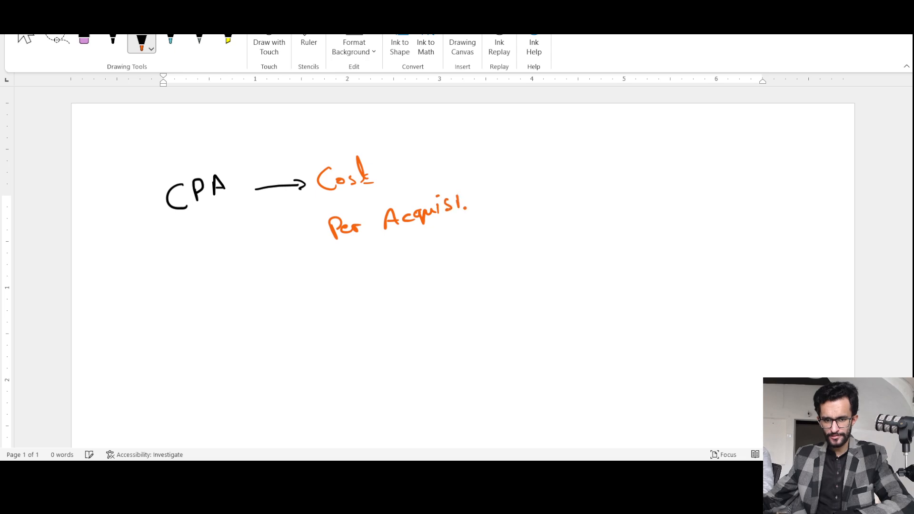
pyautogui.moveTo(467, 176); pyautogui.dragTo(465, 210)
pyautogui.moveTo(464, 203)
pyautogui.mouseDown()
pyautogui.moveTo(479, 191)
pyautogui.moveTo(480, 199)
pyautogui.mouseUp()
pyautogui.moveTo(475, 204); pyautogui.dragTo(494, 191)
pyautogui.moveTo(491, 197)
pyautogui.mouseDown()
pyautogui.moveTo(497, 186)
pyautogui.moveTo(502, 198)
pyautogui.mouseUp()
# Draw an orange arrow after "Cost Per Acquisition" and handwrite "Fixed Price" beside it.
pyautogui.scroll(-1, 381, 275)
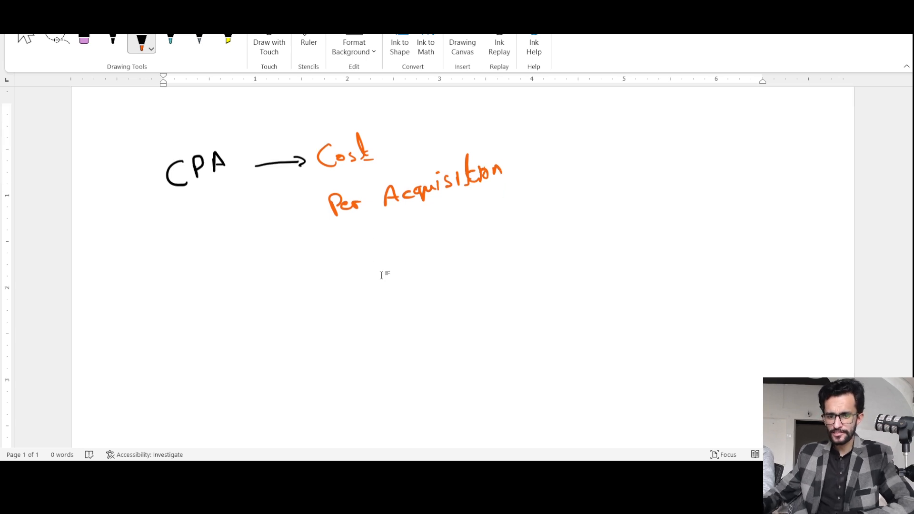
pyautogui.scroll(-3, 379, 273)
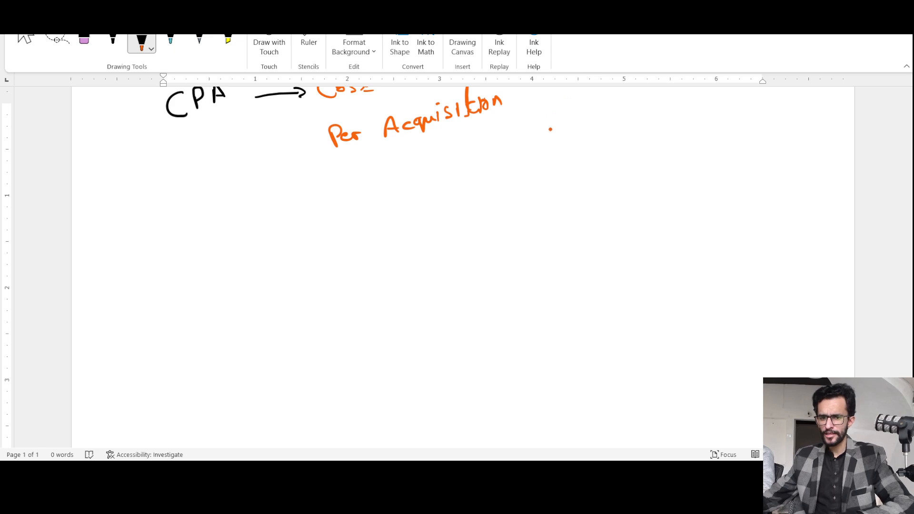
pyautogui.moveTo(532, 137); pyautogui.dragTo(588, 139)
pyautogui.moveTo(585, 123); pyautogui.dragTo(632, 128)
pyautogui.click(602, 121)
pyautogui.moveTo(637, 124); pyautogui.dragTo(643, 128)
pyautogui.moveTo(603, 165); pyautogui.dragTo(606, 181)
pyautogui.moveTo(605, 161)
pyautogui.mouseDown()
pyautogui.moveTo(609, 171)
pyautogui.moveTo(623, 163)
pyautogui.mouseUp()
pyautogui.click(629, 157)
pyautogui.moveTo(628, 163)
pyautogui.mouseDown()
pyautogui.moveTo(630, 173)
pyautogui.moveTo(647, 163)
pyautogui.mouseUp()
pyautogui.moveTo(650, 160); pyautogui.dragTo(658, 163)
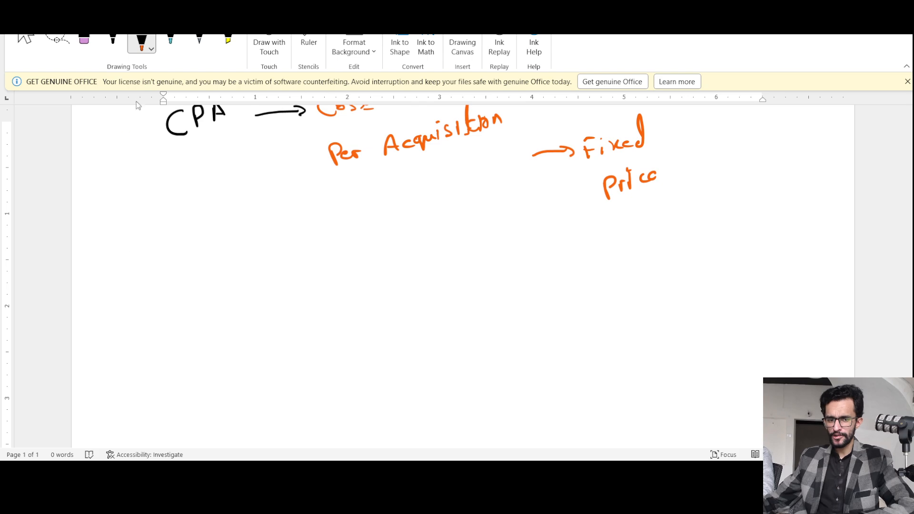
# Handwrite "Global CPA Rate" in black ink on two lines below the CPA note.
pyautogui.click(113, 43)
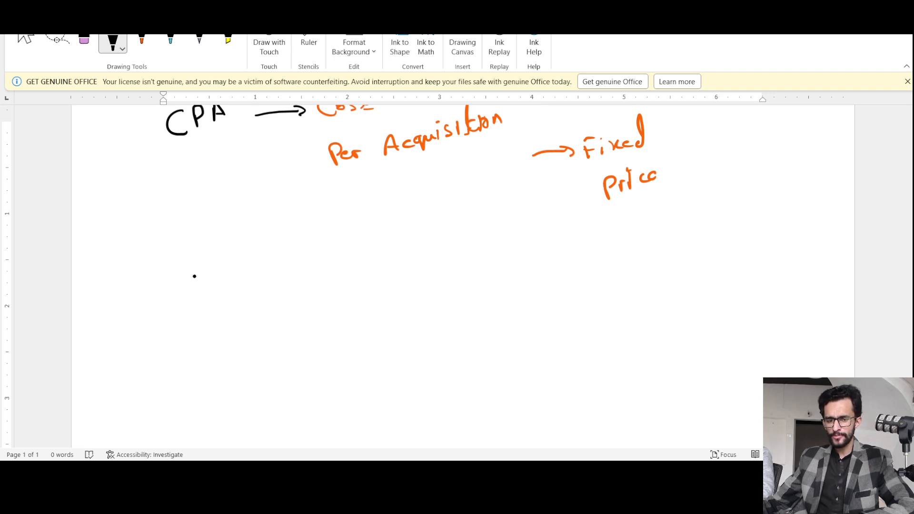
pyautogui.moveTo(194, 276)
pyautogui.mouseDown()
pyautogui.moveTo(201, 298)
pyautogui.moveTo(231, 287)
pyautogui.moveTo(241, 266)
pyautogui.moveTo(244, 287)
pyautogui.mouseUp()
pyautogui.moveTo(278, 262)
pyautogui.mouseDown()
pyautogui.moveTo(280, 275)
pyautogui.moveTo(305, 257)
pyautogui.moveTo(310, 271)
pyautogui.mouseUp()
pyautogui.moveTo(261, 309)
pyautogui.mouseDown()
pyautogui.moveTo(259, 328)
pyautogui.moveTo(288, 320)
pyautogui.mouseUp()
pyautogui.moveTo(283, 295)
pyautogui.mouseDown()
pyautogui.moveTo(284, 322)
pyautogui.moveTo(291, 307)
pyautogui.moveTo(394, 290)
pyautogui.mouseUp()
# Handwrite "10% of Total Price" in orange ink as the arrowed explanation of "Global CPA Rate".
pyautogui.click(141, 42)
pyautogui.moveTo(399, 281); pyautogui.dragTo(407, 282)
pyautogui.moveTo(407, 271); pyautogui.dragTo(407, 274)
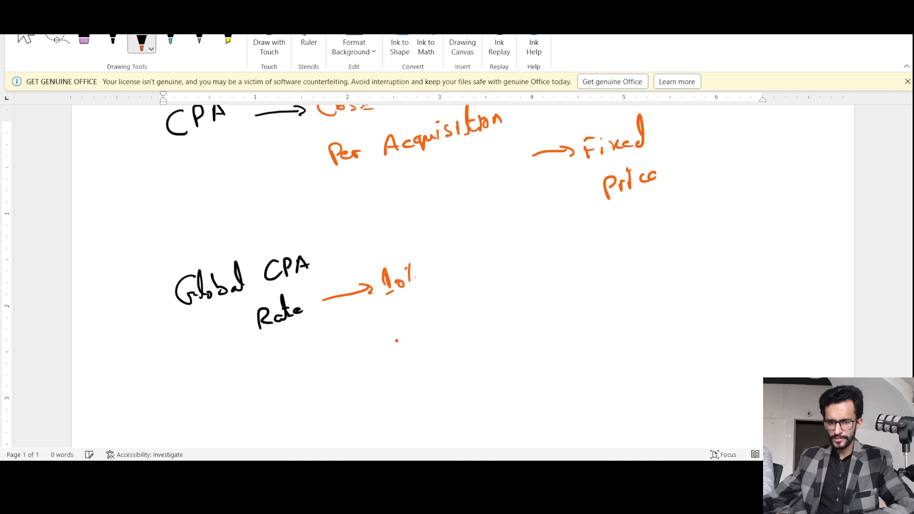
pyautogui.moveTo(402, 341); pyautogui.dragTo(401, 342)
pyautogui.moveTo(408, 309); pyautogui.dragTo(422, 352)
pyautogui.click(443, 330)
pyautogui.moveTo(441, 314)
pyautogui.mouseDown()
pyautogui.moveTo(443, 326)
pyautogui.moveTo(446, 306)
pyautogui.moveTo(449, 319)
pyautogui.mouseUp()
pyautogui.moveTo(455, 291)
pyautogui.mouseDown()
pyautogui.moveTo(457, 326)
pyautogui.moveTo(464, 306)
pyautogui.moveTo(480, 309)
pyautogui.mouseUp()
pyautogui.moveTo(477, 275)
pyautogui.mouseDown()
pyautogui.moveTo(482, 305)
pyautogui.moveTo(500, 290)
pyautogui.mouseUp()
pyautogui.moveTo(505, 289); pyautogui.dragTo(513, 285)
pyautogui.moveTo(515, 282); pyautogui.dragTo(534, 276)
pyautogui.click(538, 270)
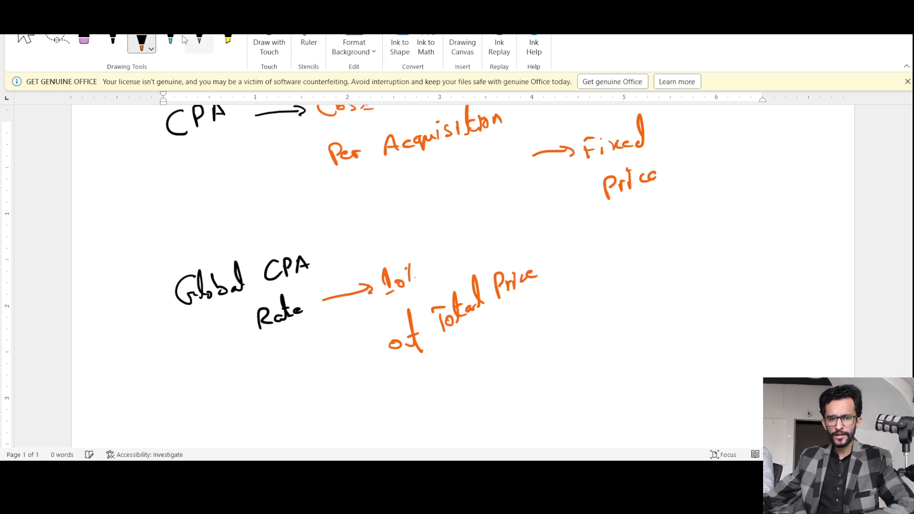
# Handwrite the calculation "€150 x 10" in black ink beside the Global CPA Rate note.
pyautogui.click(113, 42)
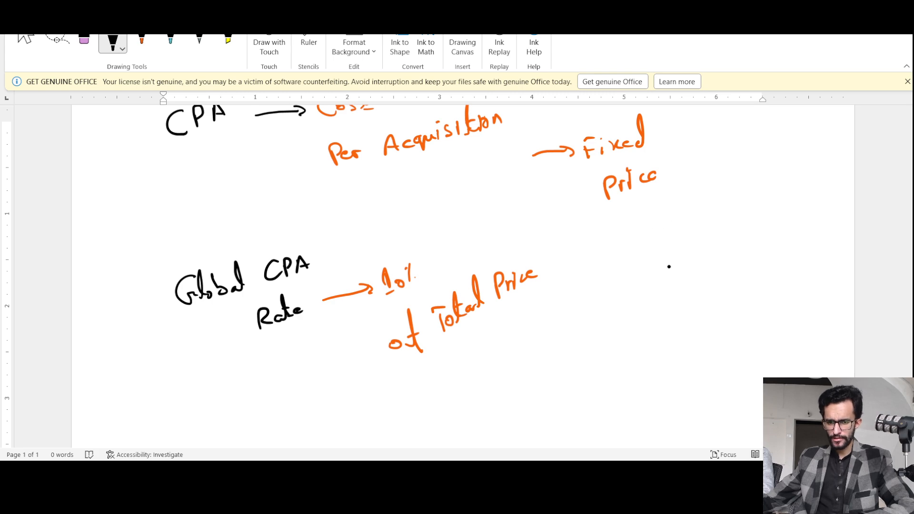
pyautogui.moveTo(671, 260)
pyautogui.mouseDown()
pyautogui.moveTo(658, 269)
pyautogui.moveTo(677, 278)
pyautogui.moveTo(673, 270)
pyautogui.moveTo(690, 273)
pyautogui.moveTo(689, 254)
pyautogui.mouseUp()
pyautogui.click(689, 255)
pyautogui.moveTo(683, 273); pyautogui.dragTo(712, 250)
pyautogui.moveTo(701, 253)
pyautogui.mouseDown()
pyautogui.moveTo(699, 268)
pyautogui.moveTo(714, 256)
pyautogui.moveTo(741, 261)
pyautogui.moveTo(731, 260)
pyautogui.mouseUp()
pyautogui.moveTo(754, 238)
pyautogui.mouseDown()
pyautogui.moveTo(757, 254)
pyautogui.moveTo(766, 243)
pyautogui.moveTo(764, 257)
pyautogui.mouseUp()
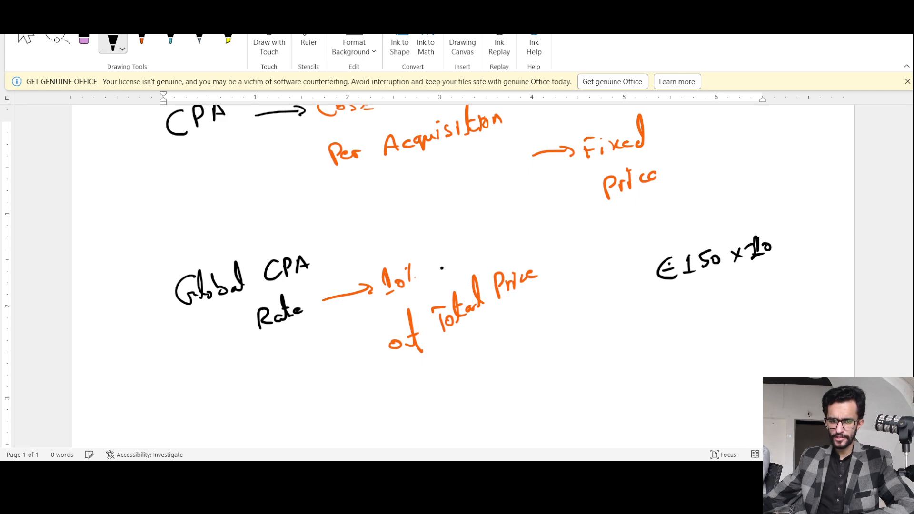
# Write a black 2 over the orange 10% rate and rewrite the calculation's multiplier as 20%.
pyautogui.moveTo(383, 280)
pyautogui.mouseDown()
pyautogui.moveTo(395, 294)
pyautogui.moveTo(416, 281)
pyautogui.mouseUp()
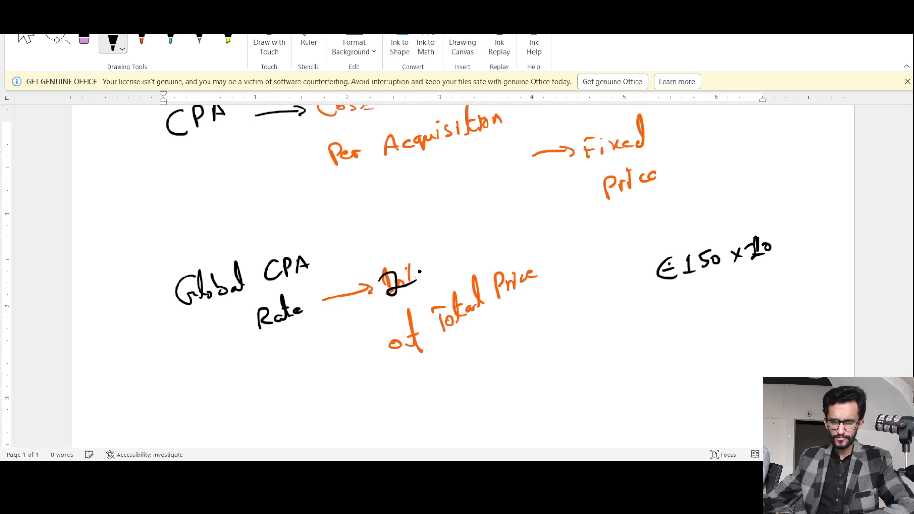
pyautogui.moveTo(744, 245)
pyautogui.mouseDown()
pyautogui.moveTo(751, 241)
pyautogui.moveTo(746, 258)
pyautogui.moveTo(775, 255)
pyautogui.mouseUp()
pyautogui.click(781, 246)
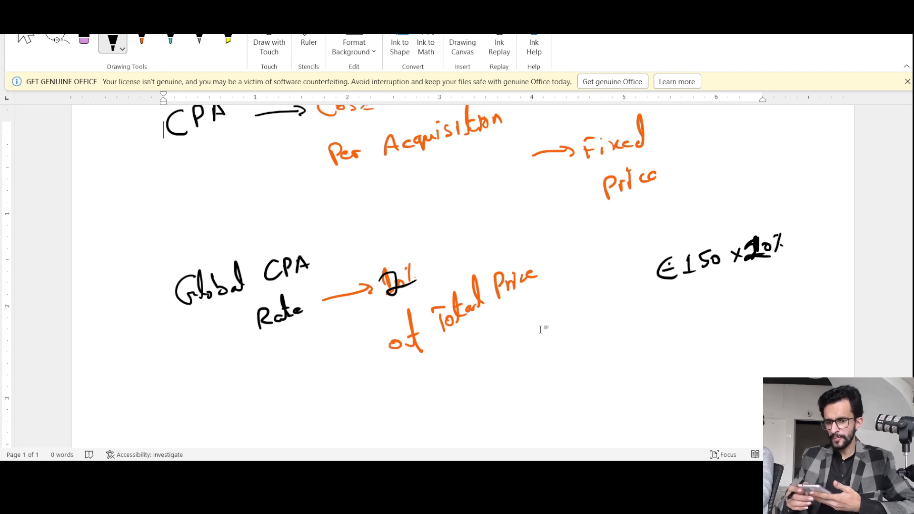
# Handwrite 15 in black ink beneath the €150 calculation.
pyautogui.moveTo(628, 206); pyautogui.dragTo(641, 215)
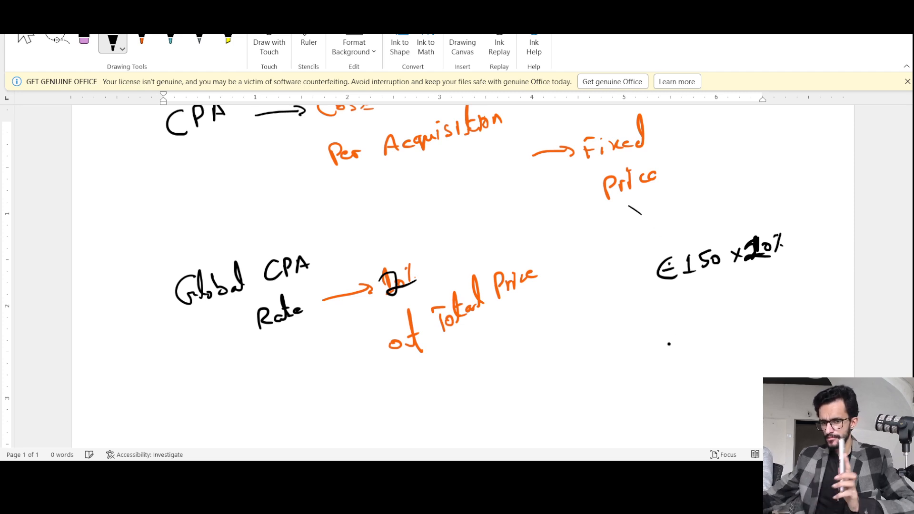
pyautogui.moveTo(705, 313)
pyautogui.mouseDown()
pyautogui.moveTo(705, 331)
pyautogui.moveTo(727, 309)
pyautogui.moveTo(714, 328)
pyautogui.mouseUp()
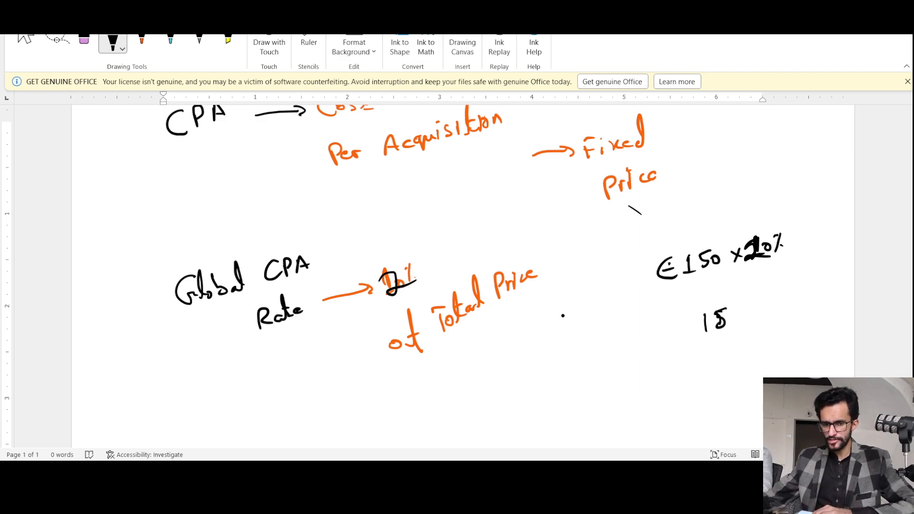
# Handwrite "10-20% Ratio" in black ink below the "of Total Price" note.
pyautogui.moveTo(478, 386); pyautogui.dragTo(519, 365)
pyautogui.moveTo(521, 355)
pyautogui.mouseDown()
pyautogui.moveTo(538, 364)
pyautogui.moveTo(553, 356)
pyautogui.mouseUp()
pyautogui.moveTo(503, 402)
pyautogui.mouseDown()
pyautogui.moveTo(514, 417)
pyautogui.moveTo(546, 404)
pyautogui.moveTo(520, 406)
pyautogui.moveTo(534, 409)
pyautogui.mouseUp()
pyautogui.moveTo(543, 393)
pyautogui.mouseDown()
pyautogui.moveTo(545, 403)
pyautogui.moveTo(553, 393)
pyautogui.mouseUp()
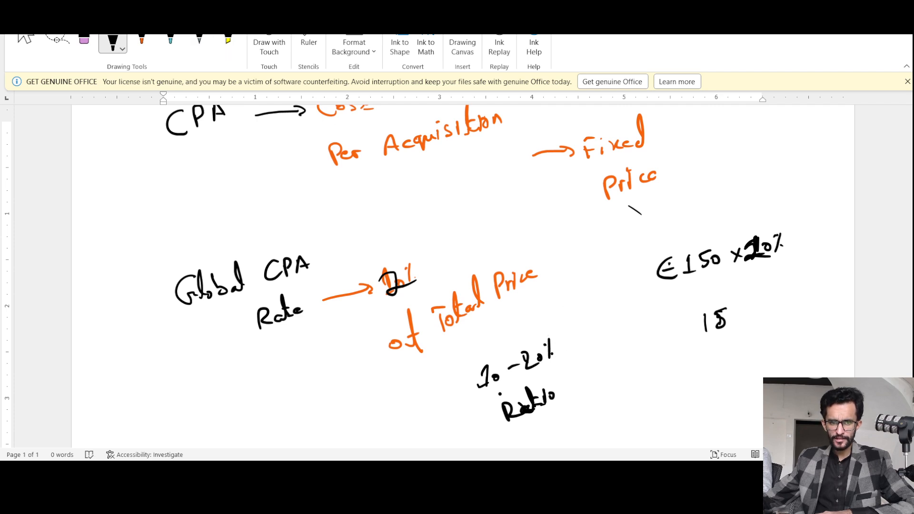
# Mark the handwritten "10-20% Ratio" note with the yellow highlighter.
pyautogui.click(228, 40)
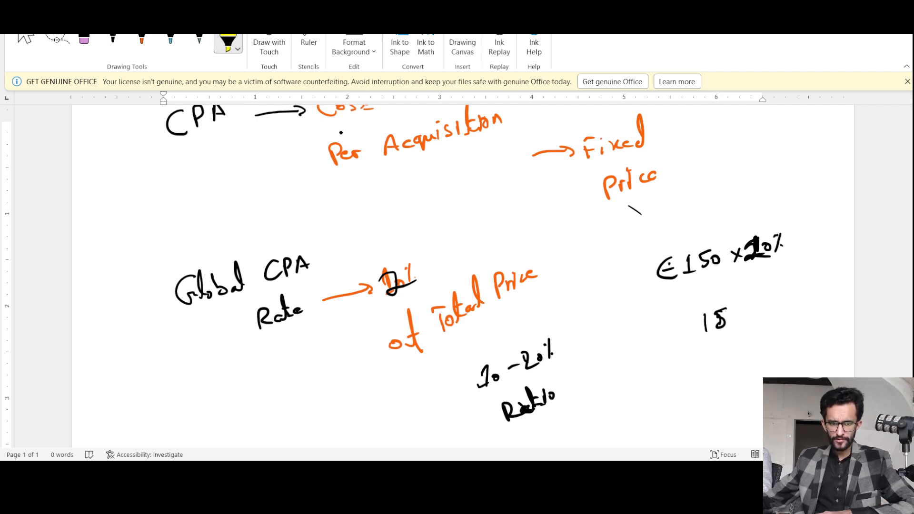
pyautogui.moveTo(477, 384); pyautogui.dragTo(567, 348)
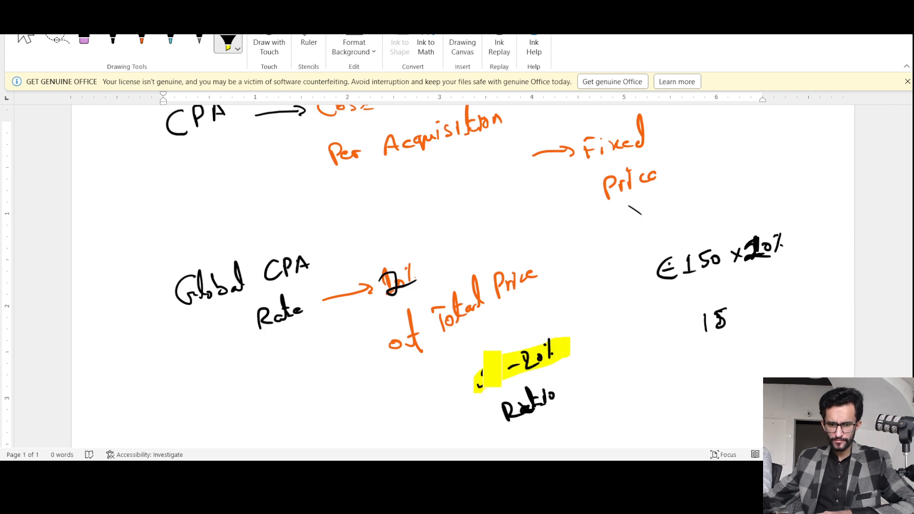
pyautogui.moveTo(492, 369); pyautogui.dragTo(552, 338)
pyautogui.moveTo(557, 381)
pyautogui.mouseDown()
pyautogui.moveTo(493, 395)
pyautogui.moveTo(543, 376)
pyautogui.moveTo(518, 407)
pyautogui.moveTo(547, 405)
pyautogui.moveTo(552, 396)
pyautogui.moveTo(479, 405)
pyautogui.mouseUp()
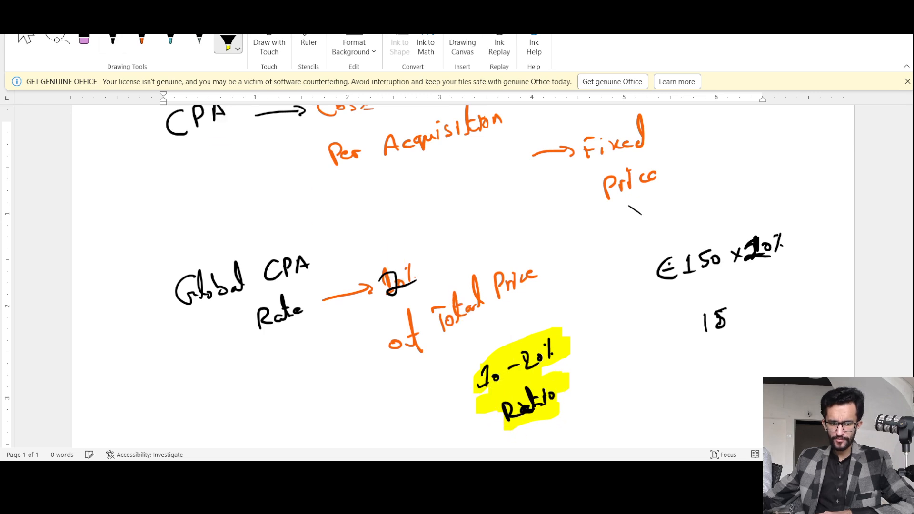
# Circle the highlighted "10-20% Ratio" note in orange ink and handwrite "20% $20 sale" below the "Global CPA Rate" note.
pyautogui.click(141, 42)
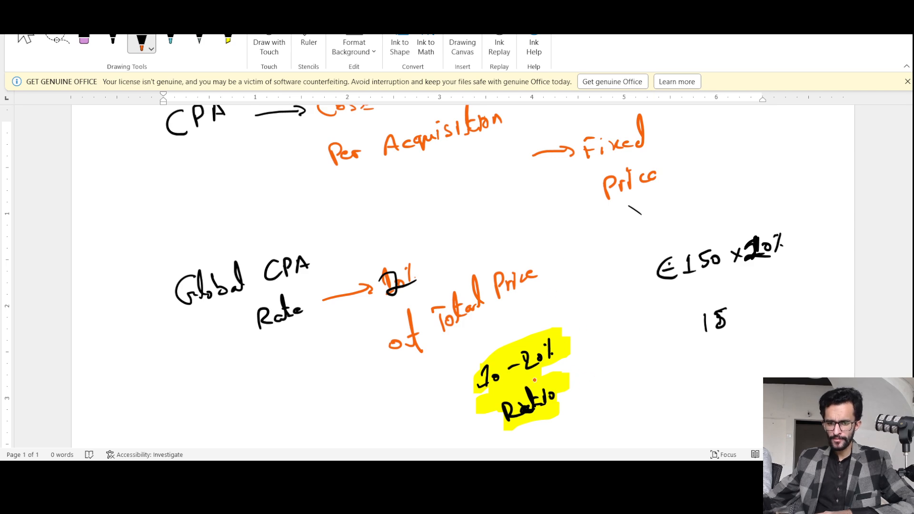
pyautogui.moveTo(549, 328)
pyautogui.mouseDown()
pyautogui.moveTo(473, 334)
pyautogui.moveTo(519, 431)
pyautogui.moveTo(594, 362)
pyautogui.moveTo(536, 327)
pyautogui.mouseUp()
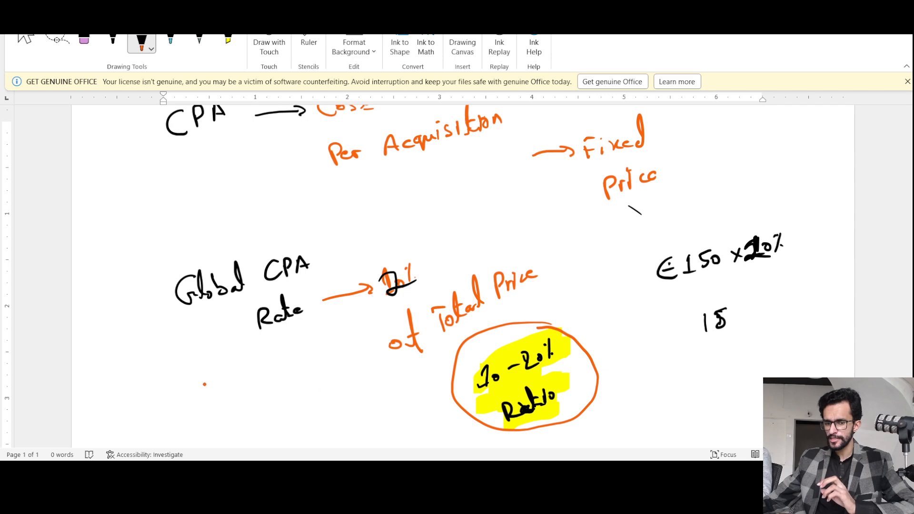
pyautogui.moveTo(181, 405)
pyautogui.mouseDown()
pyautogui.moveTo(197, 422)
pyautogui.moveTo(255, 393)
pyautogui.moveTo(237, 412)
pyautogui.mouseUp()
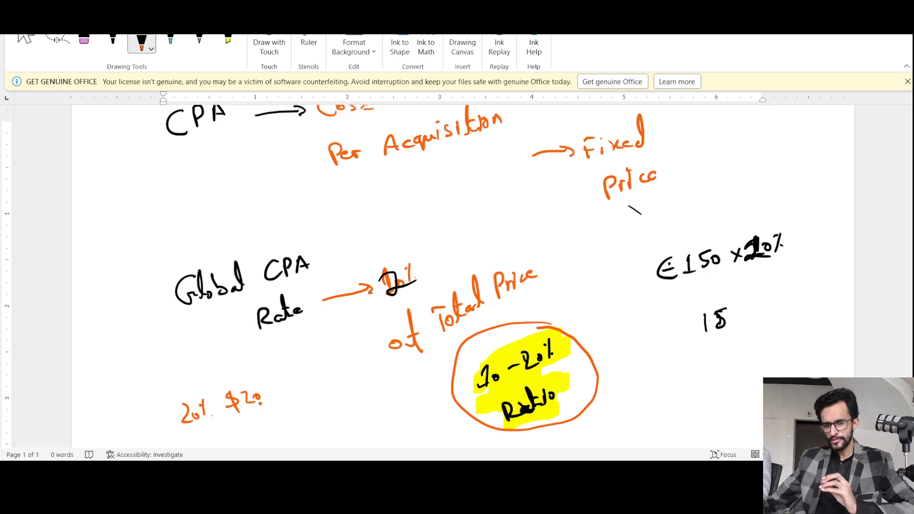
pyautogui.moveTo(256, 423)
pyautogui.mouseDown()
pyautogui.moveTo(275, 429)
pyautogui.moveTo(286, 408)
pyautogui.moveTo(295, 426)
pyautogui.mouseUp()
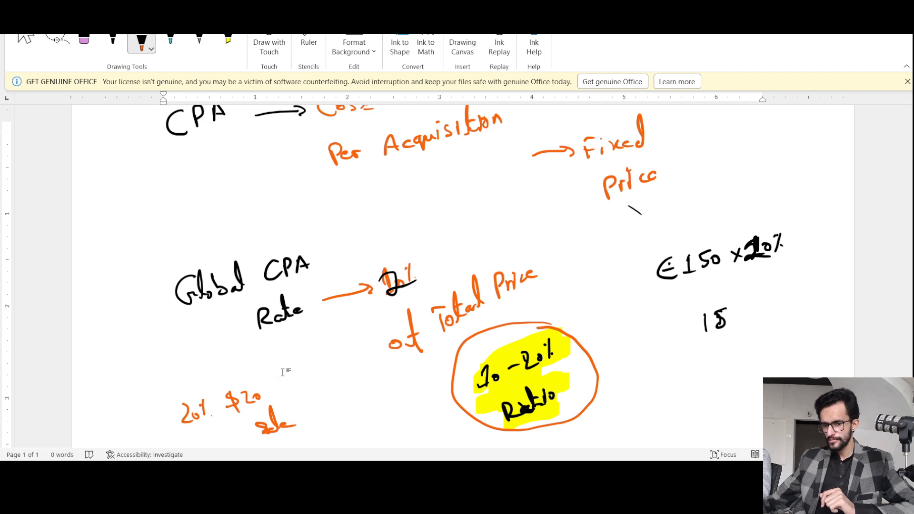
# Handwrite four people's first names in orange ink as a column in the blank area below the CPA notes.
pyautogui.scroll(-7, 344, 324)
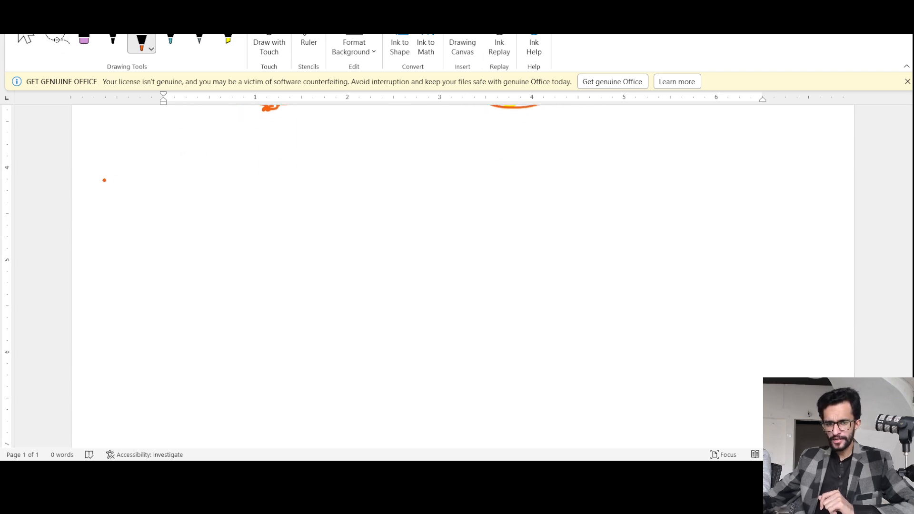
pyautogui.moveTo(119, 170)
pyautogui.mouseDown()
pyautogui.moveTo(116, 185)
pyautogui.moveTo(131, 177)
pyautogui.mouseUp()
pyautogui.moveTo(125, 170)
pyautogui.mouseDown()
pyautogui.moveTo(125, 184)
pyautogui.moveTo(154, 179)
pyautogui.mouseUp()
pyautogui.moveTo(154, 177)
pyautogui.mouseDown()
pyautogui.moveTo(175, 185)
pyautogui.moveTo(179, 172)
pyautogui.mouseUp()
pyautogui.moveTo(186, 173); pyautogui.dragTo(191, 175)
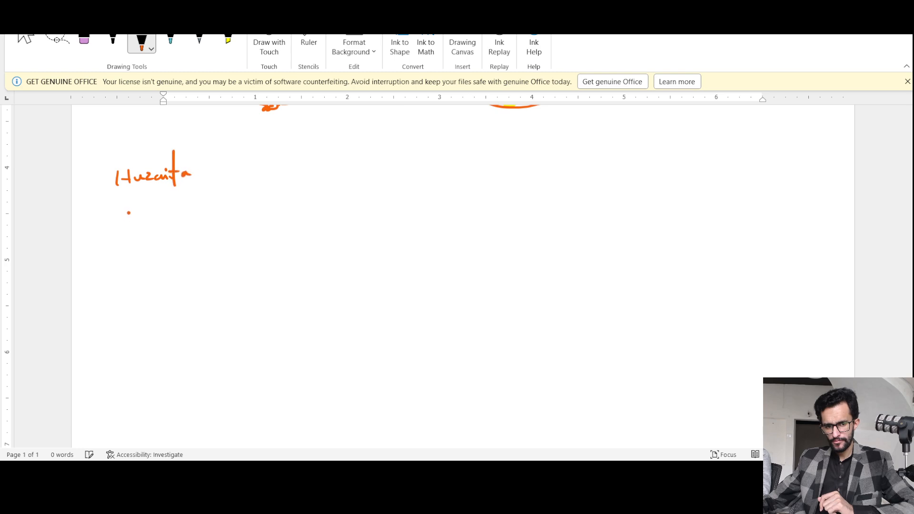
pyautogui.moveTo(112, 253); pyautogui.dragTo(125, 248)
pyautogui.moveTo(135, 240)
pyautogui.mouseDown()
pyautogui.moveTo(127, 251)
pyautogui.moveTo(168, 243)
pyautogui.mouseUp()
pyautogui.moveTo(118, 294); pyautogui.dragTo(118, 305)
pyautogui.moveTo(127, 291)
pyautogui.mouseDown()
pyautogui.moveTo(126, 307)
pyautogui.moveTo(134, 300)
pyautogui.mouseUp()
pyautogui.moveTo(134, 304); pyautogui.dragTo(177, 301)
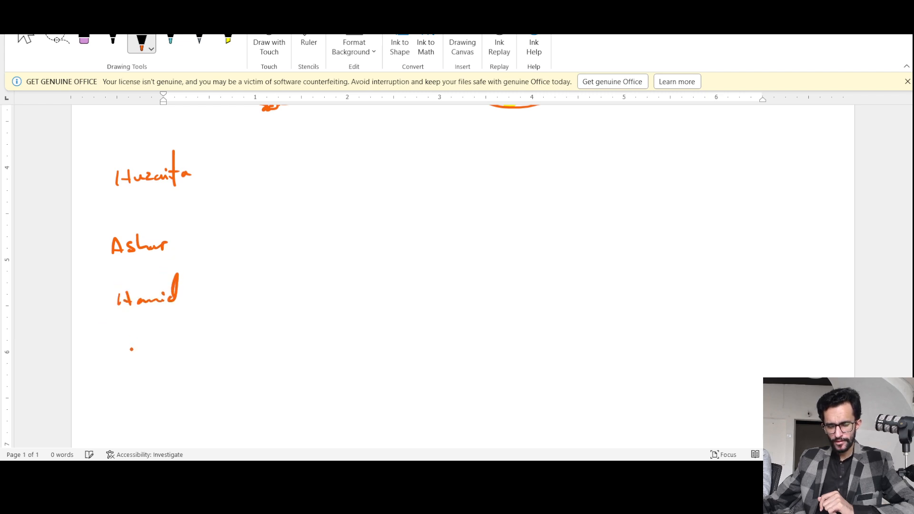
pyautogui.moveTo(129, 363); pyautogui.dragTo(217, 338)
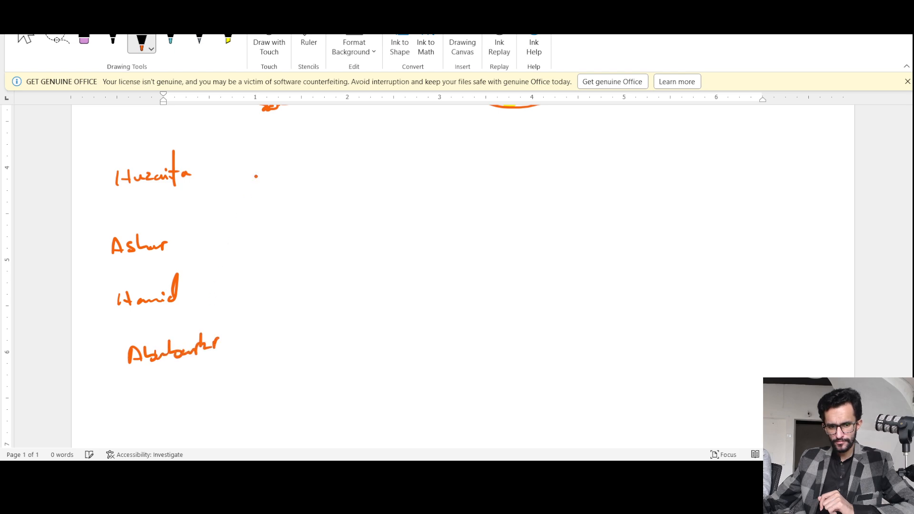
# Handwrite dashes and the amounts 100, 30, 40 and 150 in orange beside the four names, in order.
pyautogui.moveTo(220, 166); pyautogui.dragTo(254, 174)
pyautogui.moveTo(261, 165); pyautogui.dragTo(264, 168)
pyautogui.moveTo(195, 244); pyautogui.dragTo(243, 235)
pyautogui.moveTo(199, 296); pyautogui.dragTo(245, 290)
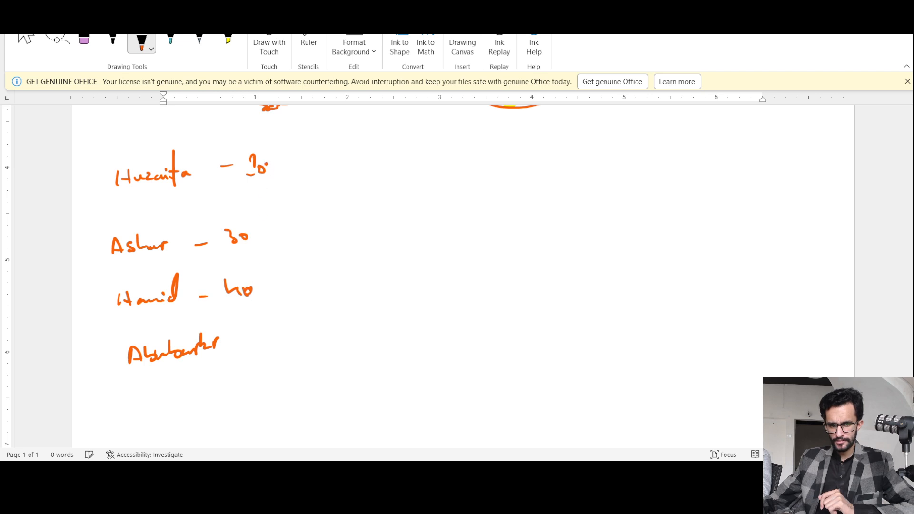
pyautogui.moveTo(263, 164); pyautogui.dragTo(270, 171)
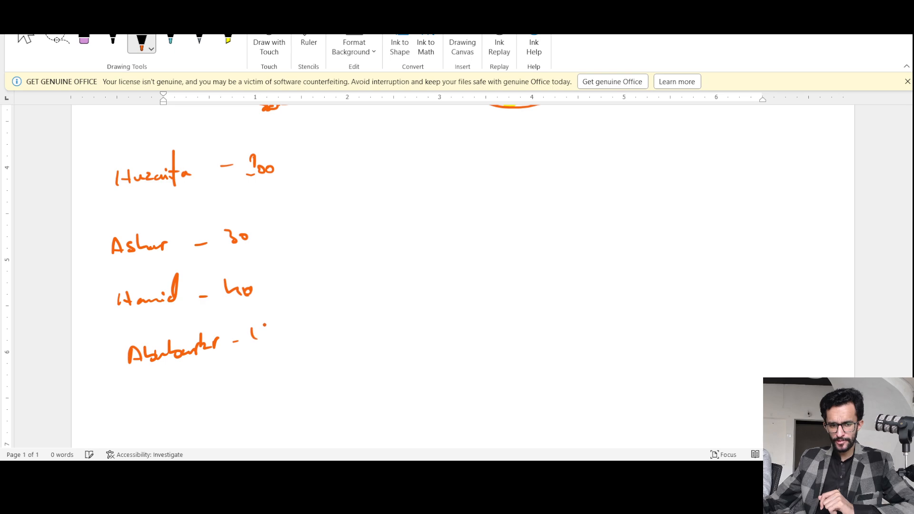
pyautogui.moveTo(257, 327)
pyautogui.mouseDown()
pyautogui.moveTo(260, 338)
pyautogui.moveTo(272, 333)
pyautogui.mouseUp()
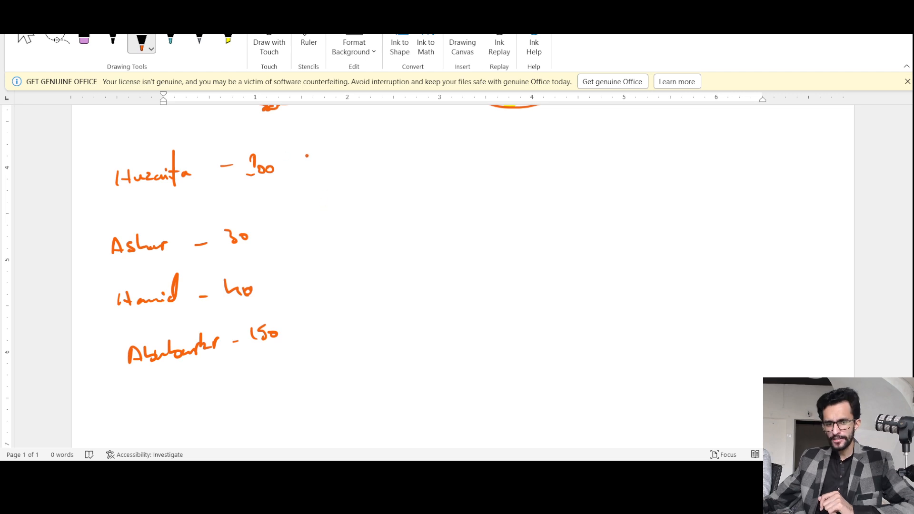
# Add a "CPA" column heading in orange and handwrite $20 and $15 for the first two names.
pyautogui.moveTo(309, 162); pyautogui.dragTo(321, 161)
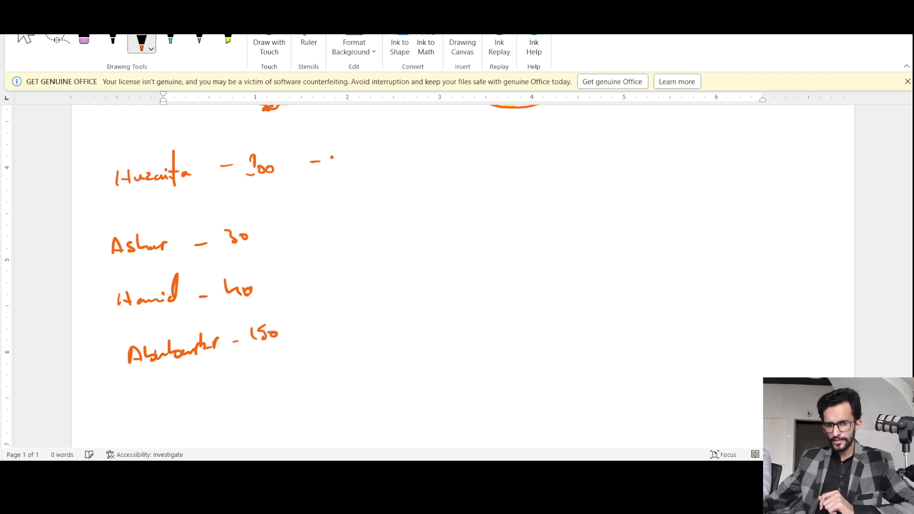
pyautogui.moveTo(343, 119)
pyautogui.mouseDown()
pyautogui.moveTo(344, 132)
pyautogui.moveTo(374, 120)
pyautogui.mouseUp()
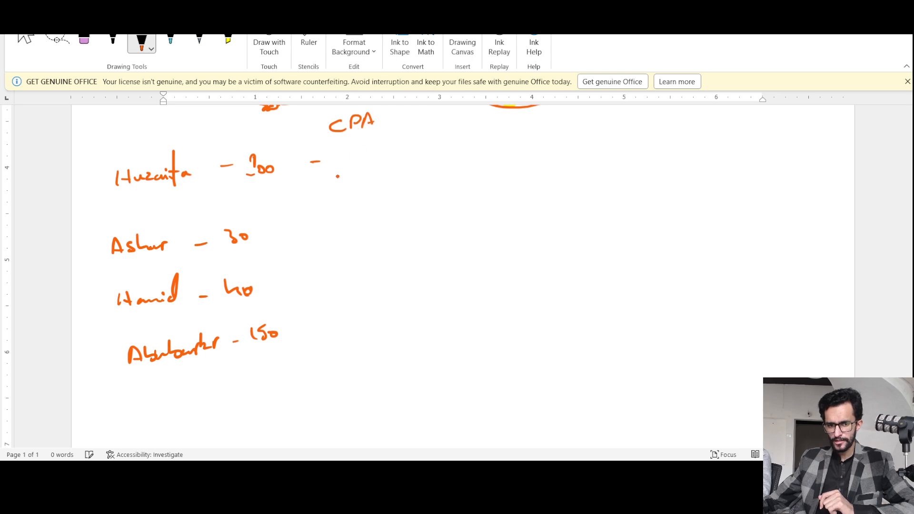
pyautogui.moveTo(346, 159); pyautogui.dragTo(355, 168)
pyautogui.moveTo(358, 159); pyautogui.dragTo(338, 177)
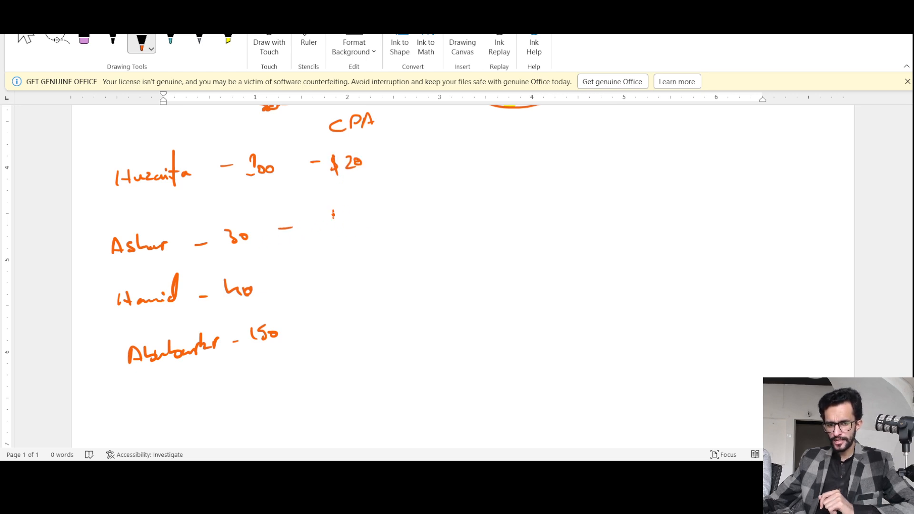
pyautogui.moveTo(333, 212); pyautogui.dragTo(334, 226)
pyautogui.moveTo(351, 211)
pyautogui.mouseDown()
pyautogui.moveTo(341, 223)
pyautogui.moveTo(314, 227)
pyautogui.moveTo(320, 231)
pyautogui.mouseUp()
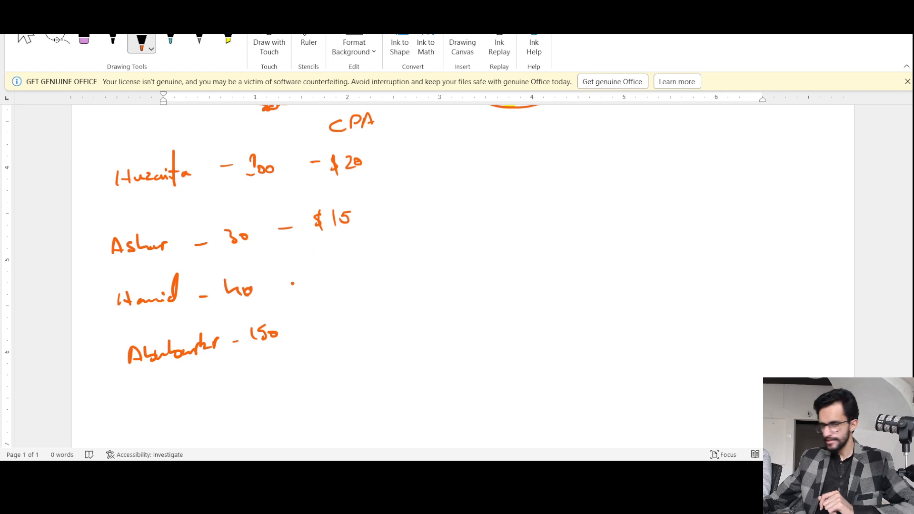
# Handwrite $35 and $25 in orange in the CPA column for the third and fourth names.
pyautogui.moveTo(289, 291); pyautogui.dragTo(300, 291)
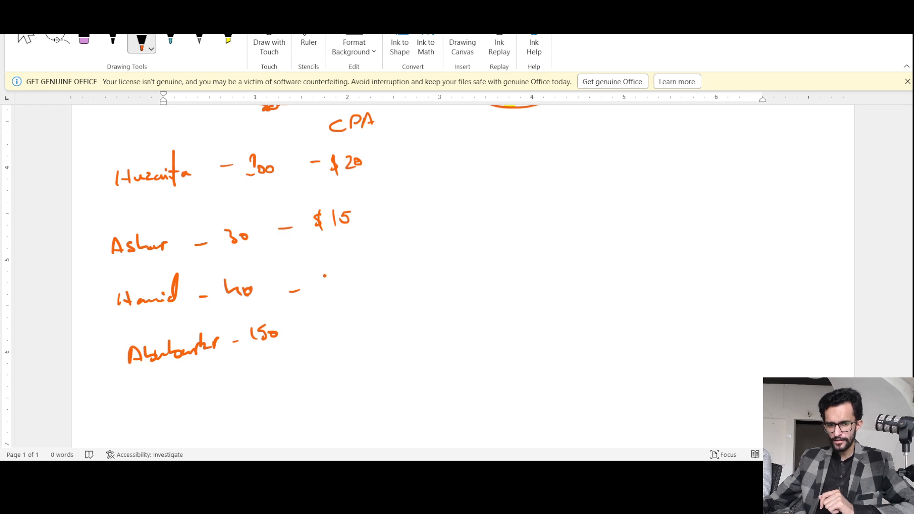
pyautogui.moveTo(331, 278)
pyautogui.mouseDown()
pyautogui.moveTo(333, 294)
pyautogui.moveTo(352, 284)
pyautogui.moveTo(314, 294)
pyautogui.mouseUp()
pyautogui.moveTo(317, 276); pyautogui.dragTo(317, 299)
pyautogui.moveTo(300, 338); pyautogui.dragTo(310, 338)
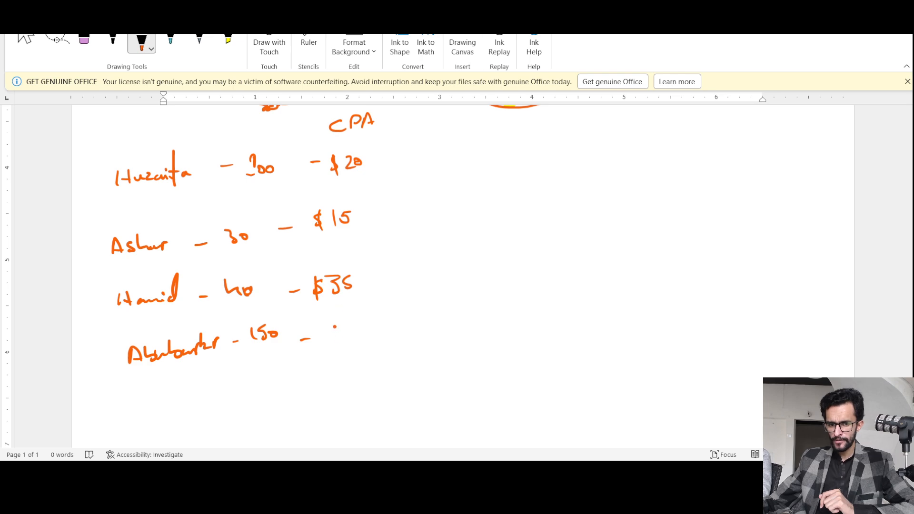
pyautogui.moveTo(327, 333)
pyautogui.mouseDown()
pyautogui.moveTo(341, 338)
pyautogui.moveTo(312, 344)
pyautogui.moveTo(318, 349)
pyautogui.mouseUp()
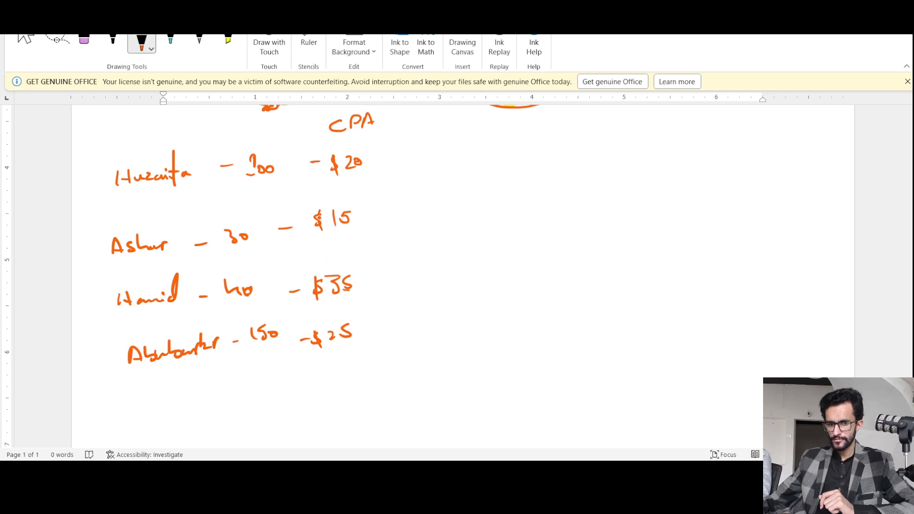
# Draw an orange box around the $15 value in the CPA column.
pyautogui.moveTo(302, 247); pyautogui.dragTo(372, 234)
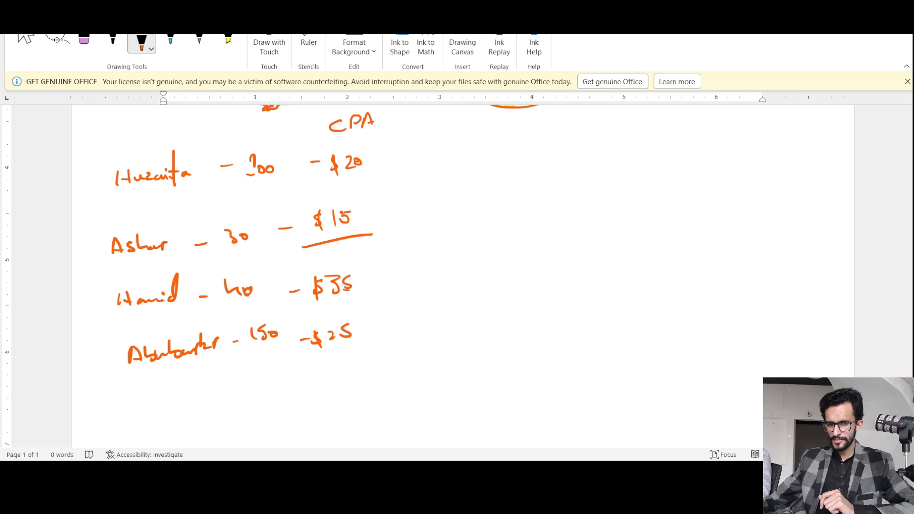
pyautogui.moveTo(283, 194)
pyautogui.mouseDown()
pyautogui.moveTo(367, 186)
pyautogui.moveTo(282, 260)
pyautogui.mouseUp()
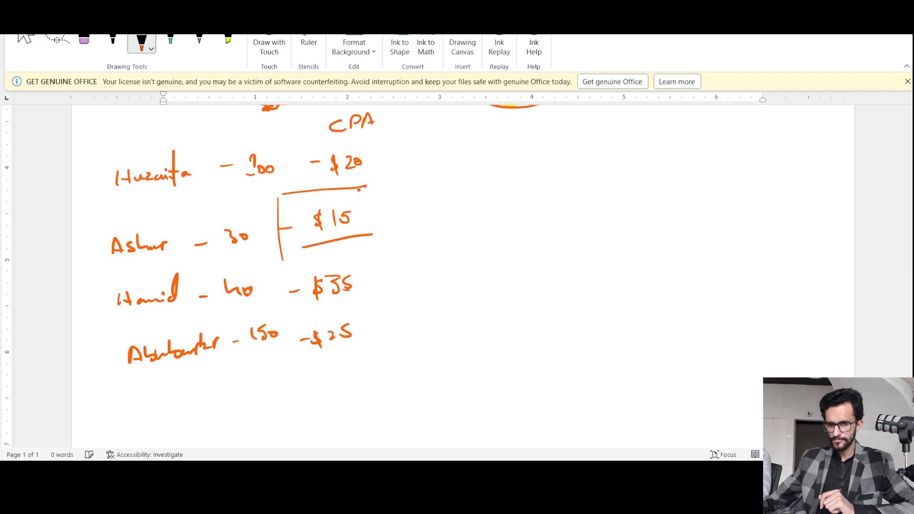
pyautogui.moveTo(359, 188); pyautogui.dragTo(361, 238)
pyautogui.click(354, 222)
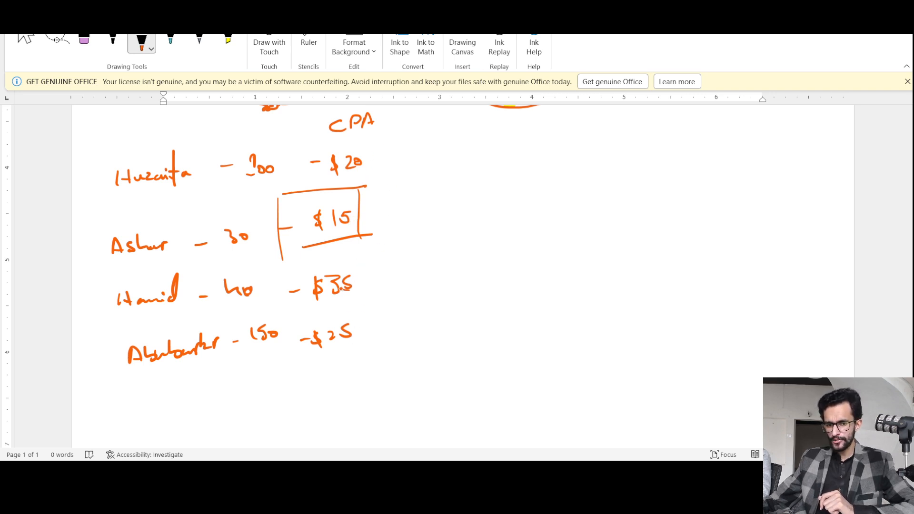
# Cross out the $35 value in the CPA column with a black X.
pyautogui.moveTo(347, 274); pyautogui.dragTo(348, 290)
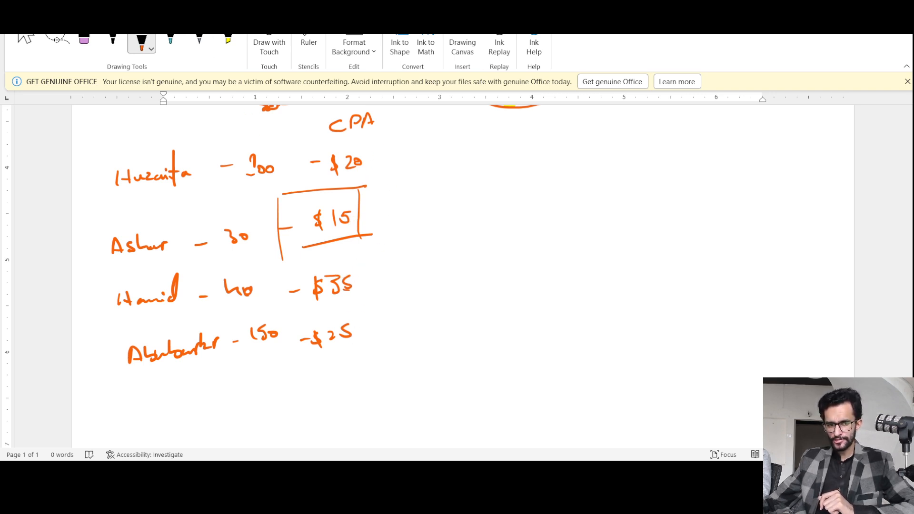
pyautogui.click(113, 42)
pyautogui.moveTo(351, 272); pyautogui.dragTo(306, 304)
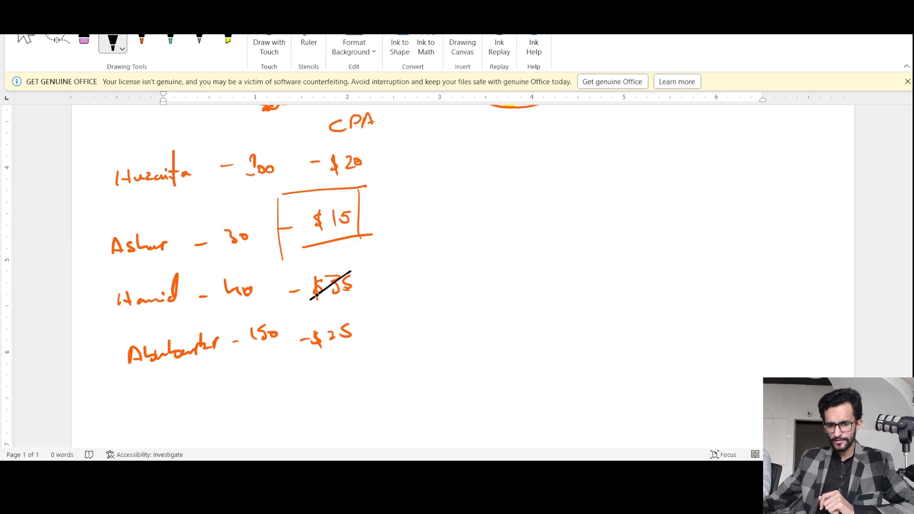
pyautogui.moveTo(312, 273); pyautogui.dragTo(343, 295)
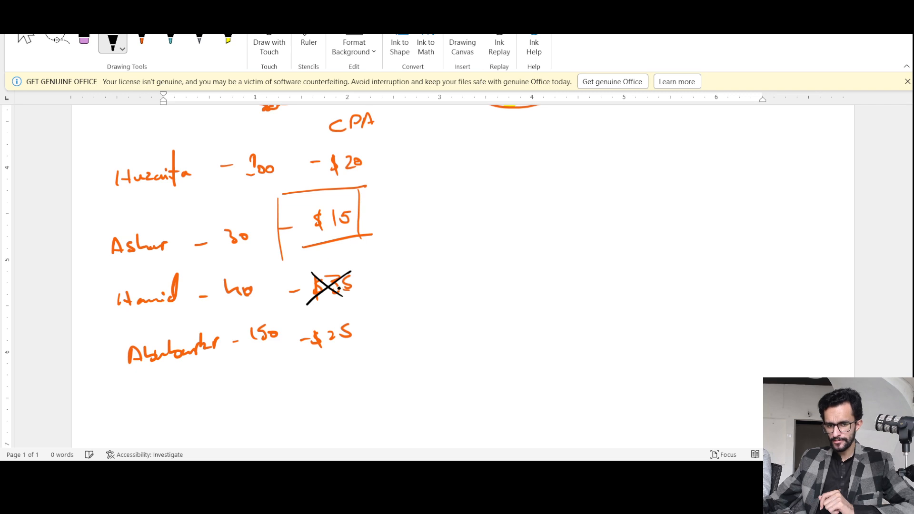
# Underline the amount 40 and the CPA values $25, $20 and $15 in black ink.
pyautogui.moveTo(236, 309); pyautogui.dragTo(258, 301)
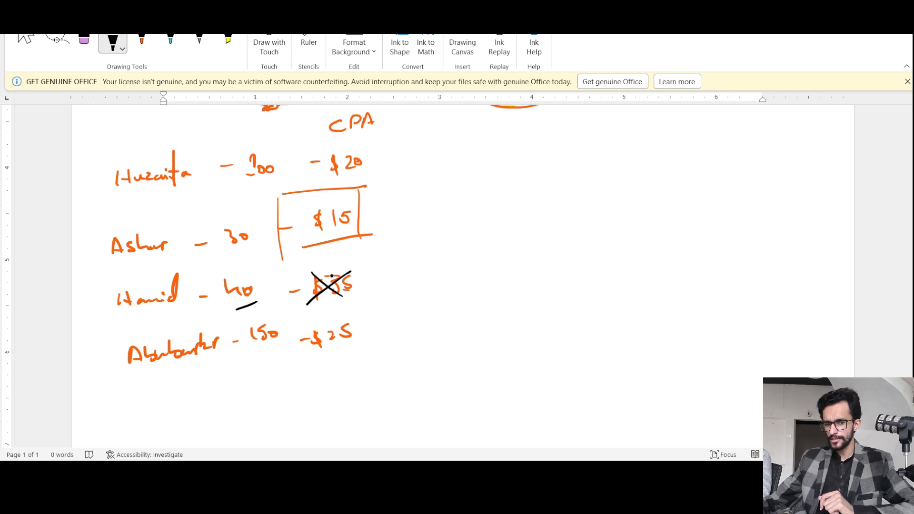
pyautogui.moveTo(328, 353); pyautogui.dragTo(360, 342)
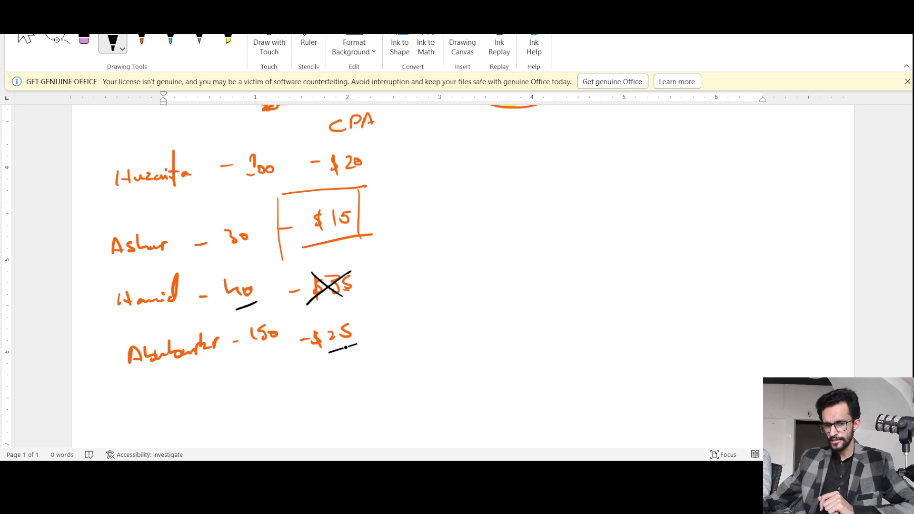
pyautogui.moveTo(329, 183); pyautogui.dragTo(357, 180)
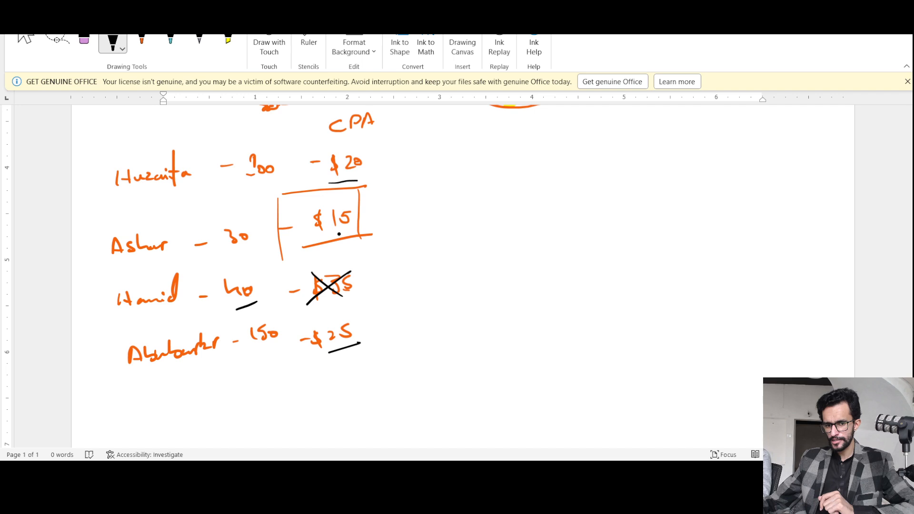
pyautogui.moveTo(322, 235); pyautogui.dragTo(347, 230)
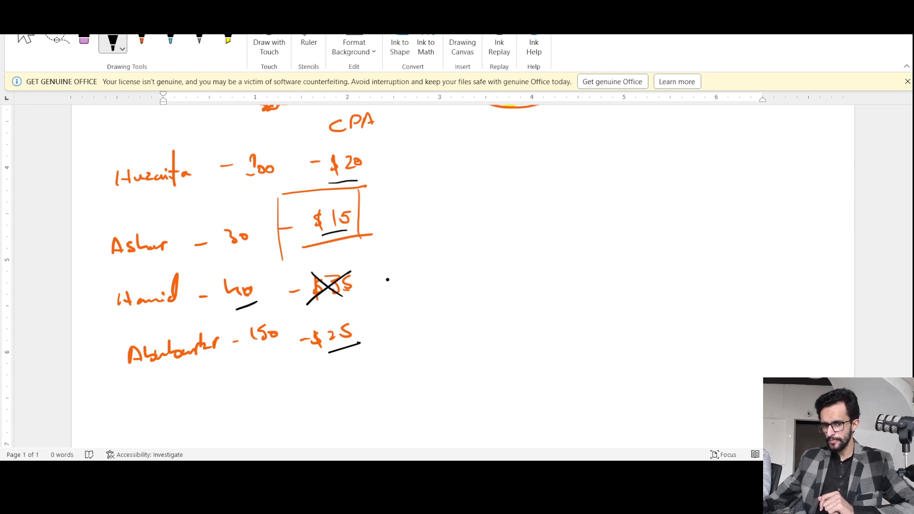
# Handwrite "Fire" in black beside the crossed-out $35, strike it through, and link it with a line to the word "Train".
pyautogui.moveTo(388, 280); pyautogui.dragTo(412, 277)
pyautogui.moveTo(408, 263)
pyautogui.mouseDown()
pyautogui.moveTo(423, 260)
pyautogui.moveTo(421, 268)
pyautogui.mouseUp()
pyautogui.moveTo(428, 267)
pyautogui.mouseDown()
pyautogui.moveTo(430, 275)
pyautogui.moveTo(434, 262)
pyautogui.mouseUp()
pyautogui.moveTo(437, 274)
pyautogui.mouseDown()
pyautogui.moveTo(460, 269)
pyautogui.moveTo(418, 280)
pyautogui.mouseUp()
pyautogui.moveTo(417, 260)
pyautogui.mouseDown()
pyautogui.moveTo(441, 276)
pyautogui.moveTo(501, 262)
pyautogui.mouseUp()
pyautogui.moveTo(493, 243)
pyautogui.mouseDown()
pyautogui.moveTo(509, 242)
pyautogui.moveTo(514, 261)
pyautogui.mouseUp()
pyautogui.moveTo(514, 252); pyautogui.dragTo(556, 247)
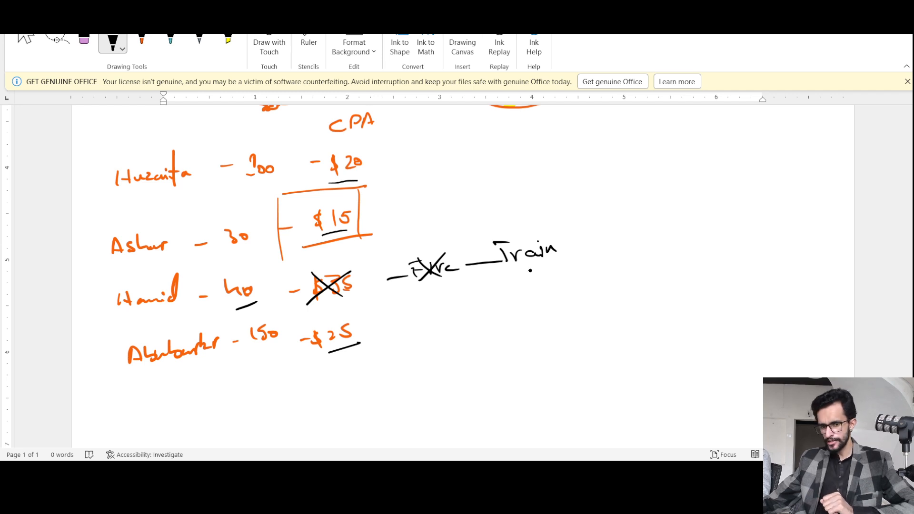
# Handwrite "Optimize" below "Train" in black and extend a line from there to a downward arrow labelled "Fire".
pyautogui.moveTo(504, 287); pyautogui.dragTo(504, 288)
pyautogui.moveTo(519, 287); pyautogui.dragTo(522, 298)
pyautogui.moveTo(539, 271)
pyautogui.mouseDown()
pyautogui.moveTo(536, 297)
pyautogui.moveTo(545, 285)
pyautogui.moveTo(550, 296)
pyautogui.moveTo(593, 276)
pyautogui.moveTo(572, 284)
pyautogui.mouseUp()
pyautogui.click(550, 281)
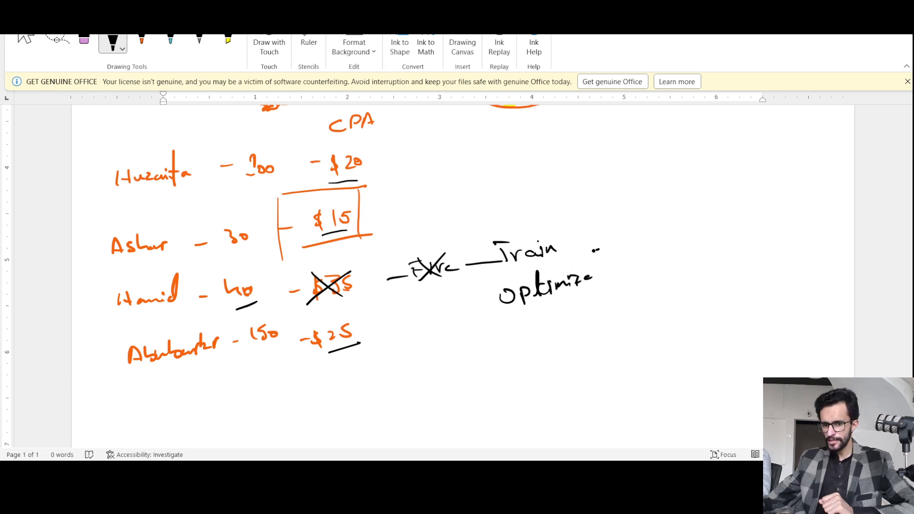
pyautogui.moveTo(593, 251)
pyautogui.mouseDown()
pyautogui.moveTo(654, 241)
pyautogui.moveTo(679, 218)
pyautogui.moveTo(684, 267)
pyautogui.moveTo(692, 259)
pyautogui.mouseUp()
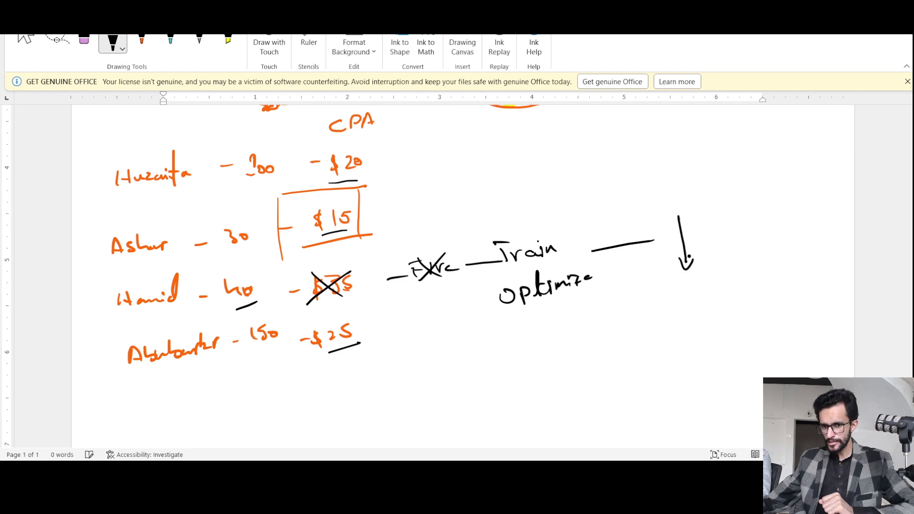
pyautogui.moveTo(700, 232)
pyautogui.mouseDown()
pyautogui.moveTo(709, 240)
pyautogui.moveTo(729, 233)
pyautogui.mouseUp()
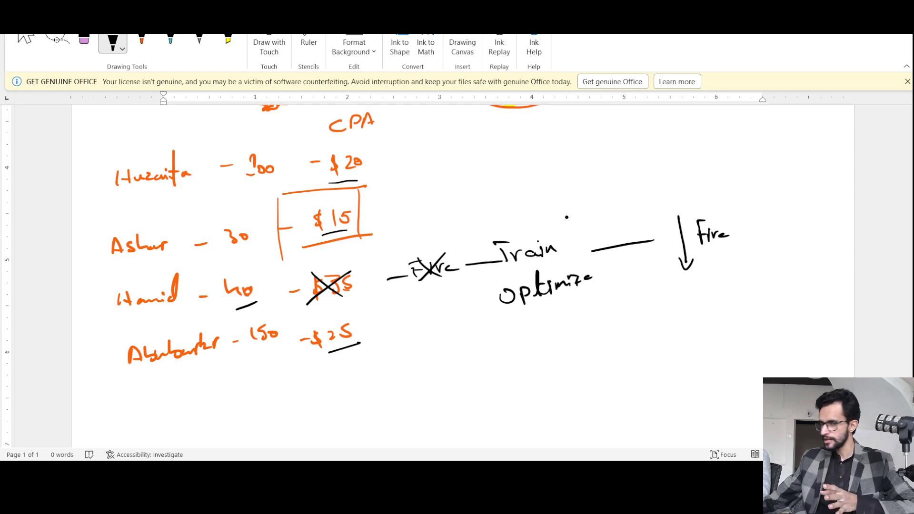
# Draw a roughly horizontal black line about 6 inches long across the blank area below the list of names.
pyautogui.scroll(-5, 733, 228)
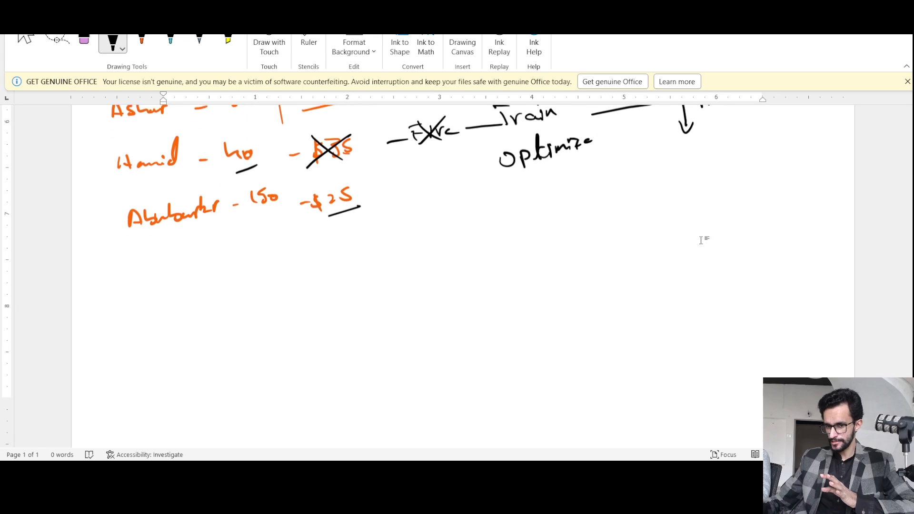
pyautogui.scroll(-3, 701, 240)
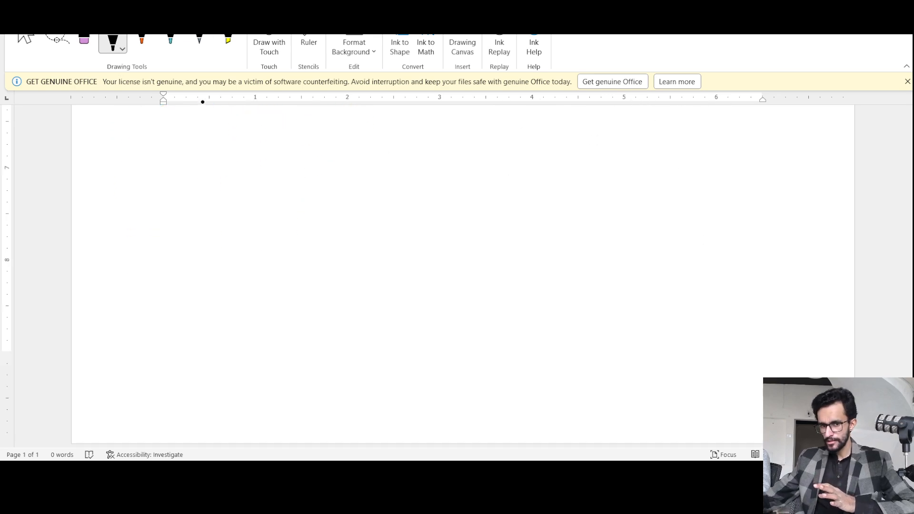
pyautogui.moveTo(124, 132); pyautogui.dragTo(675, 143)
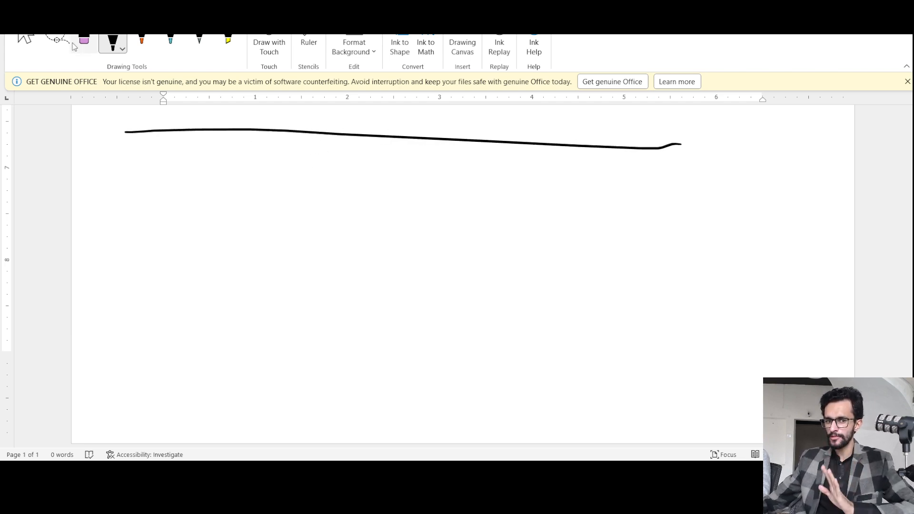
# Handwrite "There Is No Emotion in Business" in purple ink below the long black line.
pyautogui.click(141, 41)
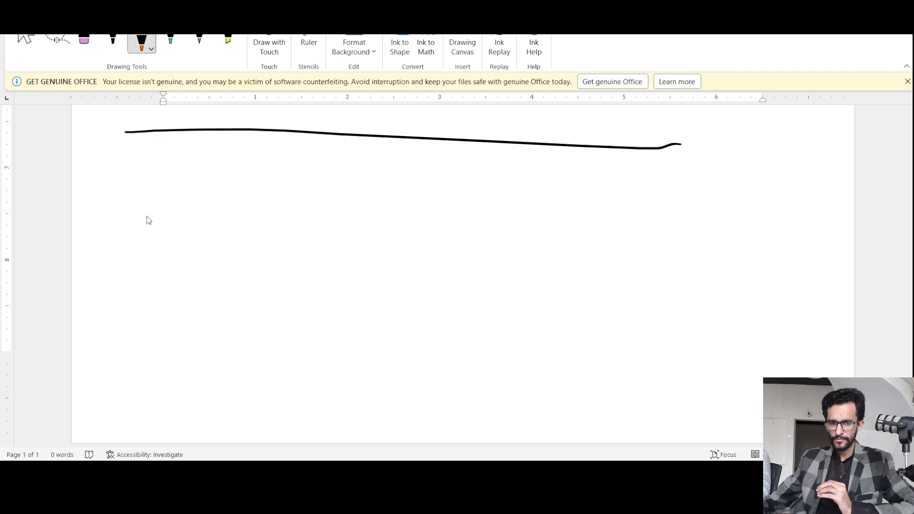
pyautogui.click(142, 41)
pyautogui.moveTo(141, 197)
pyautogui.mouseDown()
pyautogui.moveTo(142, 219)
pyautogui.moveTo(148, 192)
pyautogui.moveTo(157, 212)
pyautogui.moveTo(169, 209)
pyautogui.mouseUp()
pyautogui.click(179, 213)
pyautogui.moveTo(170, 211); pyautogui.dragTo(209, 212)
pyautogui.moveTo(220, 204)
pyautogui.mouseDown()
pyautogui.moveTo(215, 215)
pyautogui.moveTo(251, 196)
pyautogui.mouseUp()
pyautogui.moveTo(251, 196)
pyautogui.mouseDown()
pyautogui.moveTo(290, 214)
pyautogui.moveTo(301, 191)
pyautogui.mouseUp()
pyautogui.moveTo(290, 202)
pyautogui.mouseDown()
pyautogui.moveTo(300, 202)
pyautogui.moveTo(299, 213)
pyautogui.mouseUp()
pyautogui.moveTo(301, 214)
pyautogui.mouseDown()
pyautogui.moveTo(327, 205)
pyautogui.moveTo(330, 180)
pyautogui.moveTo(334, 207)
pyautogui.moveTo(487, 205)
pyautogui.mouseUp()
pyautogui.moveTo(489, 201); pyautogui.dragTo(498, 204)
pyautogui.moveTo(504, 194)
pyautogui.mouseDown()
pyautogui.moveTo(498, 207)
pyautogui.moveTo(507, 206)
pyautogui.mouseUp()
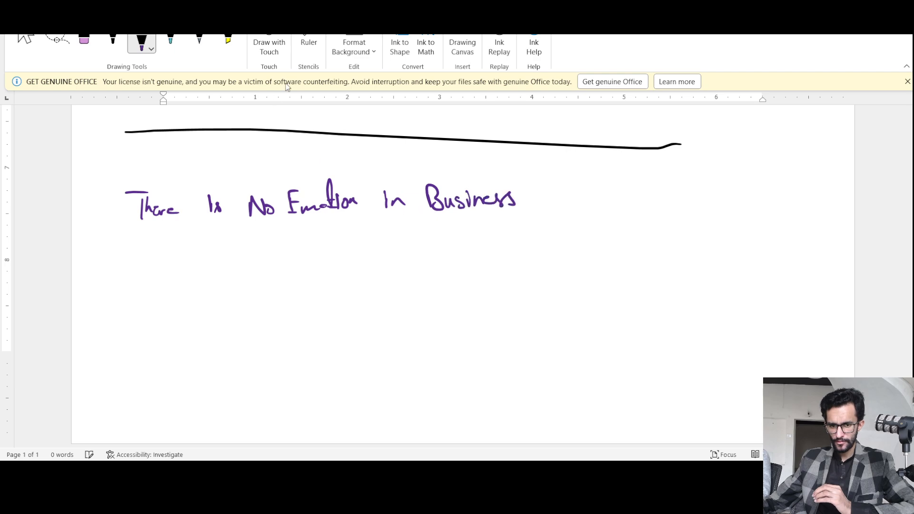
# Highlight the words "No Emotion" in yellow and underline them in black ink.
pyautogui.click(228, 41)
pyautogui.moveTo(251, 208)
pyautogui.mouseDown()
pyautogui.moveTo(369, 196)
pyautogui.moveTo(259, 209)
pyautogui.moveTo(378, 205)
pyautogui.moveTo(368, 184)
pyautogui.moveTo(260, 190)
pyautogui.mouseUp()
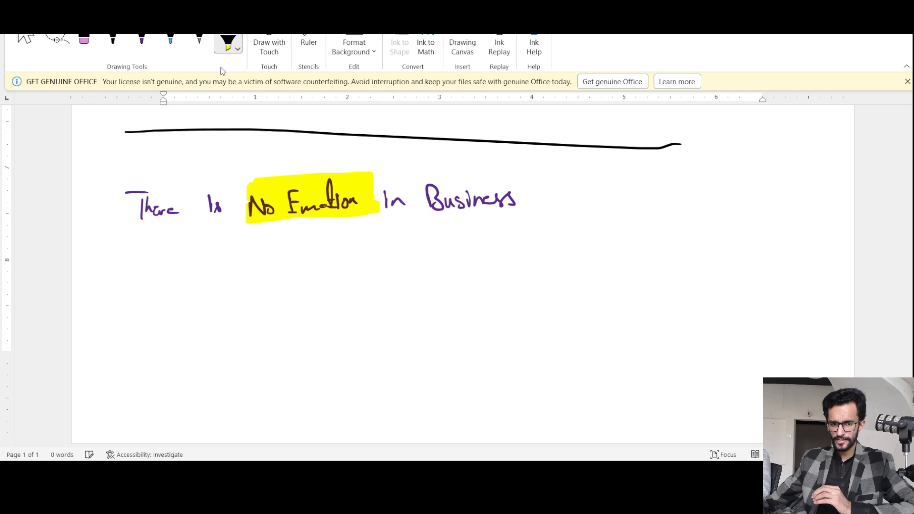
pyautogui.click(113, 42)
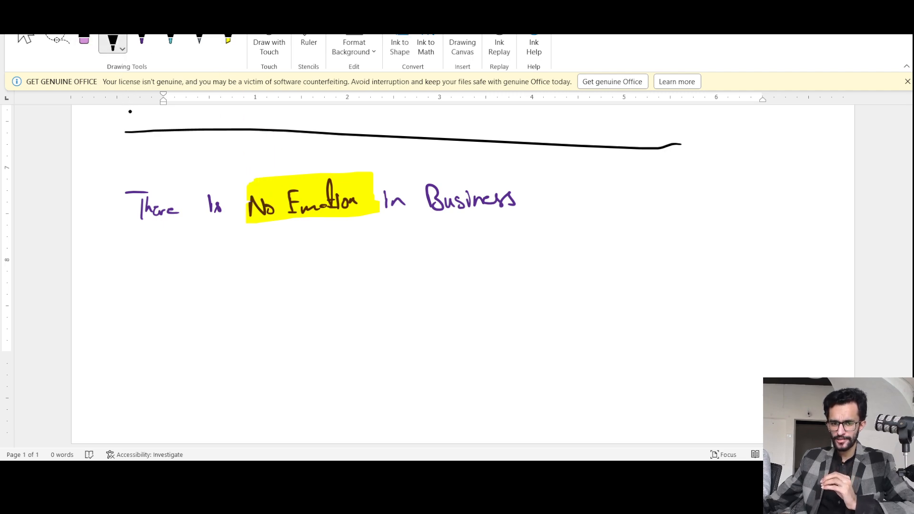
pyautogui.moveTo(242, 245); pyautogui.dragTo(381, 227)
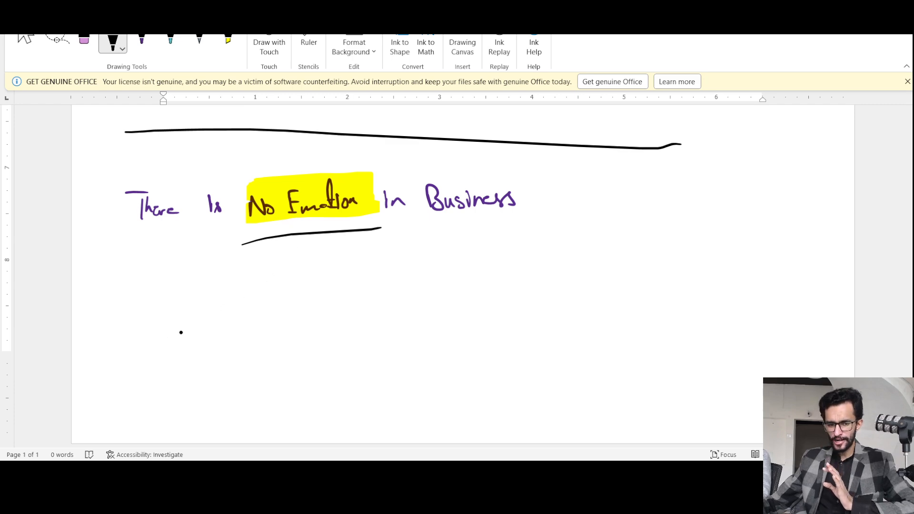
# Handwrite "Client" in black in the blank area below the sentence, with a short note beneath it.
pyautogui.moveTo(183, 332)
pyautogui.mouseDown()
pyautogui.moveTo(185, 349)
pyautogui.moveTo(213, 328)
pyautogui.moveTo(224, 305)
pyautogui.moveTo(231, 325)
pyautogui.mouseUp()
pyautogui.click(245, 341)
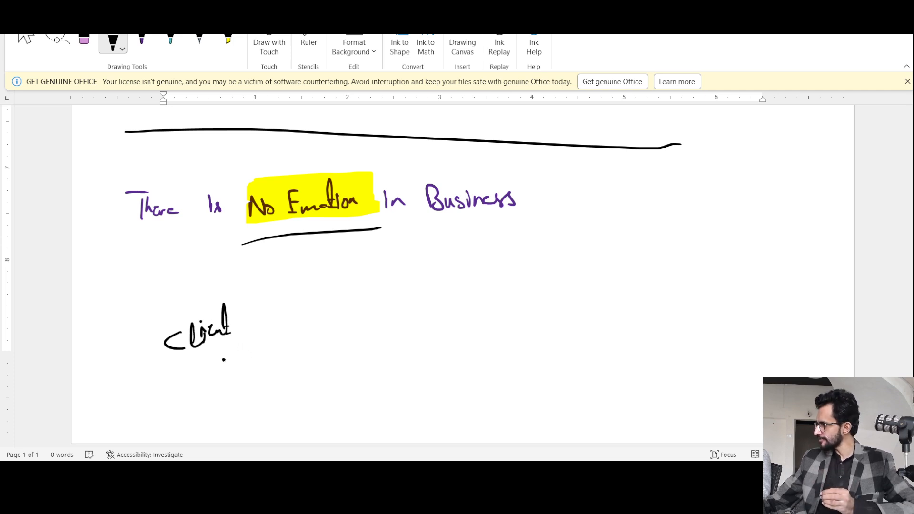
pyautogui.moveTo(177, 384)
pyautogui.mouseDown()
pyautogui.moveTo(187, 406)
pyautogui.moveTo(216, 384)
pyautogui.mouseUp()
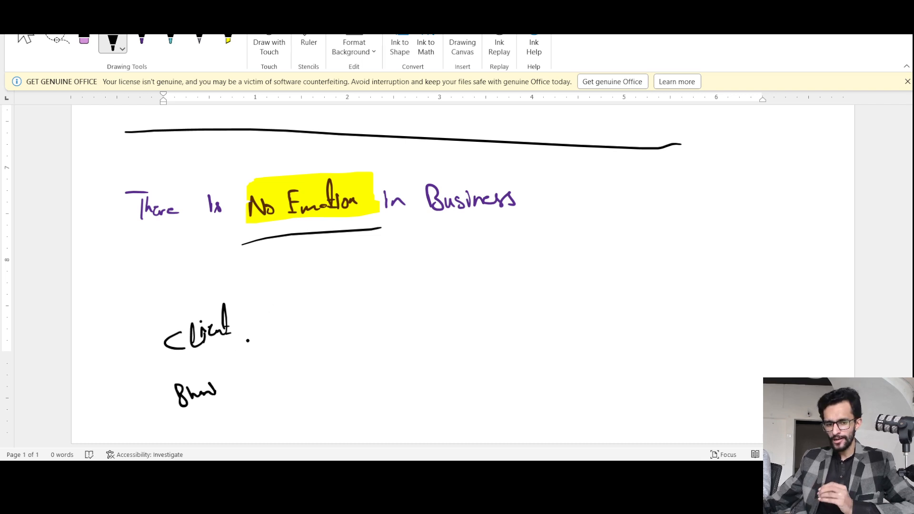
# Extend a black line from the note below "Client" and draw a row of four downward arrows beside it.
pyautogui.moveTo(219, 384); pyautogui.dragTo(332, 368)
pyautogui.moveTo(343, 349); pyautogui.dragTo(347, 370)
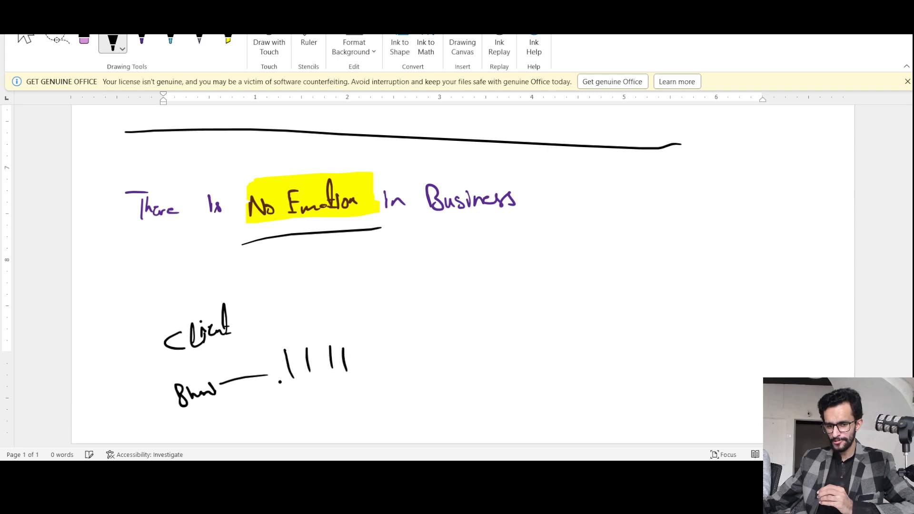
pyautogui.moveTo(279, 380); pyautogui.dragTo(288, 380)
pyautogui.moveTo(301, 381); pyautogui.dragTo(350, 380)
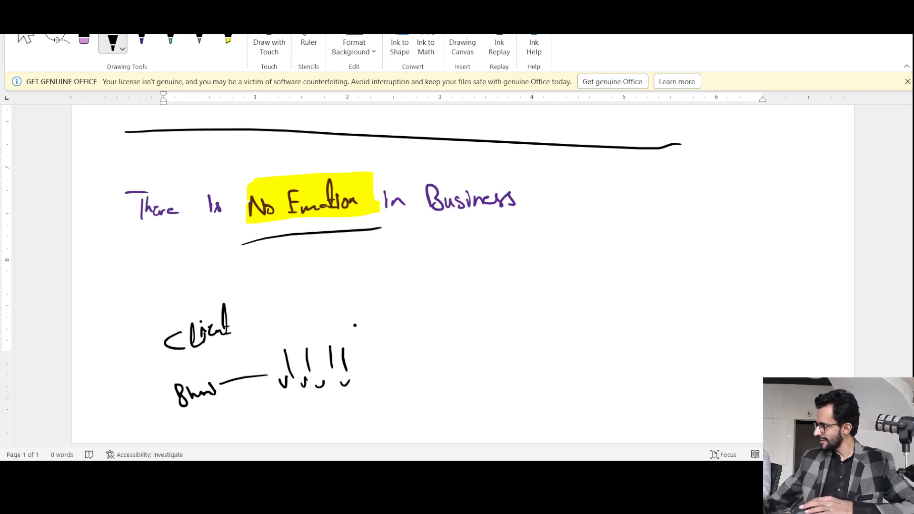
# Handwrite "Mentally Drop" in black beside the four arrows and link it with an arrow to the word "Market".
pyautogui.moveTo(363, 351)
pyautogui.mouseDown()
pyautogui.moveTo(375, 333)
pyautogui.moveTo(391, 339)
pyautogui.moveTo(400, 311)
pyautogui.moveTo(407, 336)
pyautogui.moveTo(434, 333)
pyautogui.moveTo(428, 351)
pyautogui.mouseUp()
pyautogui.moveTo(381, 369)
pyautogui.mouseDown()
pyautogui.moveTo(399, 385)
pyautogui.moveTo(424, 378)
pyautogui.moveTo(419, 390)
pyautogui.mouseUp()
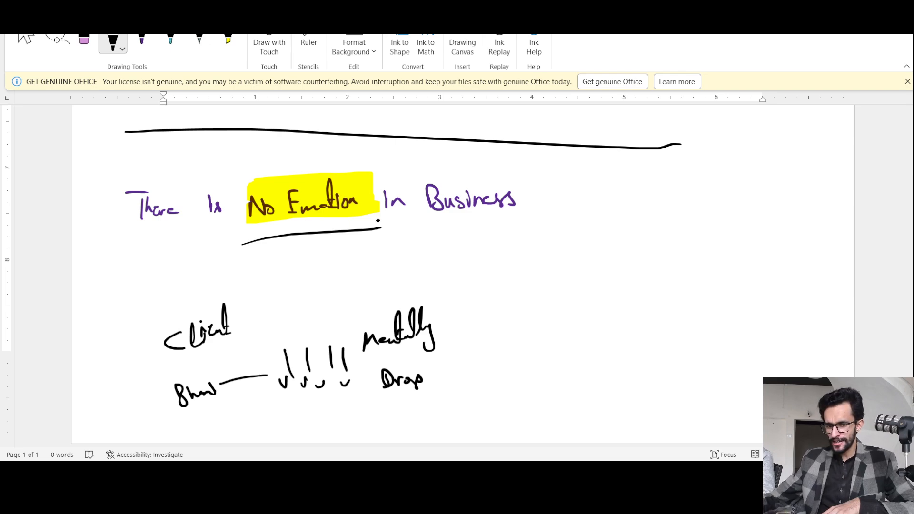
pyautogui.moveTo(449, 343); pyautogui.dragTo(486, 340)
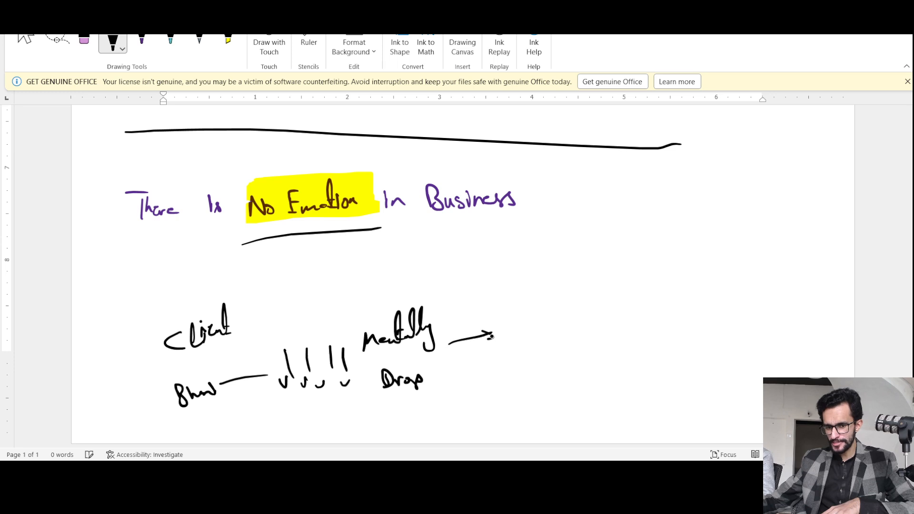
pyautogui.moveTo(512, 300)
pyautogui.mouseDown()
pyautogui.moveTo(513, 321)
pyautogui.moveTo(546, 297)
pyautogui.moveTo(561, 308)
pyautogui.moveTo(569, 270)
pyautogui.moveTo(578, 300)
pyautogui.mouseUp()
# Add short handwritten ink notes below the words "Market" and "Drop".
pyautogui.click(141, 39)
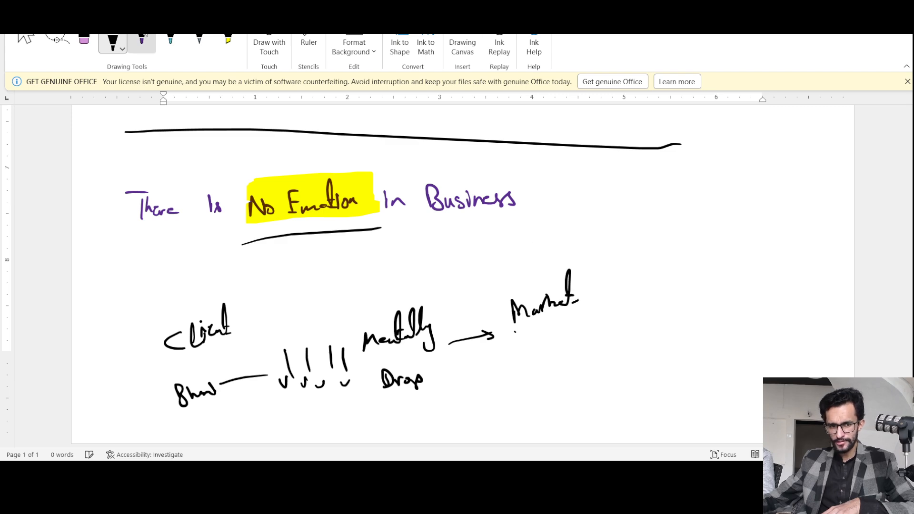
pyautogui.moveTo(526, 341)
pyautogui.mouseDown()
pyautogui.moveTo(524, 357)
pyautogui.moveTo(532, 354)
pyautogui.mouseUp()
pyautogui.moveTo(522, 350)
pyautogui.mouseDown()
pyautogui.moveTo(552, 352)
pyautogui.moveTo(577, 327)
pyautogui.moveTo(571, 337)
pyautogui.mouseUp()
pyautogui.moveTo(532, 384)
pyautogui.mouseDown()
pyautogui.moveTo(537, 396)
pyautogui.moveTo(547, 383)
pyautogui.mouseUp()
pyautogui.moveTo(548, 387)
pyautogui.mouseDown()
pyautogui.moveTo(580, 379)
pyautogui.moveTo(560, 383)
pyautogui.mouseUp()
pyautogui.moveTo(387, 412)
pyautogui.mouseDown()
pyautogui.moveTo(395, 427)
pyautogui.moveTo(437, 405)
pyautogui.moveTo(459, 419)
pyautogui.moveTo(470, 414)
pyautogui.moveTo(438, 427)
pyautogui.mouseUp()
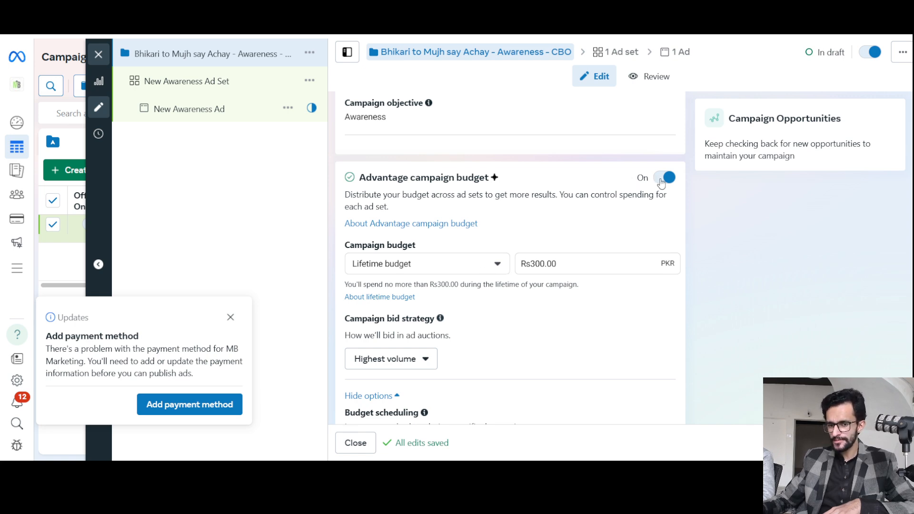
# Switch to Ads Manager, turn off Advantage campaign budget, and expand the extra campaign details options to view the spending limit.
pyautogui.scroll(4, 662, 188)
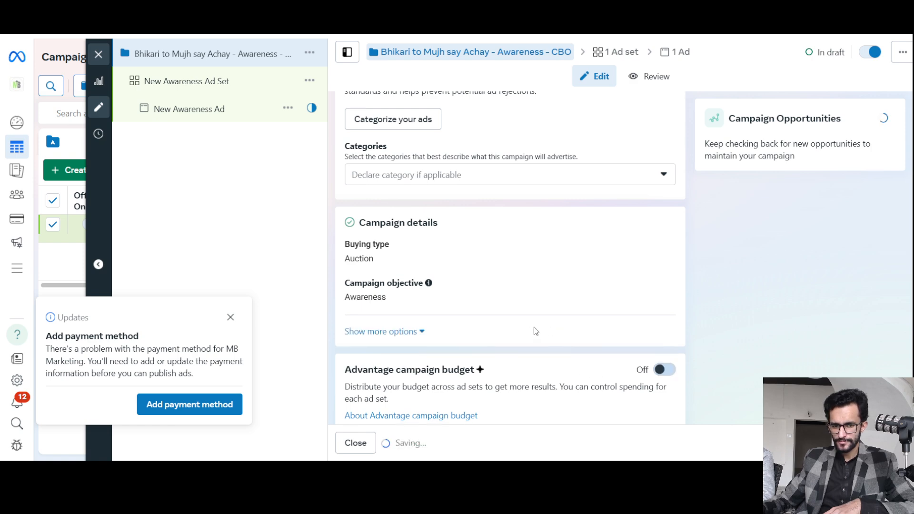
pyautogui.scroll(-3, 536, 331)
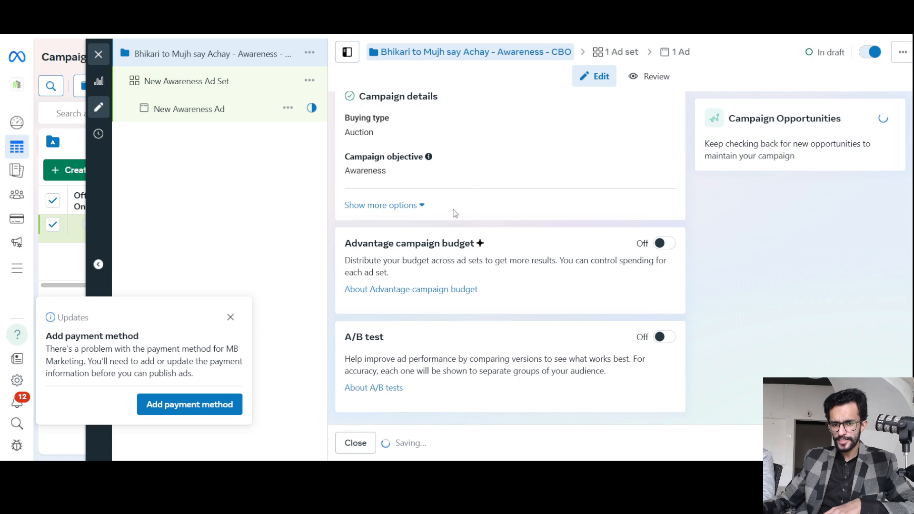
pyautogui.click(412, 205)
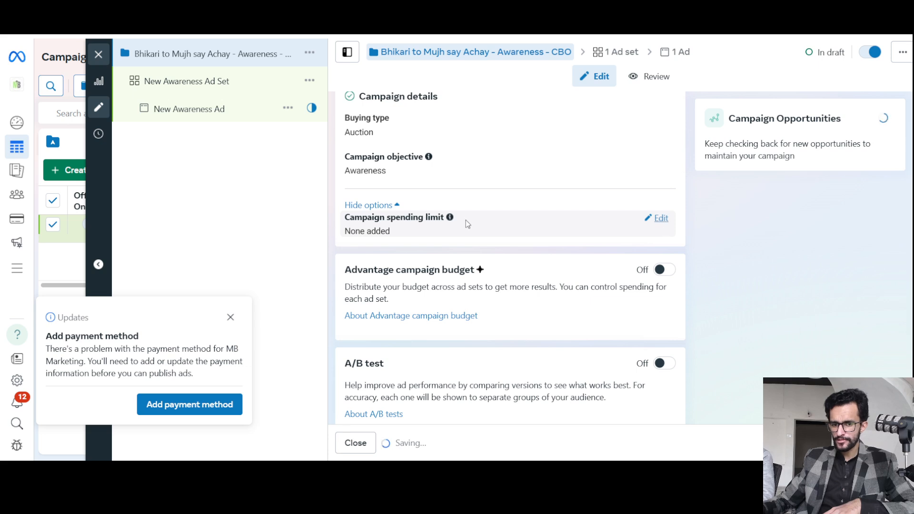
pyautogui.scroll(-1, 428, 208)
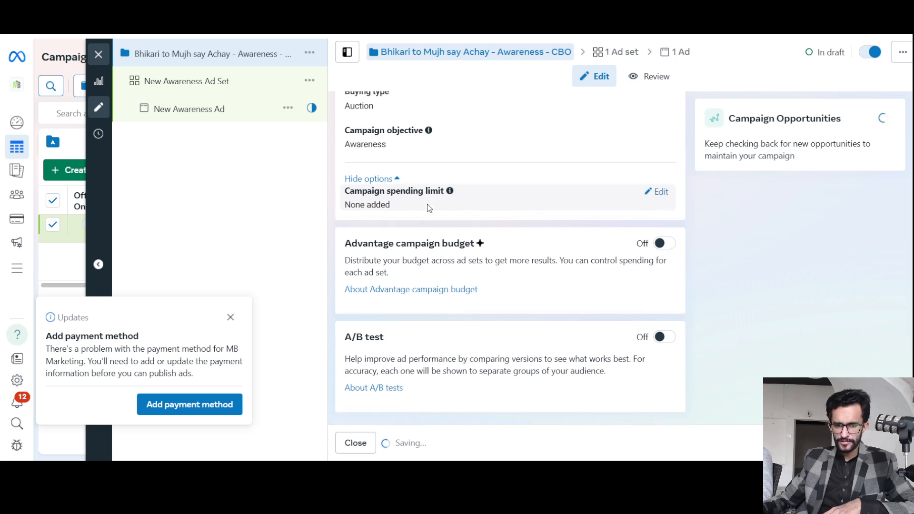
pyautogui.scroll(4, 510, 335)
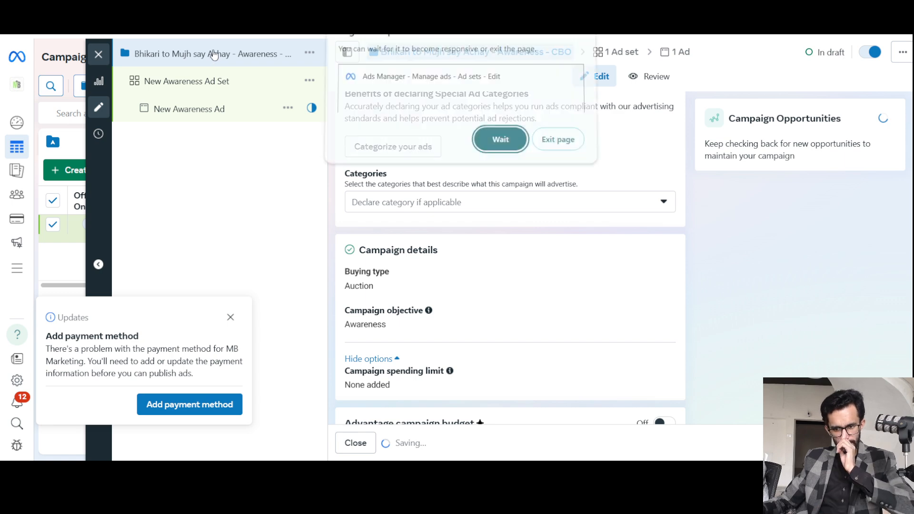
# Keep waiting for the unresponsive page, and enter "Awarenesss -" as the name of the New Awareness Ad Set.
pyautogui.click(483, 142)
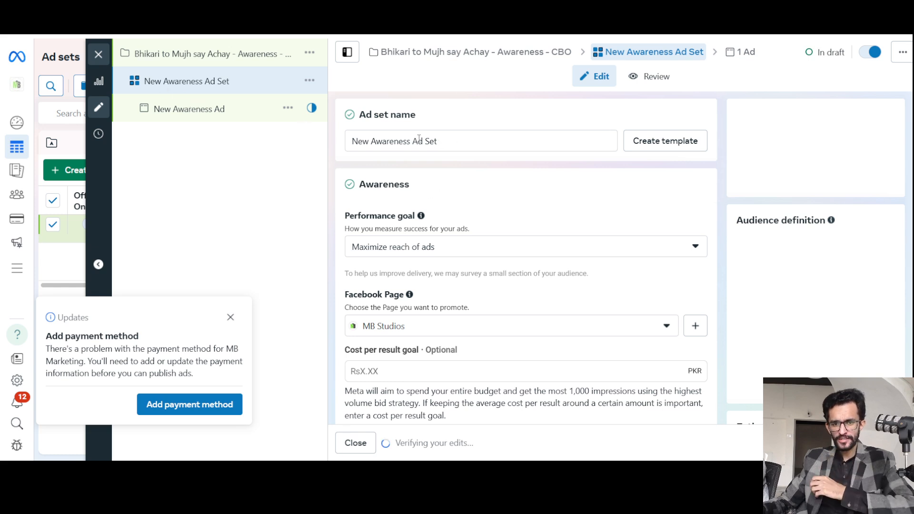
pyautogui.tripleClick(397, 144)
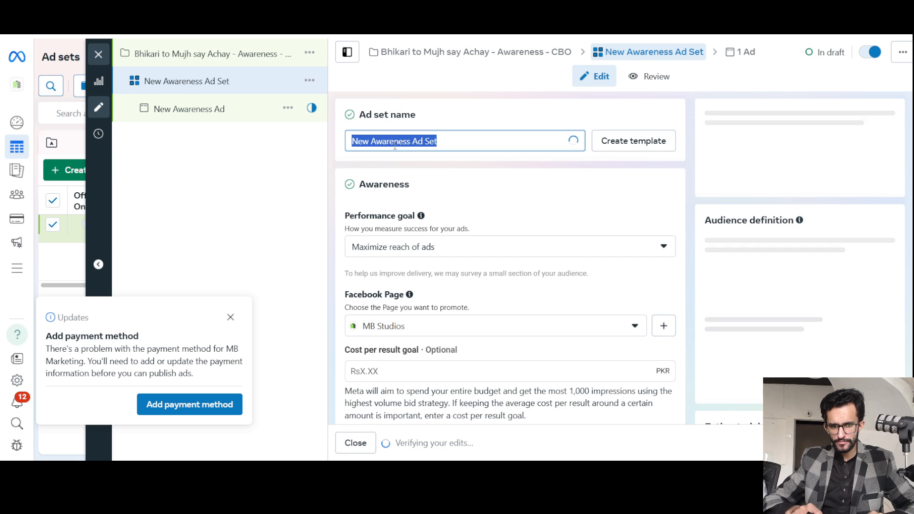
pyautogui.write('Awar')
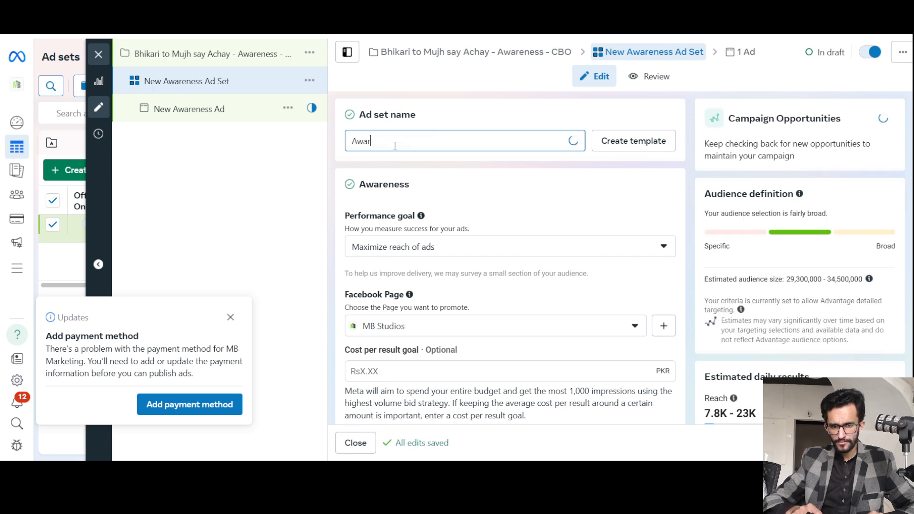
pyautogui.write('ene')
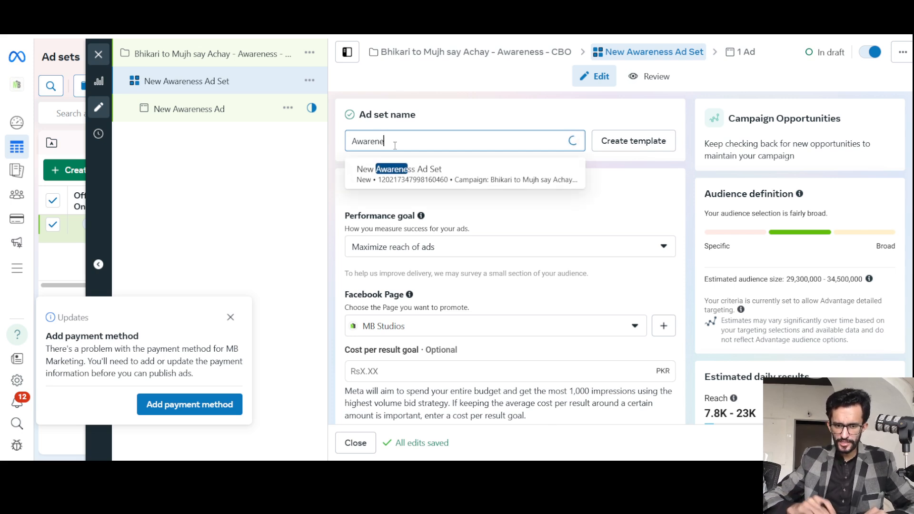
pyautogui.write('sss -')
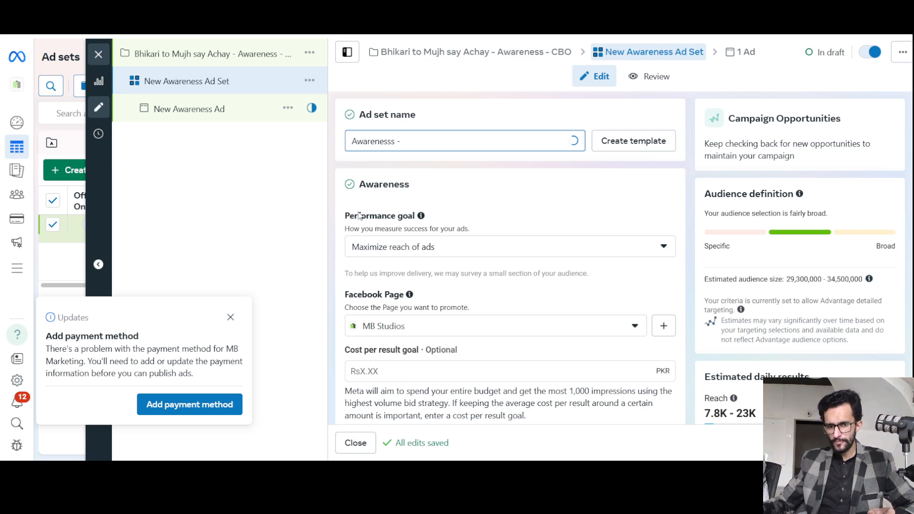
pyautogui.click(421, 251)
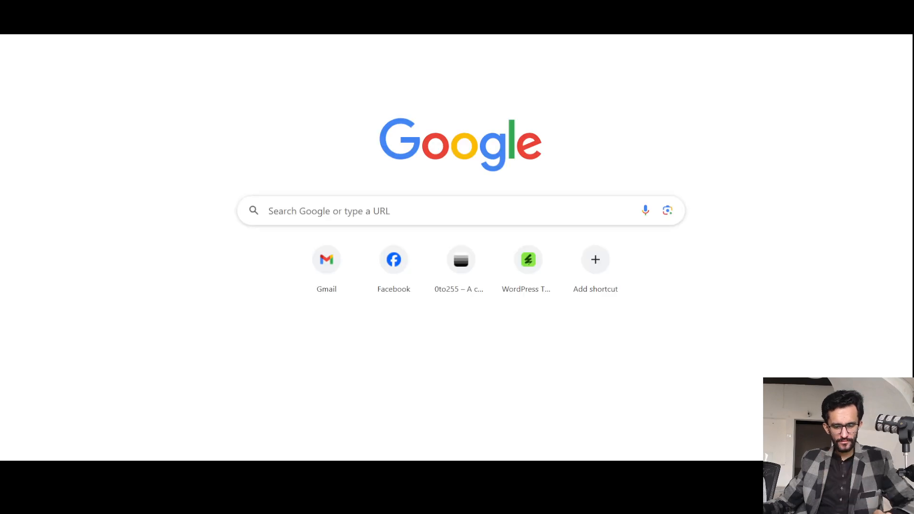
# Load Facebook in a new browser tab.
pyautogui.write('fa')
pyautogui.press('Return')
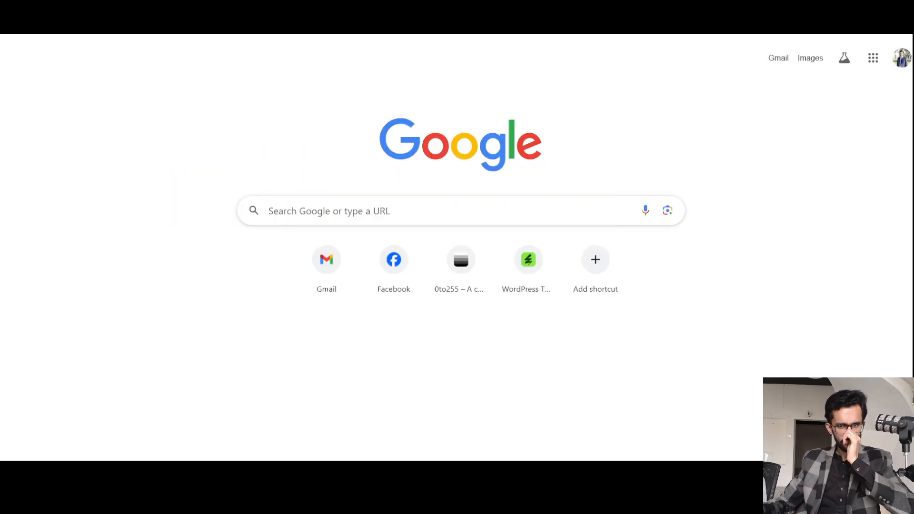
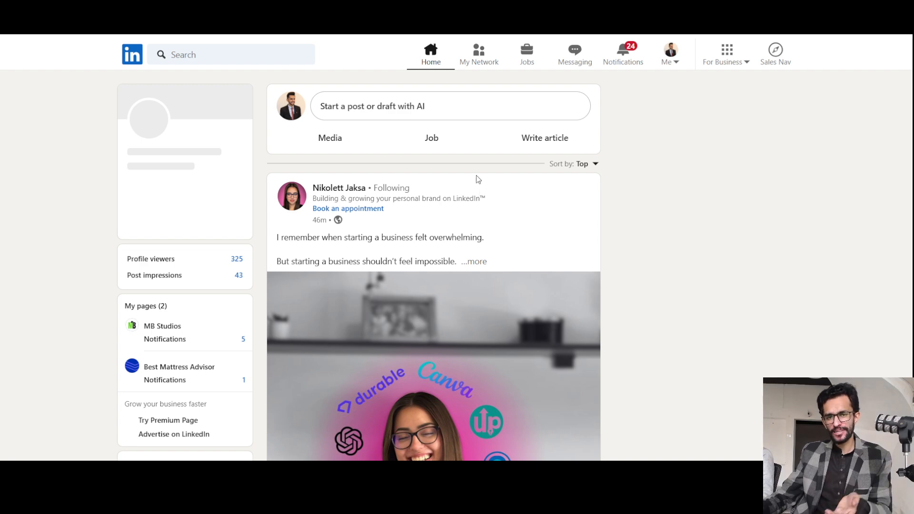
# Browse the LinkedIn home feed and examine its organic posts and the promoted Standard Chartered video post.
pyautogui.scroll(-6, 461, 291)
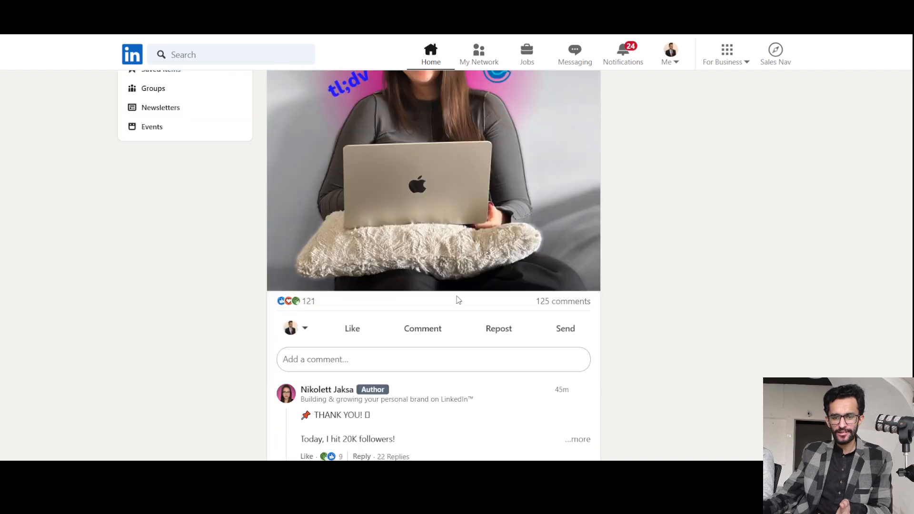
pyautogui.scroll(3, 465, 276)
pyautogui.scroll(-1, 468, 261)
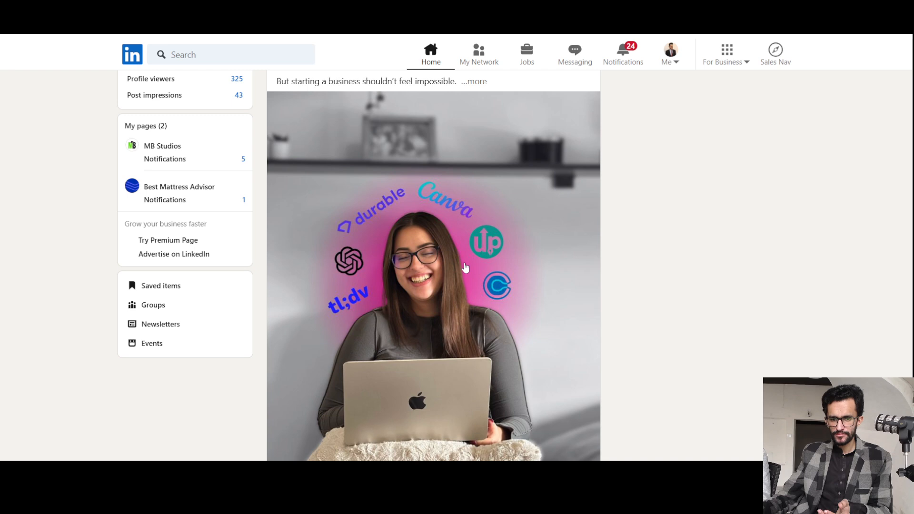
pyautogui.scroll(-2, 707, 307)
pyautogui.scroll(5, 709, 307)
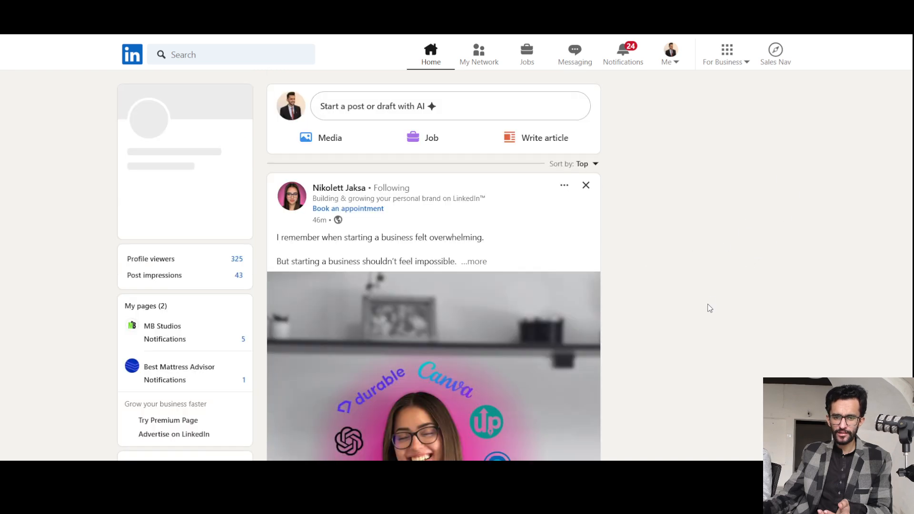
pyautogui.scroll(-2, 710, 296)
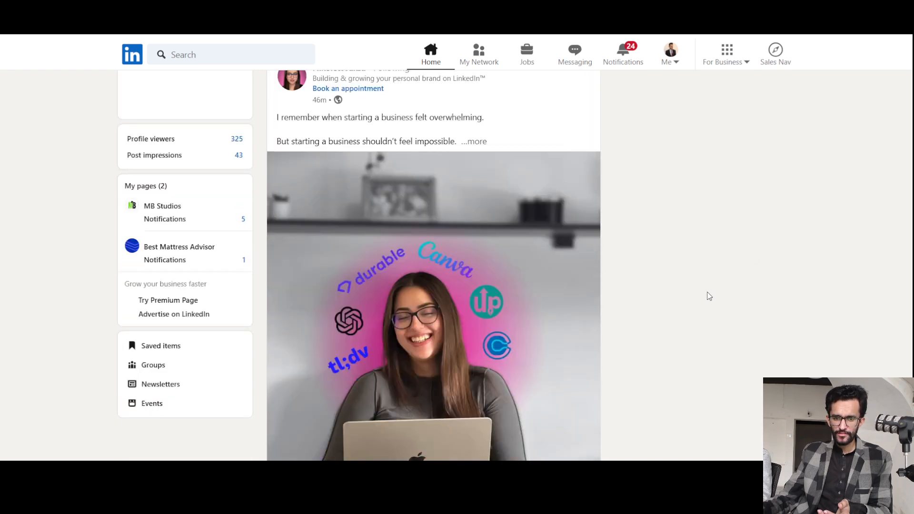
pyautogui.scroll(-10, 709, 296)
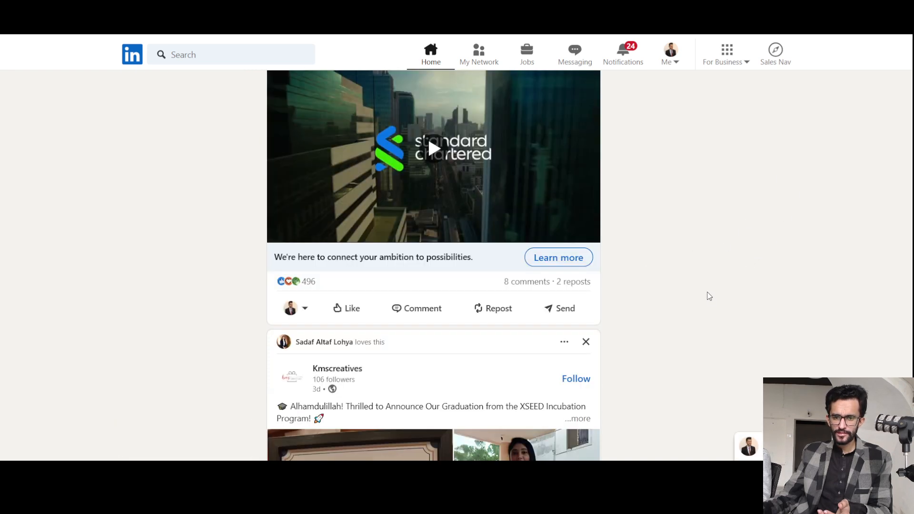
pyautogui.scroll(4, 709, 296)
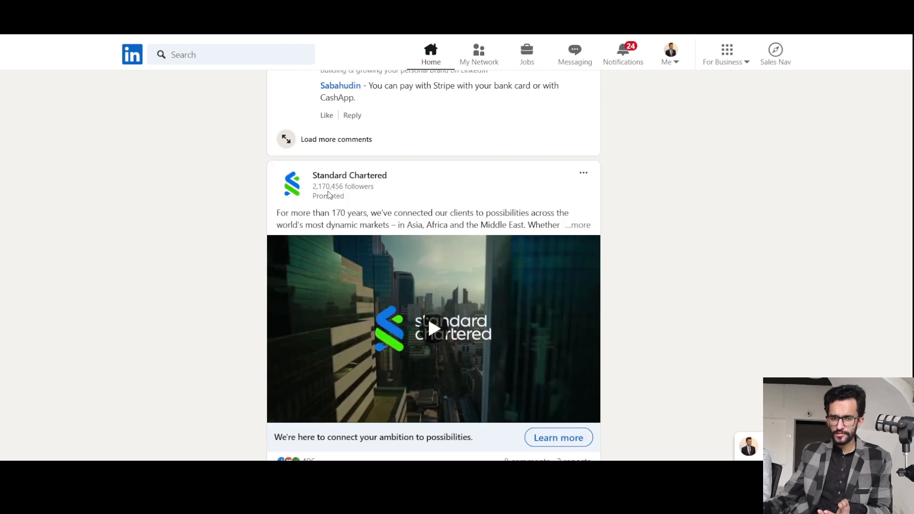
pyautogui.scroll(-2, 501, 267)
pyautogui.scroll(-15, 500, 267)
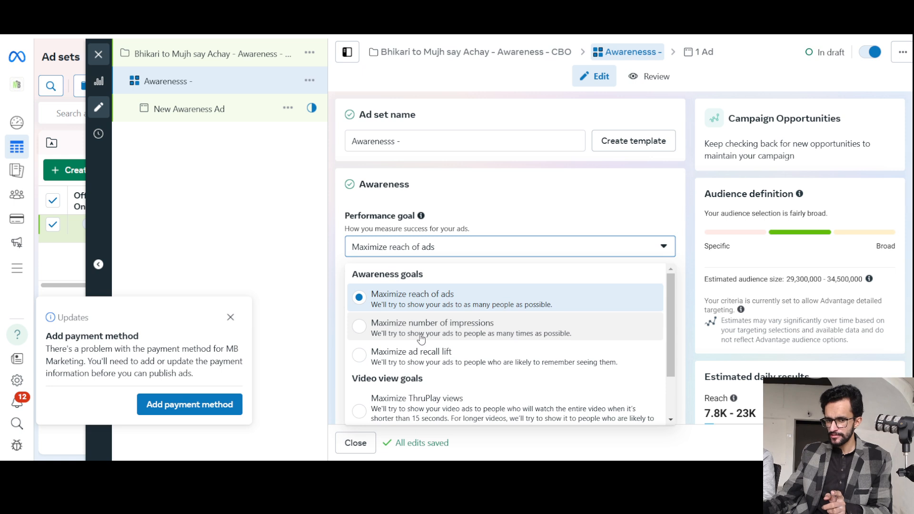
# Review the ad set's performance goal options in Ads Manager, and play the remote-jobs video post in the LinkedIn feed as an example.
pyautogui.scroll(-2, 442, 333)
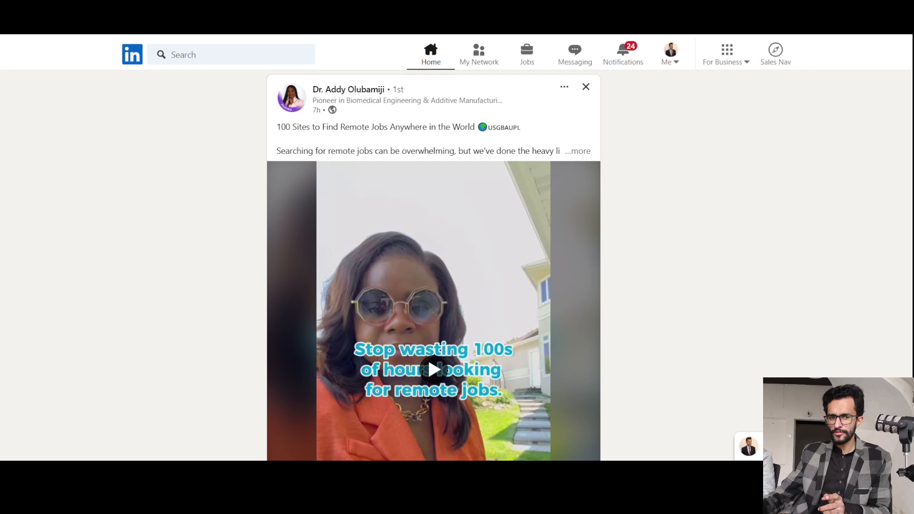
pyautogui.scroll(-1, 428, 333)
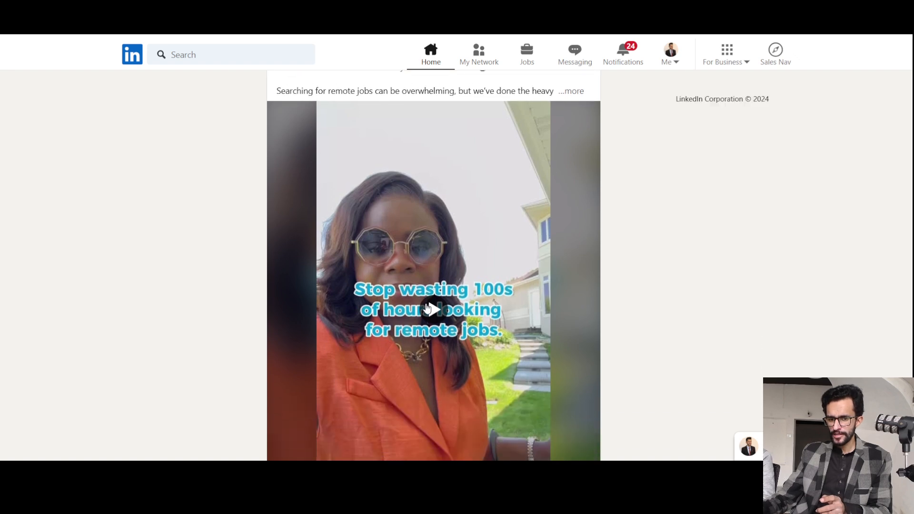
pyautogui.scroll(-1, 427, 298)
pyautogui.click(432, 257)
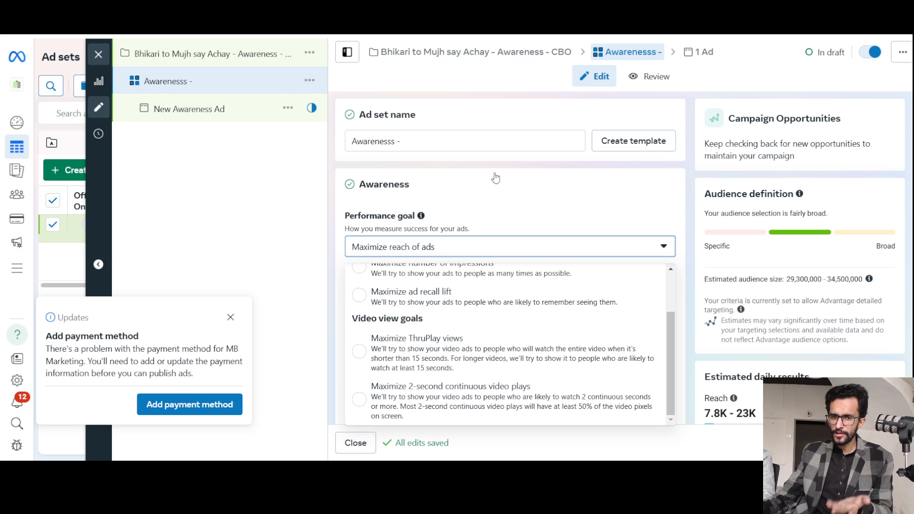
pyautogui.scroll(1, 442, 335)
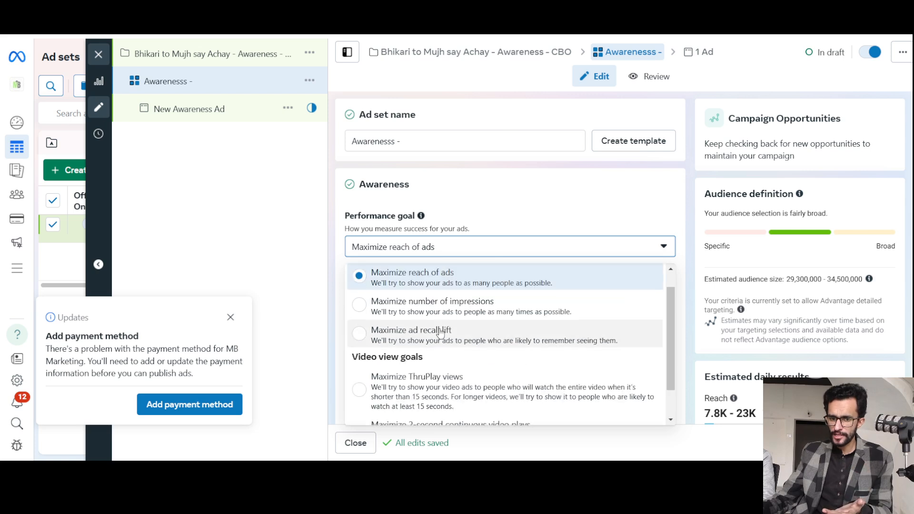
pyautogui.scroll(-1, 440, 338)
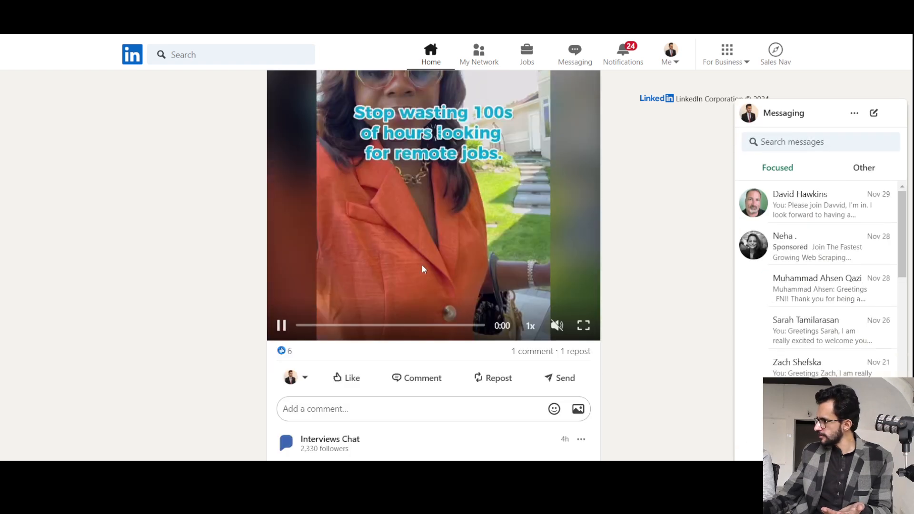
pyautogui.scroll(-1, 427, 275)
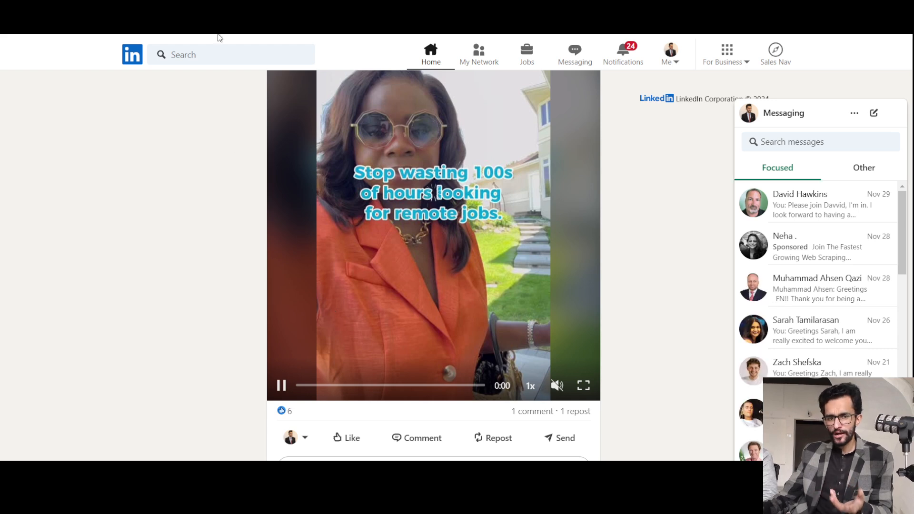
# Switch back to Ads Manager and choose "Maximize reach of ads" as the ad set's performance goal.
pyautogui.click(217, 19)
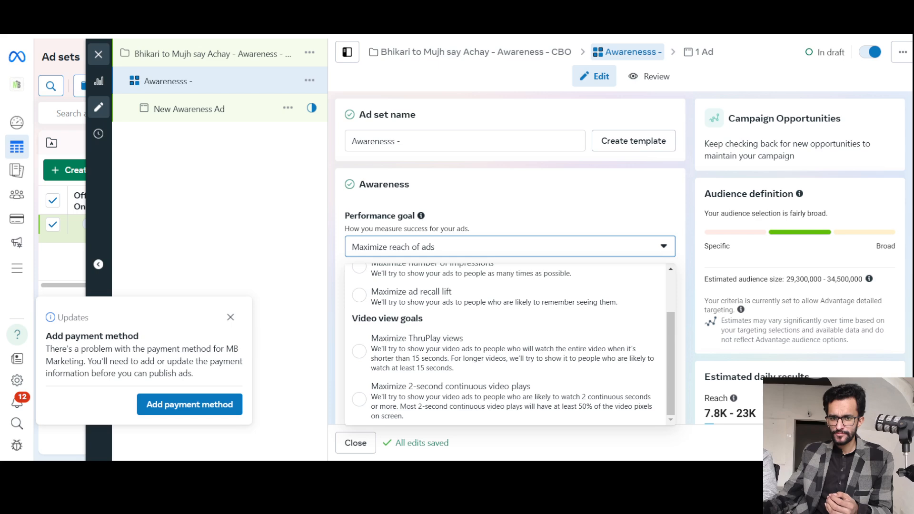
pyautogui.scroll(2, 450, 260)
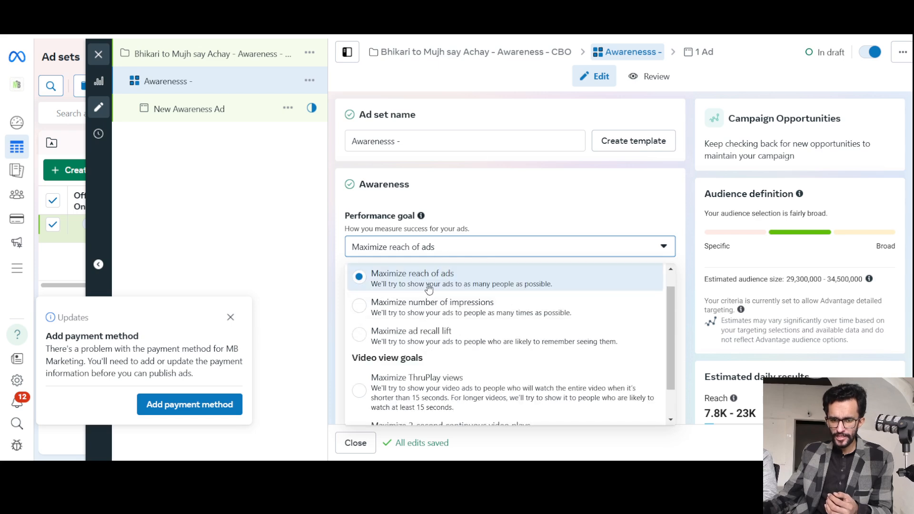
pyautogui.click(428, 286)
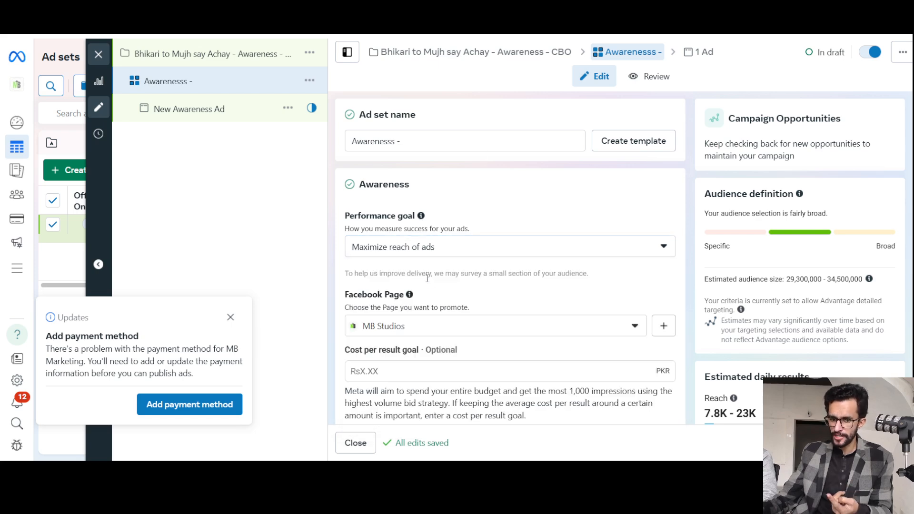
# Look through the Pages available for promotion in the ad set's Facebook Page setting, and close the list without choosing one.
pyautogui.scroll(-3, 443, 293)
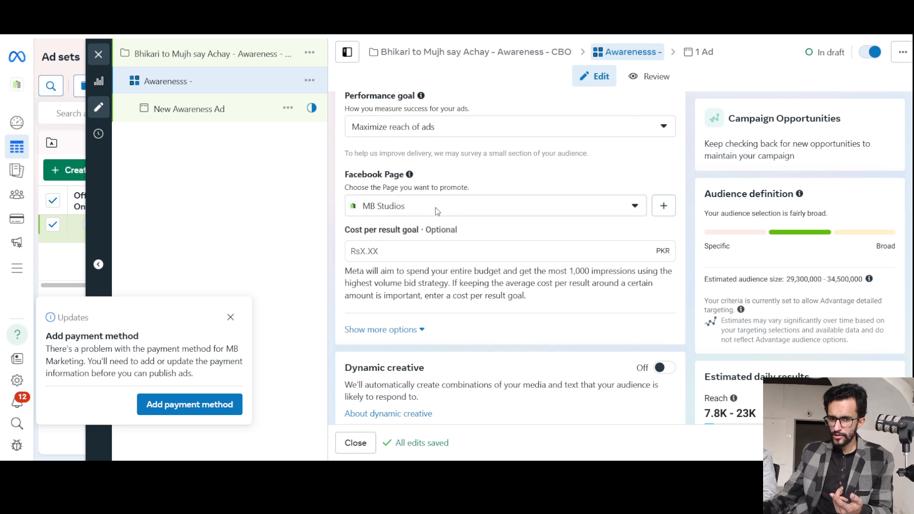
pyautogui.click(436, 216)
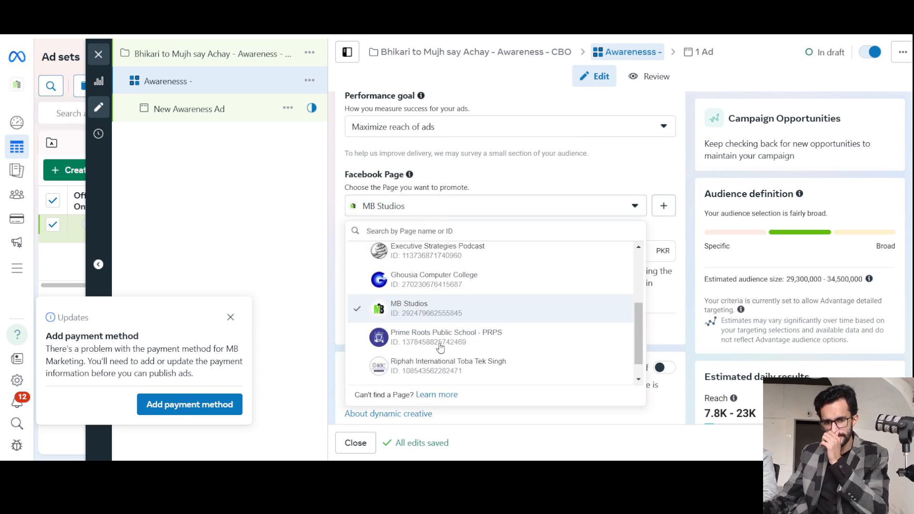
pyautogui.scroll(1, 452, 343)
pyautogui.scroll(3, 453, 343)
pyautogui.scroll(-5, 452, 291)
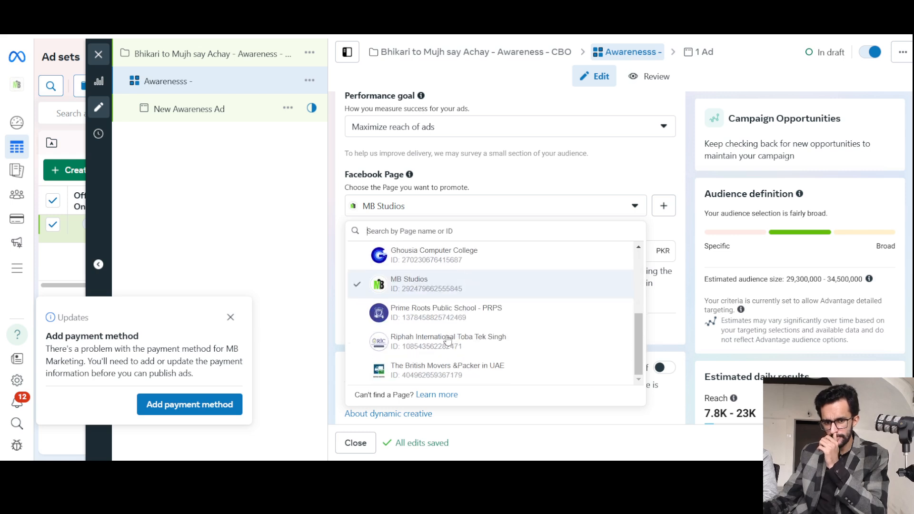
pyautogui.scroll(3, 452, 345)
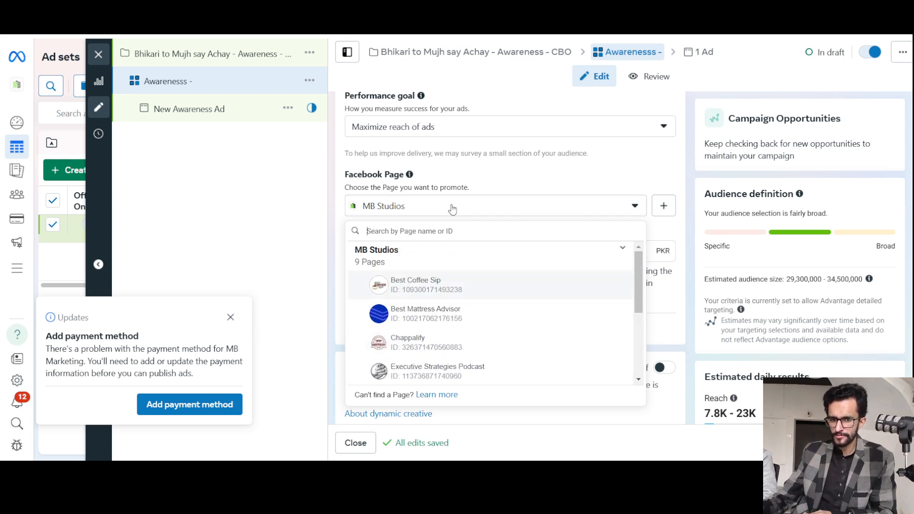
pyautogui.click(475, 206)
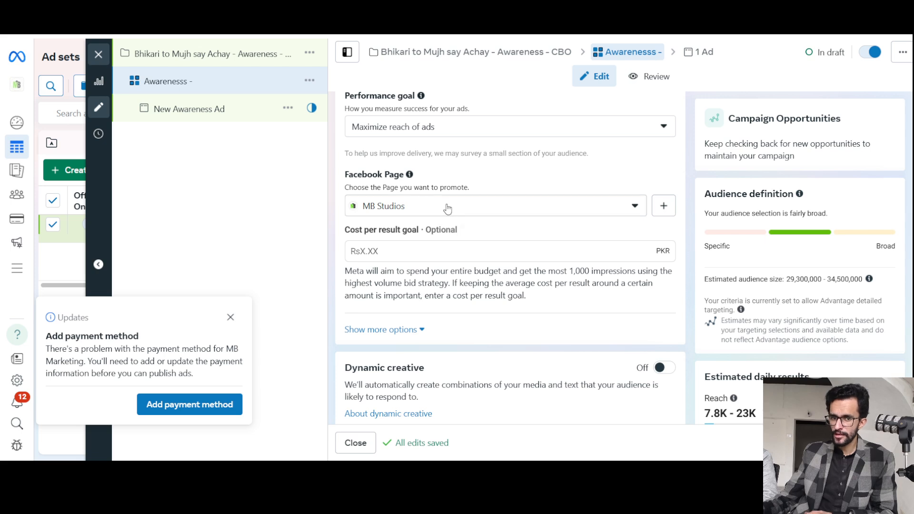
# Try Ghousia Computer College as the ad set's Facebook Page, and set the Page back to MB Studios.
pyautogui.click(448, 208)
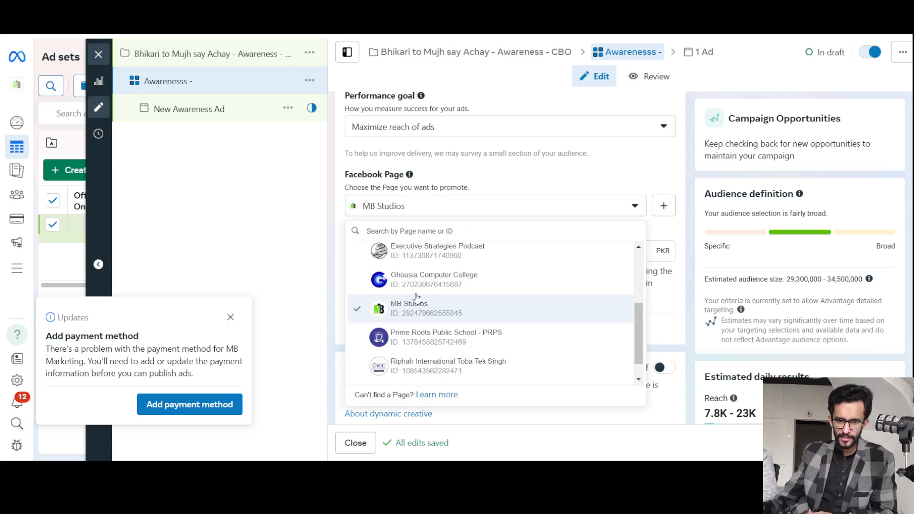
pyautogui.click(524, 265)
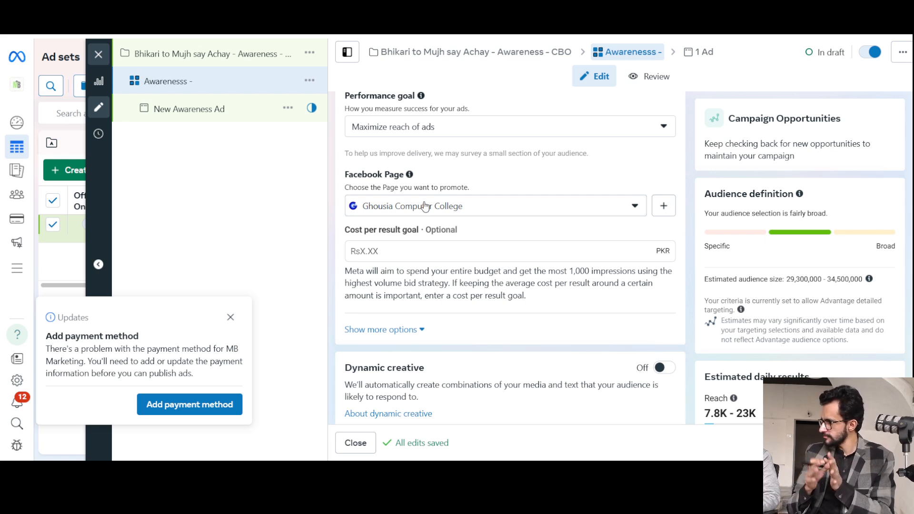
pyautogui.click(476, 209)
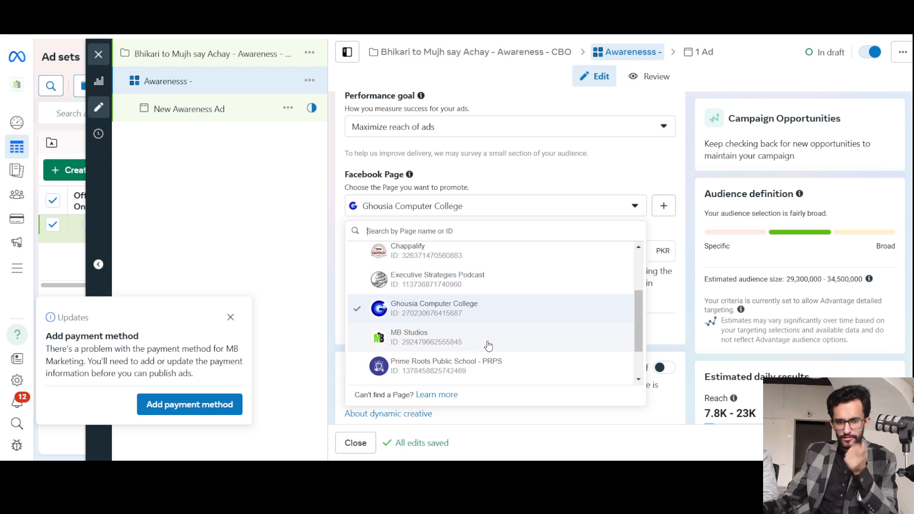
pyautogui.click(488, 344)
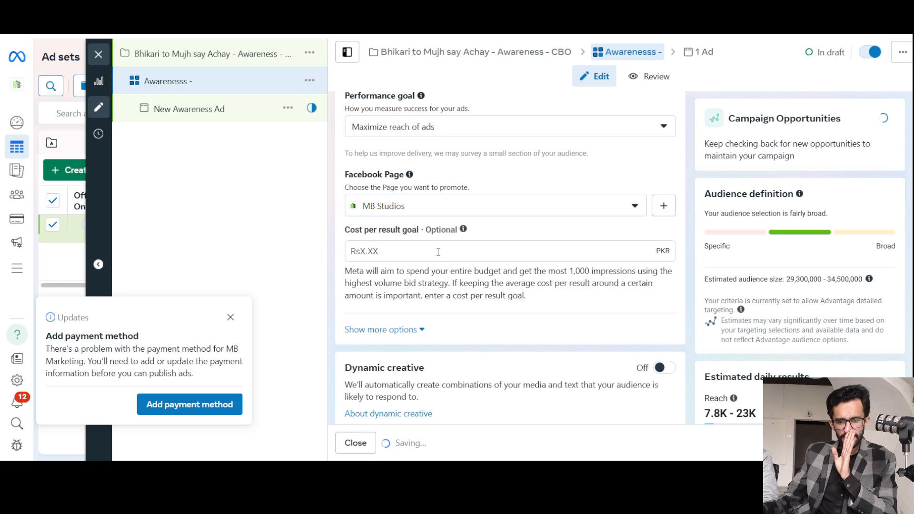
# Expand the additional options below the cost per result goal, and review the frequency cap and delivery type.
pyautogui.scroll(-1, 434, 288)
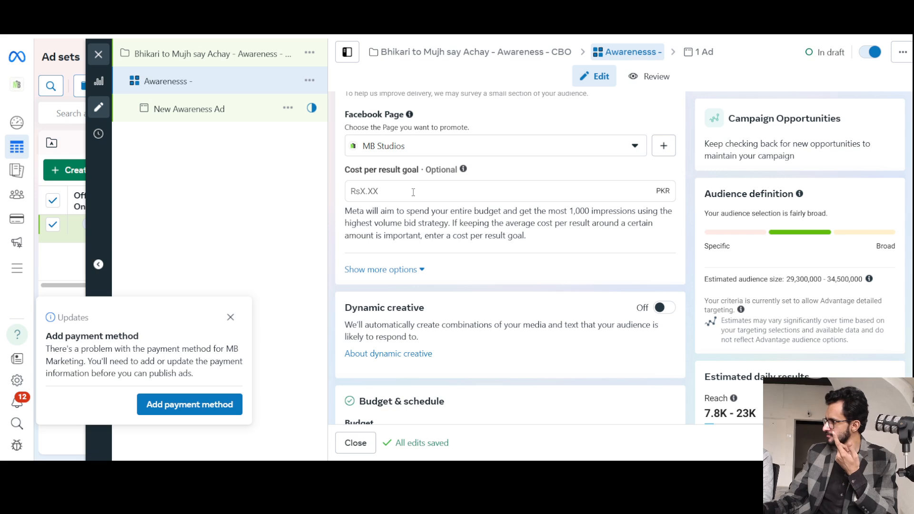
pyautogui.click(381, 270)
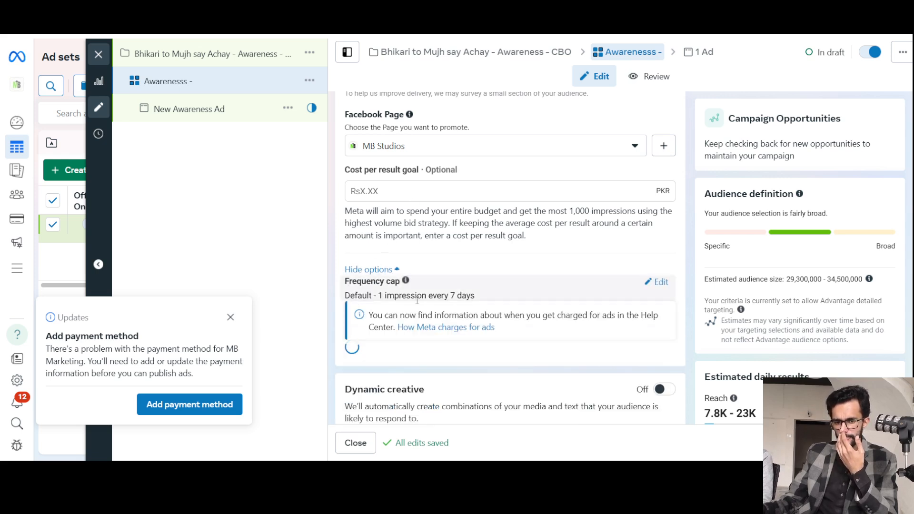
pyautogui.scroll(-3, 459, 323)
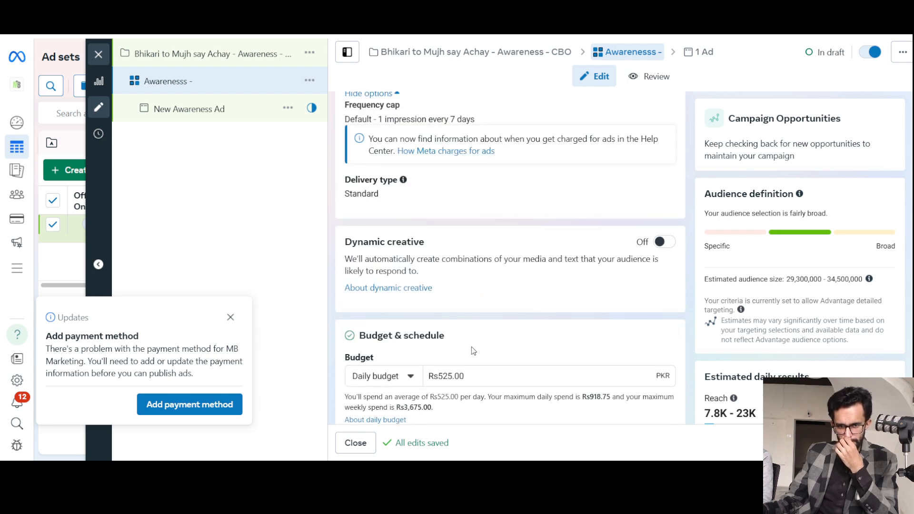
pyautogui.scroll(1, 471, 347)
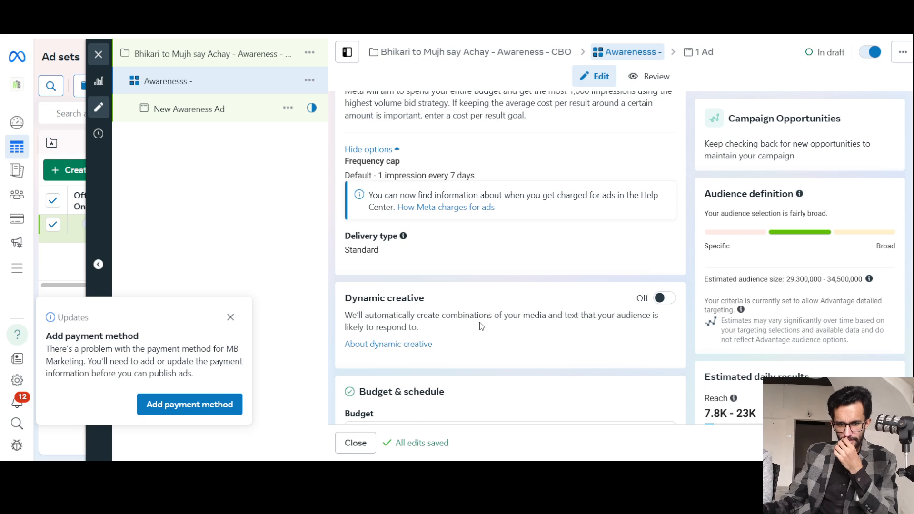
# Search Google in a new browser tab for the frequency cap text "1 impression every 7 days" and read the AI Overview explanation.
pyautogui.moveTo(383, 175); pyautogui.dragTo(493, 178)
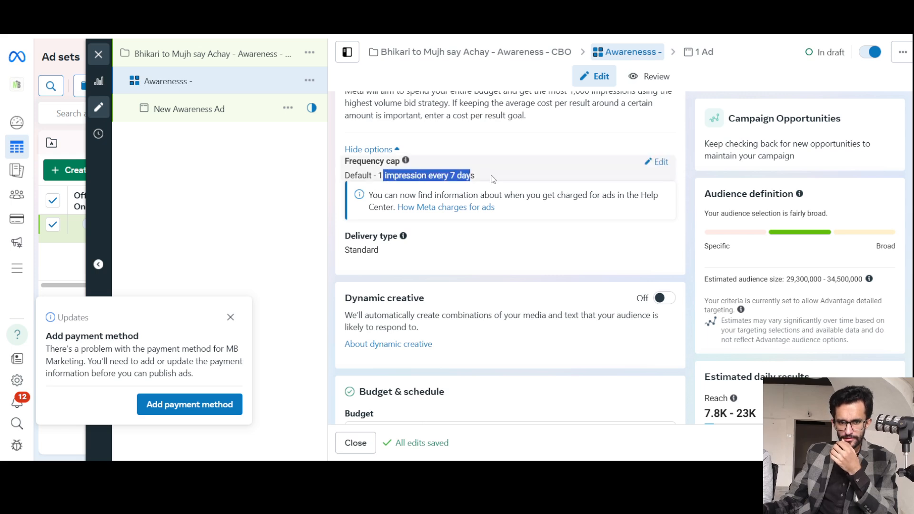
pyautogui.tripleClick(453, 175)
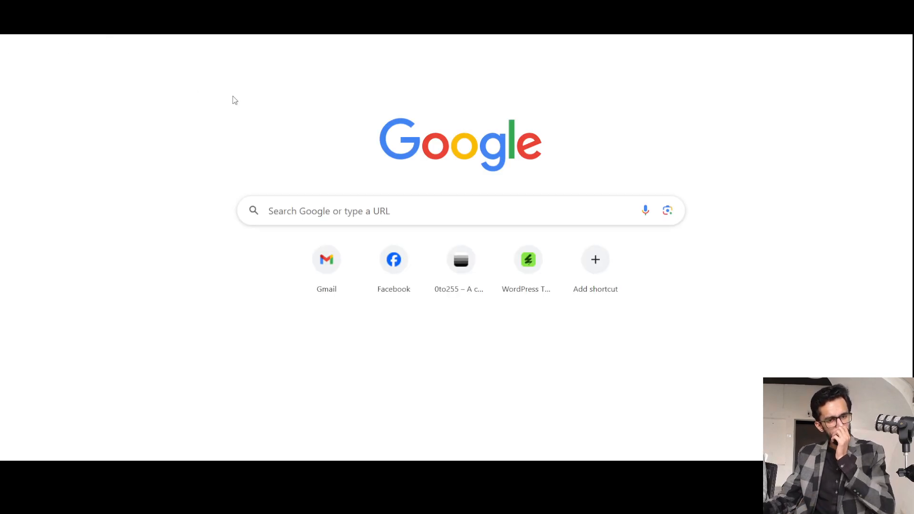
pyautogui.press('Return')
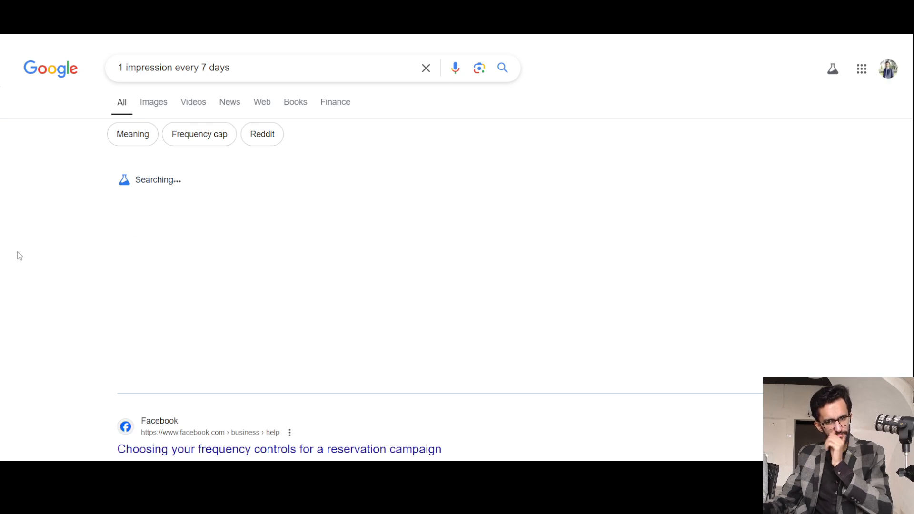
pyautogui.scroll(-1, 3, 236)
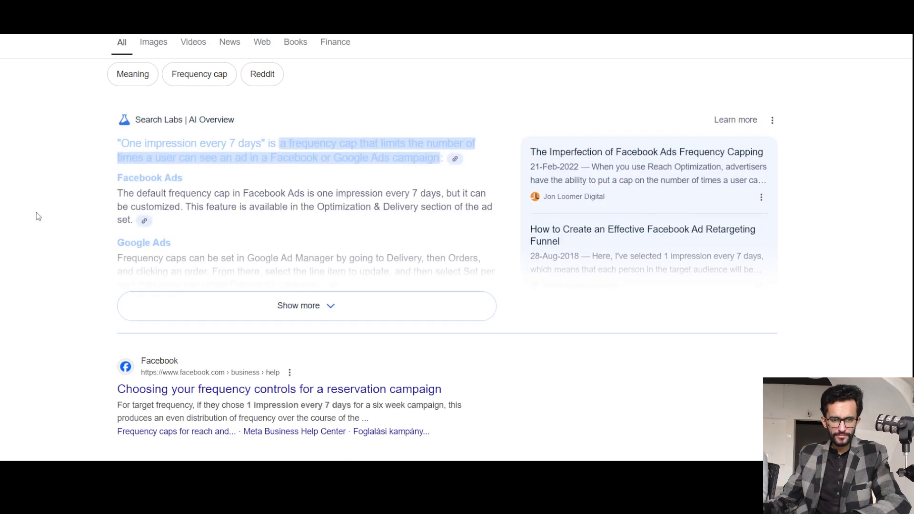
pyautogui.scroll(1, 37, 216)
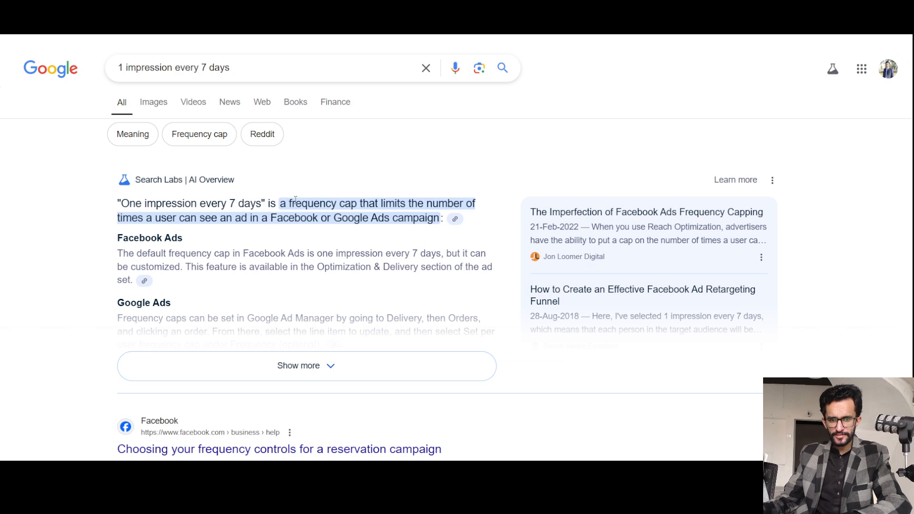
pyautogui.moveTo(292, 200); pyautogui.dragTo(373, 194)
pyautogui.click(132, 216)
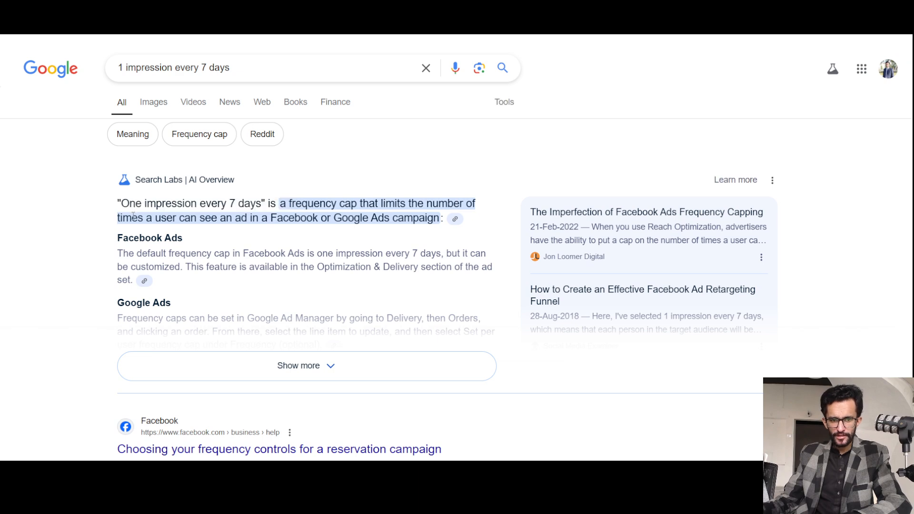
# Read the AI Overview's definition of the "One impression every 7 days" frequency cap, highlighting its key phrases.
pyautogui.moveTo(152, 217); pyautogui.dragTo(267, 218)
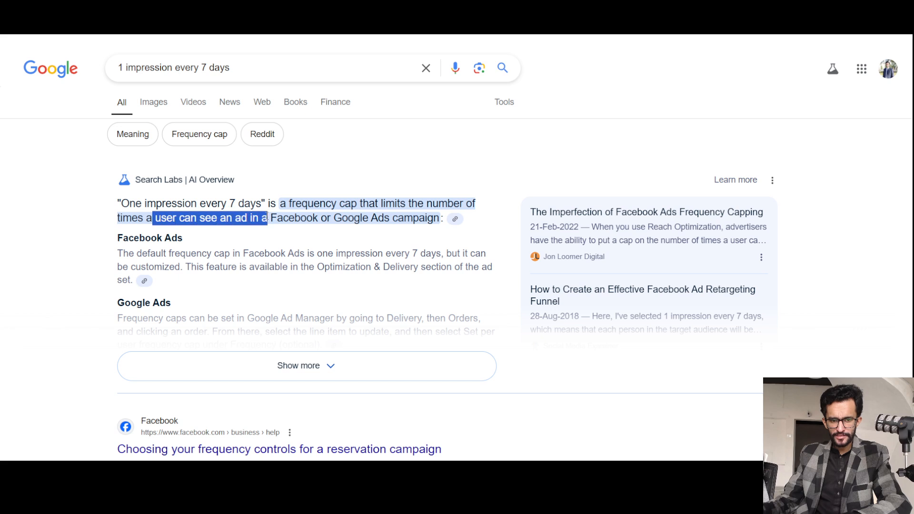
pyautogui.click(310, 215)
pyautogui.doubleClick(295, 218)
pyautogui.click(371, 218)
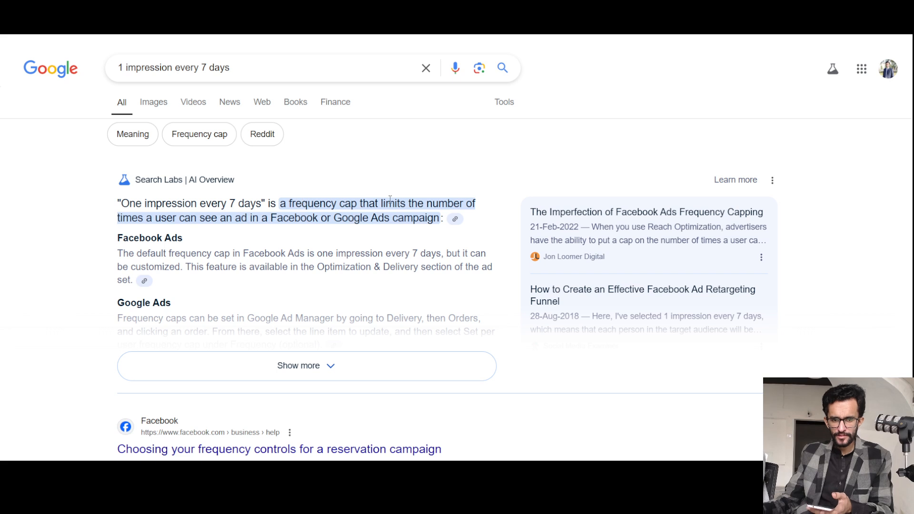
pyautogui.moveTo(418, 204); pyautogui.dragTo(222, 218)
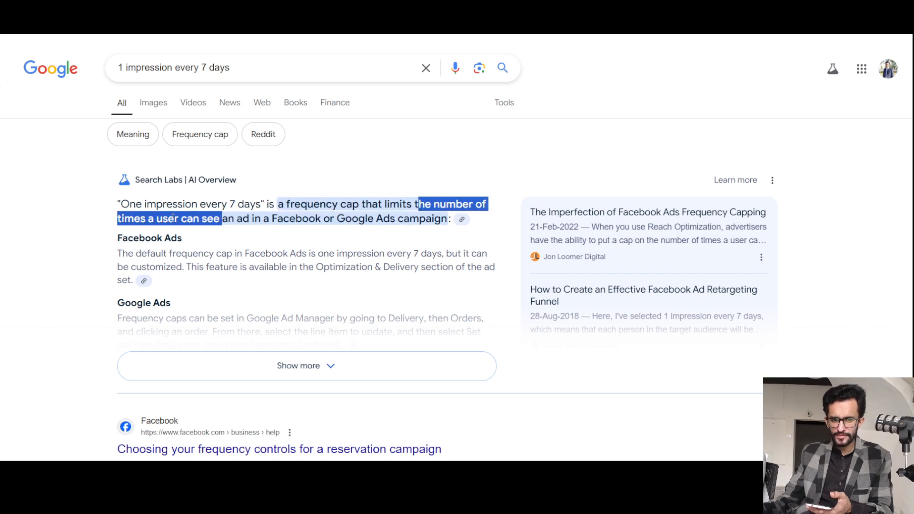
pyautogui.click(91, 204)
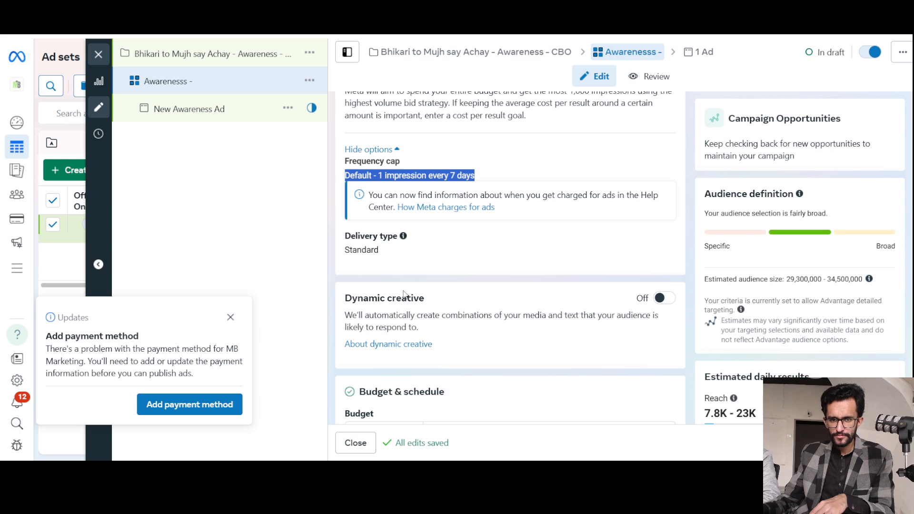
# Switch back to Ads Manager and review the ad set's Dynamic creative and Budget & schedule sections.
pyautogui.click(445, 264)
pyautogui.scroll(-3, 452, 257)
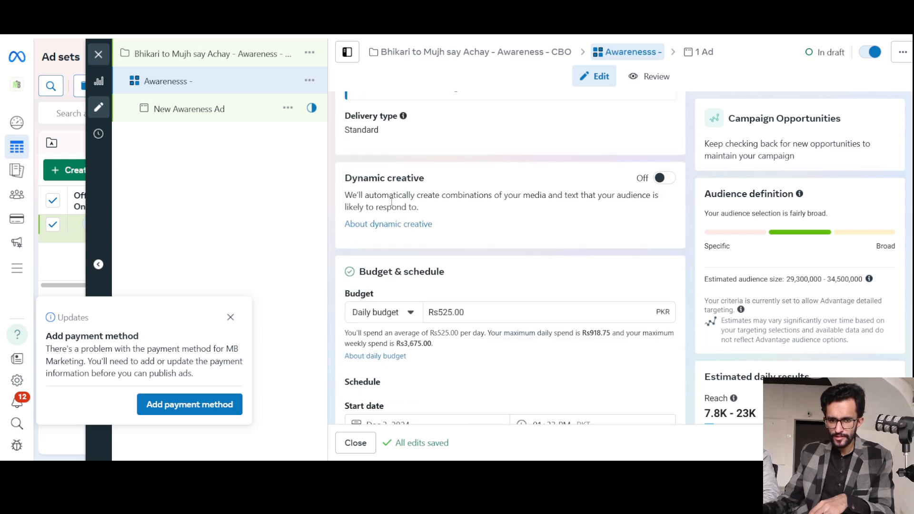
pyautogui.scroll(-1, 483, 292)
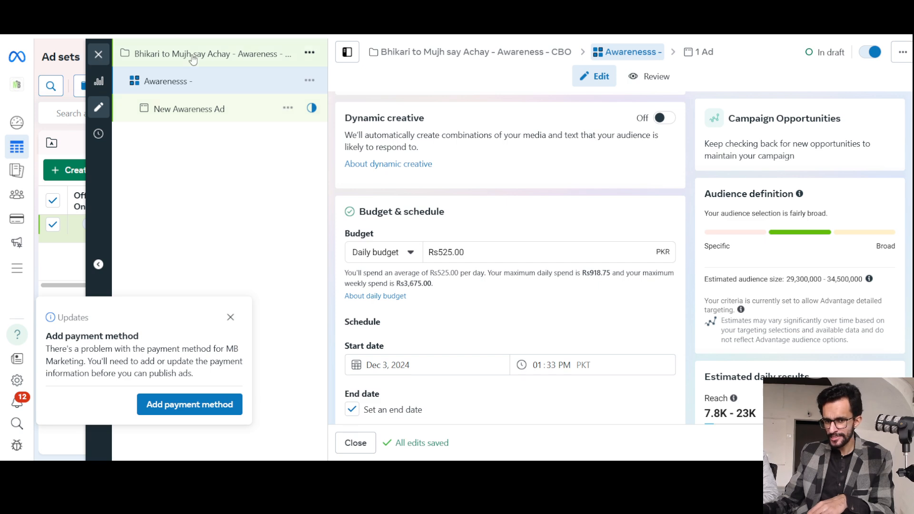
pyautogui.moveTo(395, 211); pyautogui.dragTo(358, 212)
# Add "ABO -" to the end of the ad set name.
pyautogui.scroll(10, 459, 218)
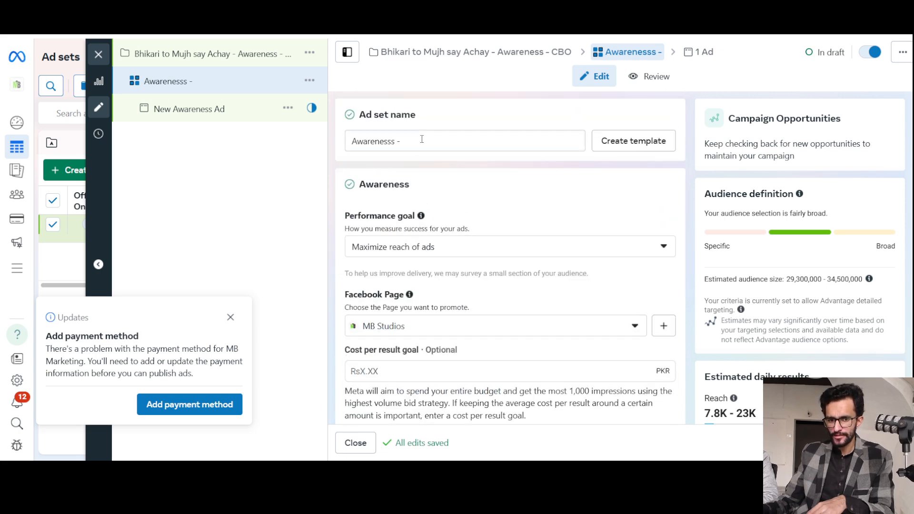
pyautogui.click(422, 139)
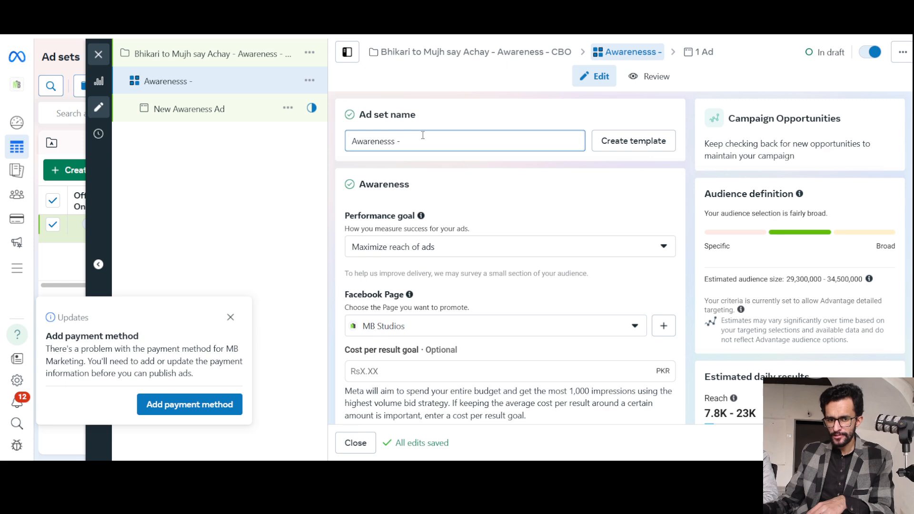
pyautogui.write('AB')
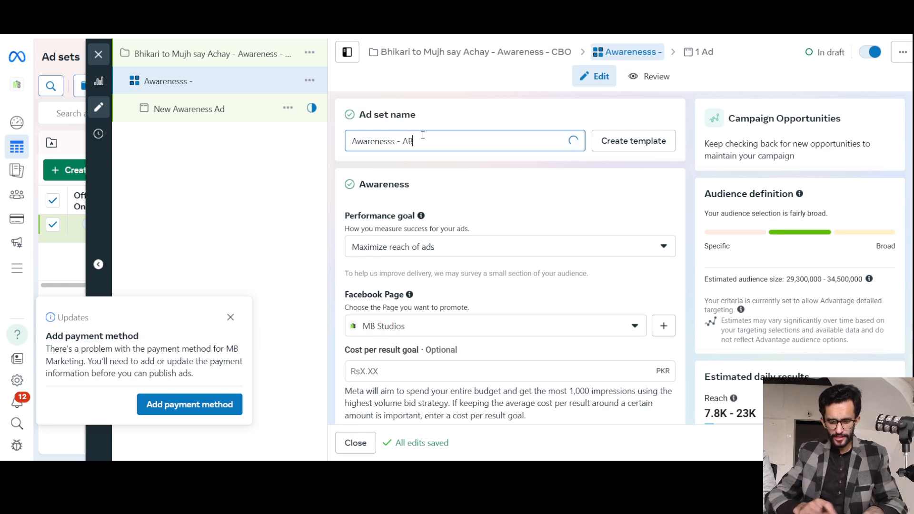
pyautogui.write('O -')
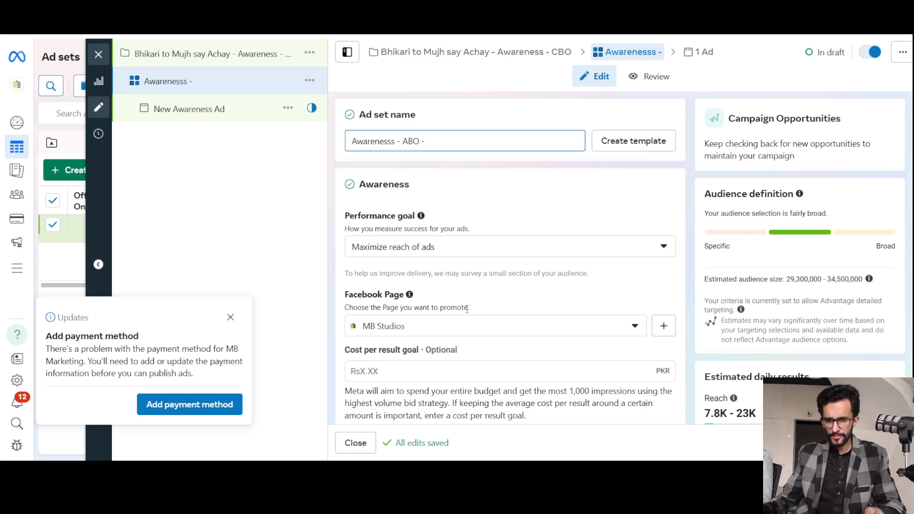
pyautogui.scroll(-10, 467, 312)
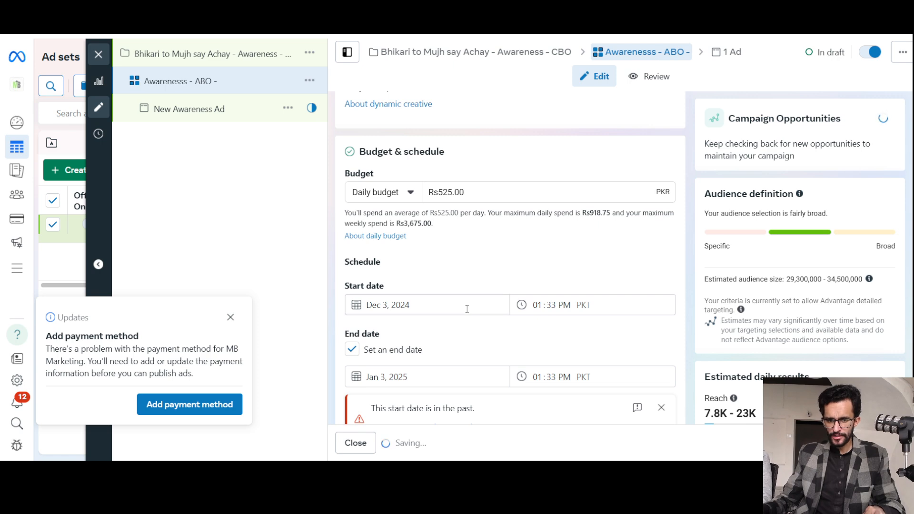
pyautogui.write('MBN')
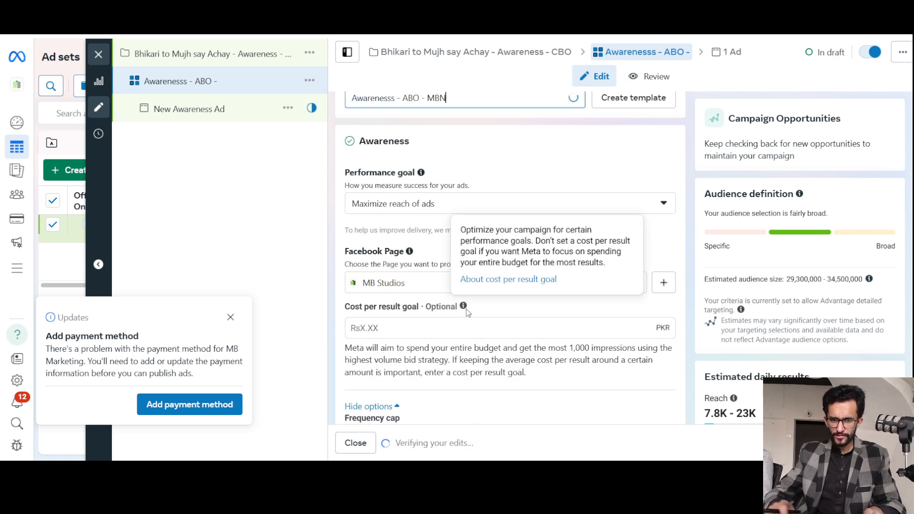
pyautogui.press('BackSpace')
pyautogui.press('BackSpace')
pyautogui.press('BackSpace')
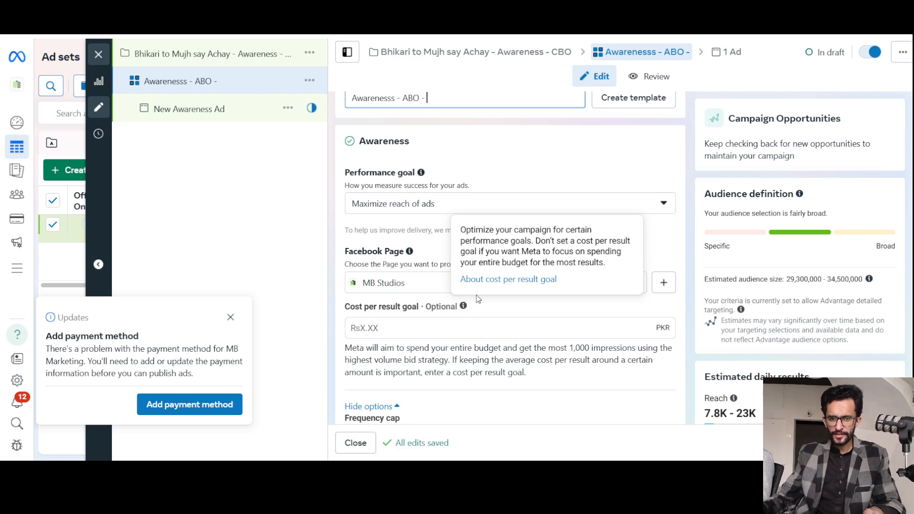
# Extend the ad set name after "ABO -" with "TTS - All Genders".
pyautogui.scroll(1, 407, 219)
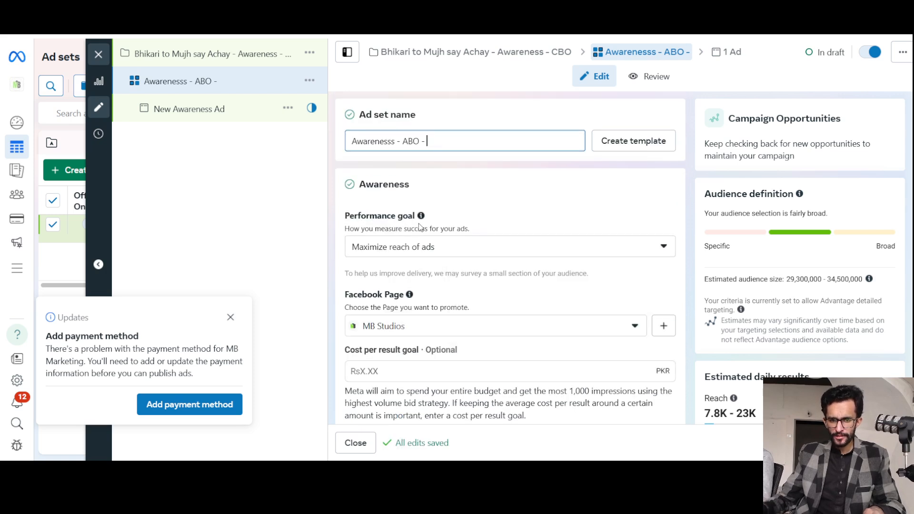
pyautogui.write('TTS')
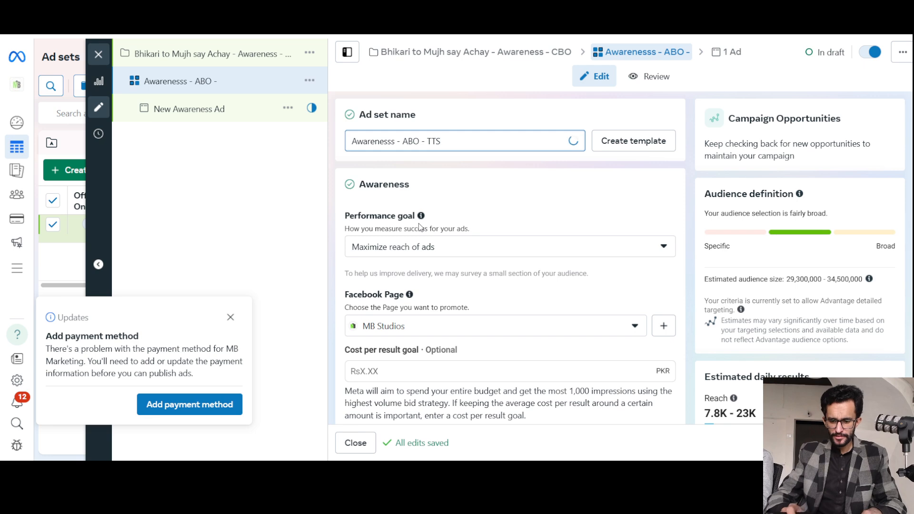
pyautogui.write(' -')
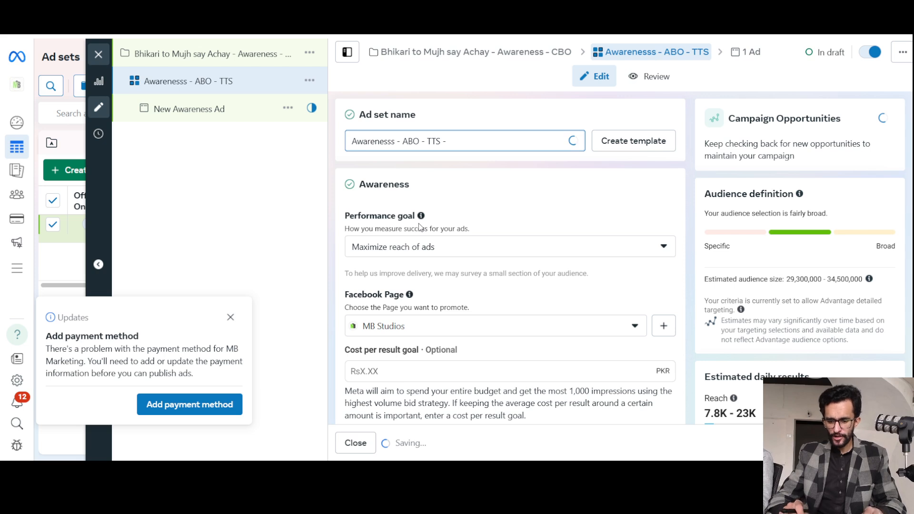
pyautogui.write(' All Genders')
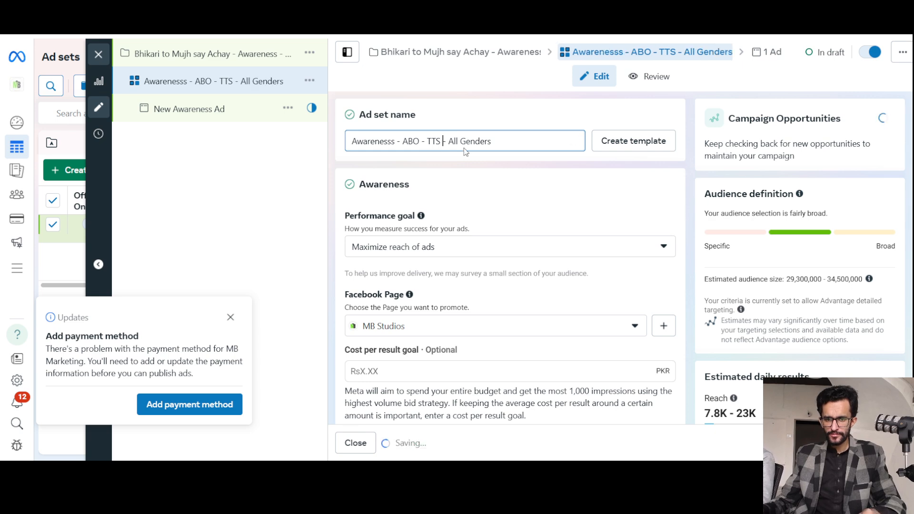
# Insert "Only" after "TTS" in the ad set name.
pyautogui.write('Onlay')
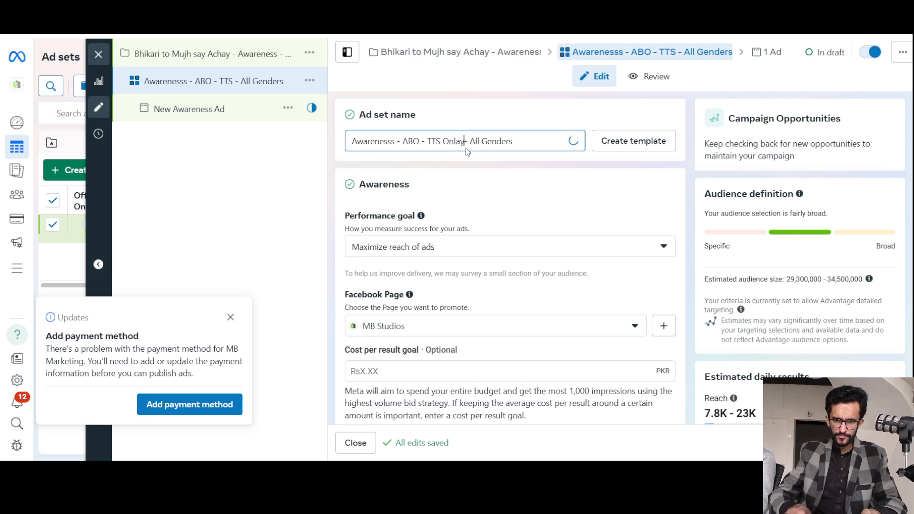
pyautogui.press('BackSpace')
pyautogui.press('BackSpace')
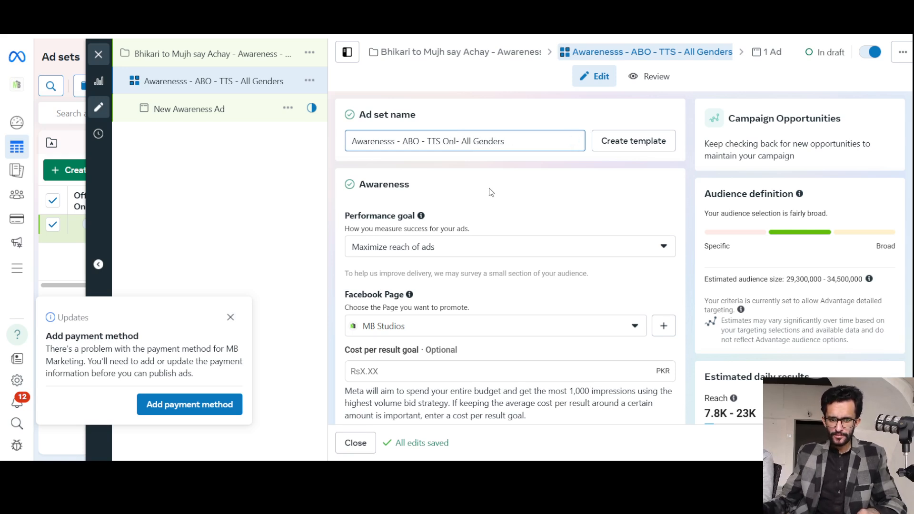
# Change the ad set's budget type to Lifetime budget in the Budget & schedule section.
pyautogui.scroll(-3, 448, 271)
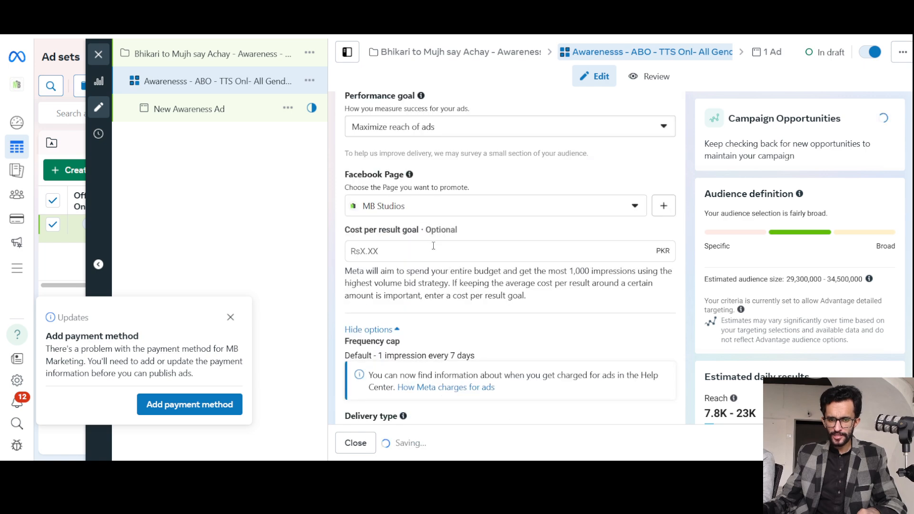
pyautogui.scroll(-5, 457, 238)
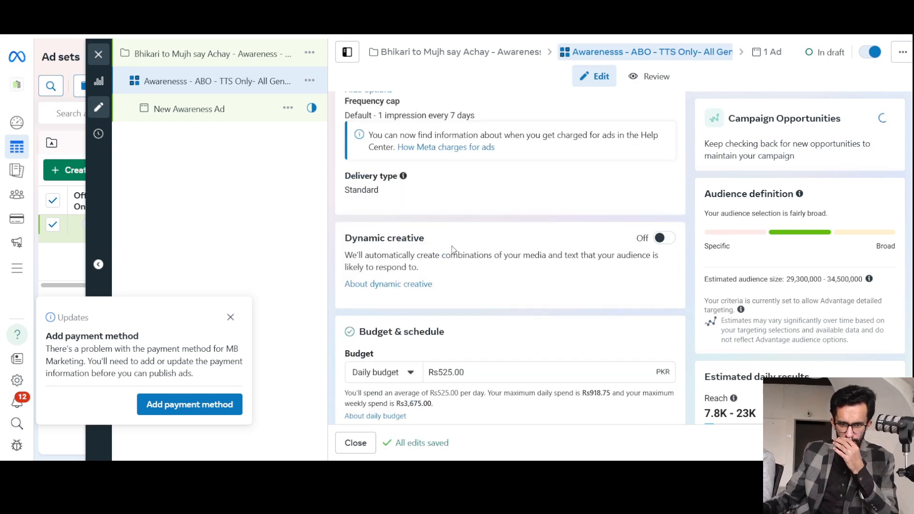
pyautogui.scroll(-3, 458, 261)
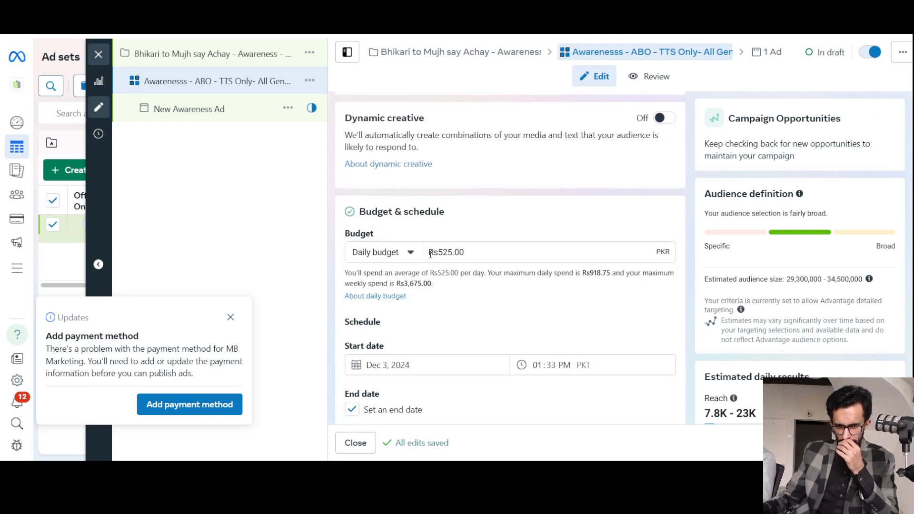
pyautogui.doubleClick(458, 248)
pyautogui.click(409, 253)
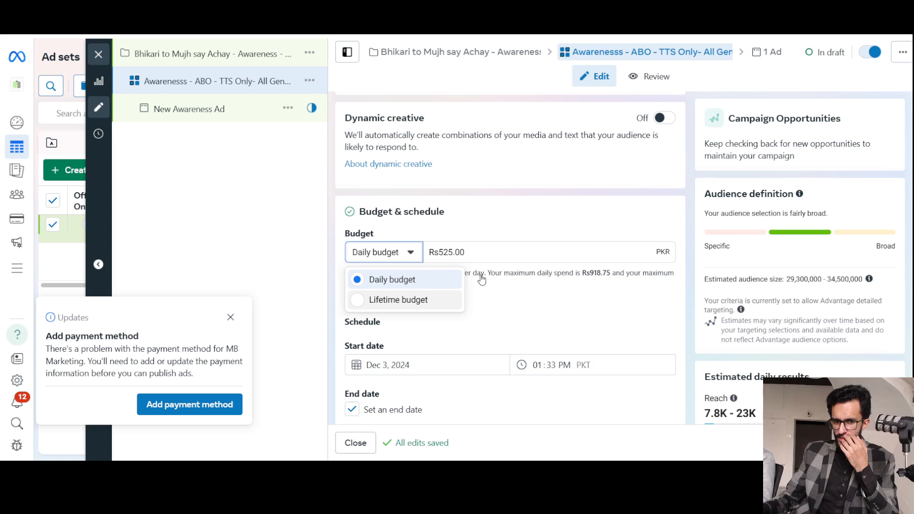
pyautogui.press('Return')
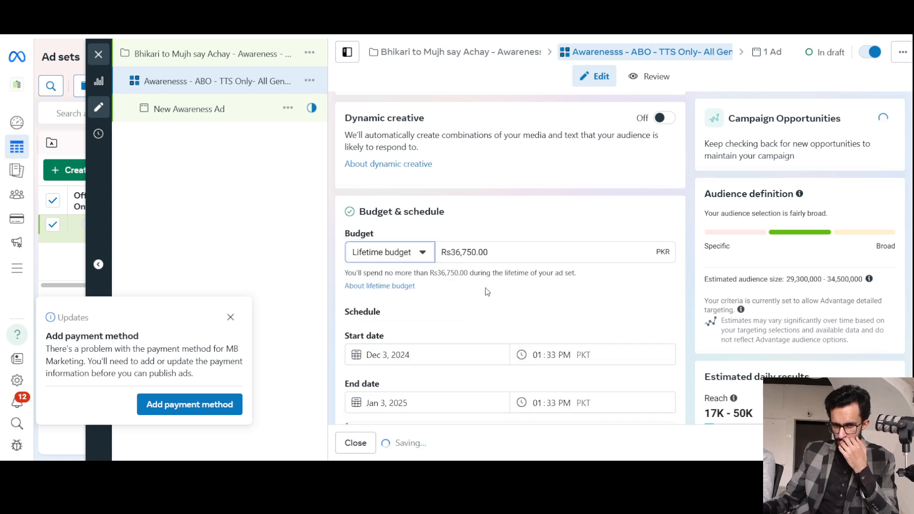
# Set the ad set's end date to December 9, 2024.
pyautogui.scroll(-3, 478, 270)
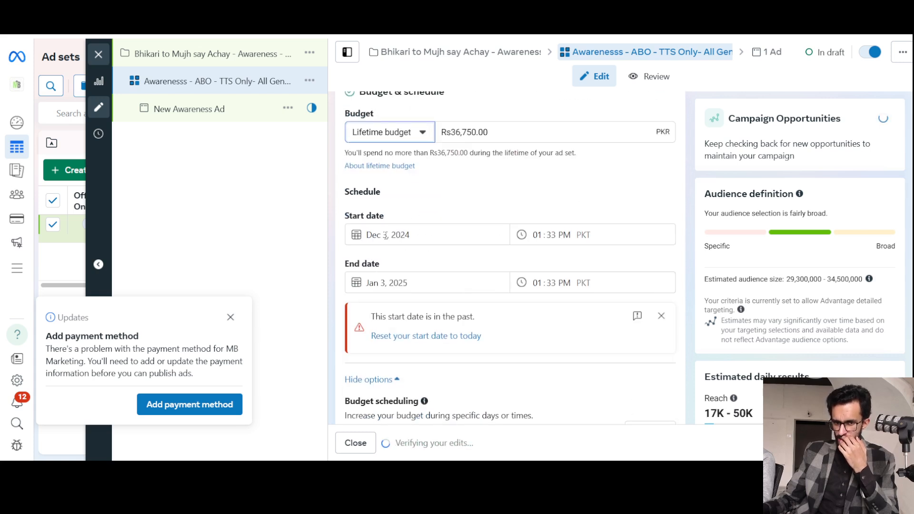
pyautogui.click(392, 281)
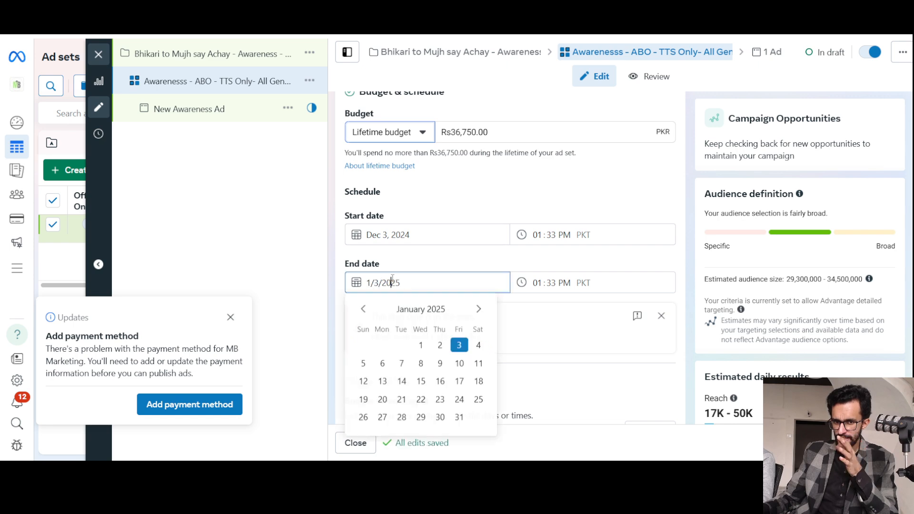
pyautogui.click(364, 310)
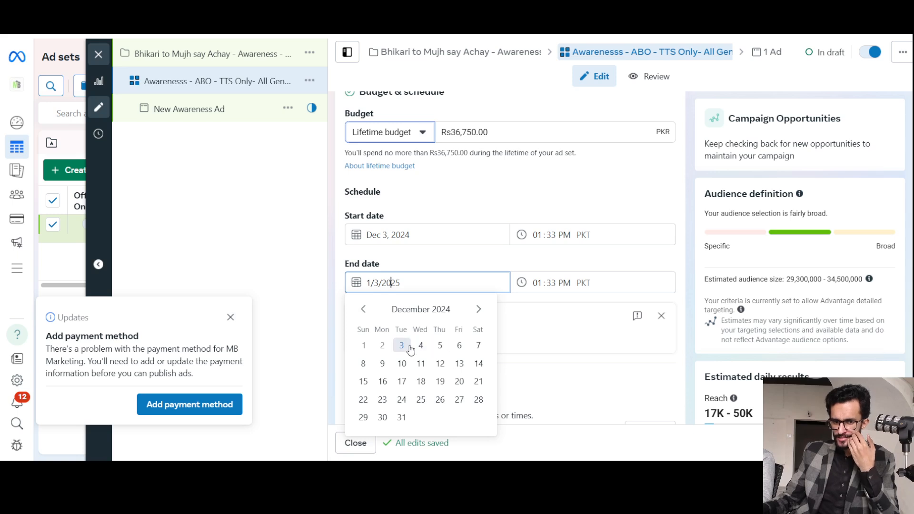
pyautogui.click(383, 364)
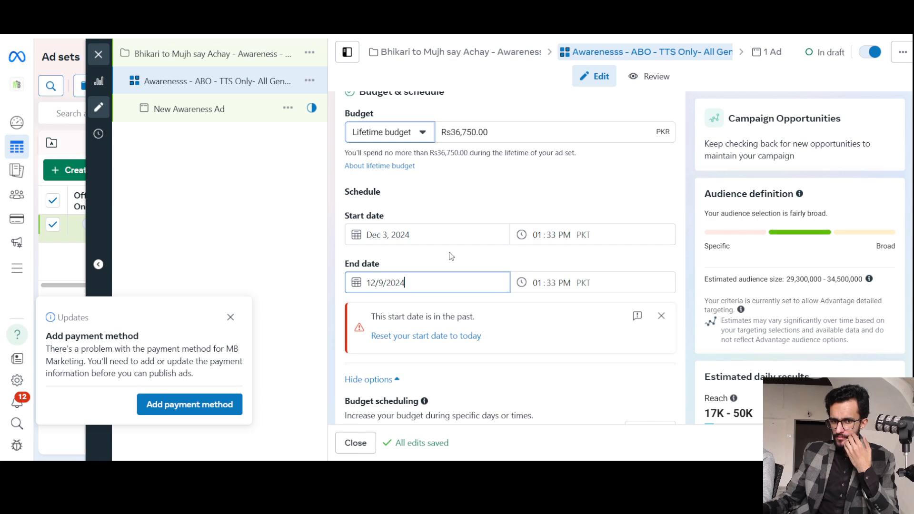
# Set the ad set's lifetime budget to Rs5,000.
pyautogui.tripleClick(461, 137)
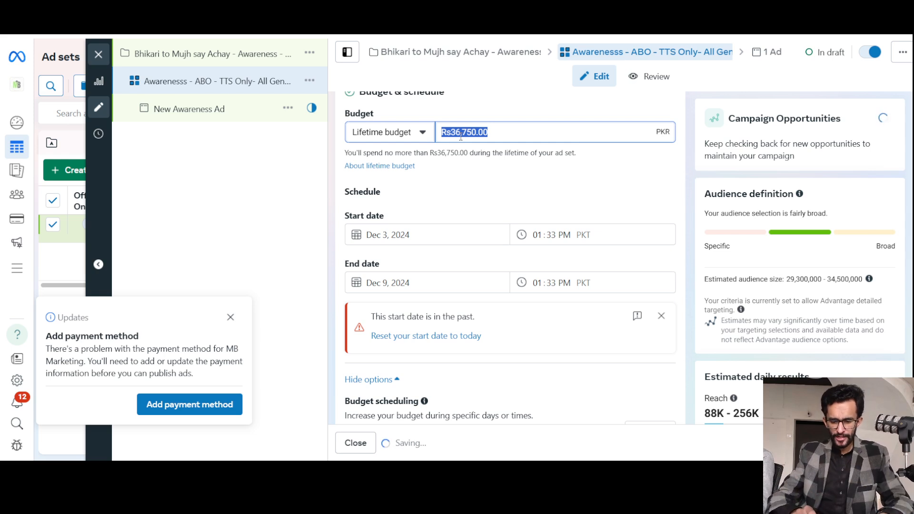
pyautogui.press('BackSpace')
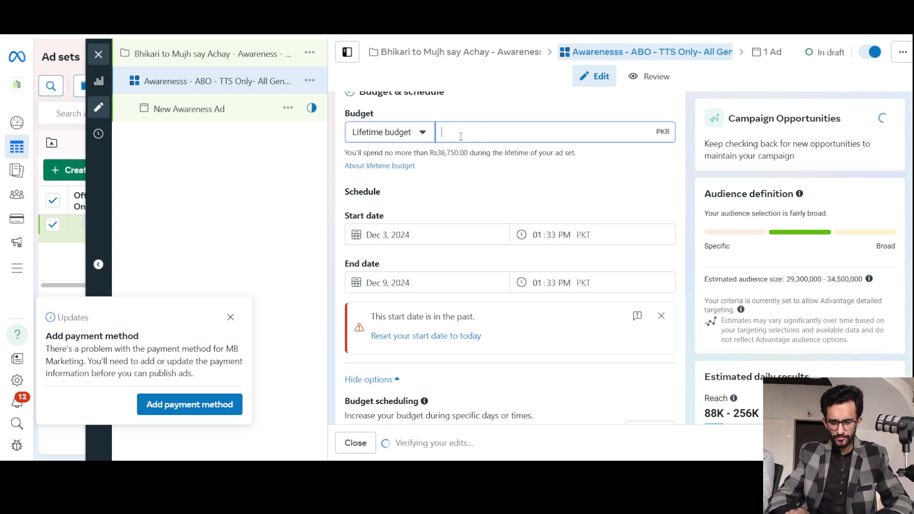
pyautogui.write('5')
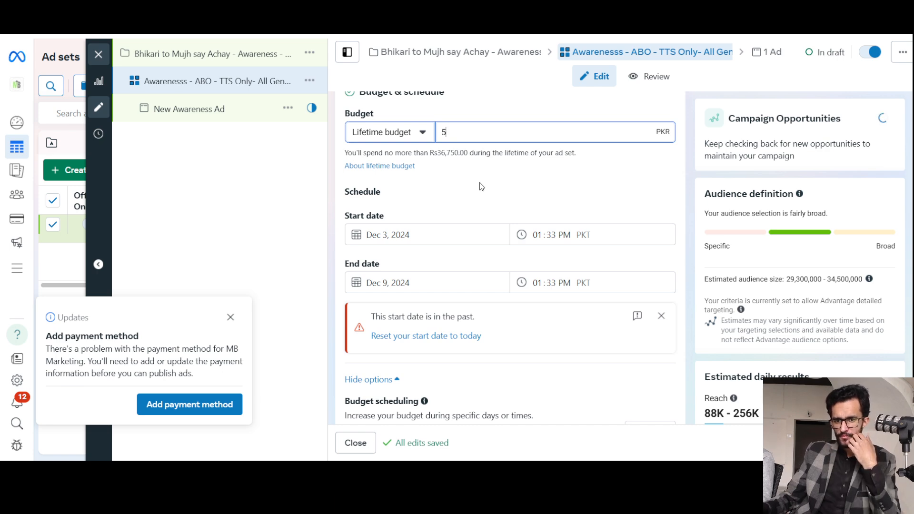
pyautogui.write('000')
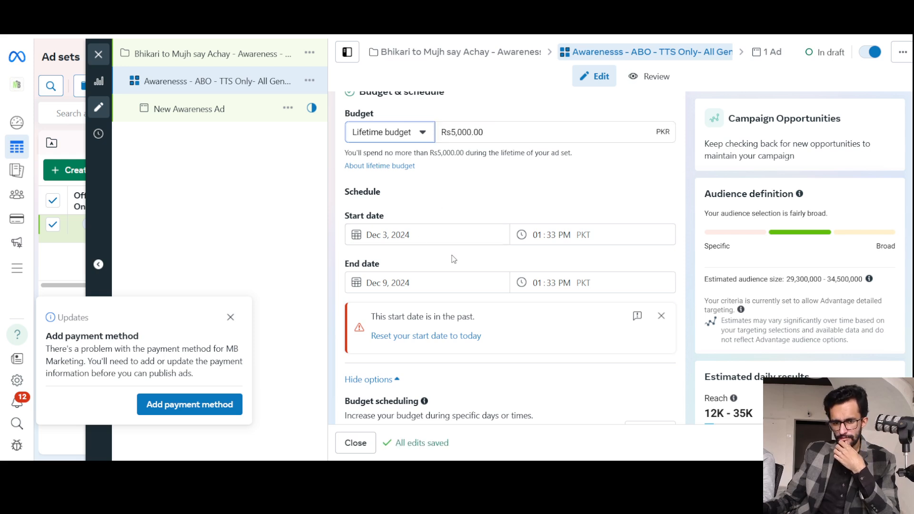
# Reset the ad set's start date to today and read the budget scheduling description.
pyautogui.scroll(-3, 457, 258)
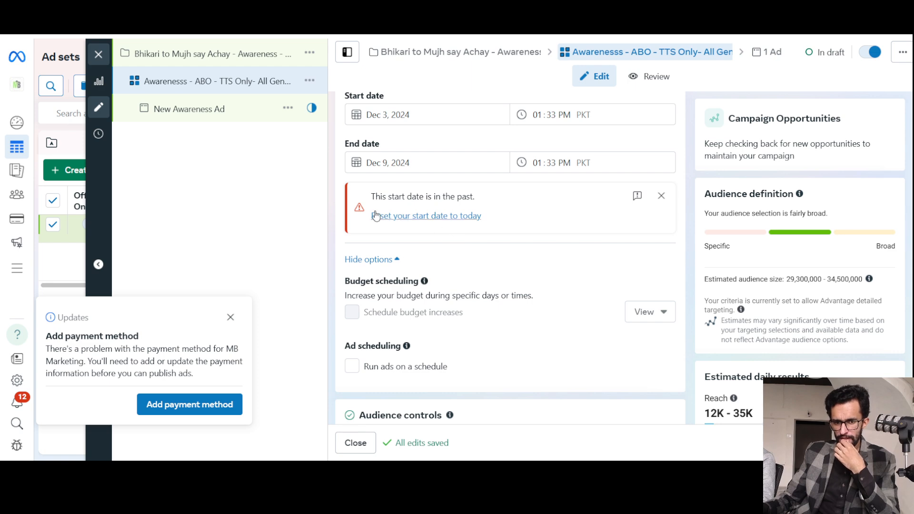
pyautogui.click(418, 221)
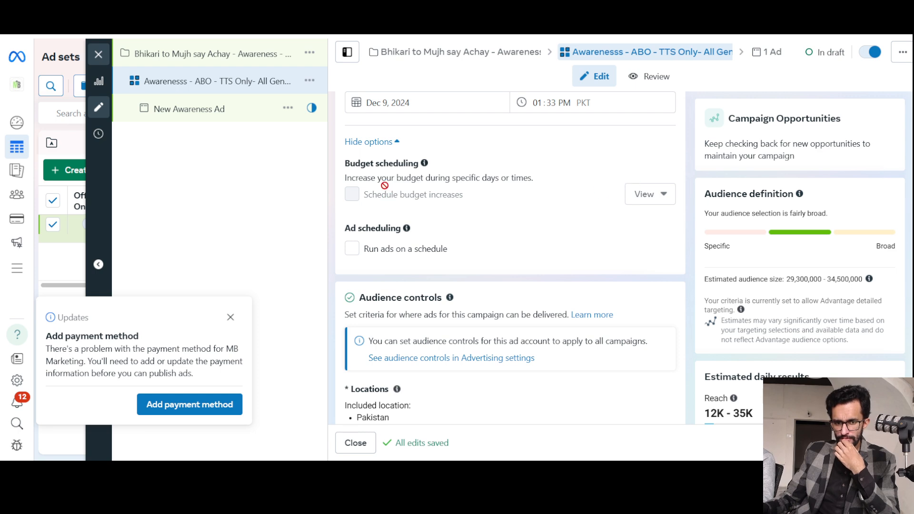
pyautogui.moveTo(370, 180); pyautogui.dragTo(467, 179)
pyautogui.tripleClick(467, 179)
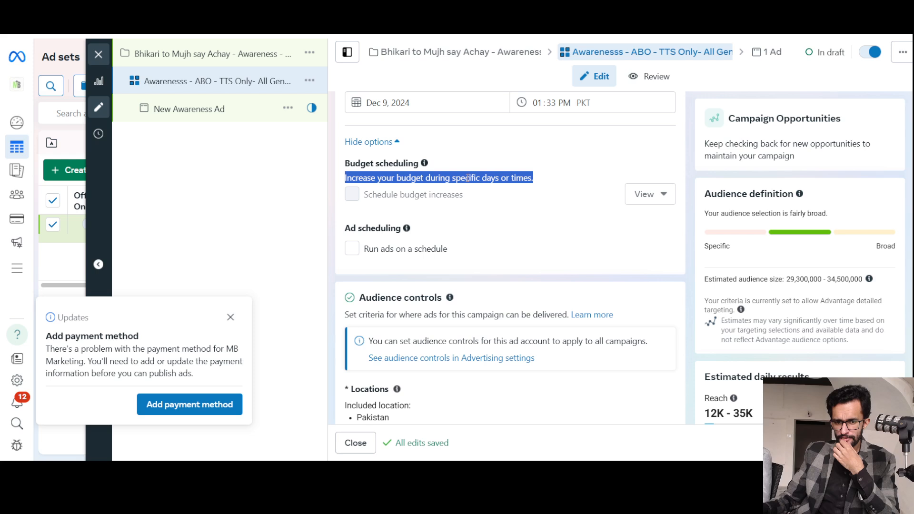
# Set the ad set's lifetime budget to Rs9,000 and reread the budget scheduling description.
pyautogui.scroll(2, 473, 200)
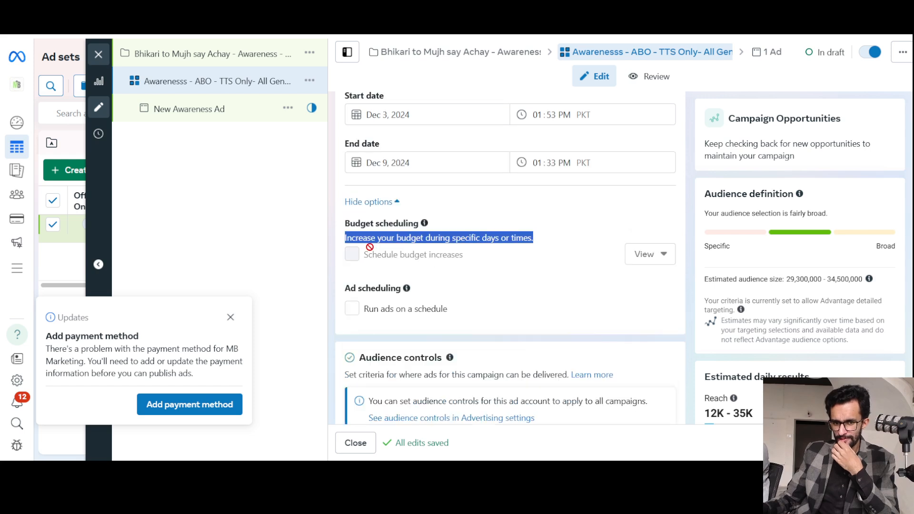
pyautogui.scroll(5, 490, 209)
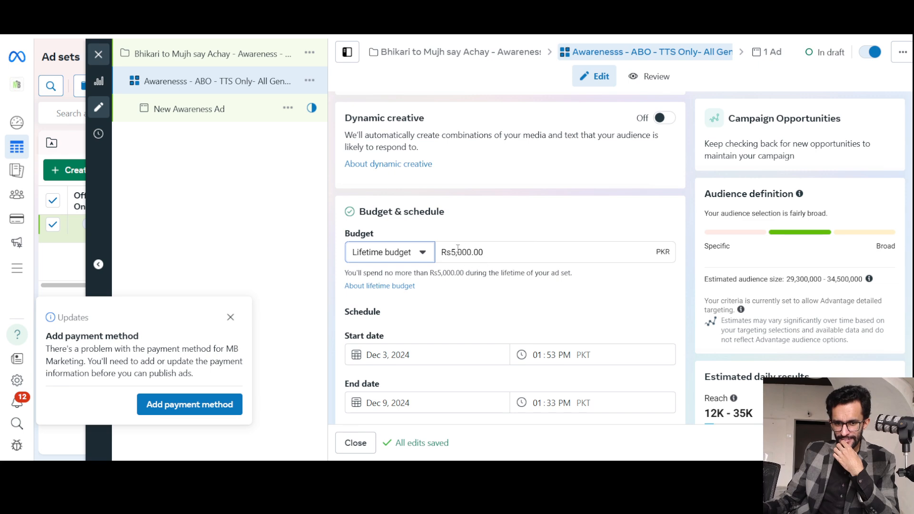
pyautogui.tripleClick(457, 252)
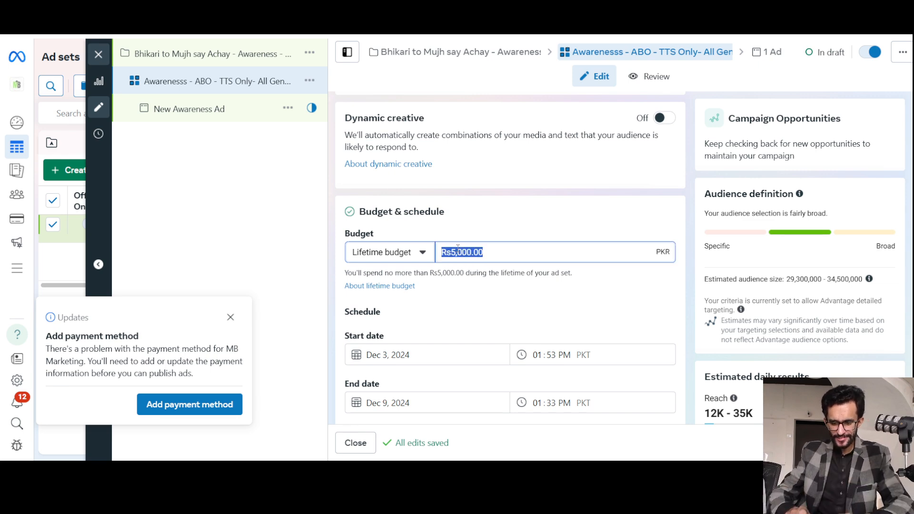
pyautogui.write('9000')
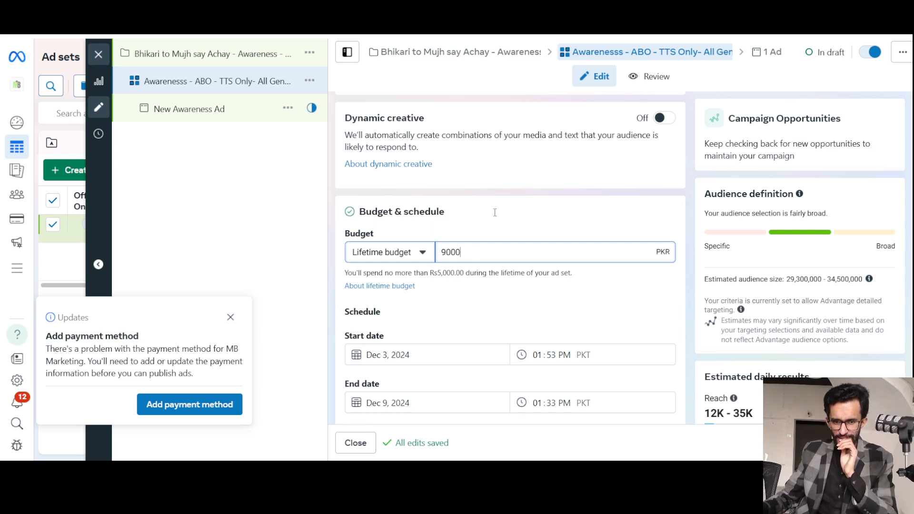
pyautogui.click(488, 264)
pyautogui.scroll(-3, 490, 279)
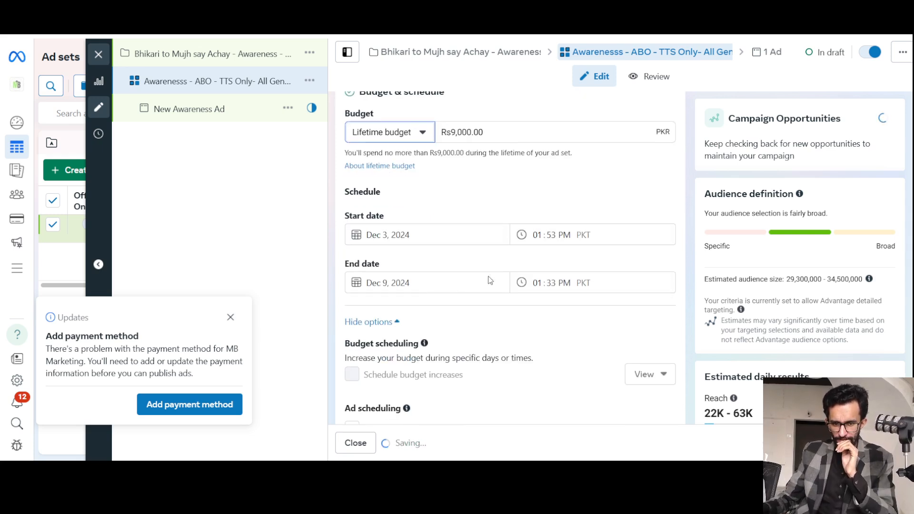
pyautogui.scroll(-1, 491, 280)
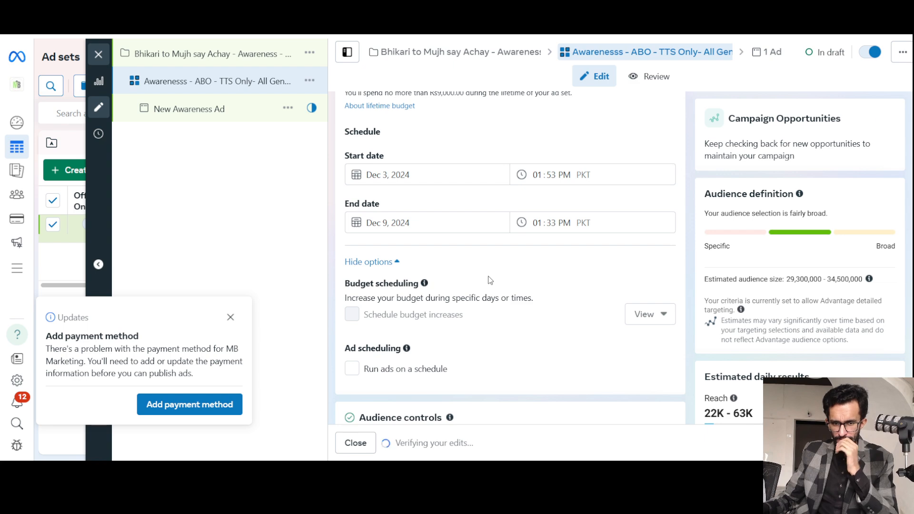
pyautogui.scroll(-1, 490, 280)
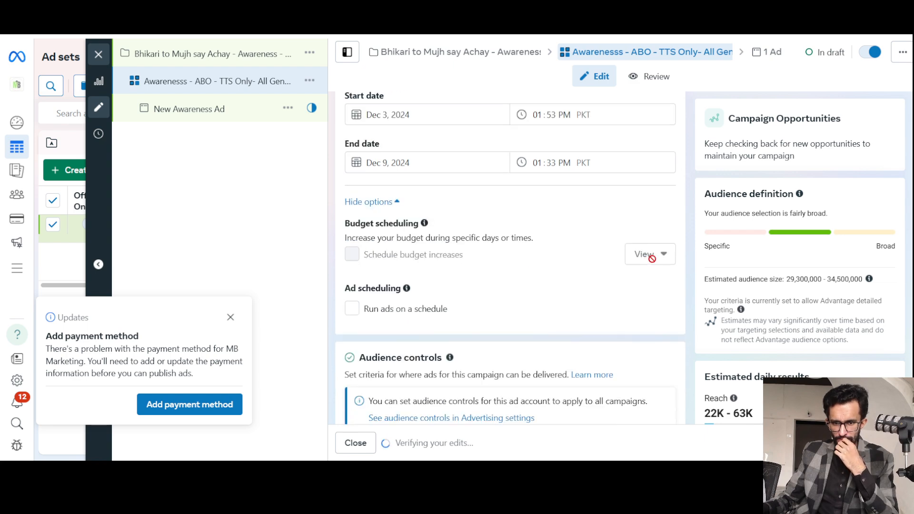
pyautogui.moveTo(382, 240); pyautogui.dragTo(482, 239)
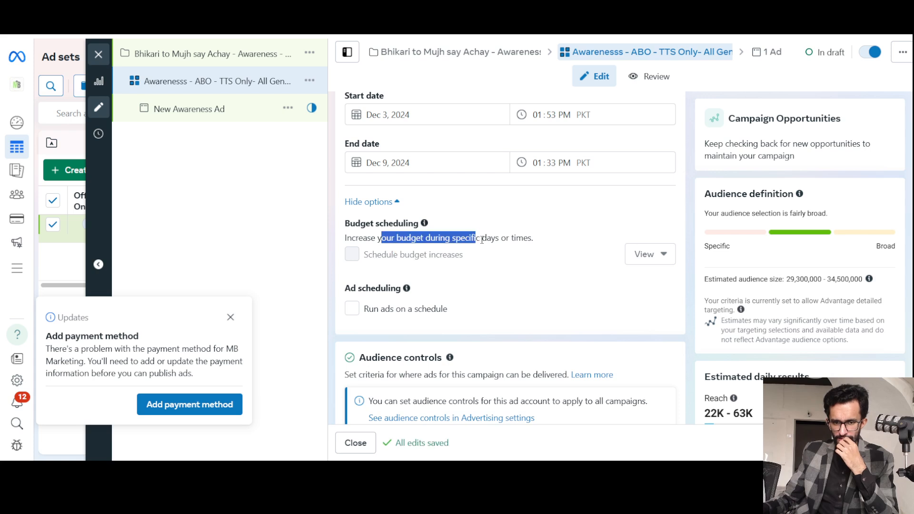
pyautogui.click(482, 240)
# Raise the ad set's lifetime budget to Rs30,000.
pyautogui.scroll(2, 490, 238)
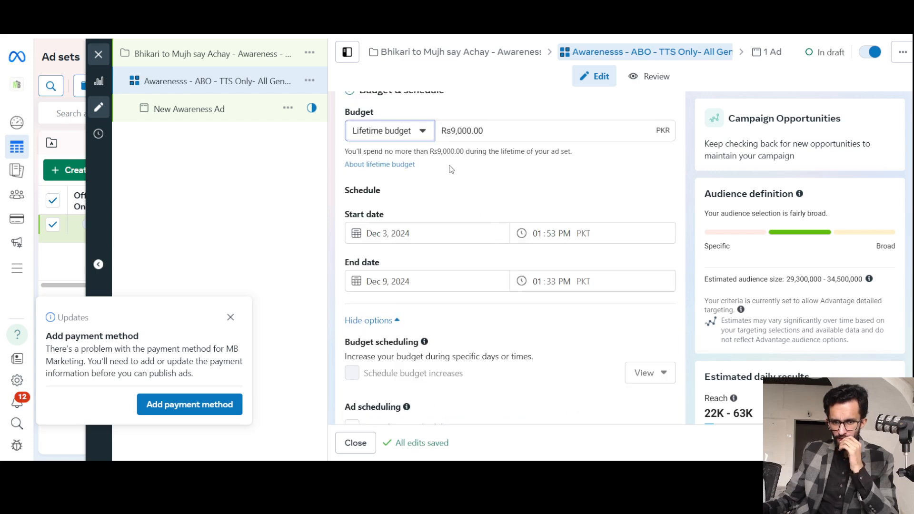
pyautogui.click(456, 132)
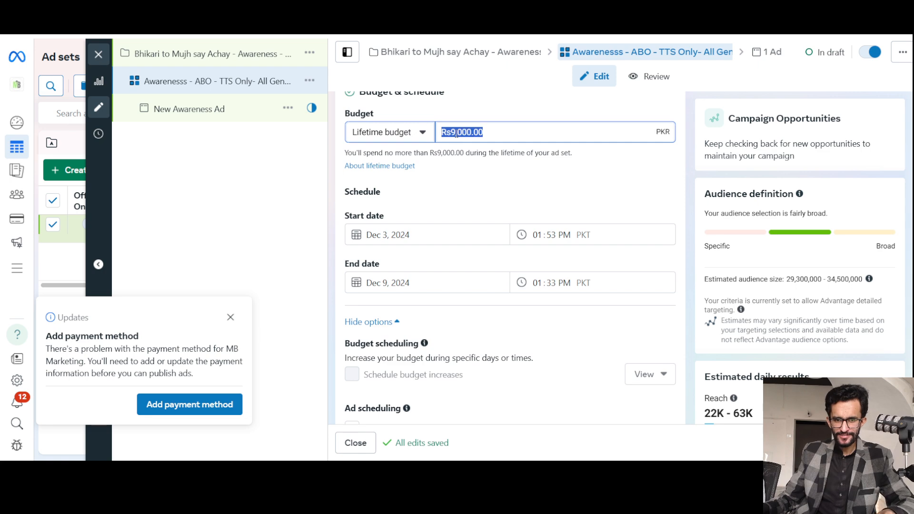
pyautogui.click(456, 133)
pyautogui.press('BackSpace')
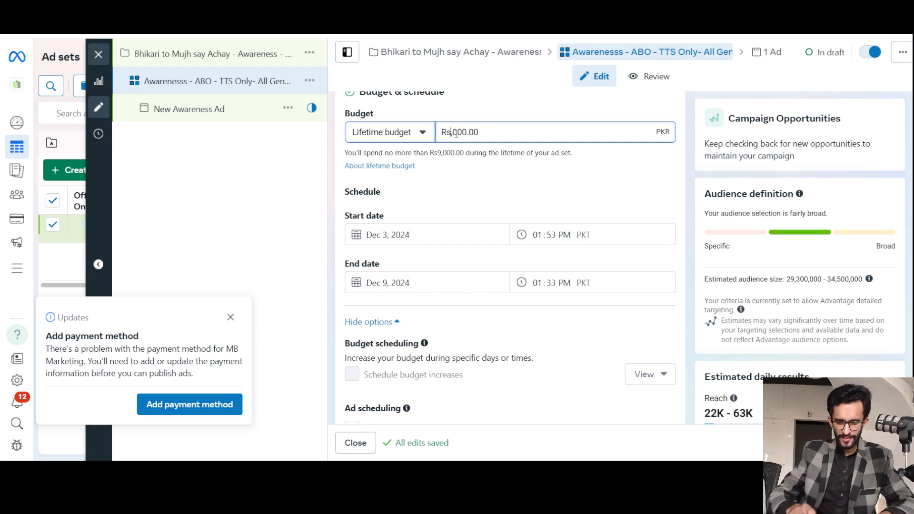
pyautogui.write('30')
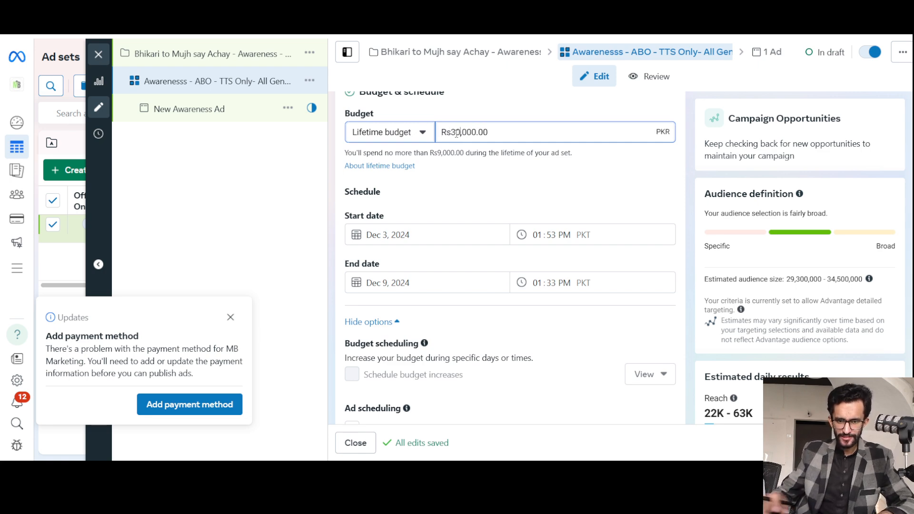
pyautogui.click(451, 181)
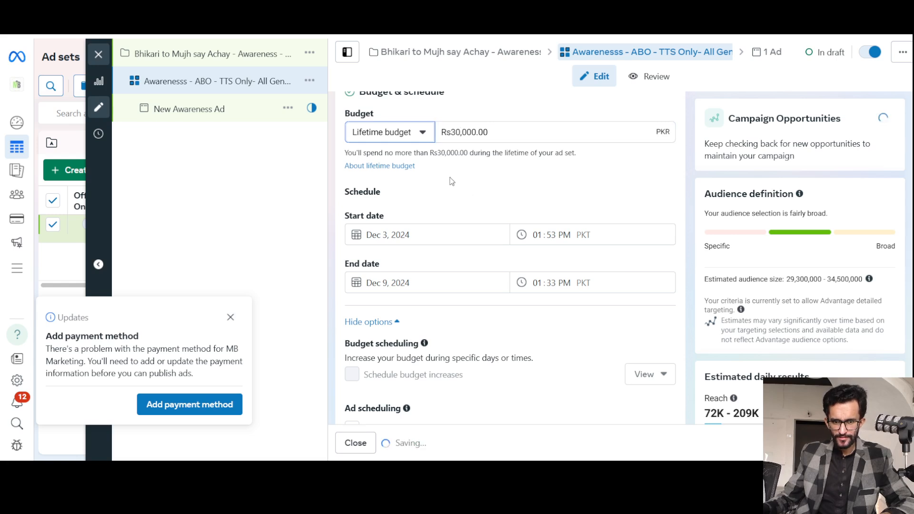
# Check the restriction on scheduled budget increases and change the ad set's budget type to Daily budget.
pyautogui.scroll(-3, 450, 180)
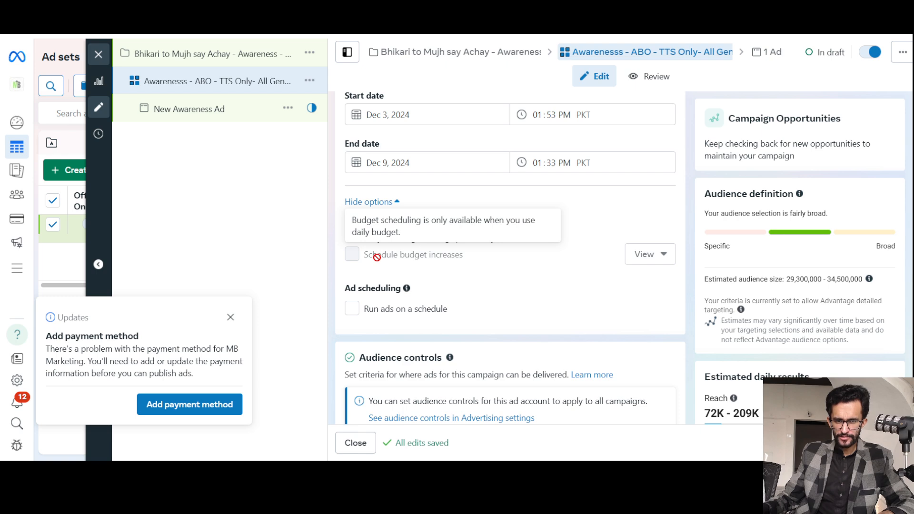
pyautogui.scroll(3, 589, 246)
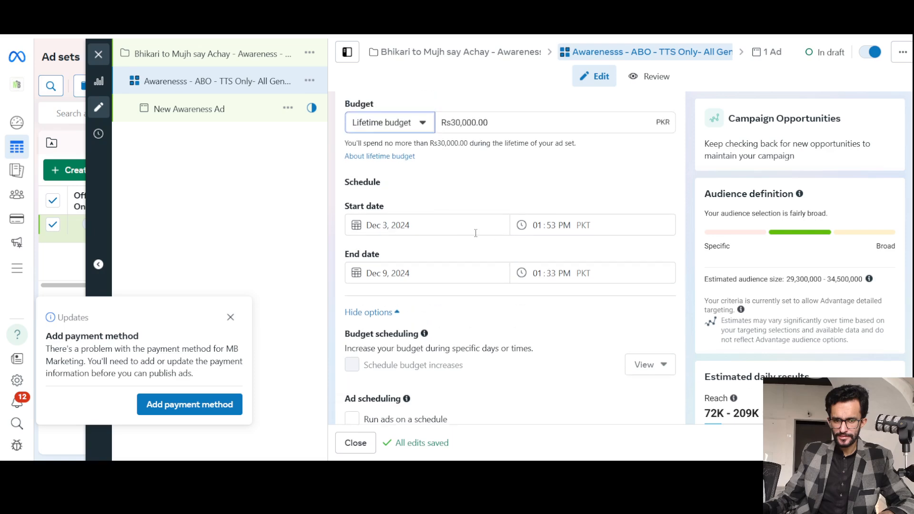
pyautogui.scroll(3, 475, 233)
pyautogui.click(392, 257)
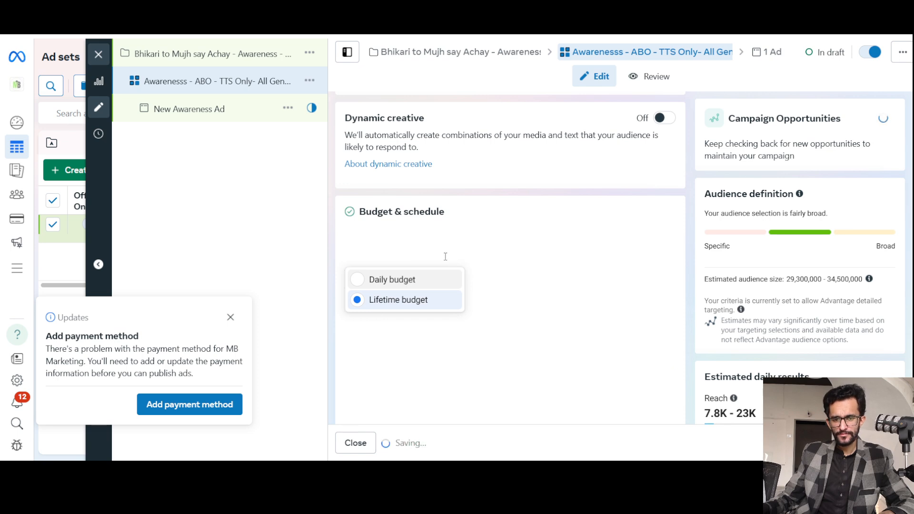
pyautogui.doubleClick(445, 253)
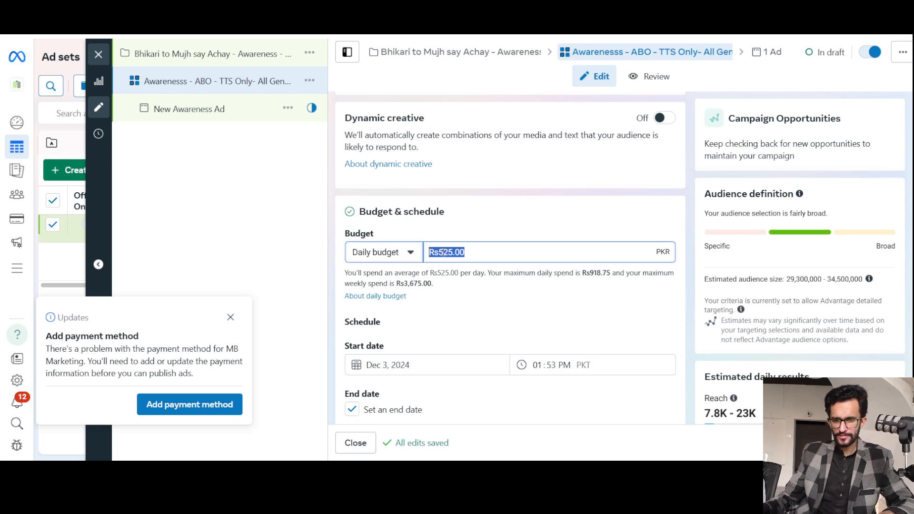
pyautogui.click(466, 299)
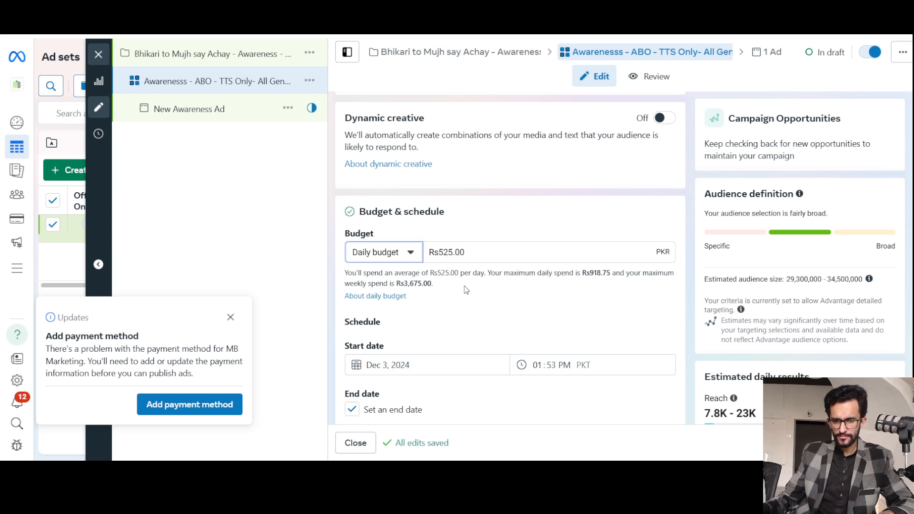
# Enable scheduled budget increases and examine the start and end times of the increase period.
pyautogui.scroll(-6, 465, 289)
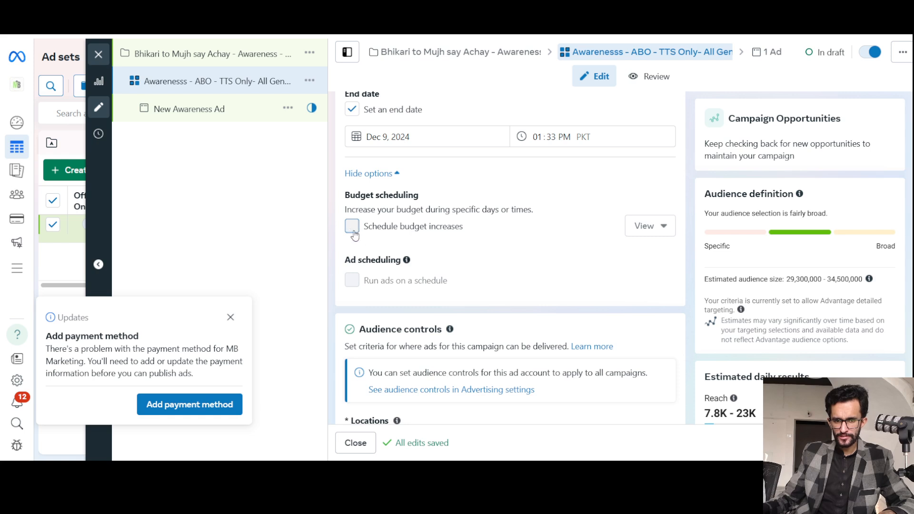
pyautogui.click(353, 228)
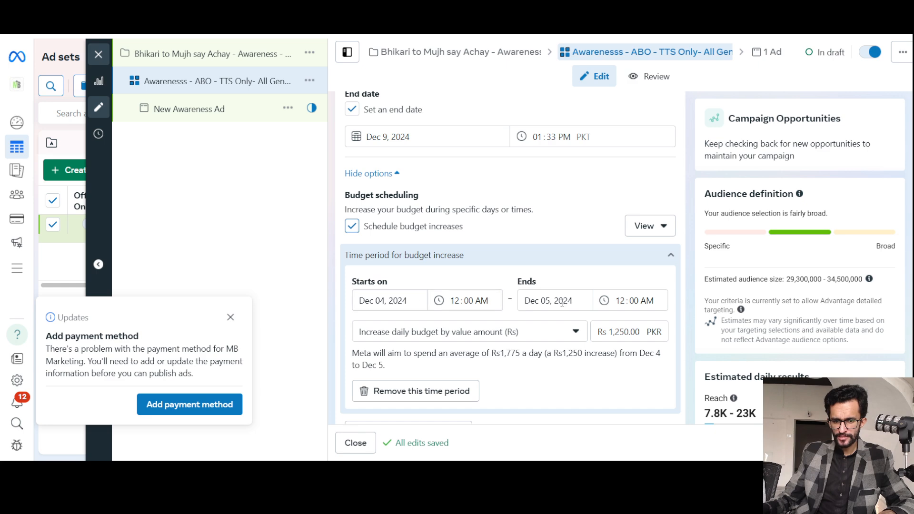
pyautogui.click(634, 304)
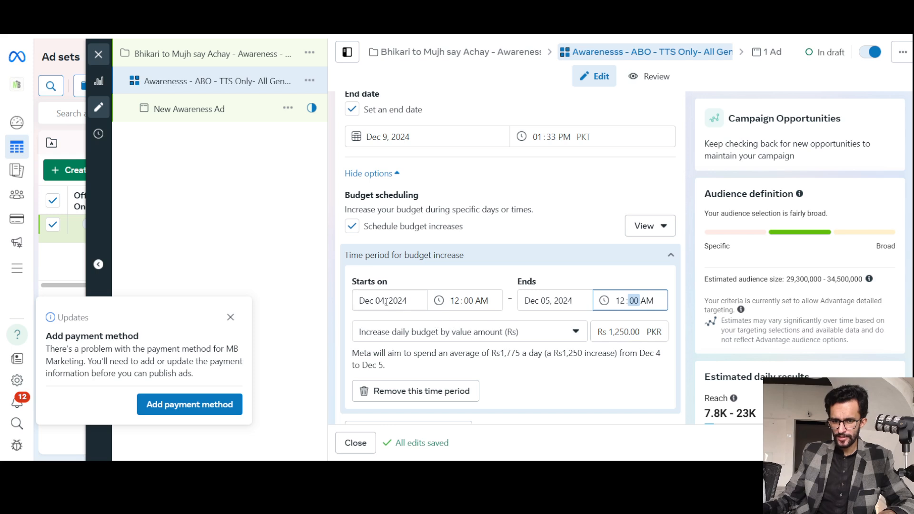
pyautogui.click(476, 299)
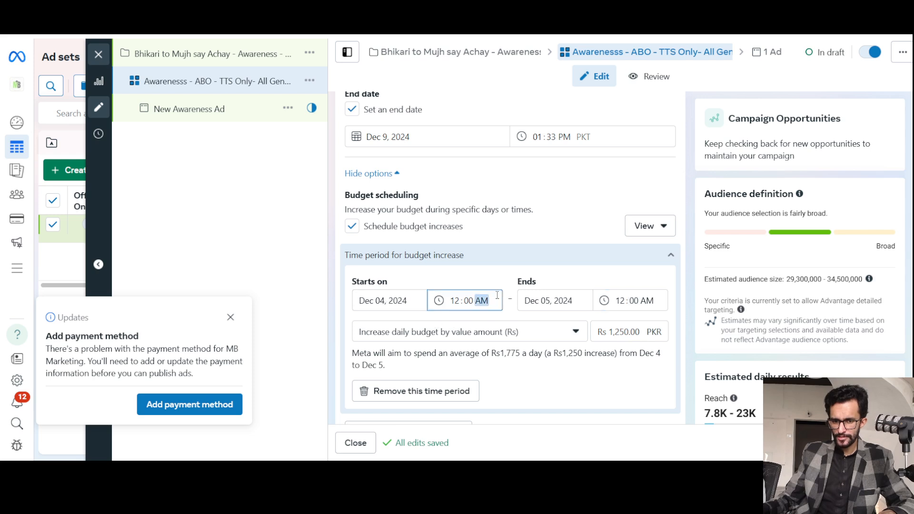
pyautogui.click(621, 298)
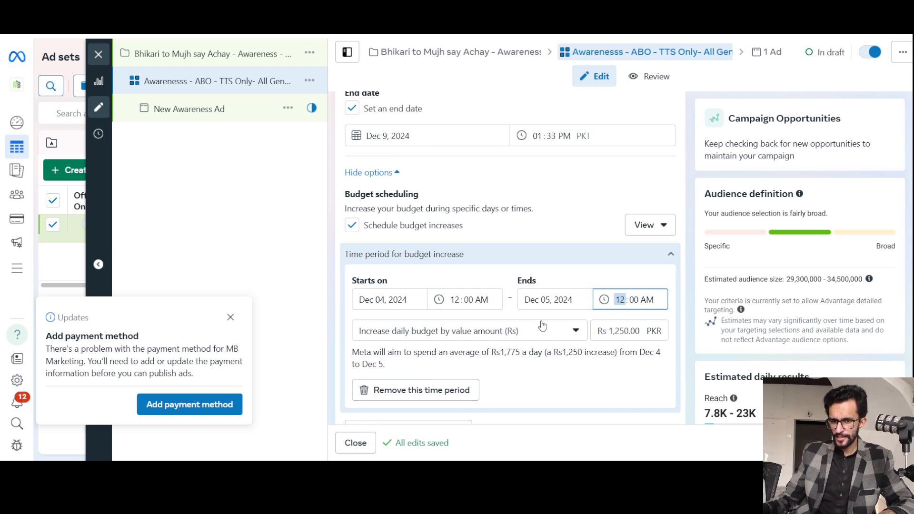
pyautogui.scroll(-1, 533, 319)
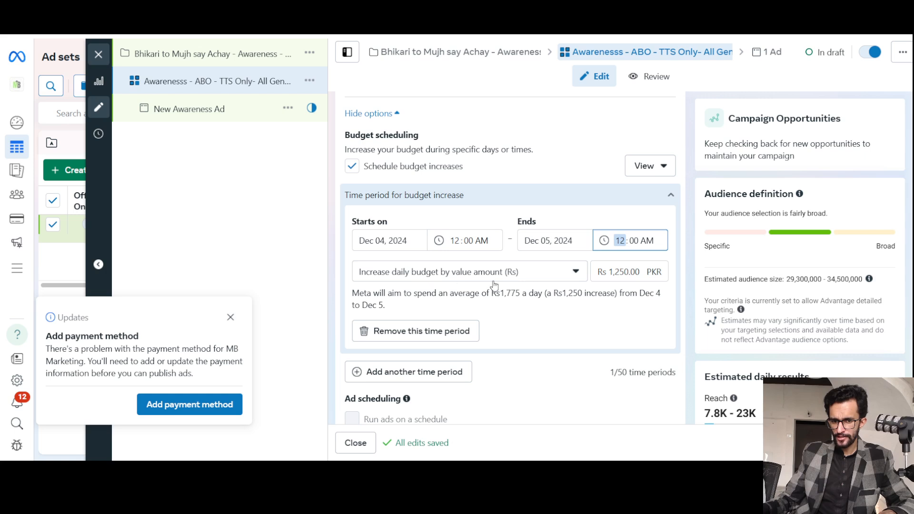
# Set the daily budget increase for the scheduled time period to Rs 250.
pyautogui.click(627, 277)
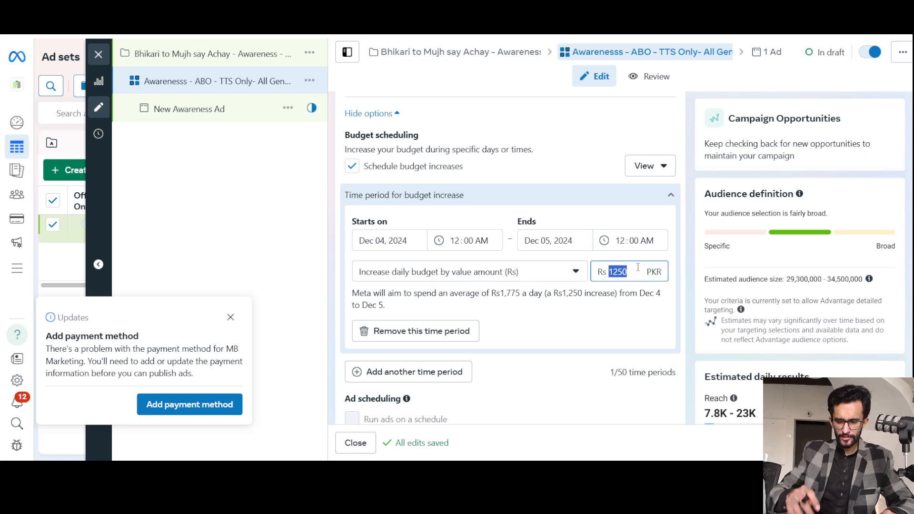
pyautogui.write('250')
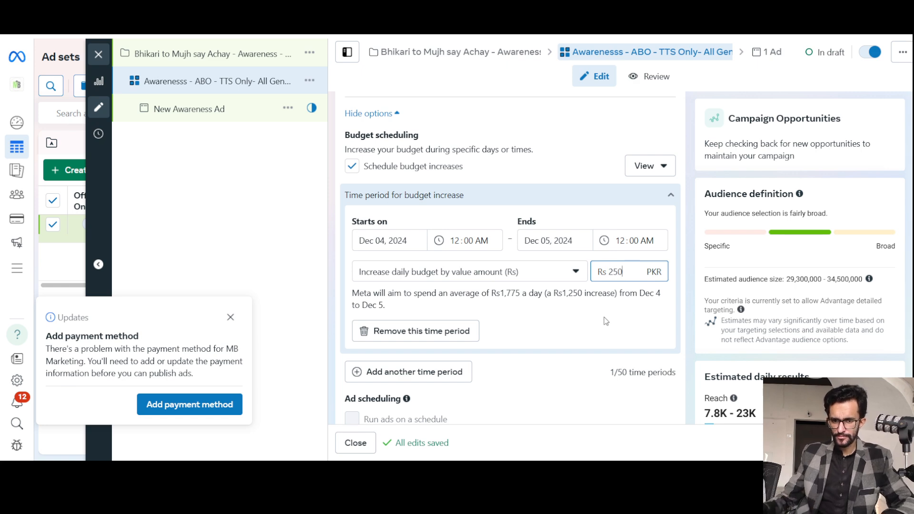
pyautogui.click(580, 302)
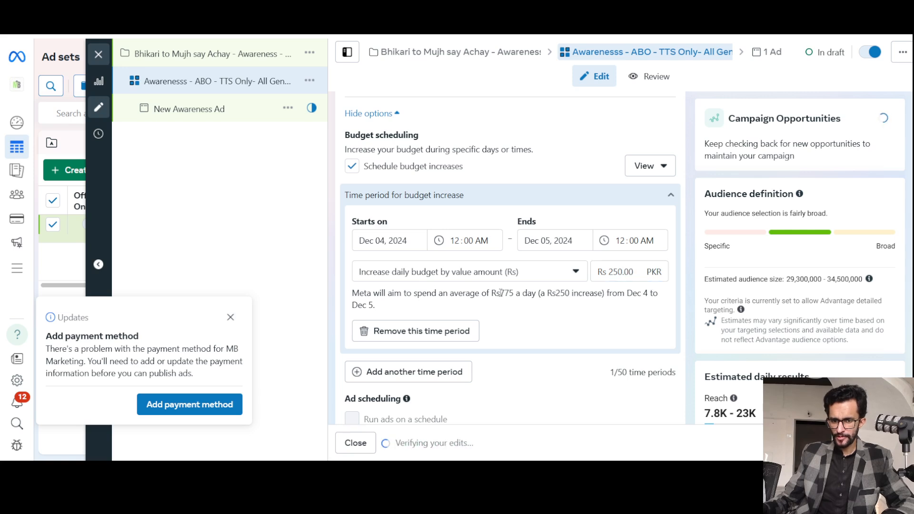
# Read the spending estimate for the increase period and turn off scheduled budget increases.
pyautogui.moveTo(501, 293); pyautogui.dragTo(617, 294)
pyautogui.click(557, 291)
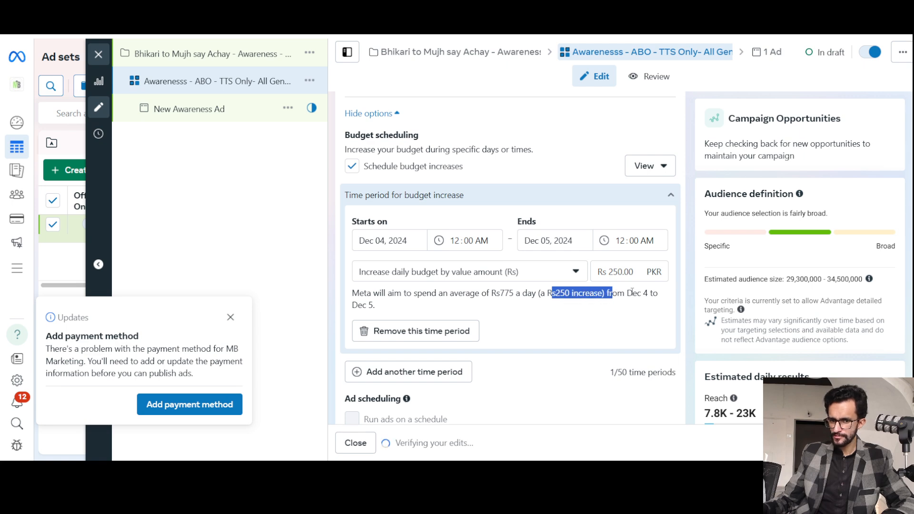
pyautogui.click(632, 292)
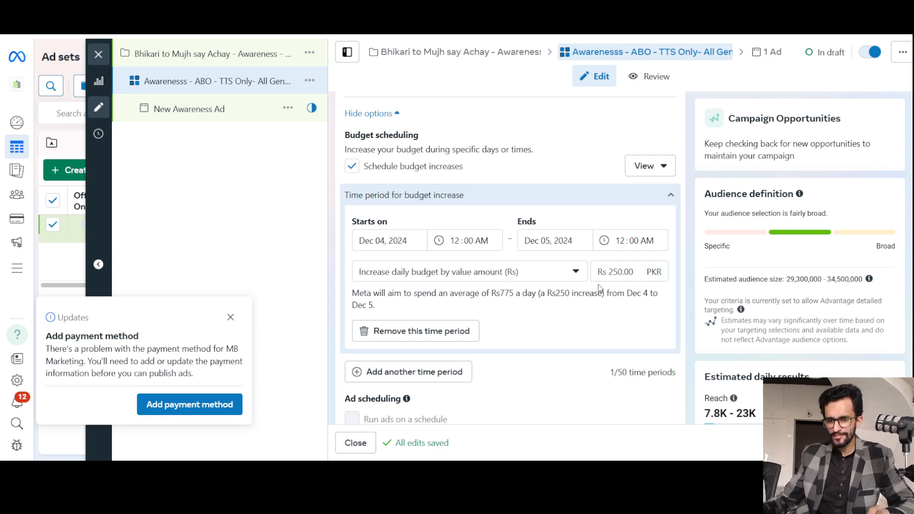
pyautogui.scroll(1, 598, 285)
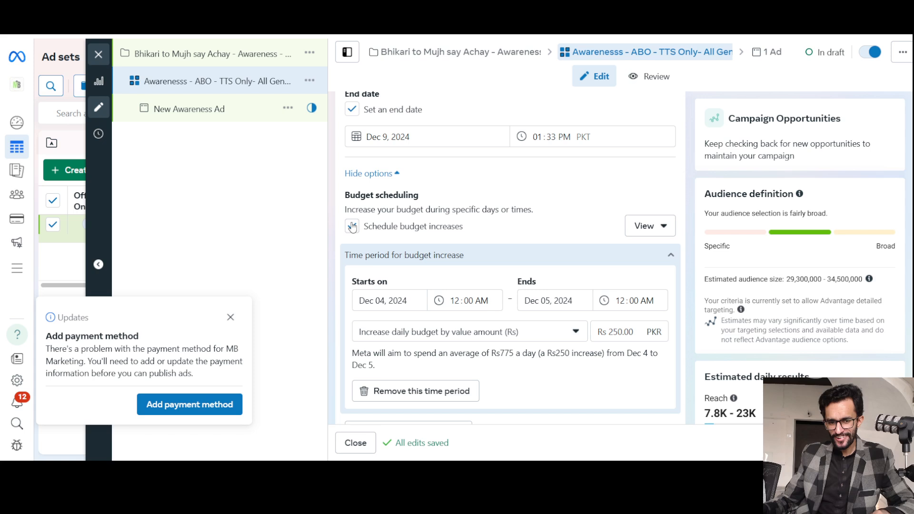
pyautogui.click(533, 221)
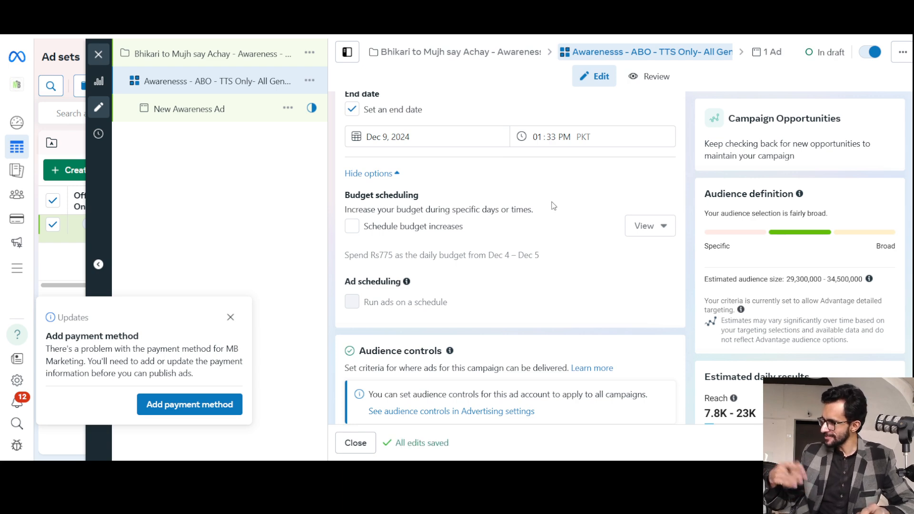
# Open the audience locations for editing and remove Pakistan from the included locations.
pyautogui.scroll(-2, 547, 226)
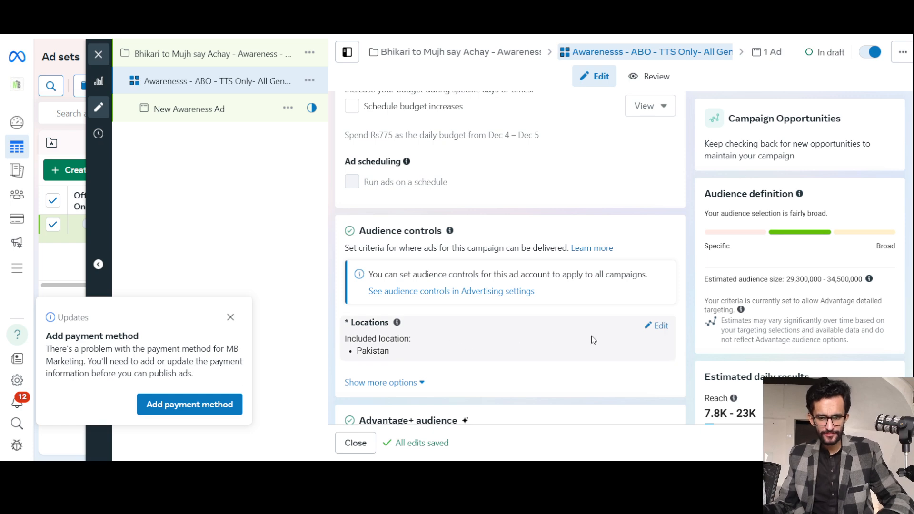
pyautogui.click(445, 341)
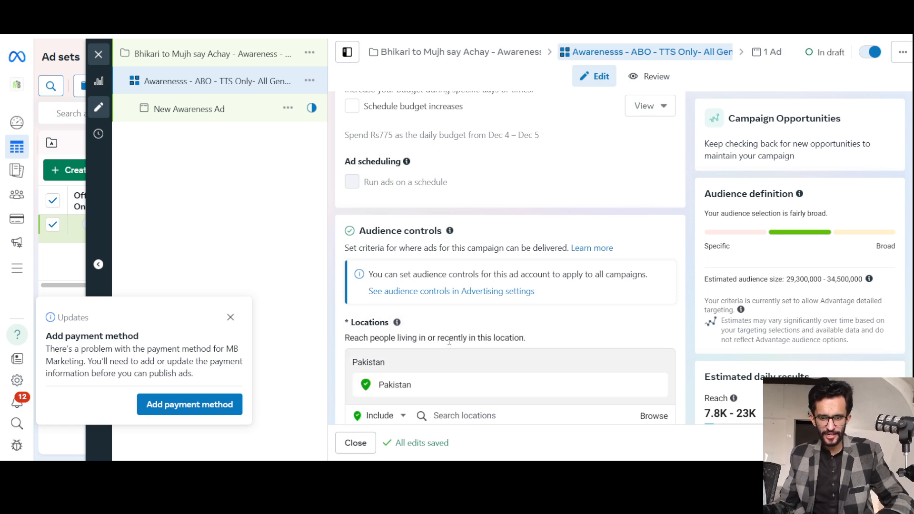
pyautogui.scroll(-2, 459, 305)
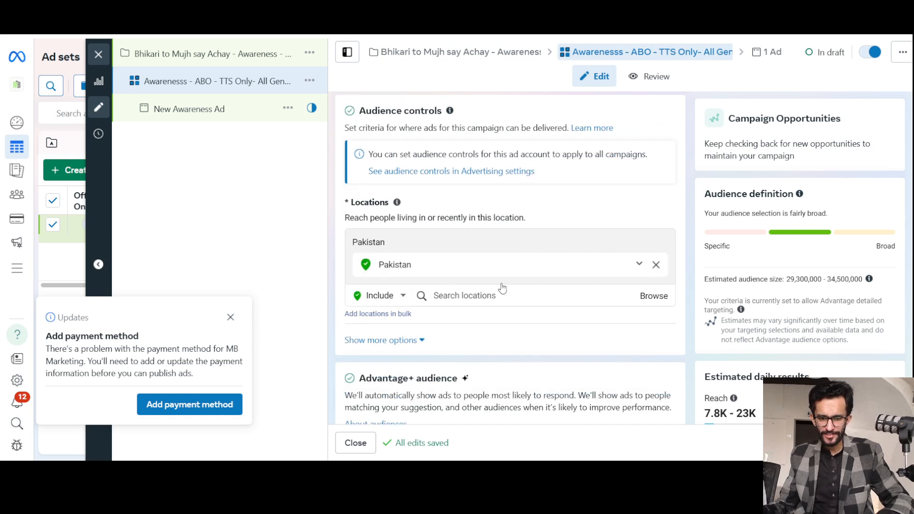
pyautogui.click(656, 265)
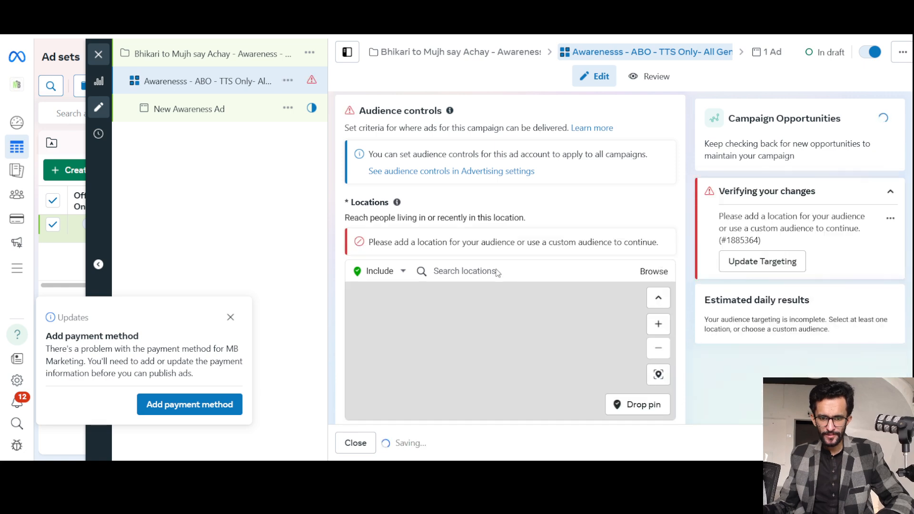
# Add the place Toba.Tak.Singh to the included audience locations.
pyautogui.click(476, 267)
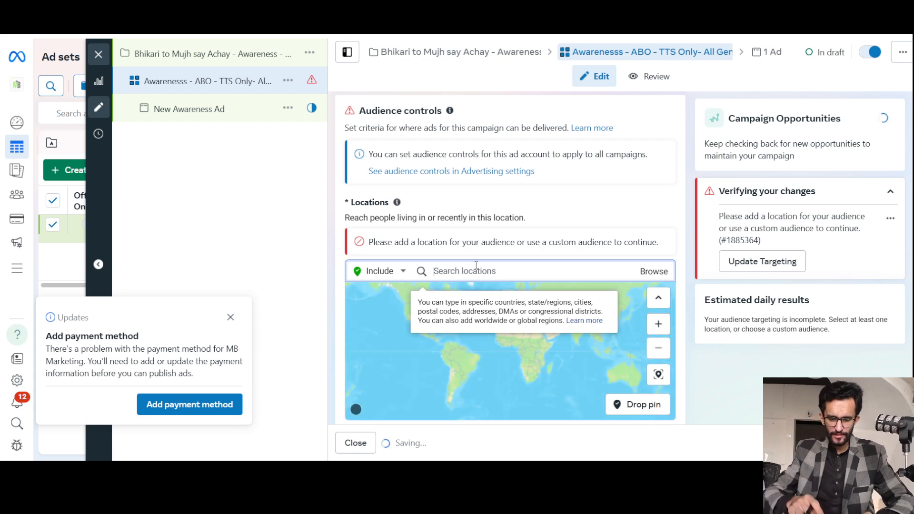
pyautogui.write('tob')
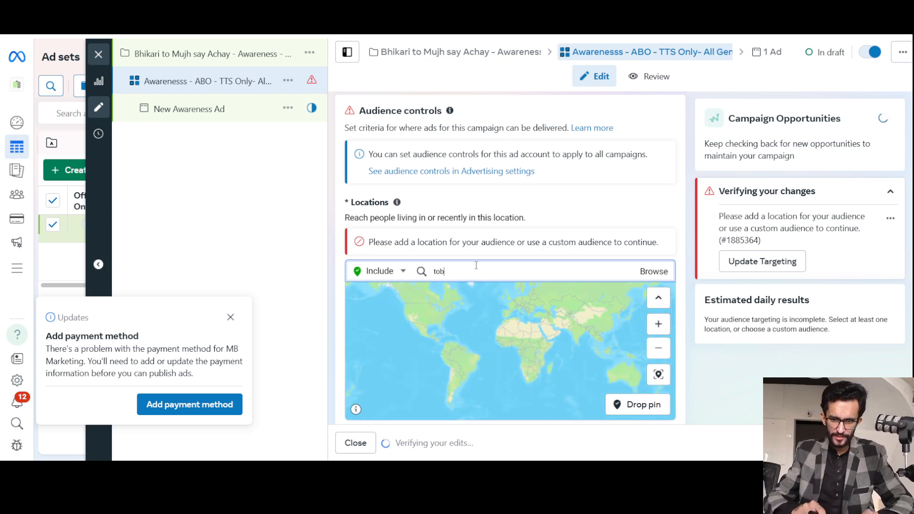
pyautogui.write('a tej')
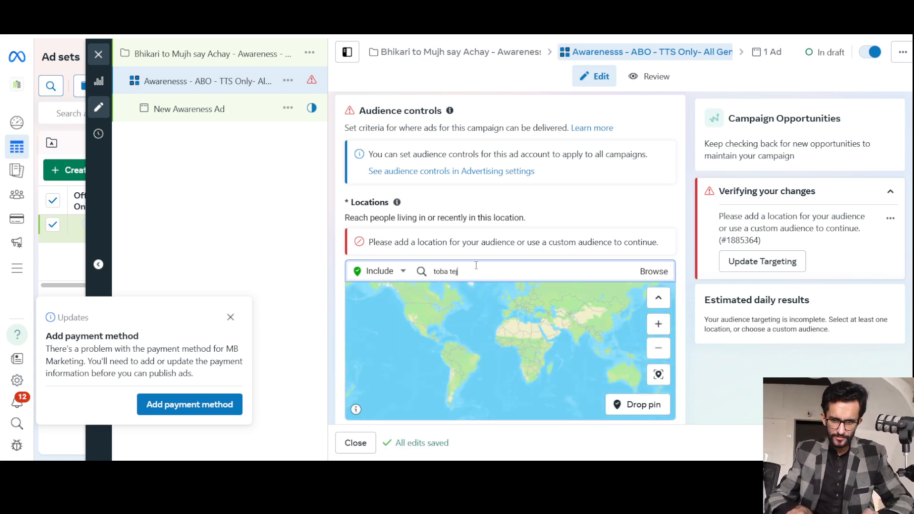
pyautogui.press('BackSpace')
pyautogui.write('k sinmgh')
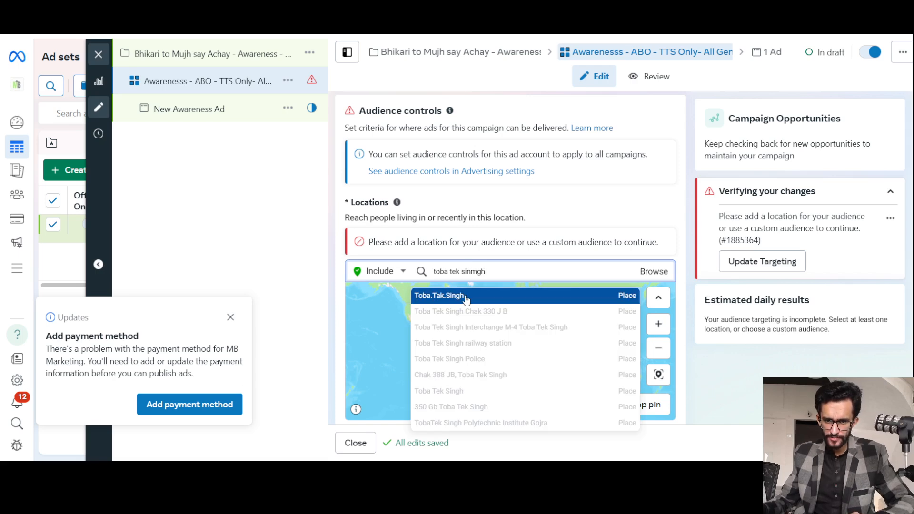
pyautogui.press('Return')
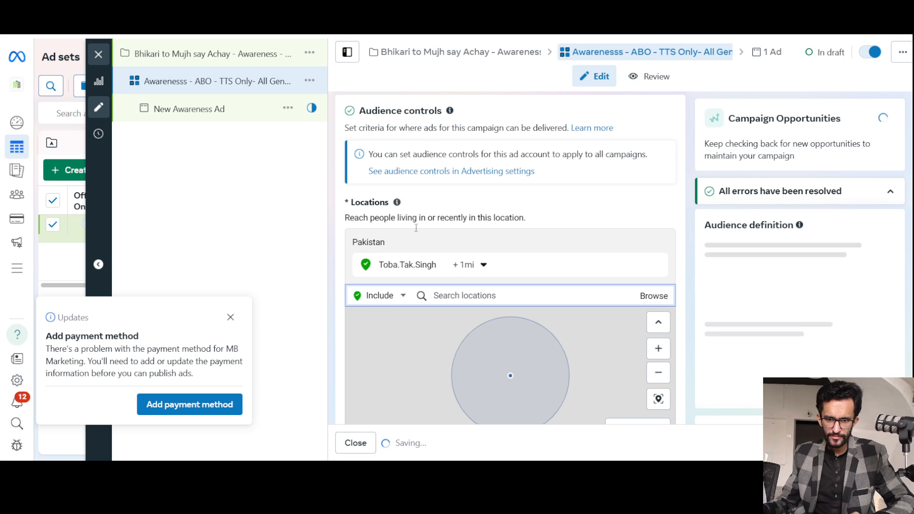
# Remove the place Toba.Tak.Singh from the included audience locations.
pyautogui.scroll(-4, 692, 242)
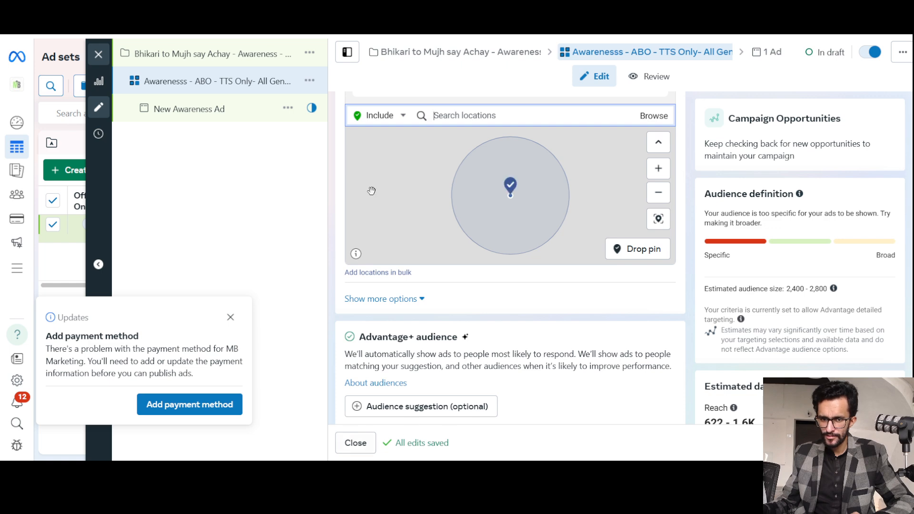
pyautogui.scroll(-4, 652, 326)
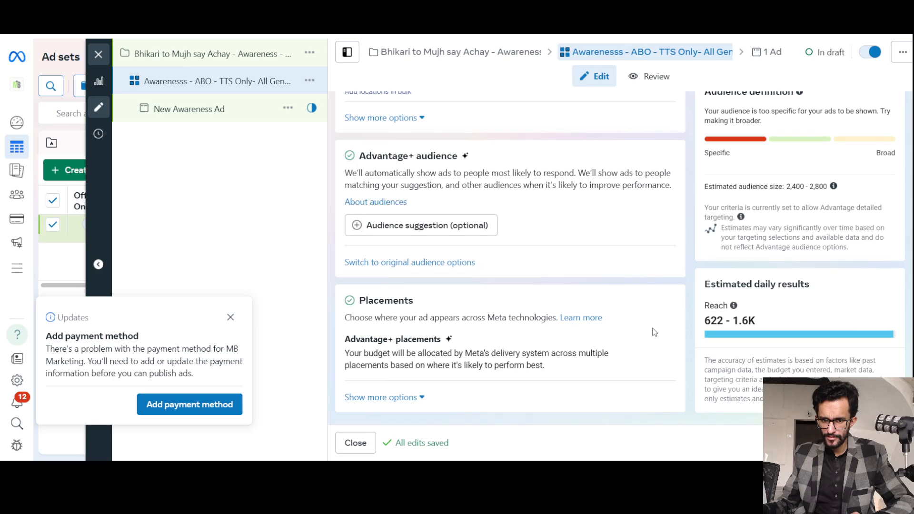
pyautogui.scroll(10, 655, 332)
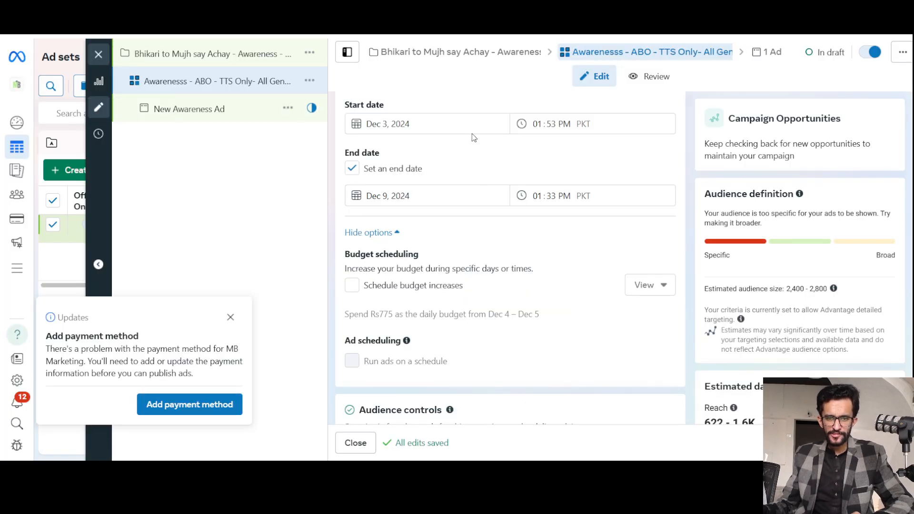
pyautogui.scroll(-10, 475, 261)
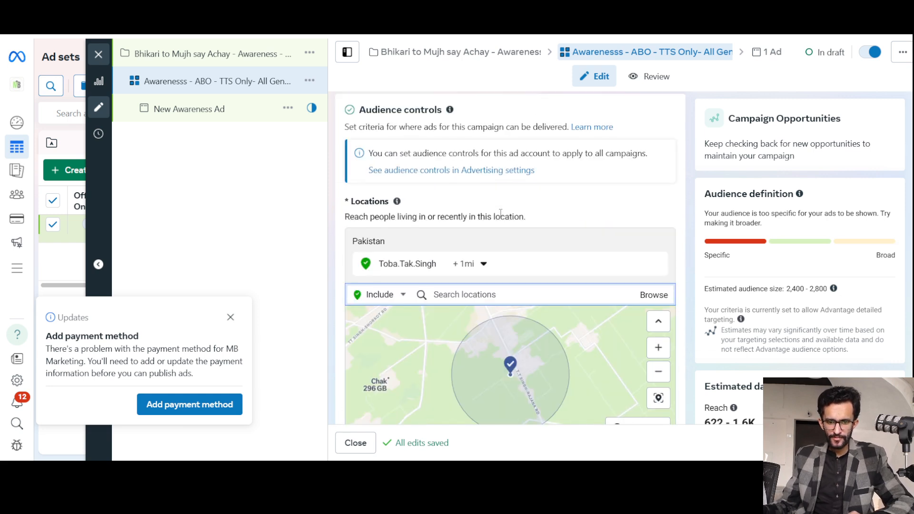
pyautogui.moveTo(469, 146)
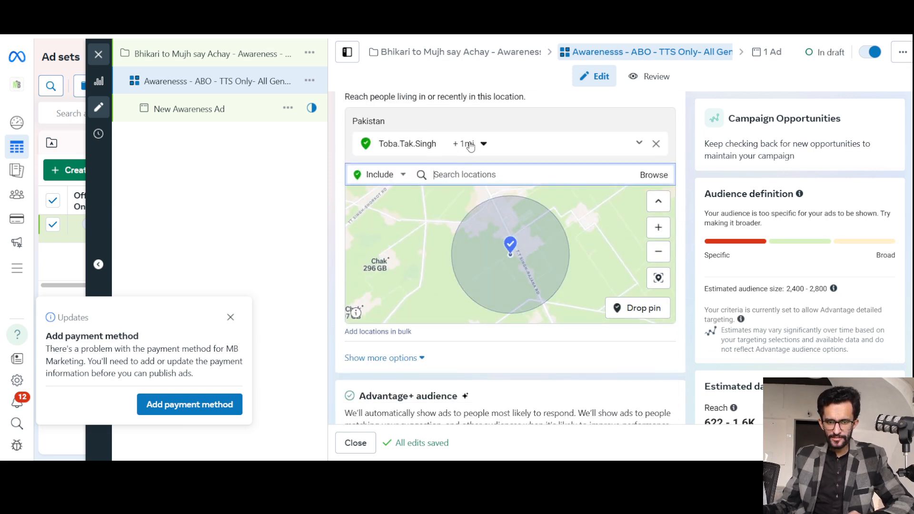
pyautogui.click(656, 144)
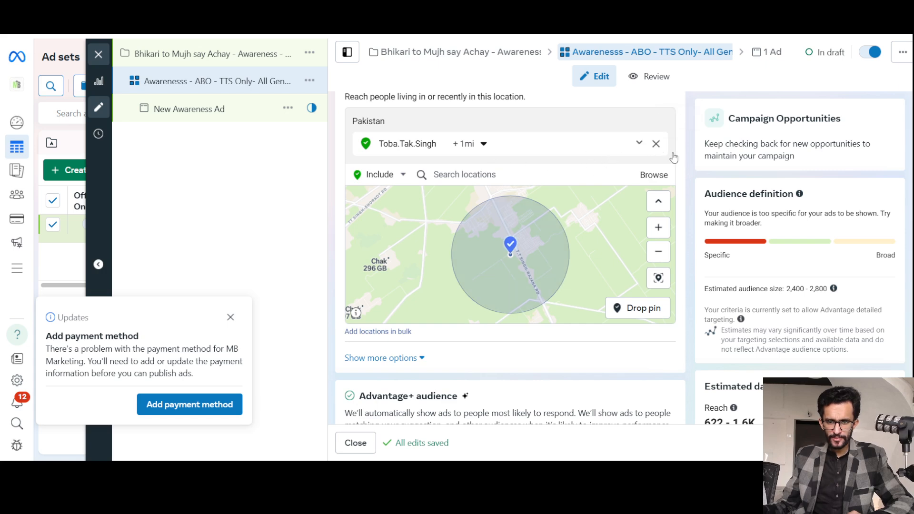
pyautogui.click(655, 143)
# Add the city Toba Tek Singh, Punjab, Pakistan to the included audience locations.
pyautogui.click(462, 153)
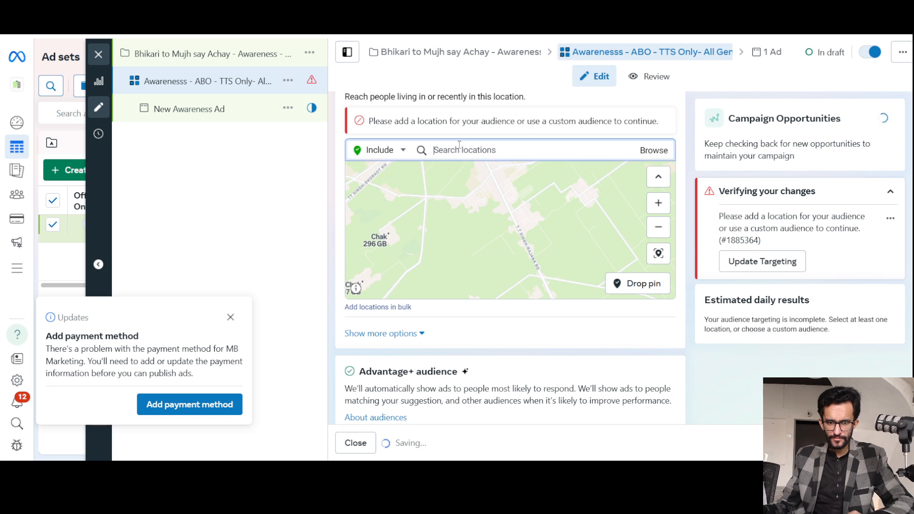
pyautogui.write('toba')
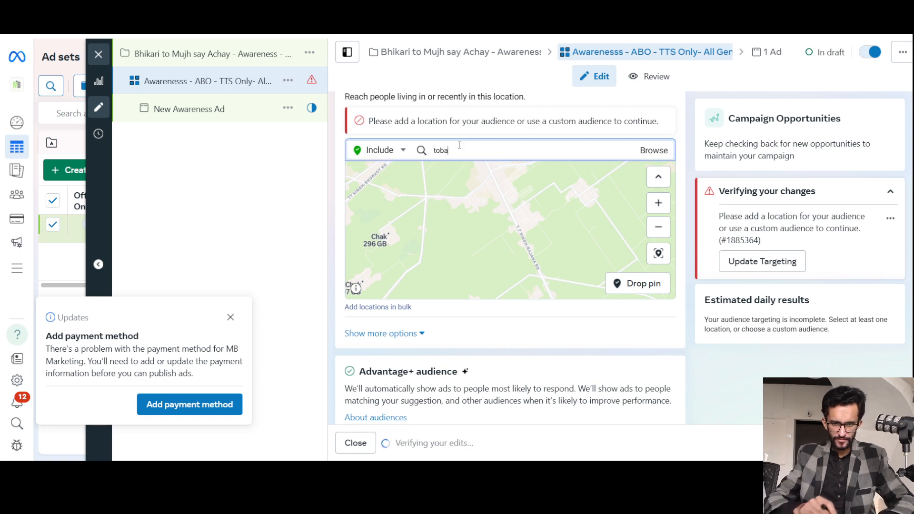
pyautogui.write(' tek singh')
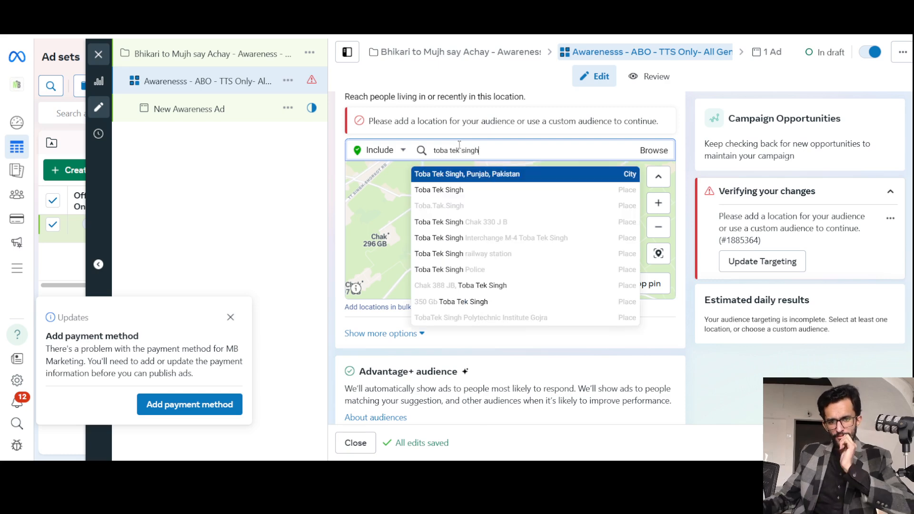
pyautogui.click(472, 174)
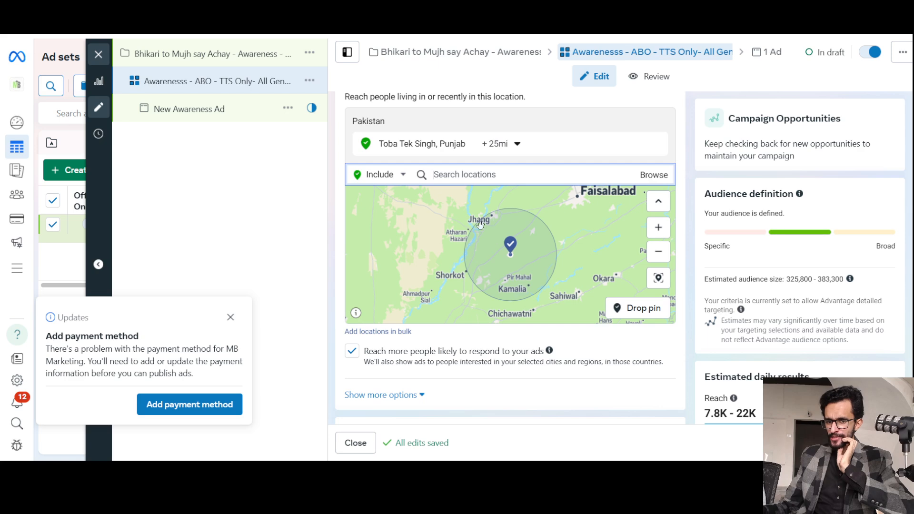
# Set the radius around the included city Toba Tek Singh to 10 miles.
pyautogui.scroll(1, 506, 259)
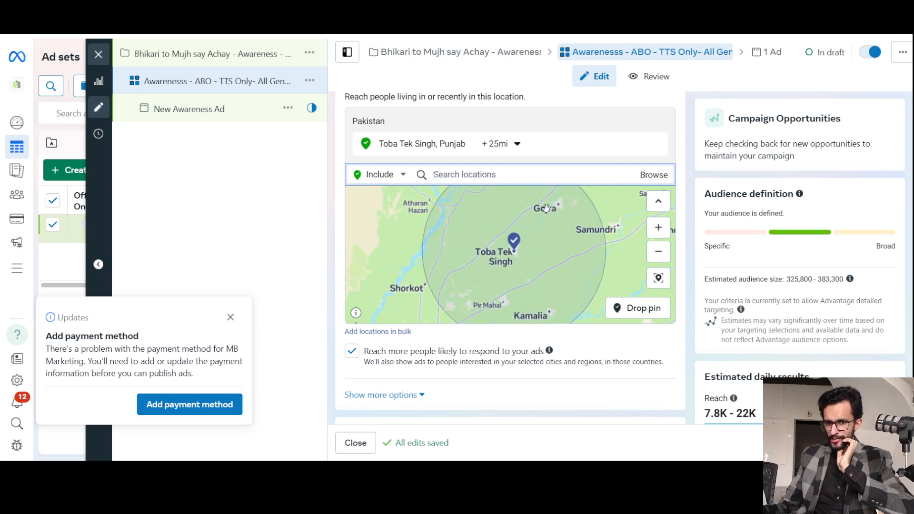
pyautogui.scroll(1, 550, 234)
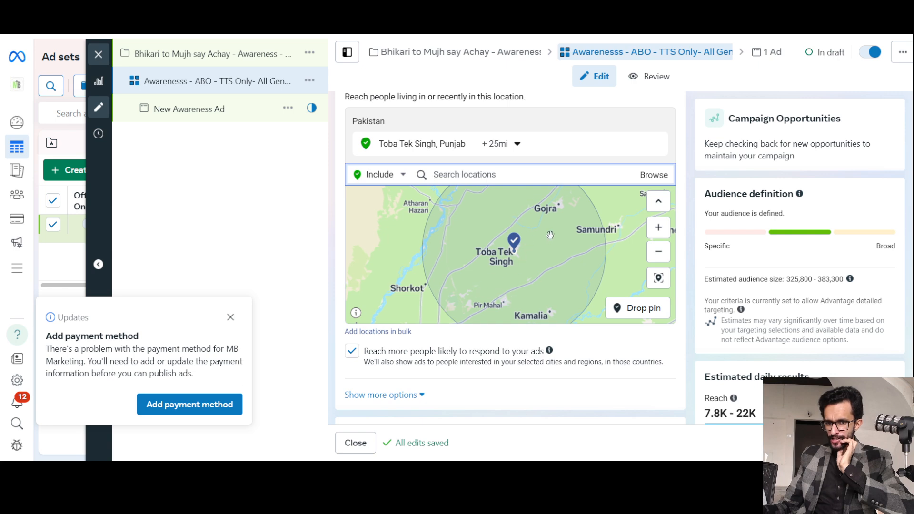
pyautogui.scroll(-2, 481, 238)
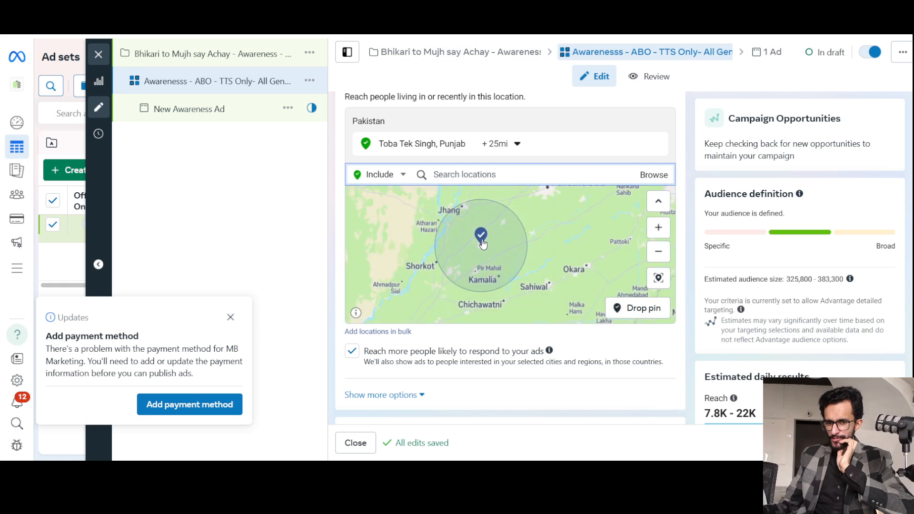
pyautogui.click(505, 145)
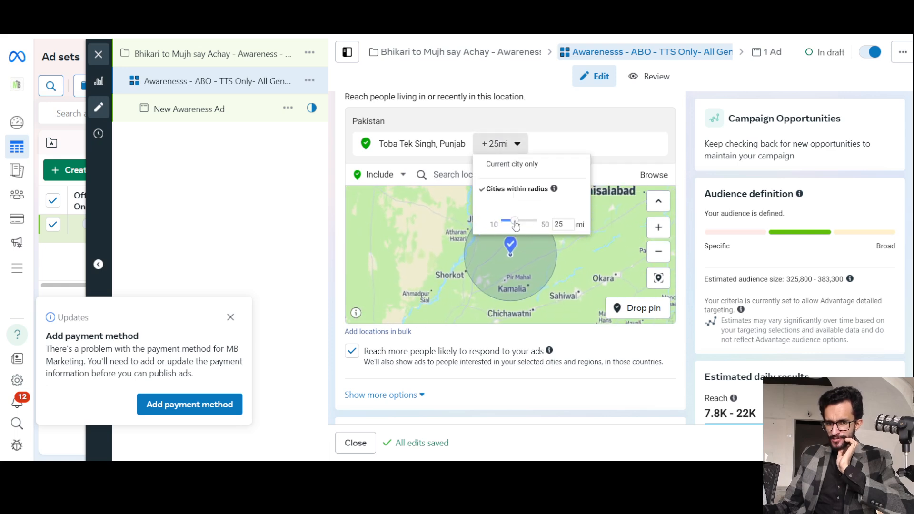
pyautogui.moveTo(516, 224); pyautogui.dragTo(500, 222)
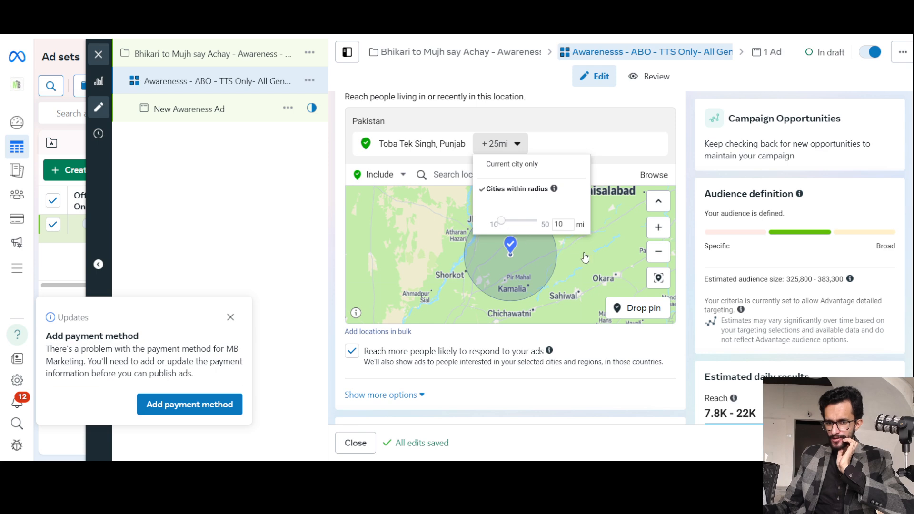
pyautogui.click(554, 234)
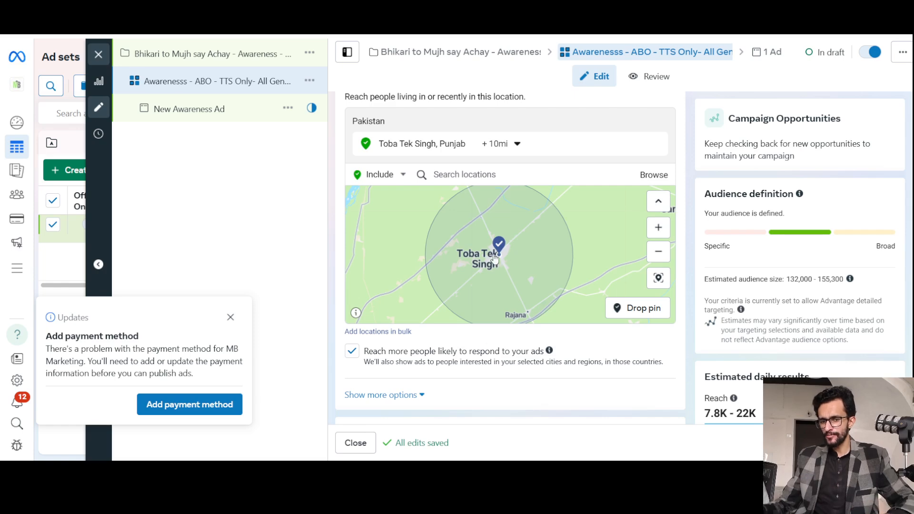
# Drop a location pin on the map at central Toba Tek Singh's junction of the Gojra, Shorkot and T.T Singh-Rajana roads.
pyautogui.scroll(5, 495, 258)
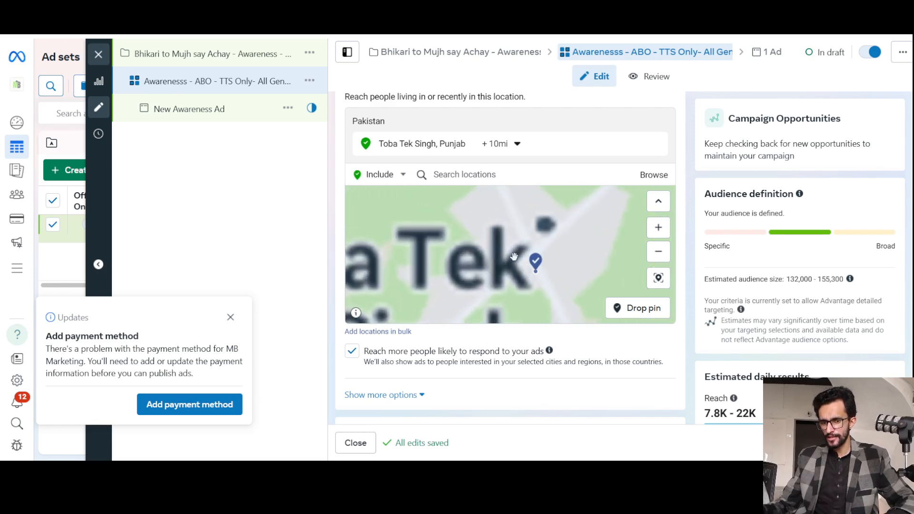
pyautogui.scroll(3, 547, 264)
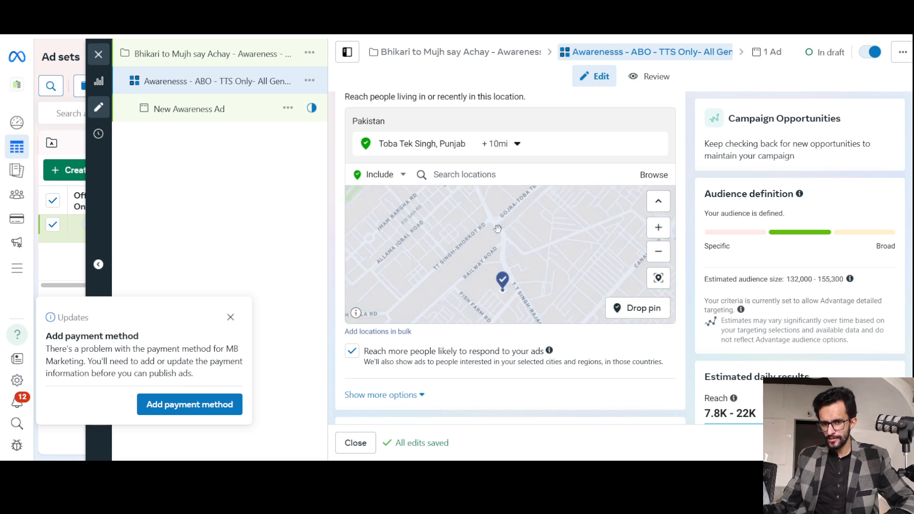
pyautogui.scroll(3, 497, 235)
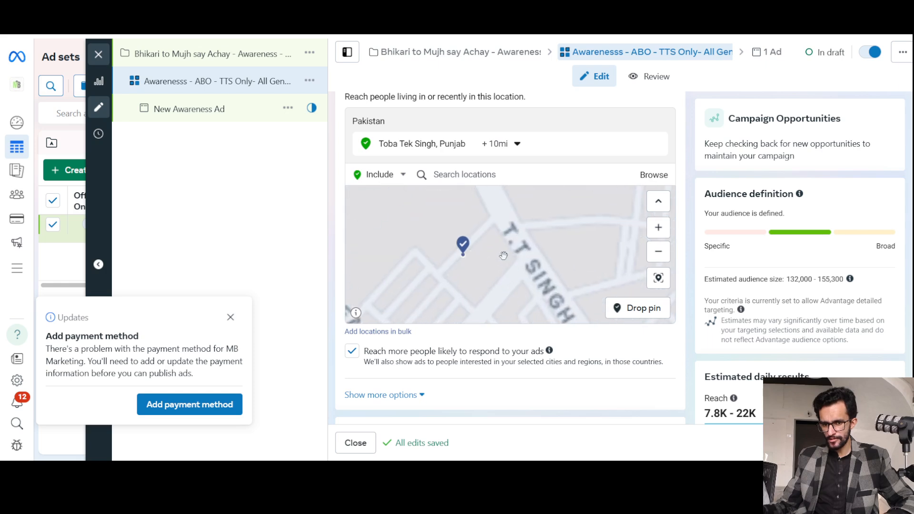
pyautogui.scroll(-2, 490, 235)
pyautogui.scroll(3, 478, 211)
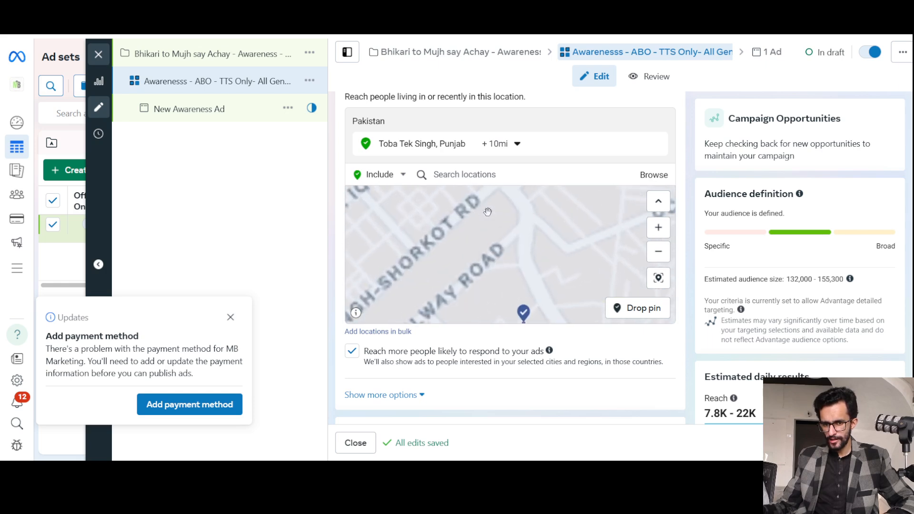
pyautogui.scroll(3, 522, 223)
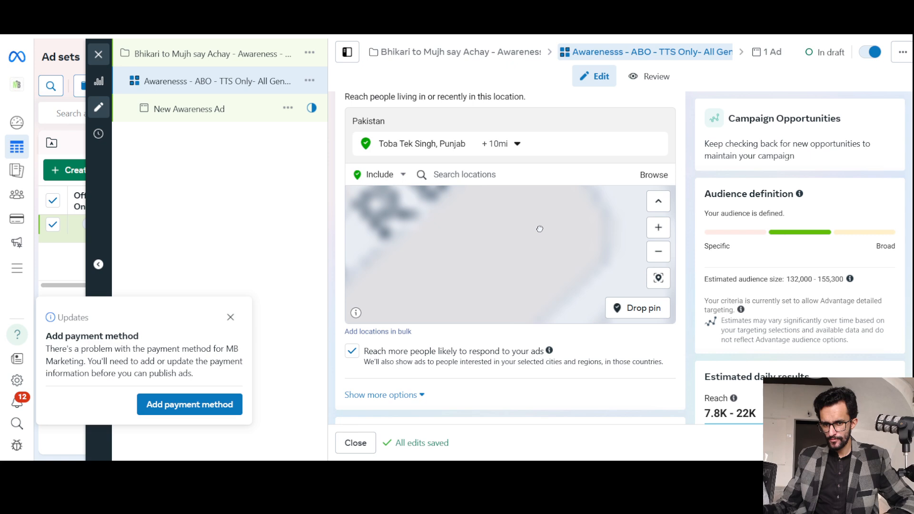
pyautogui.scroll(-3, 539, 229)
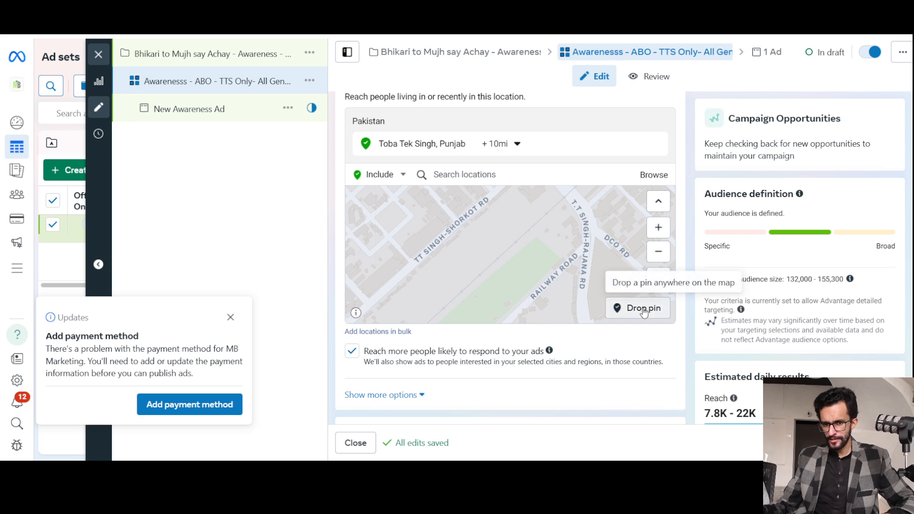
pyautogui.scroll(-1, 508, 213)
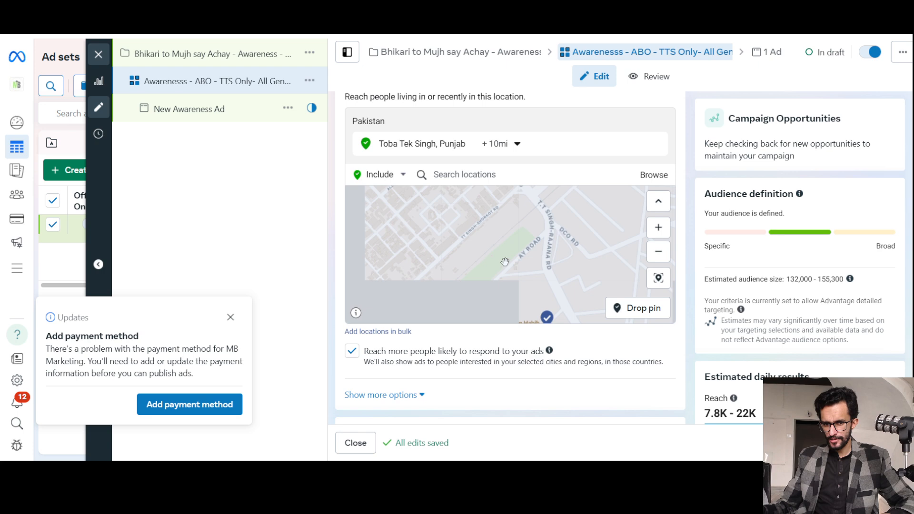
pyautogui.moveTo(496, 269); pyautogui.dragTo(482, 322)
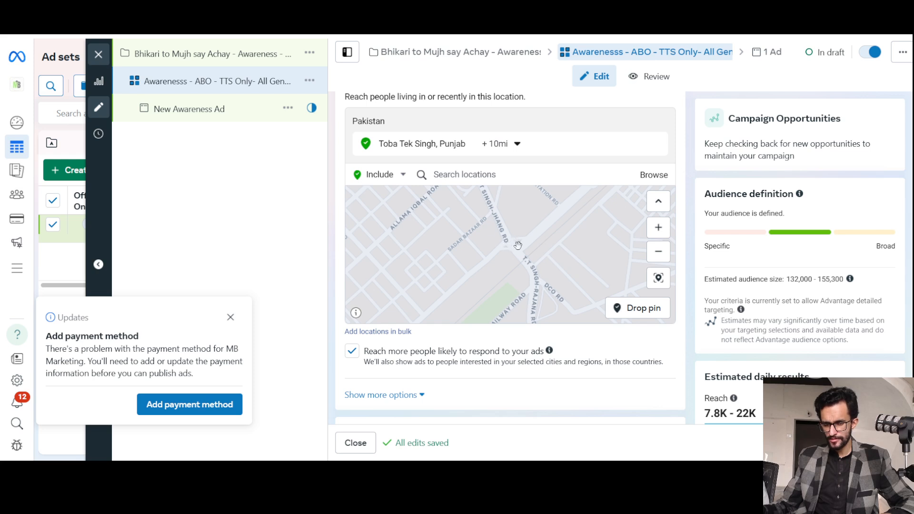
pyautogui.scroll(3, 517, 246)
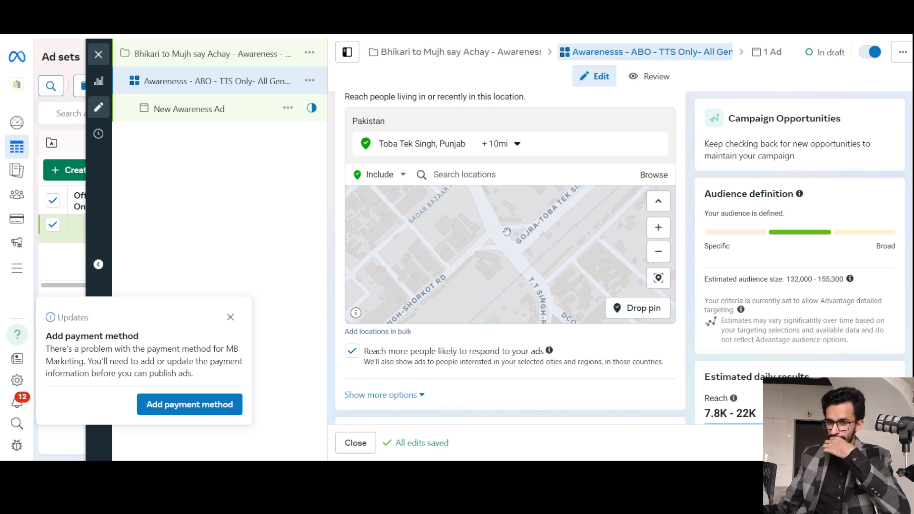
pyautogui.click(638, 309)
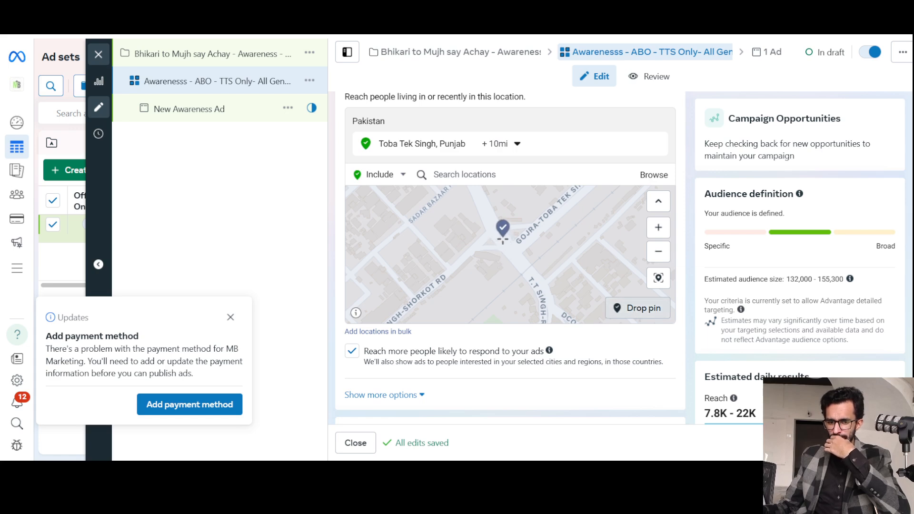
pyautogui.click(503, 240)
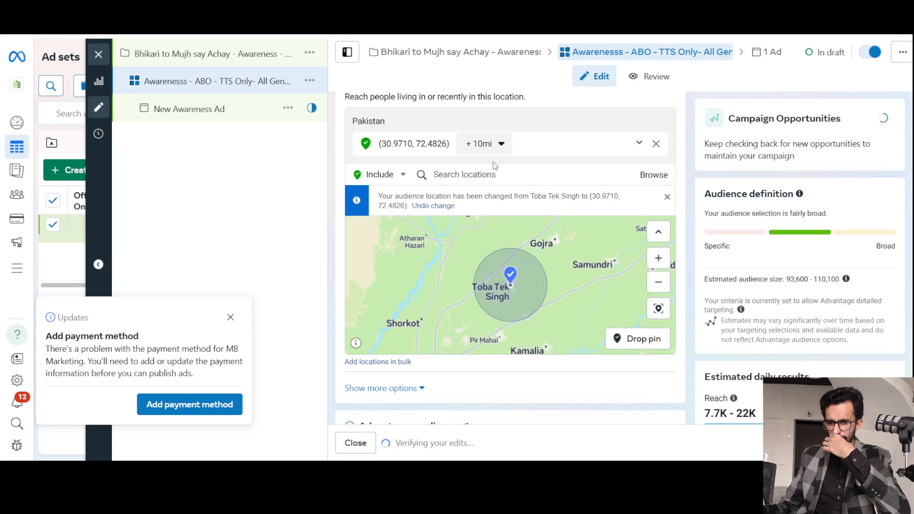
# Set the radius around the dropped pin to 5 miles and check its coverage on the map.
pyautogui.click(500, 143)
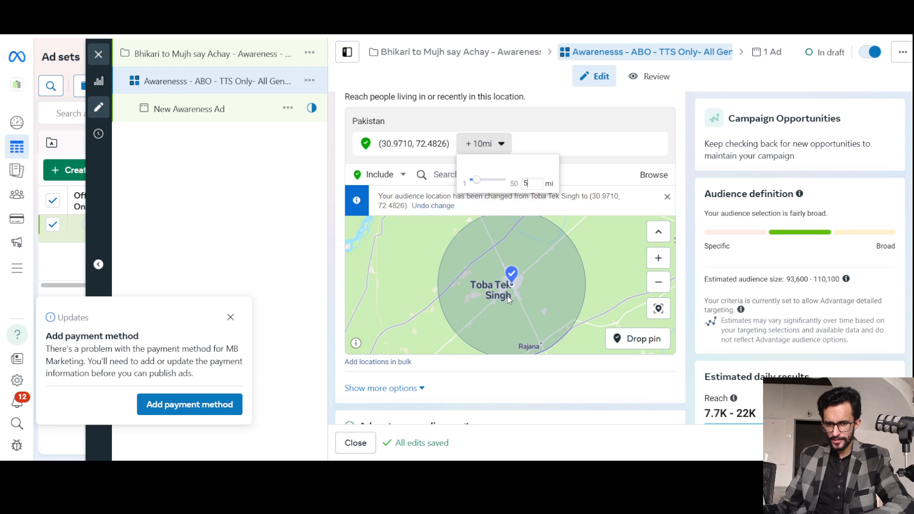
pyautogui.click(508, 298)
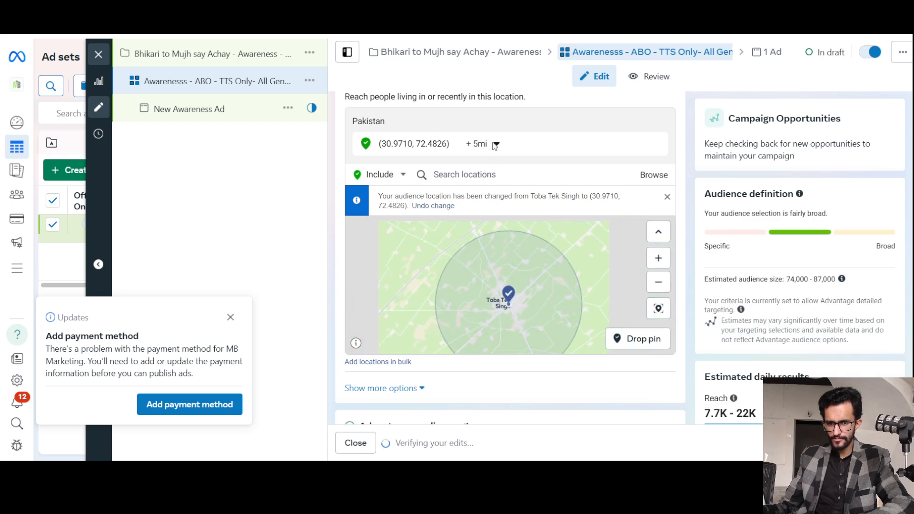
pyautogui.scroll(-4, 509, 282)
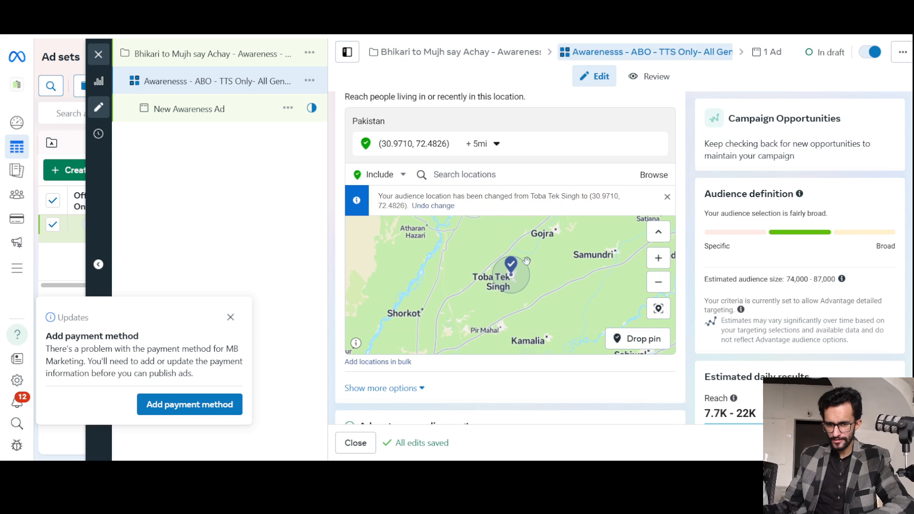
# Set the radius around the dropped pin at Toba Tek Singh to 8 miles and check its coverage on the map.
pyautogui.click(489, 143)
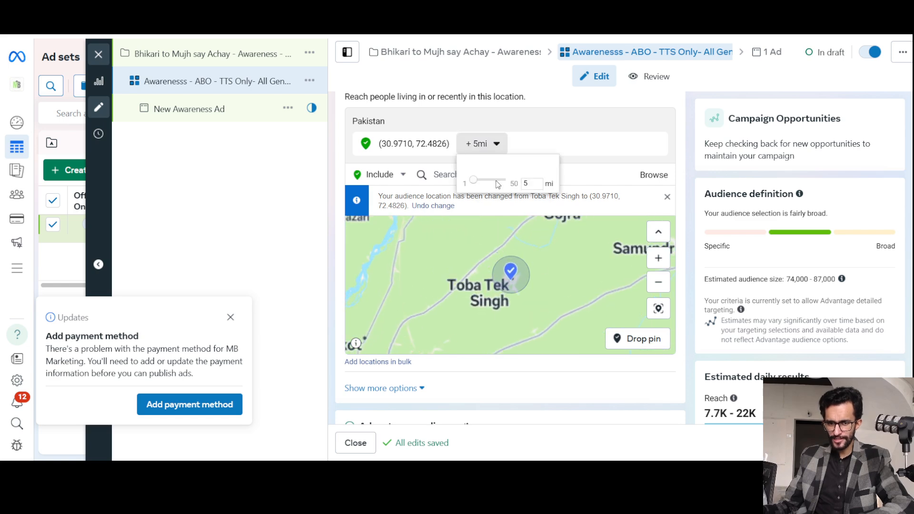
pyautogui.write('8')
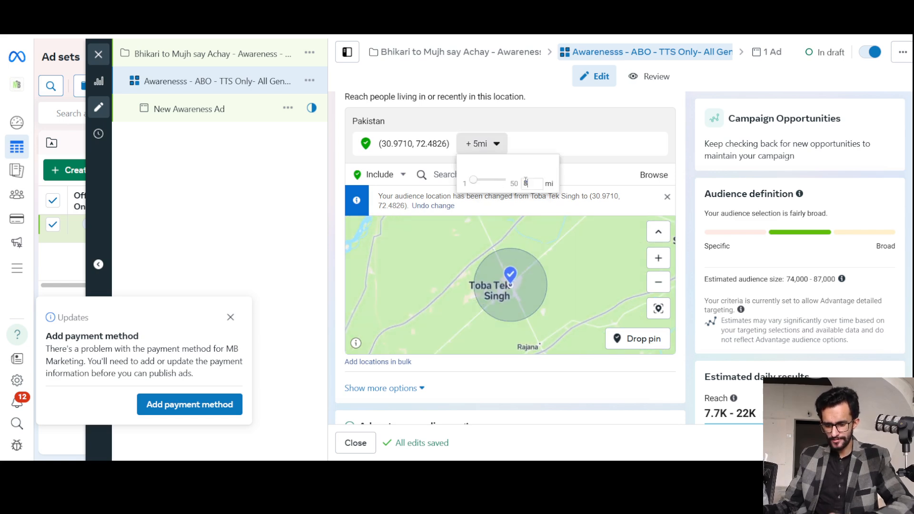
pyautogui.click(545, 296)
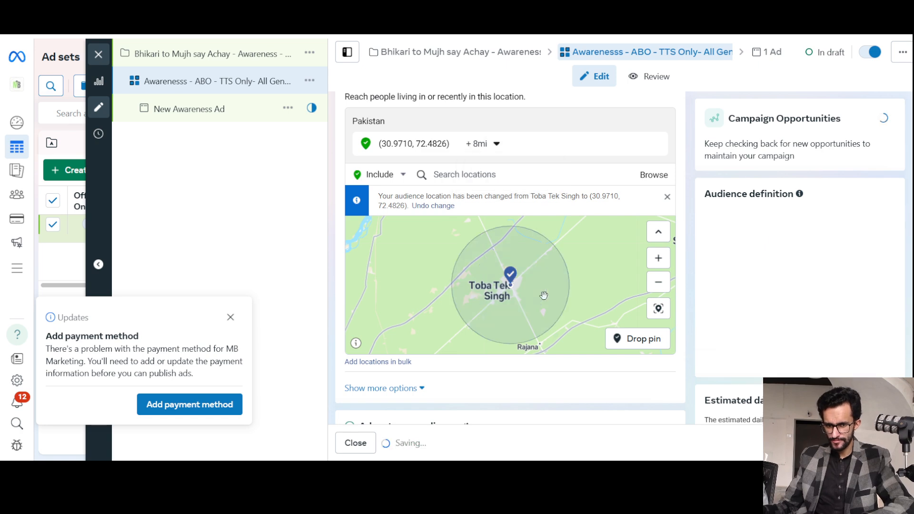
pyautogui.scroll(-1, 545, 296)
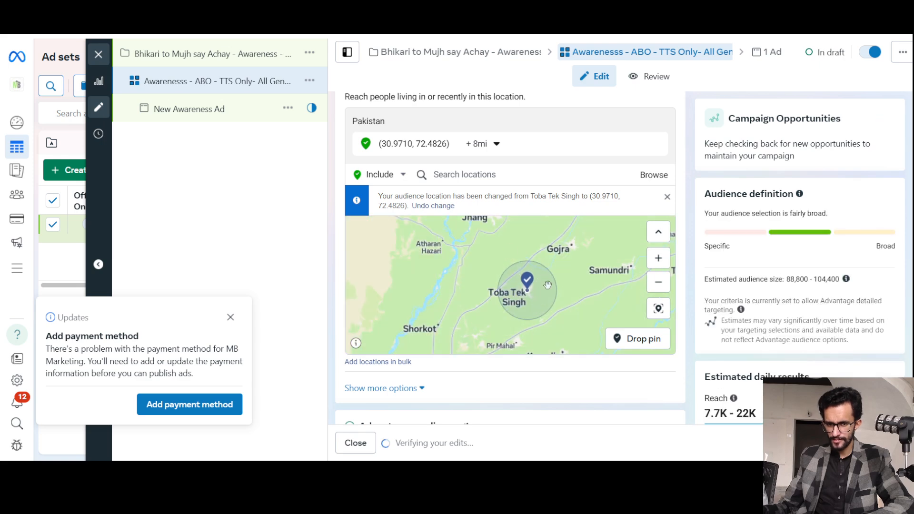
pyautogui.scroll(-3, 690, 208)
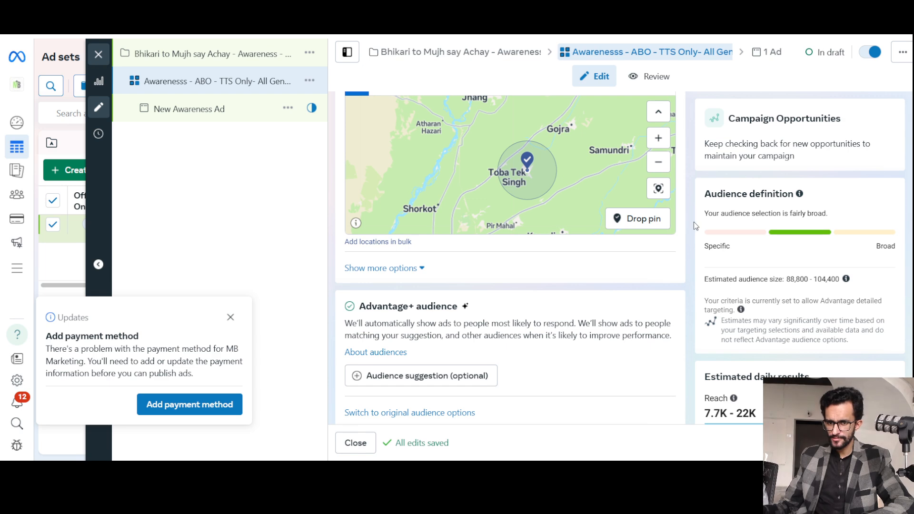
# Rename the ad set as "Awarenesss - ABO - TTS 8 Miles- All Genders".
pyautogui.scroll(15, 696, 223)
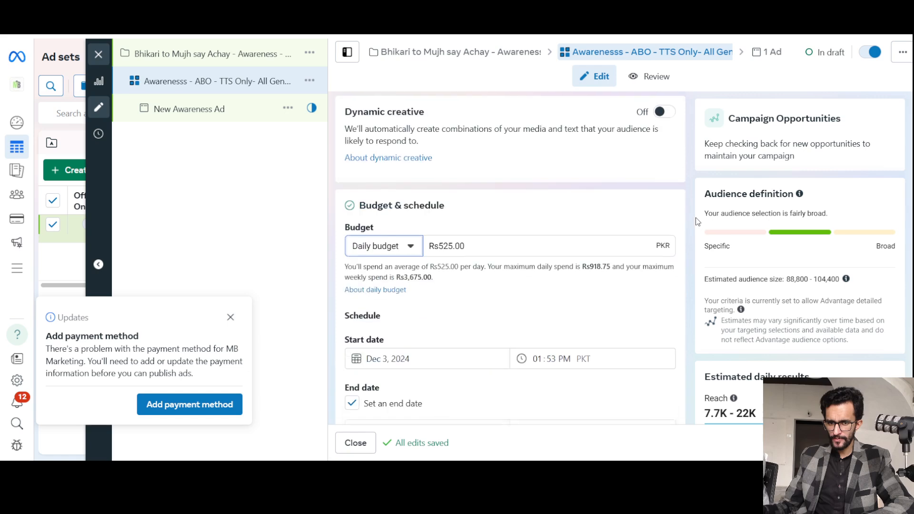
pyautogui.scroll(5, 696, 224)
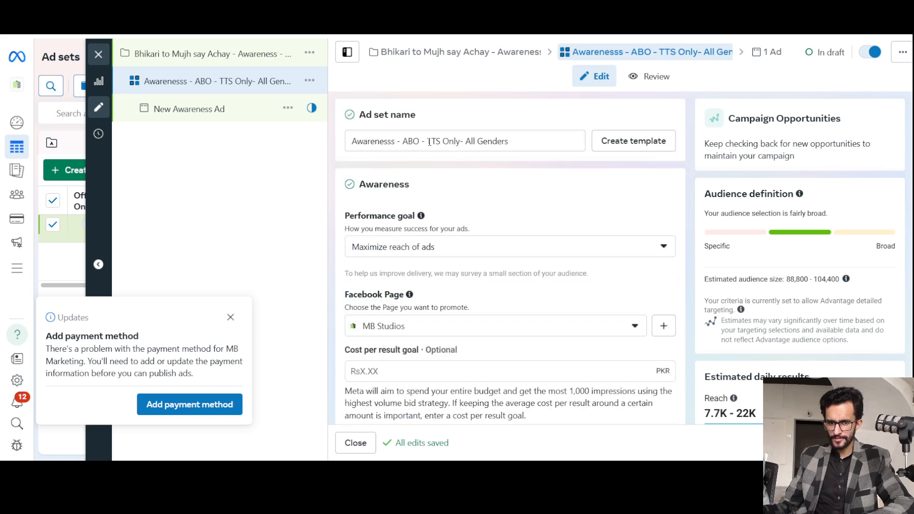
pyautogui.doubleClick(450, 141)
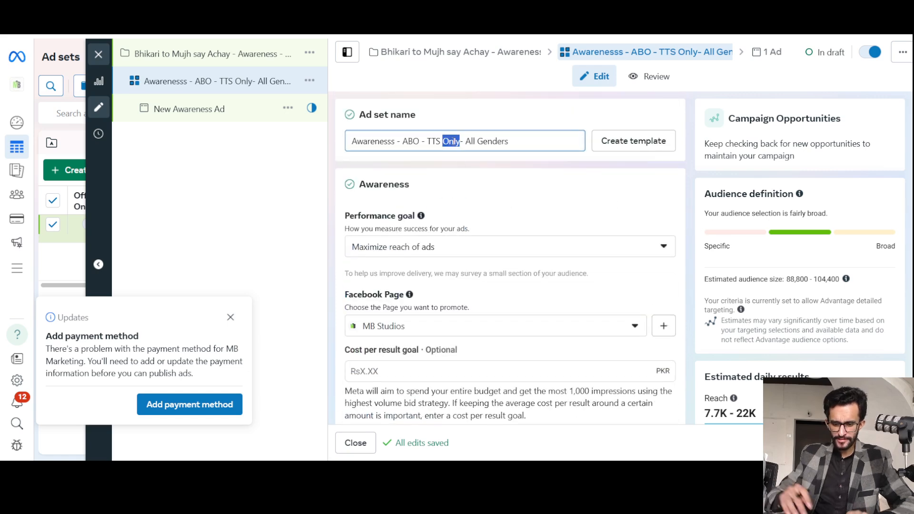
pyautogui.write('8 Miles')
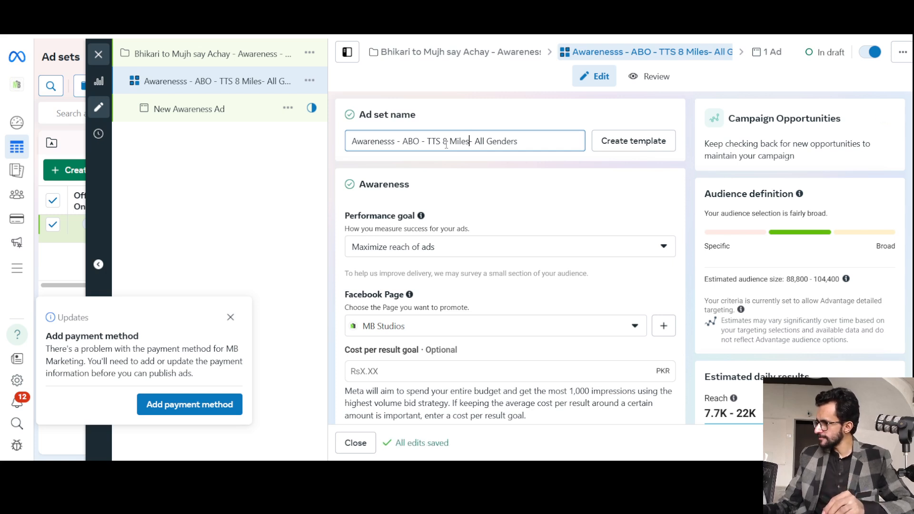
pyautogui.click(474, 164)
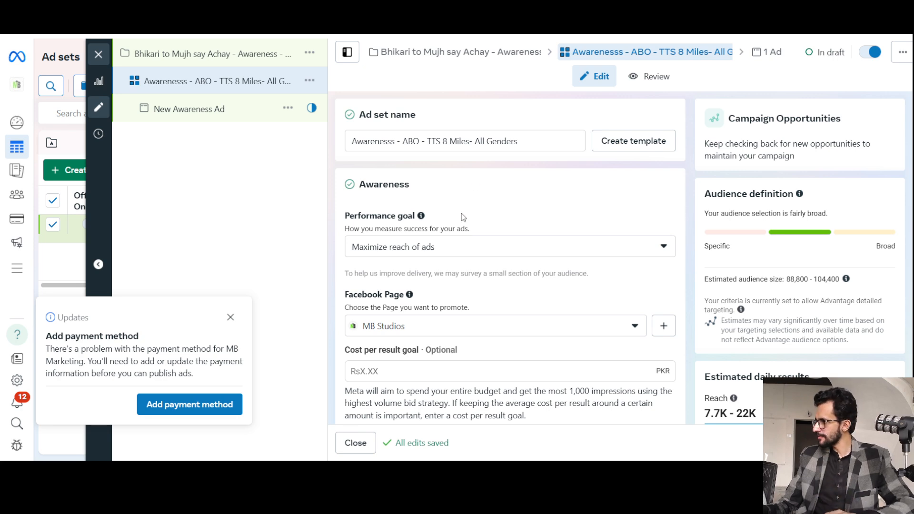
# Expand the additional audience control options below the location map and set the minimum age to 19.
pyautogui.scroll(-2, 460, 217)
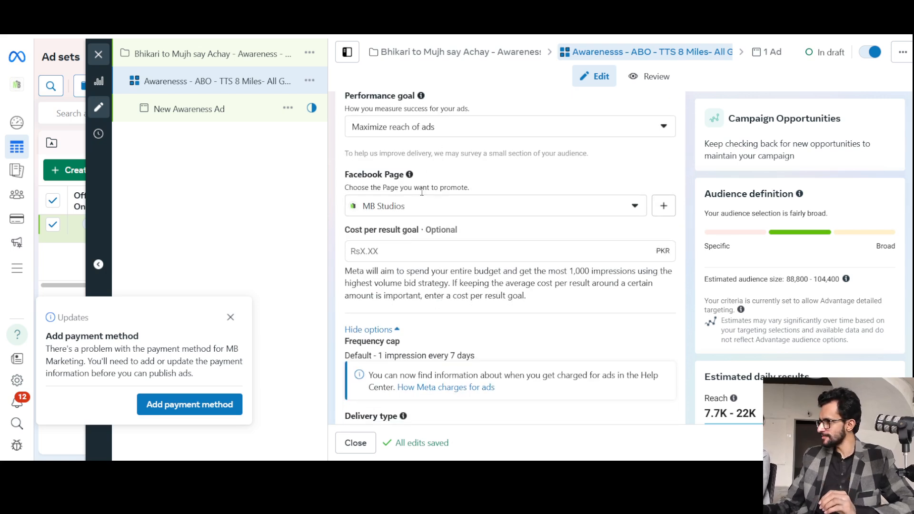
pyautogui.scroll(-10, 418, 229)
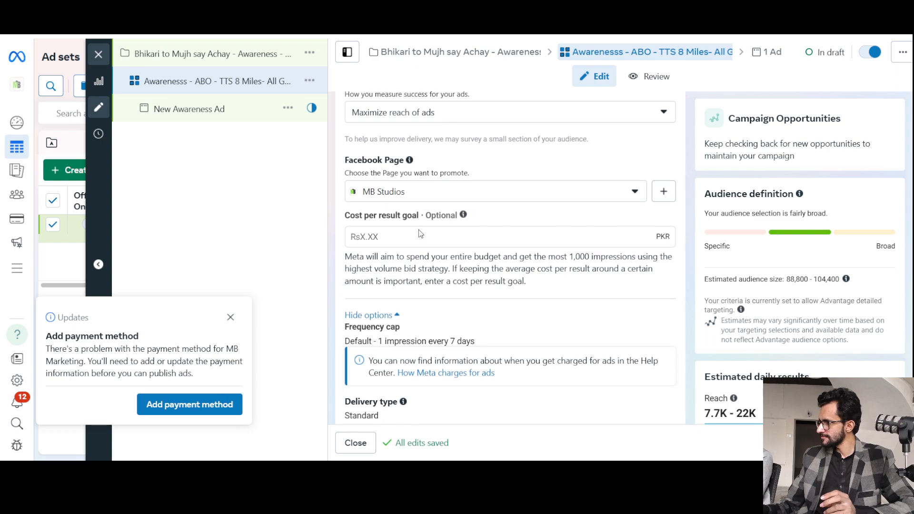
pyautogui.scroll(-10, 419, 233)
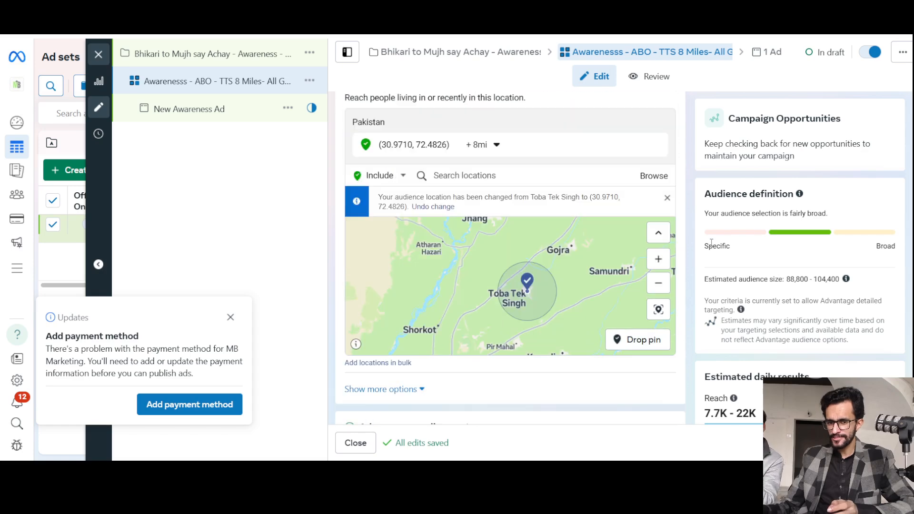
pyautogui.scroll(-5, 682, 256)
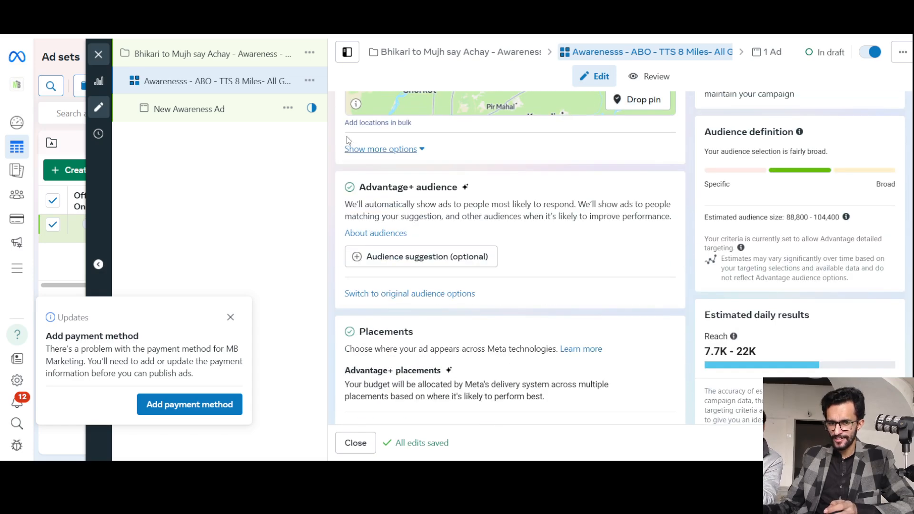
pyautogui.click(390, 150)
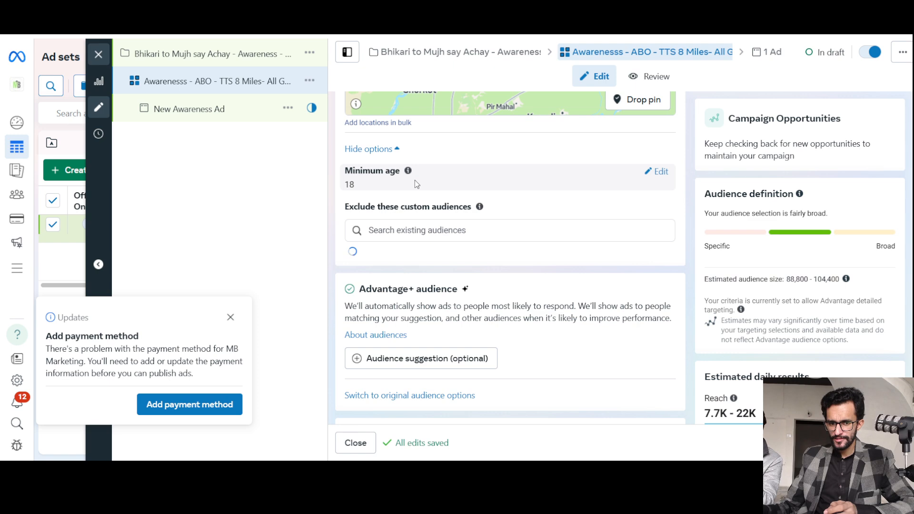
pyautogui.scroll(1, 493, 205)
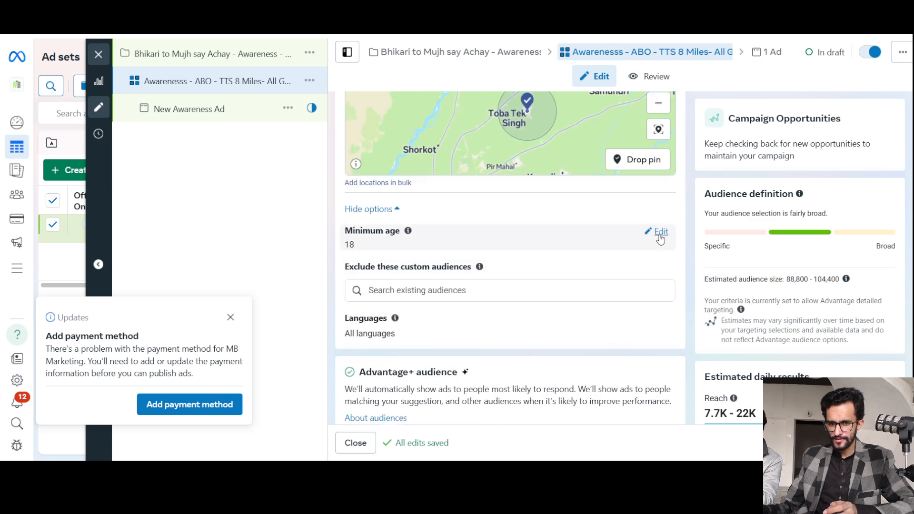
pyautogui.click(660, 232)
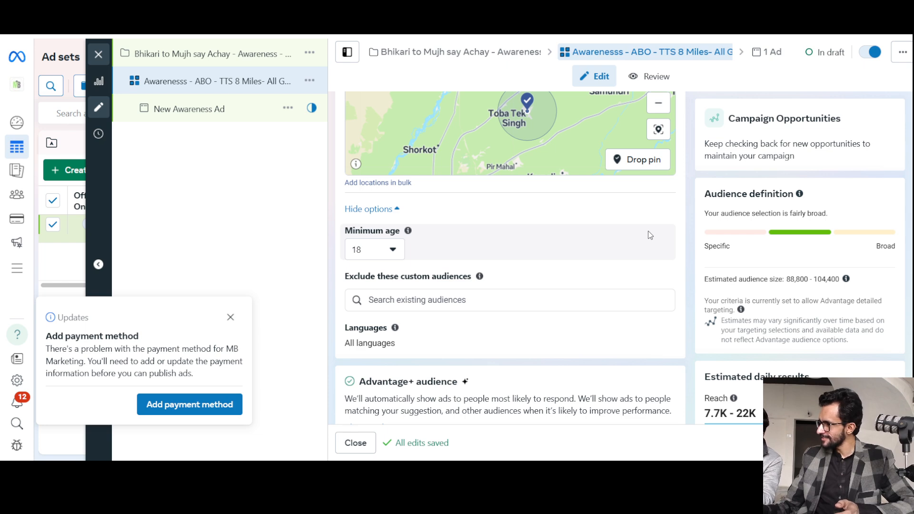
pyautogui.click(393, 249)
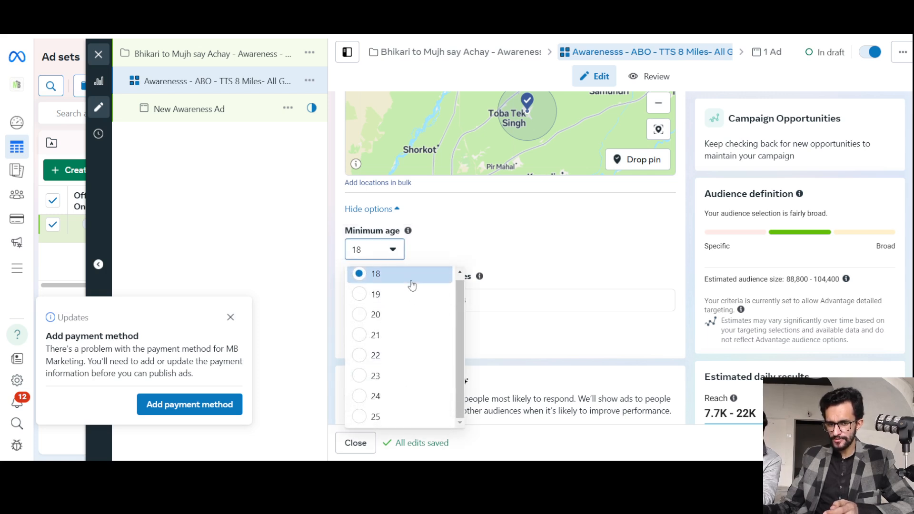
pyautogui.click(524, 235)
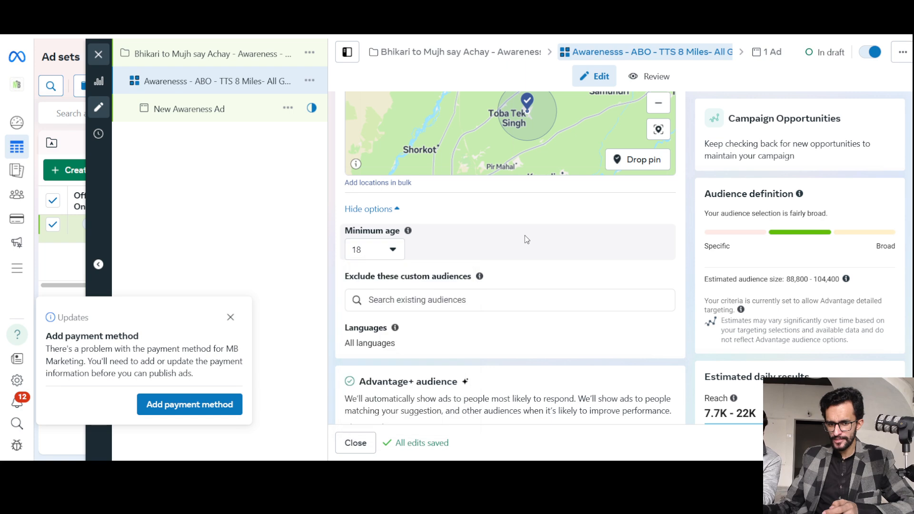
pyautogui.click(393, 253)
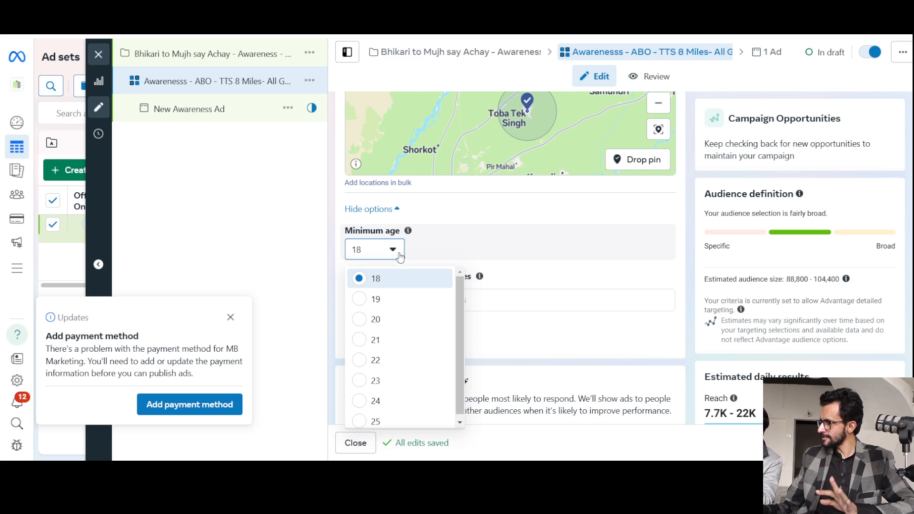
pyautogui.click(388, 301)
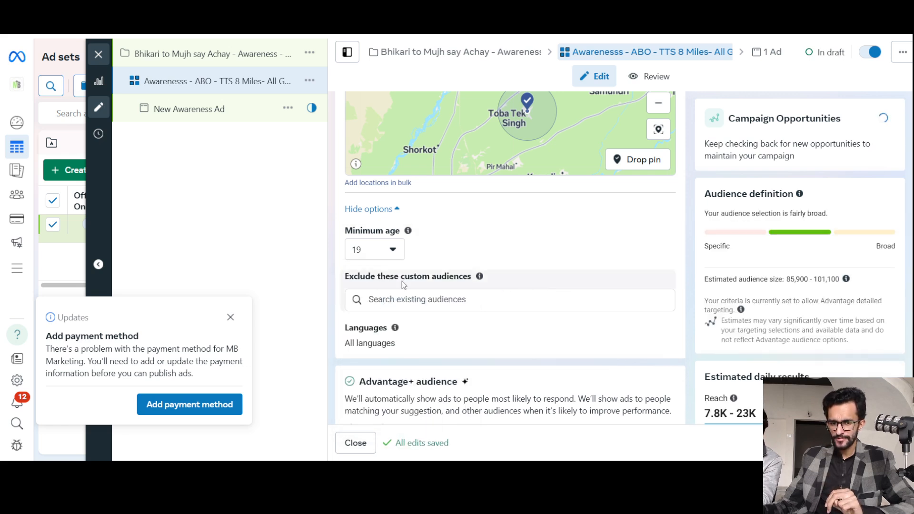
# Reveal the optional audience suggestion settings of the Advantage+ audience.
pyautogui.scroll(-1, 427, 289)
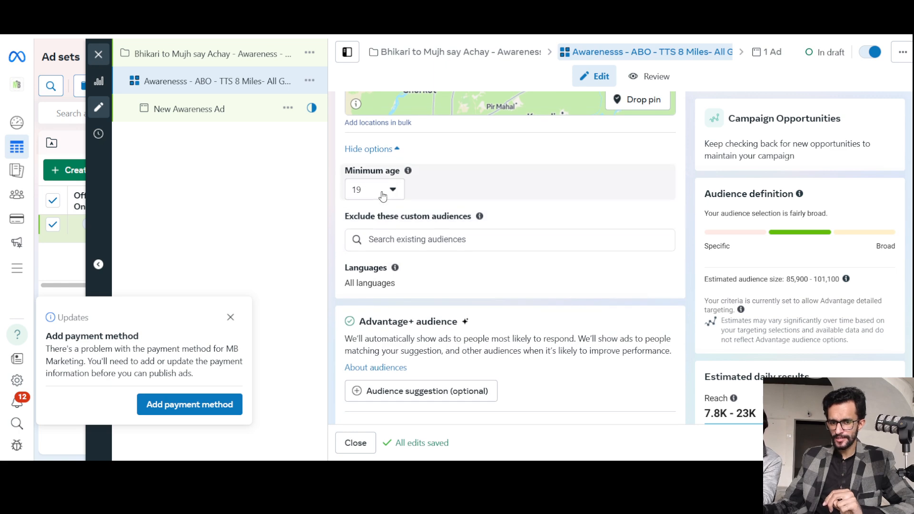
pyautogui.scroll(2, 463, 224)
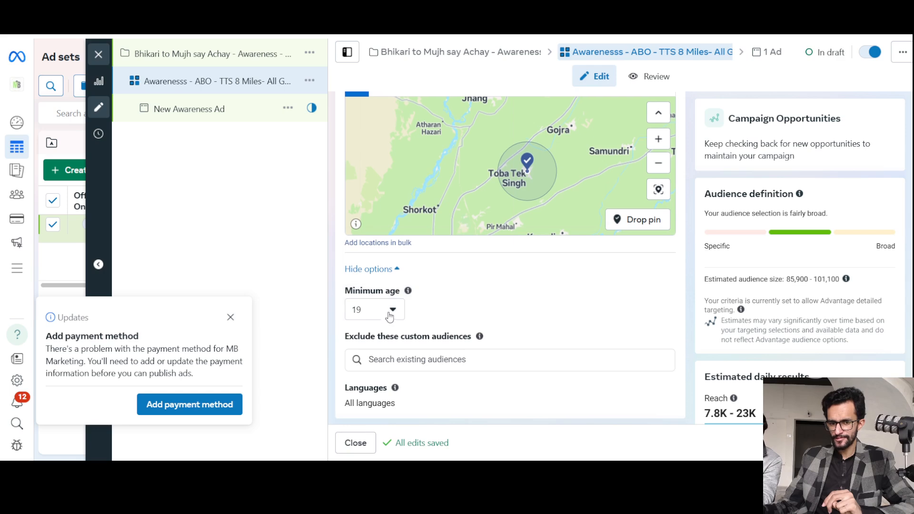
pyautogui.scroll(-2, 467, 311)
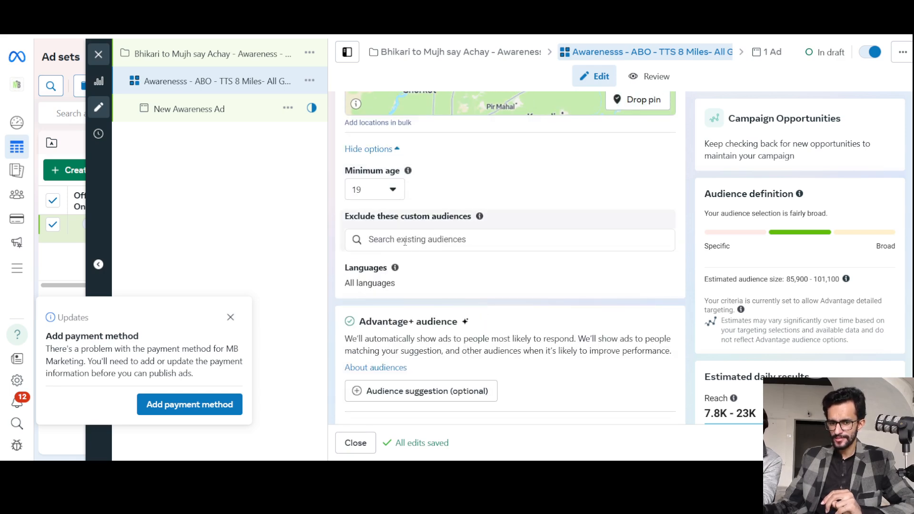
pyautogui.scroll(-1, 404, 241)
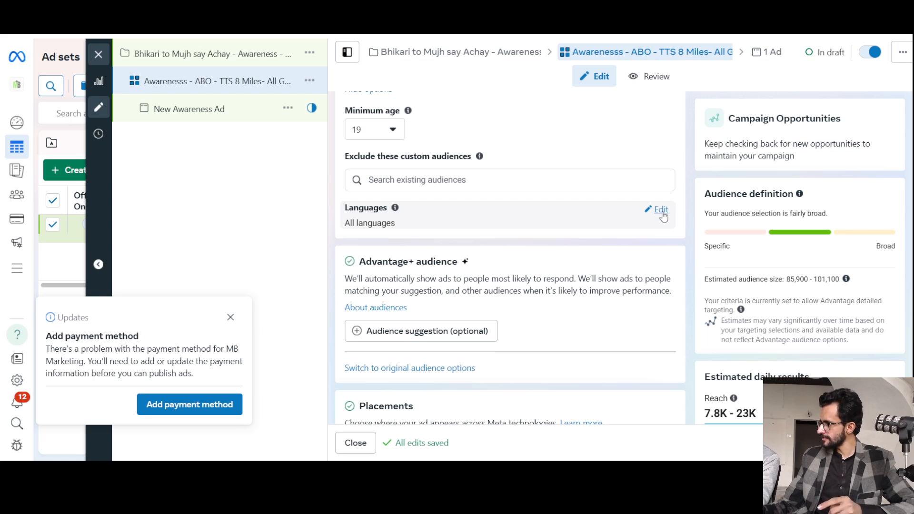
pyautogui.scroll(-2, 455, 241)
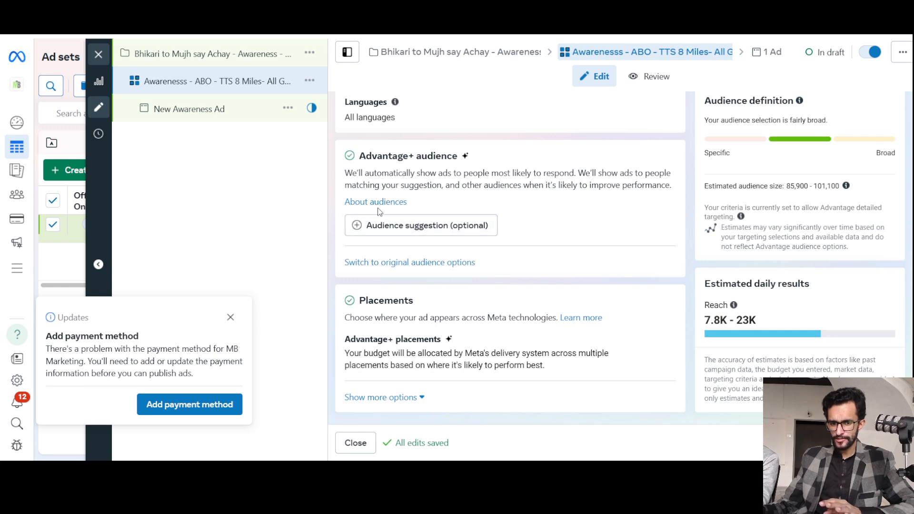
pyautogui.click(415, 225)
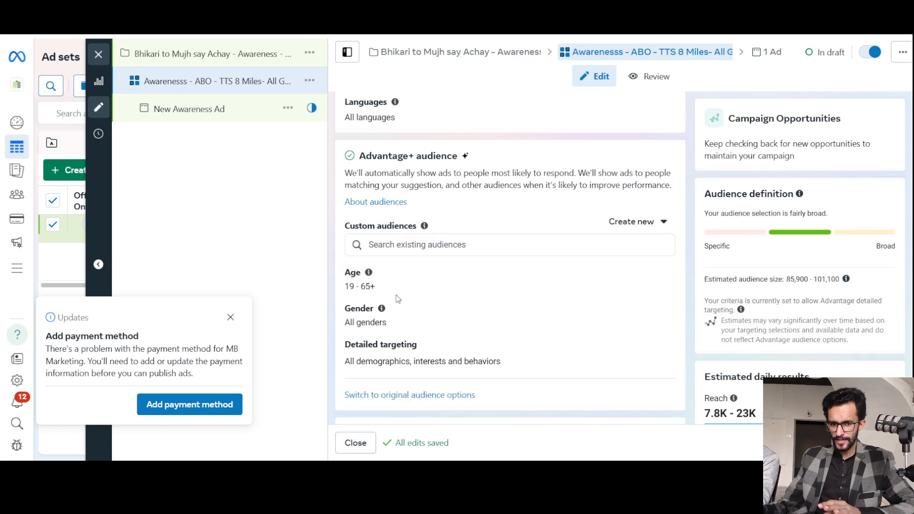
# Set the suggested age range of the Advantage+ audience to 19–26.
pyautogui.click(662, 276)
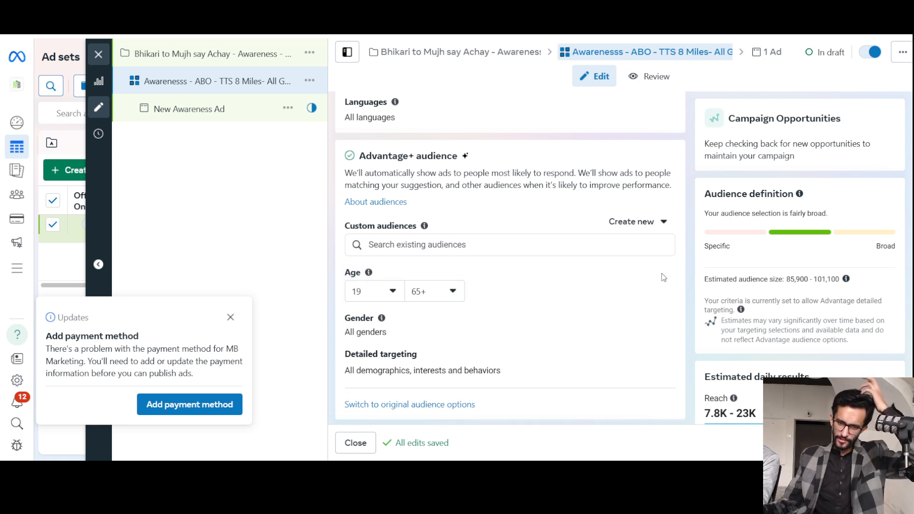
pyautogui.click(397, 294)
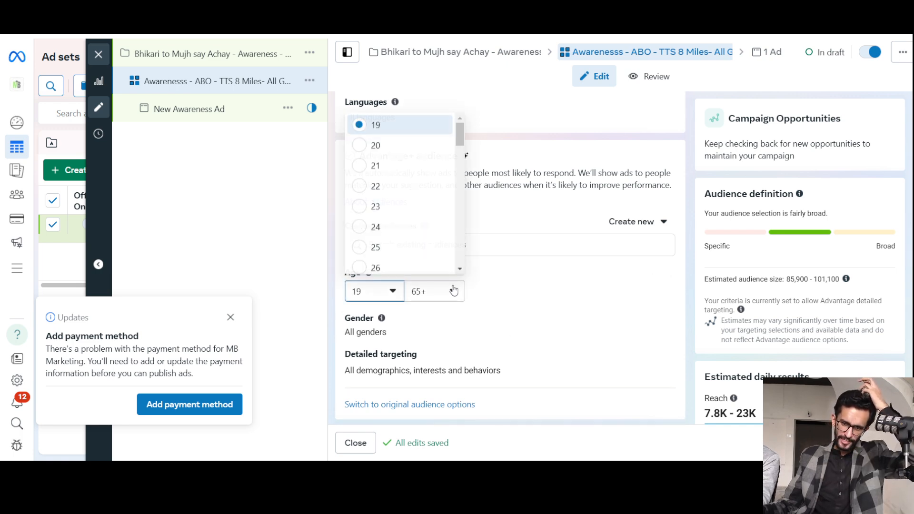
pyautogui.click(453, 290)
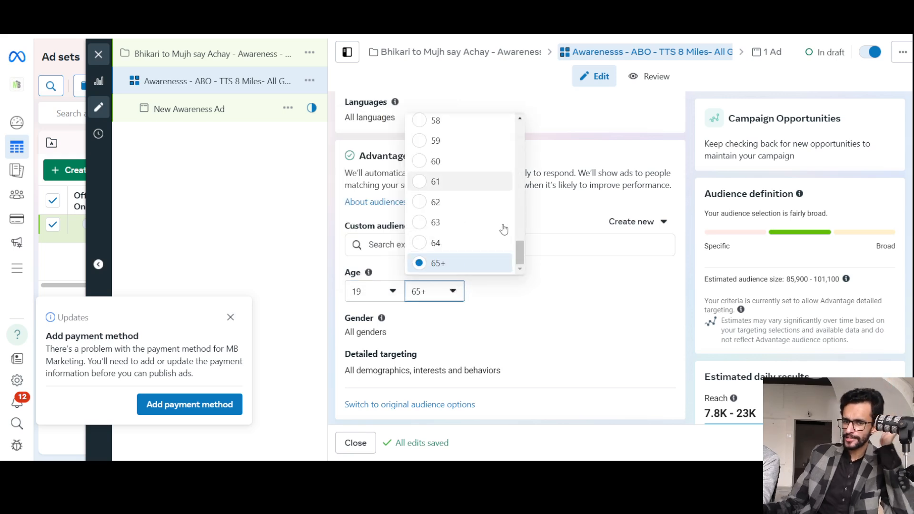
pyautogui.scroll(2, 504, 238)
pyautogui.scroll(3, 486, 223)
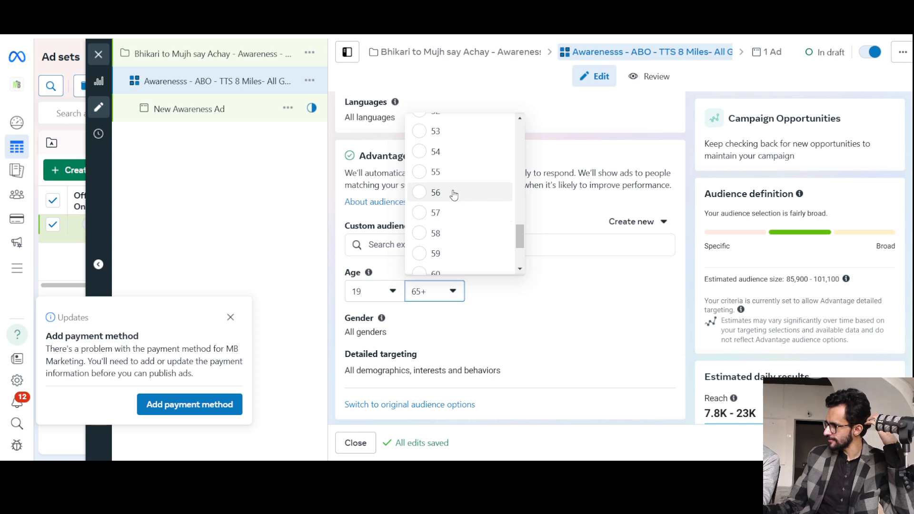
pyautogui.scroll(4, 453, 194)
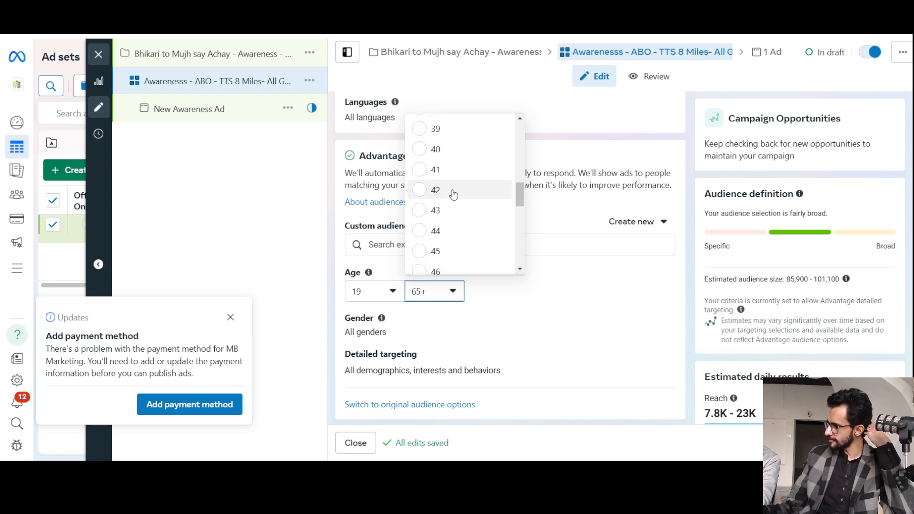
pyautogui.scroll(3, 453, 194)
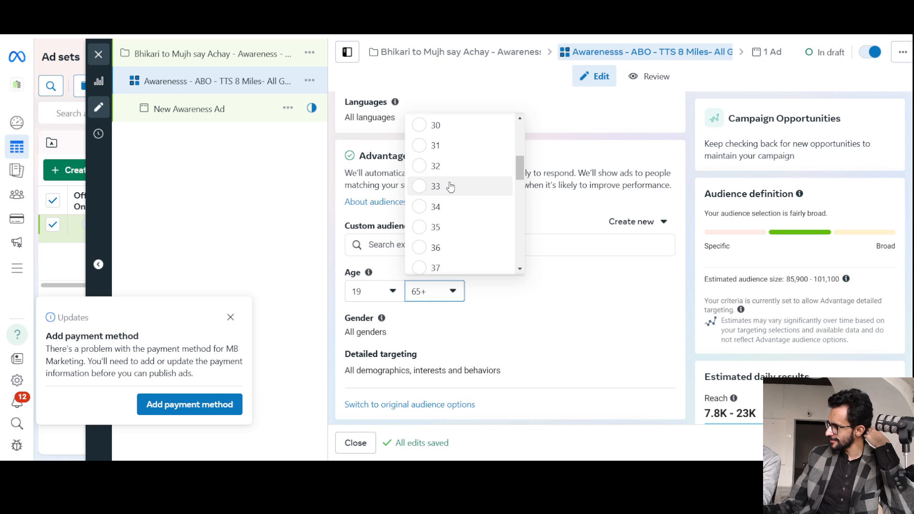
pyautogui.scroll(3, 452, 187)
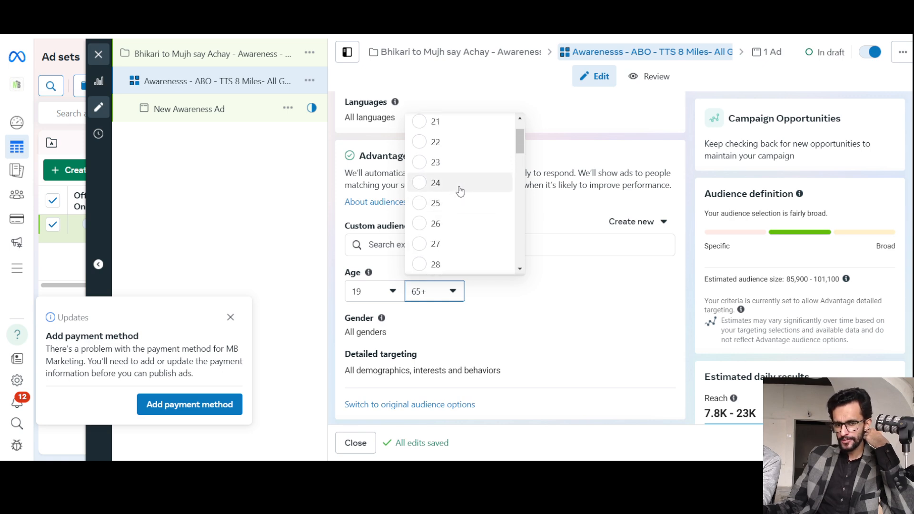
pyautogui.click(459, 222)
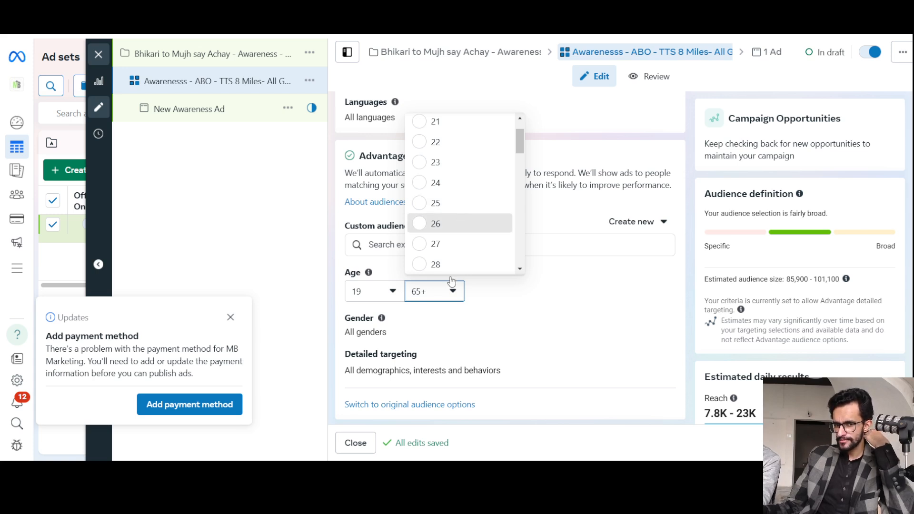
pyautogui.click(450, 294)
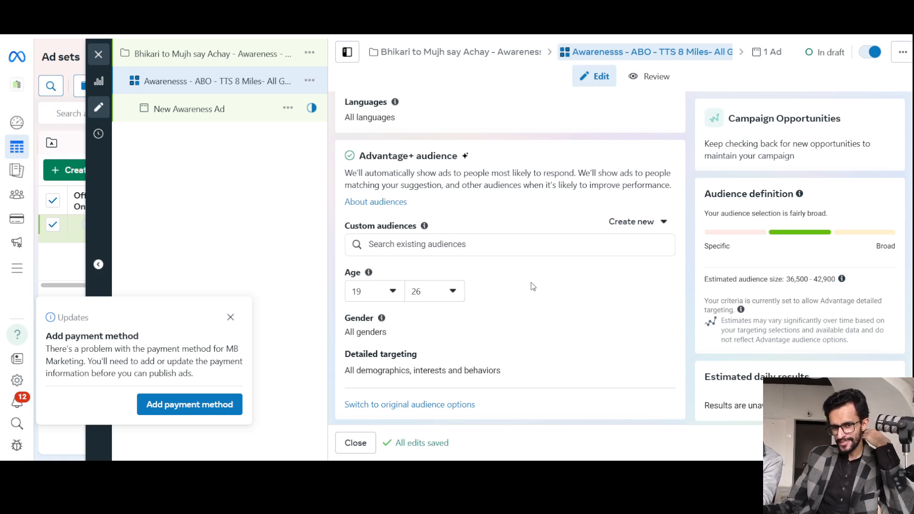
# Open the gender and detailed targeting suggestions of the Advantage+ audience for editing, leaving gender at All.
pyautogui.scroll(-1, 533, 286)
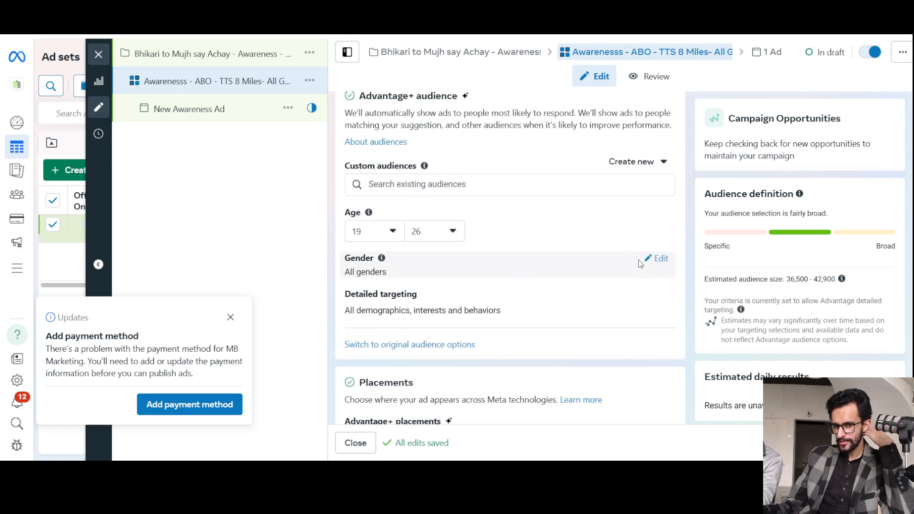
pyautogui.click(659, 260)
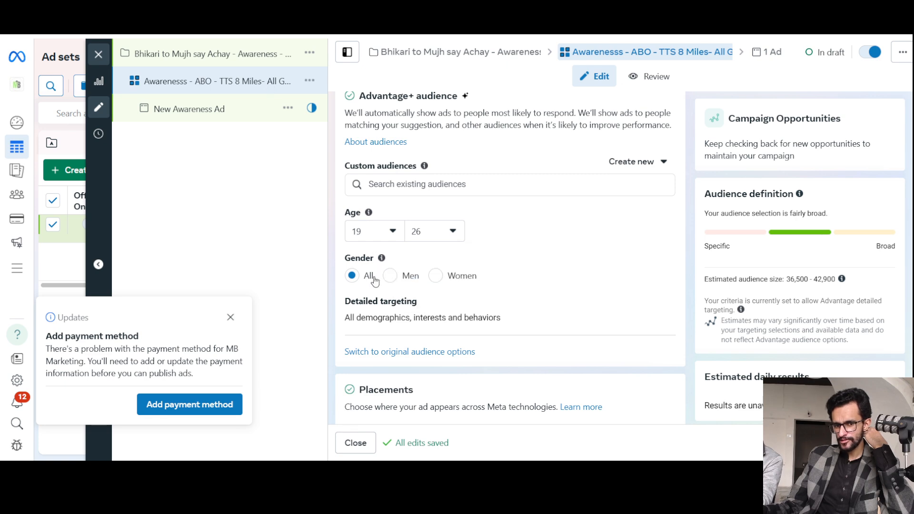
pyautogui.scroll(-1, 563, 261)
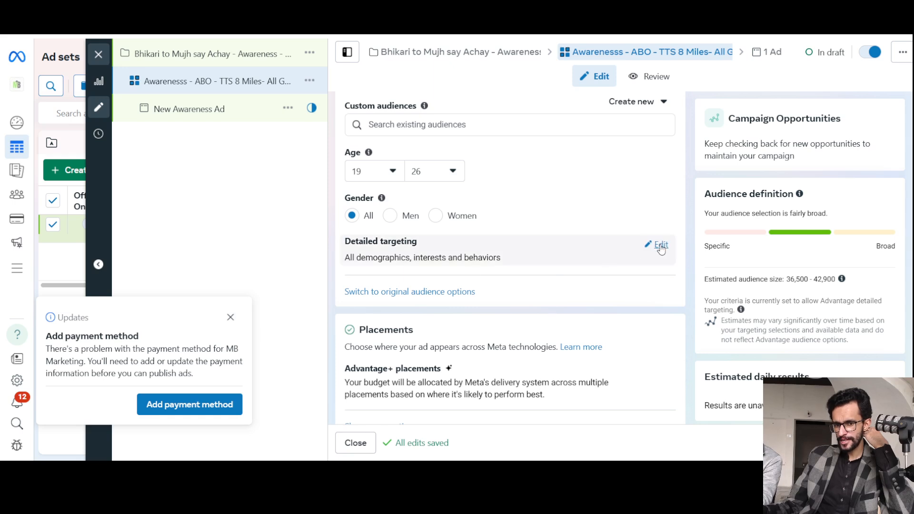
pyautogui.click(657, 244)
pyautogui.click(421, 275)
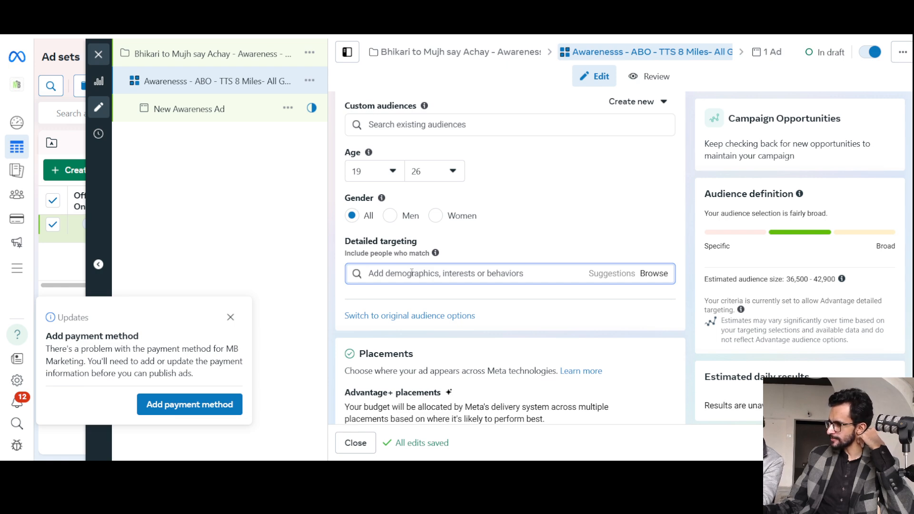
pyautogui.write('on')
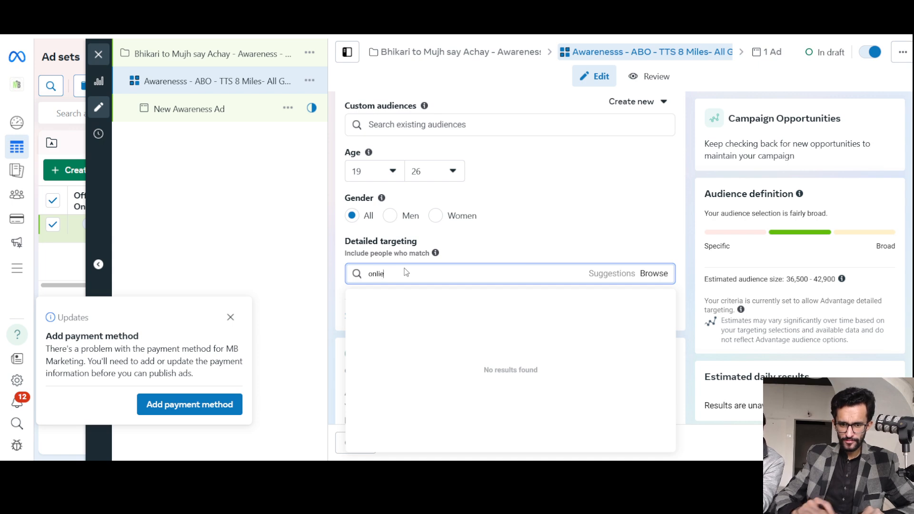
pyautogui.write('lie')
pyautogui.press('BackSpace')
pyautogui.press('BackSpace')
pyautogui.press('BackSpace')
pyautogui.press('BackSpace')
pyautogui.press('BackSpace')
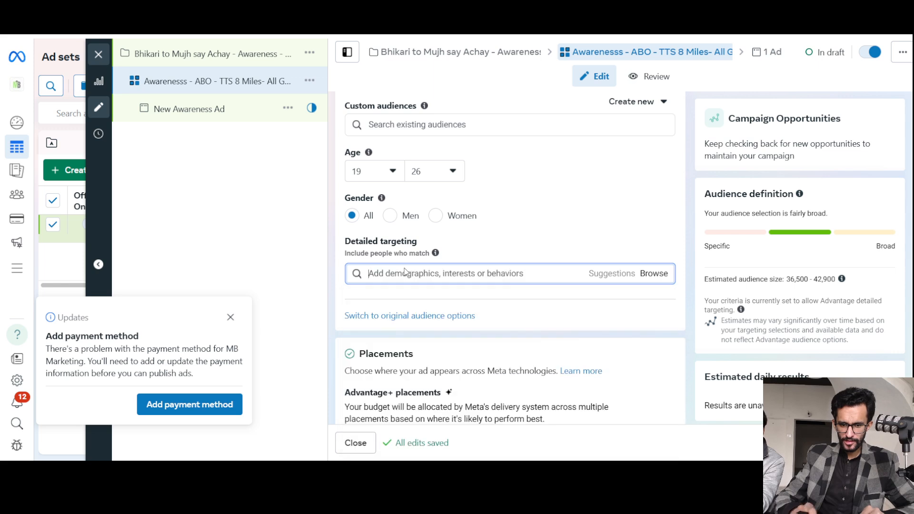
# Add the interests University (higher education) and Sports (sports) to the detailed targeting.
pyautogui.write('university')
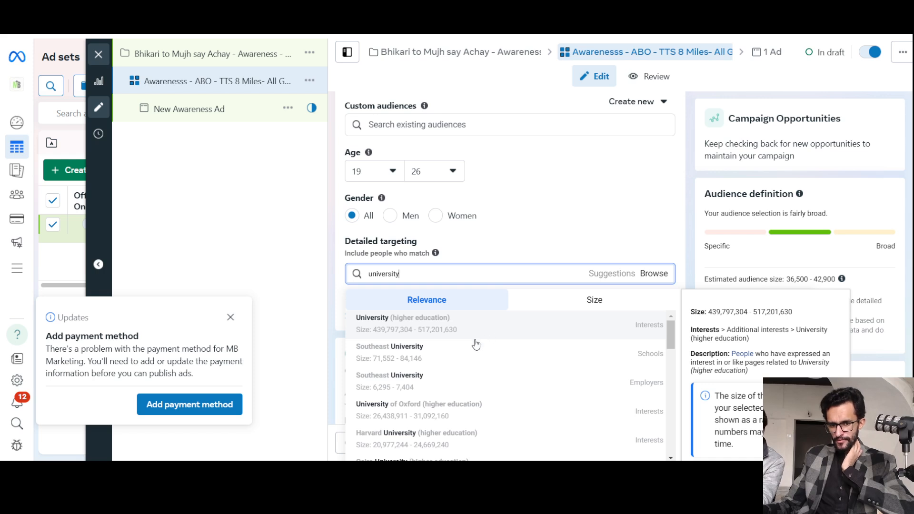
pyautogui.press('Return')
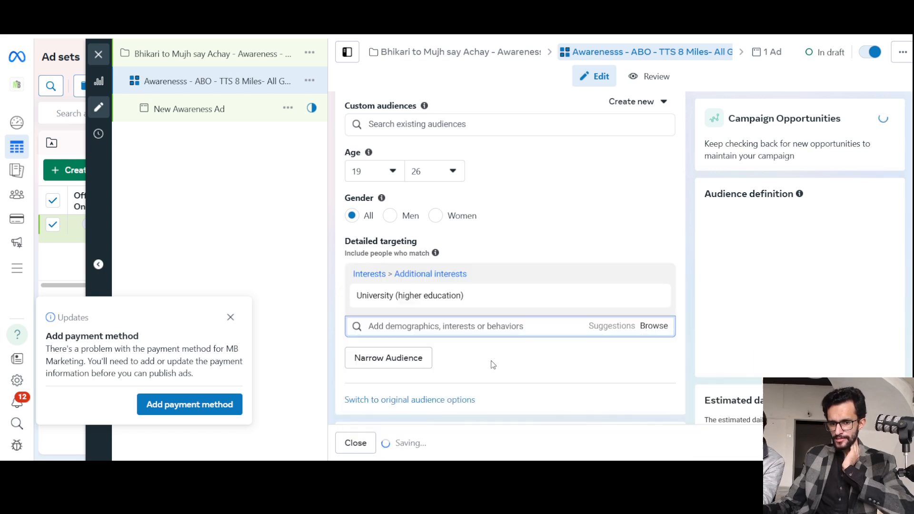
pyautogui.scroll(-1, 547, 278)
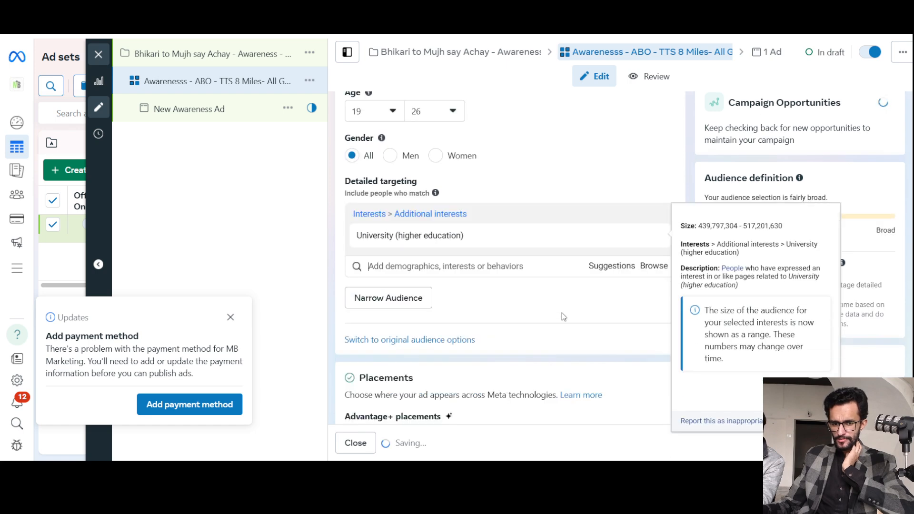
pyautogui.click(453, 263)
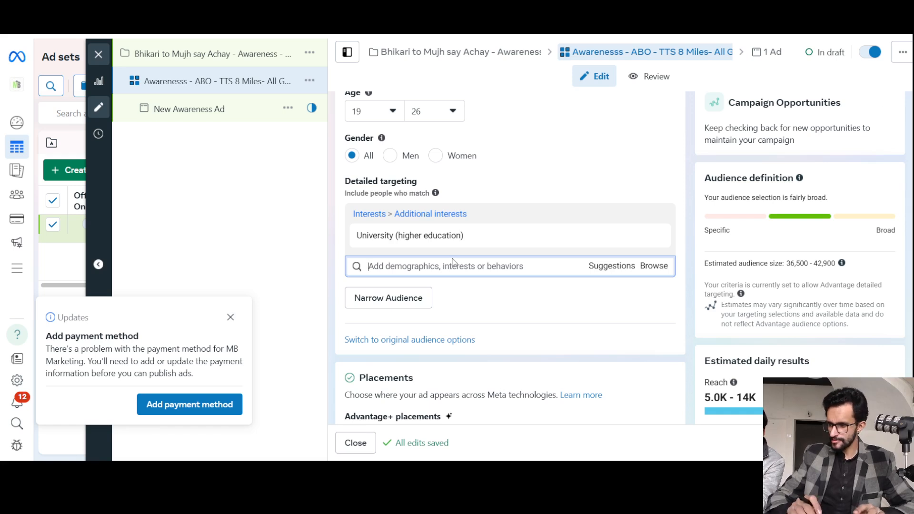
pyautogui.write('sports')
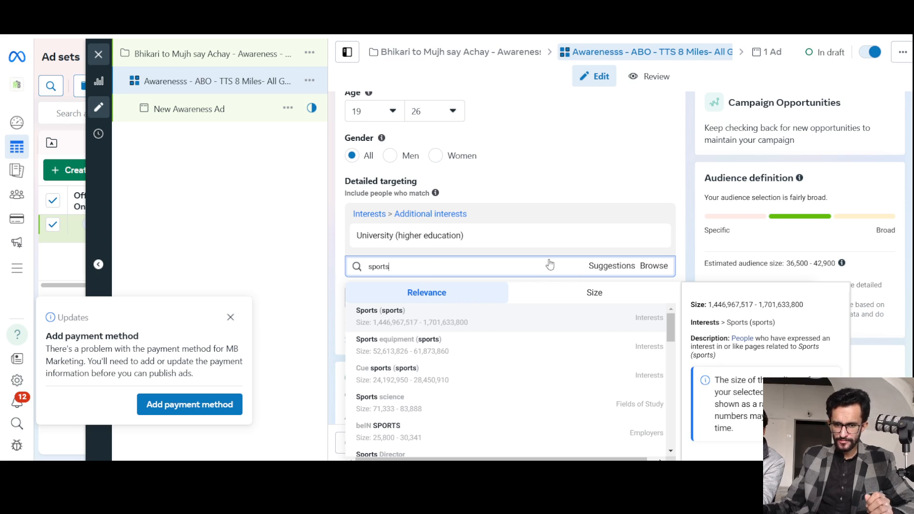
pyautogui.press('Return')
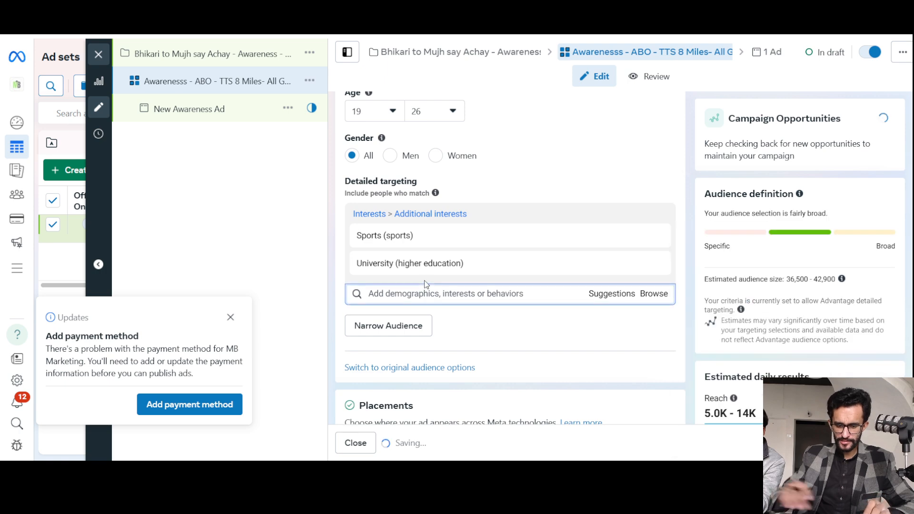
# Search the detailed targeting for "skills" and "tech skills", and add the behavior Technology early adopters.
pyautogui.write('skills')
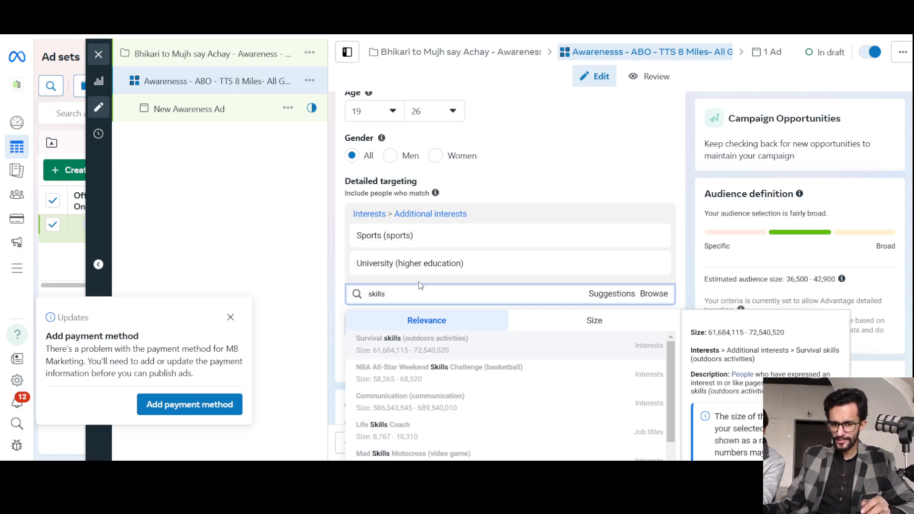
pyautogui.doubleClick(415, 293)
pyautogui.write('t')
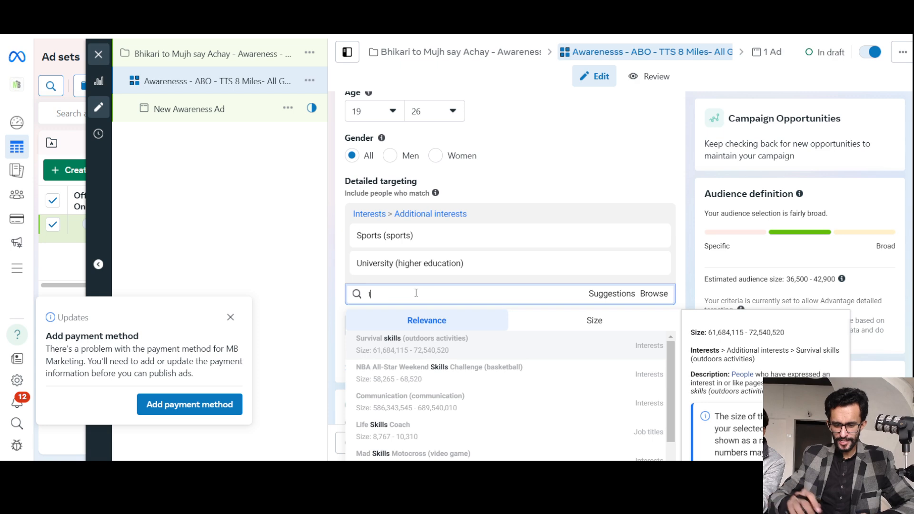
pyautogui.write('ech ski')
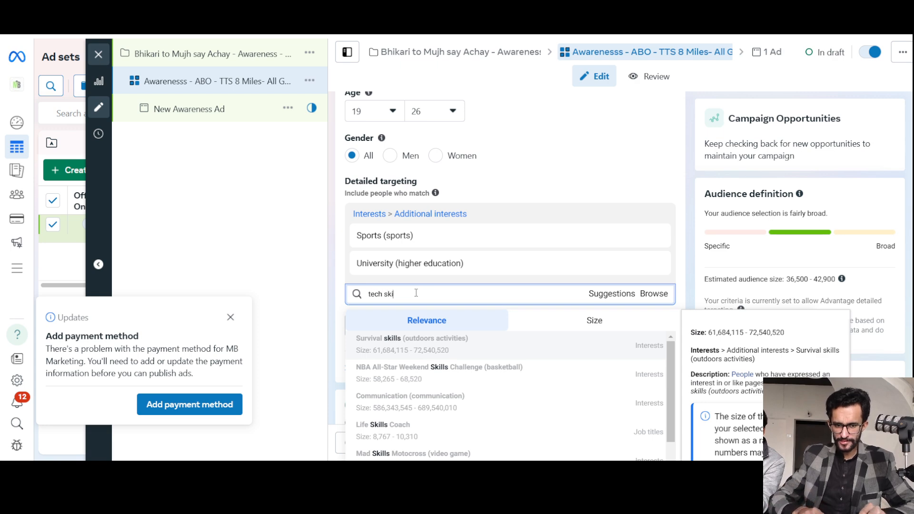
pyautogui.write('lls')
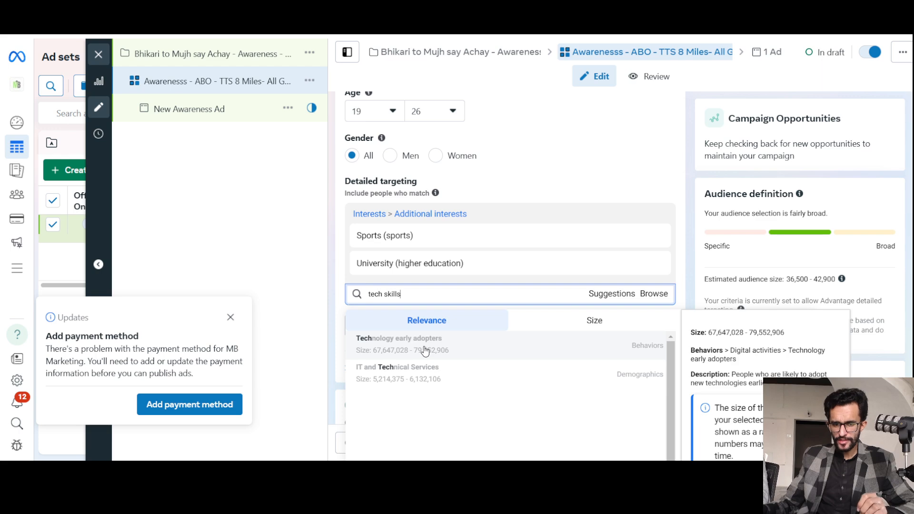
pyautogui.press('Return')
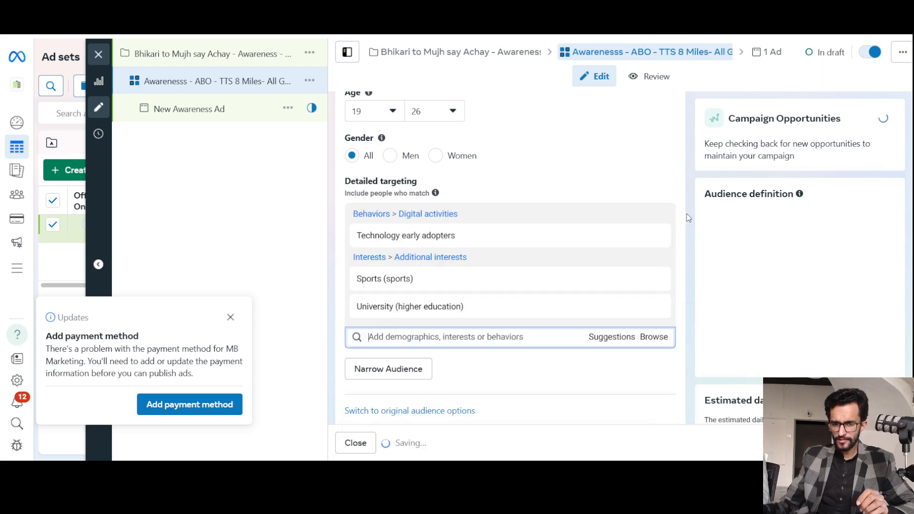
# Add the suggested interests Physical fitness (fitness), Bachelor's degree (higher education) and Postgraduate education (higher education) to the detailed targeting.
pyautogui.scroll(-3, 692, 226)
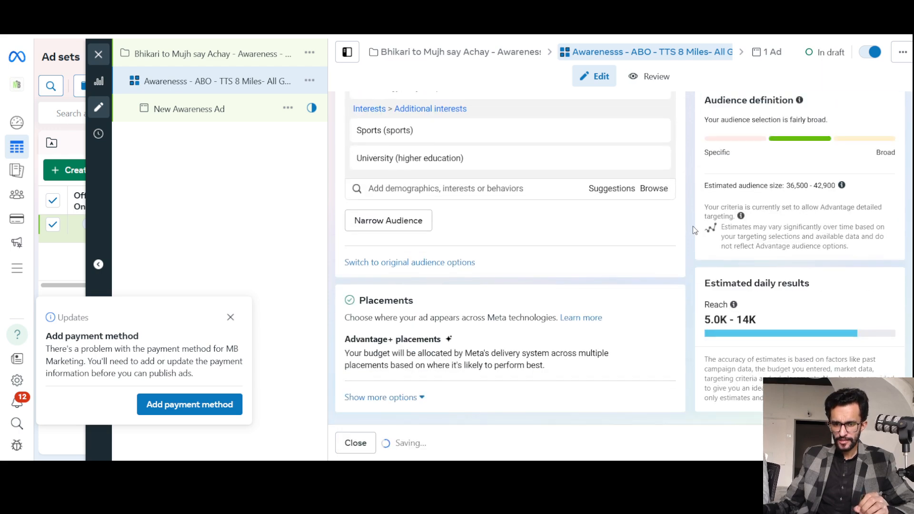
pyautogui.click(605, 190)
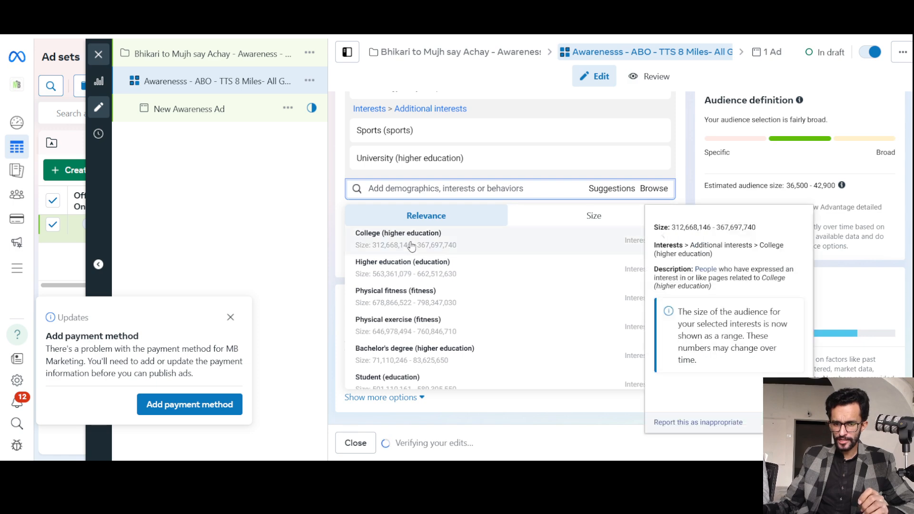
pyautogui.click(411, 301)
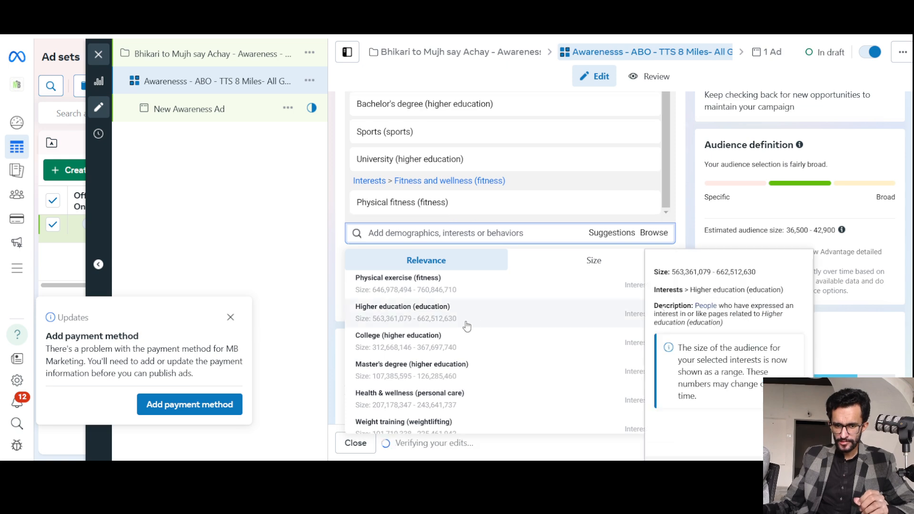
pyautogui.scroll(-1, 462, 328)
pyautogui.scroll(-3, 438, 375)
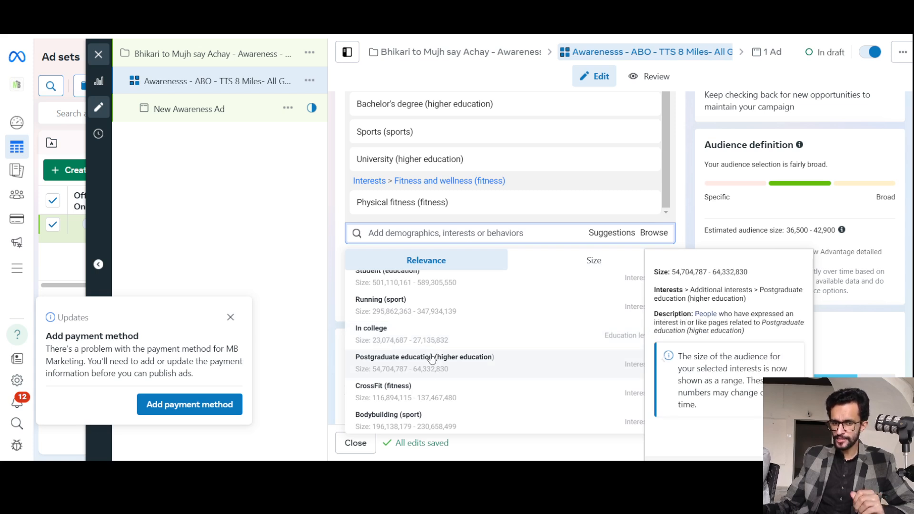
pyautogui.click(431, 358)
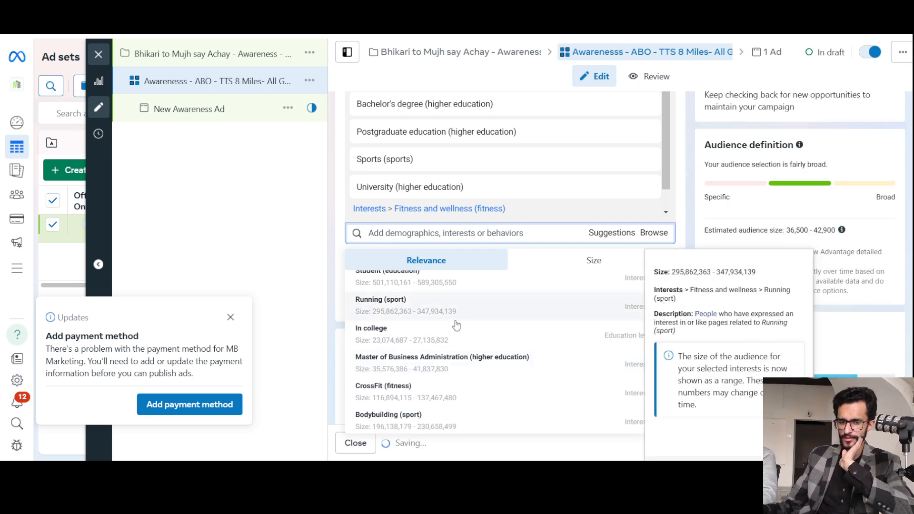
# Add the suggested behavior Small business owners to the detailed targeting.
pyautogui.scroll(-2, 483, 346)
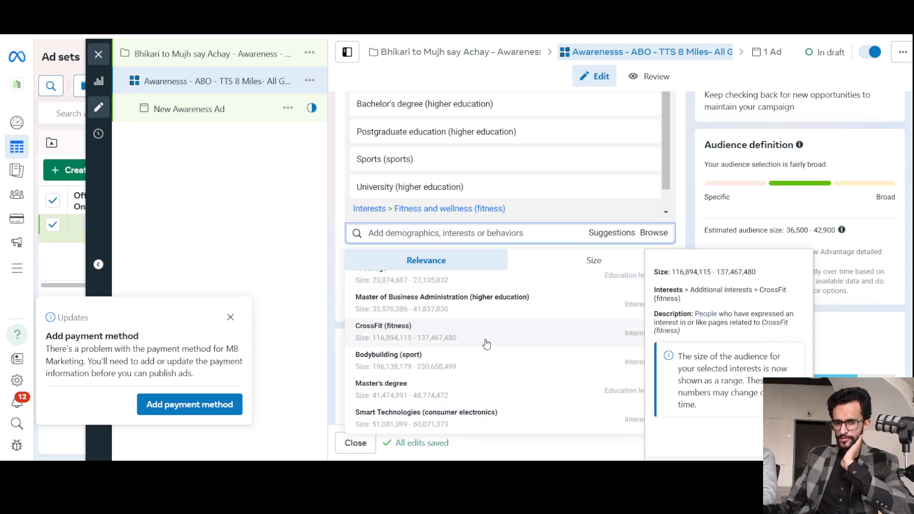
pyautogui.scroll(-2, 479, 345)
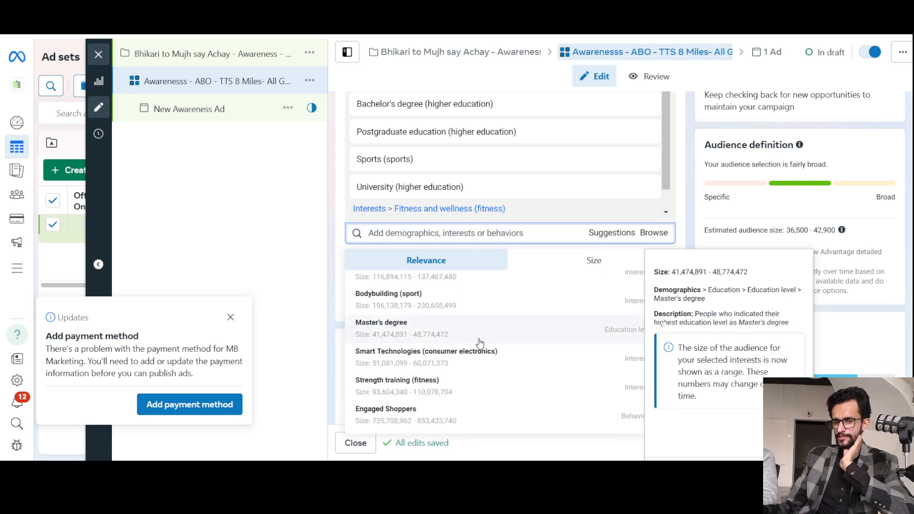
pyautogui.scroll(-2, 480, 342)
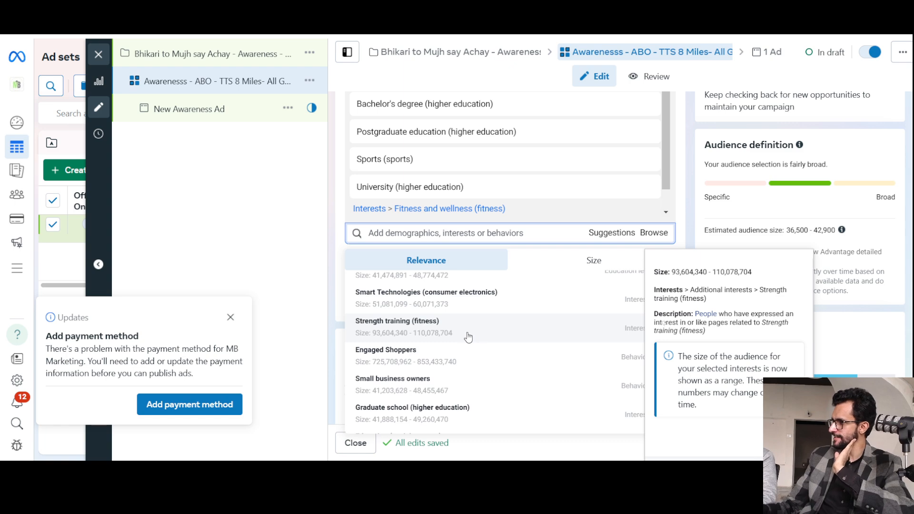
pyautogui.moveTo(480, 351)
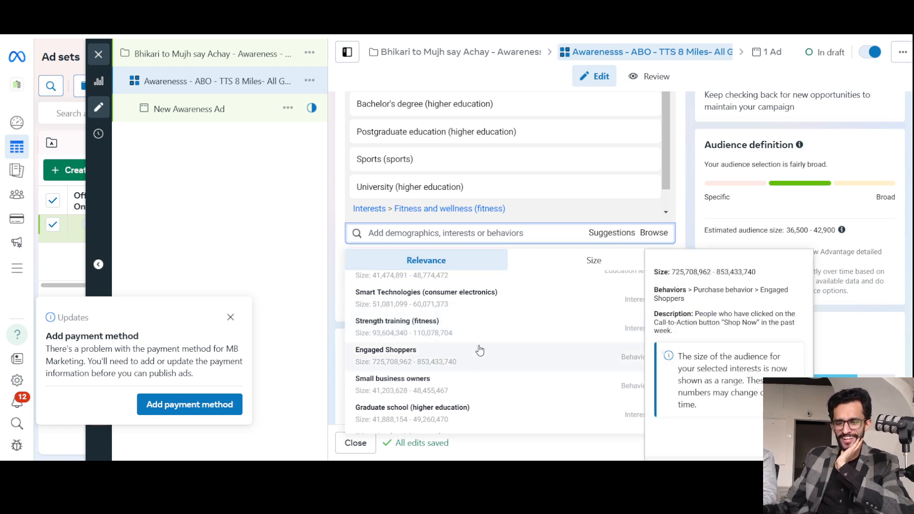
pyautogui.moveTo(408, 379)
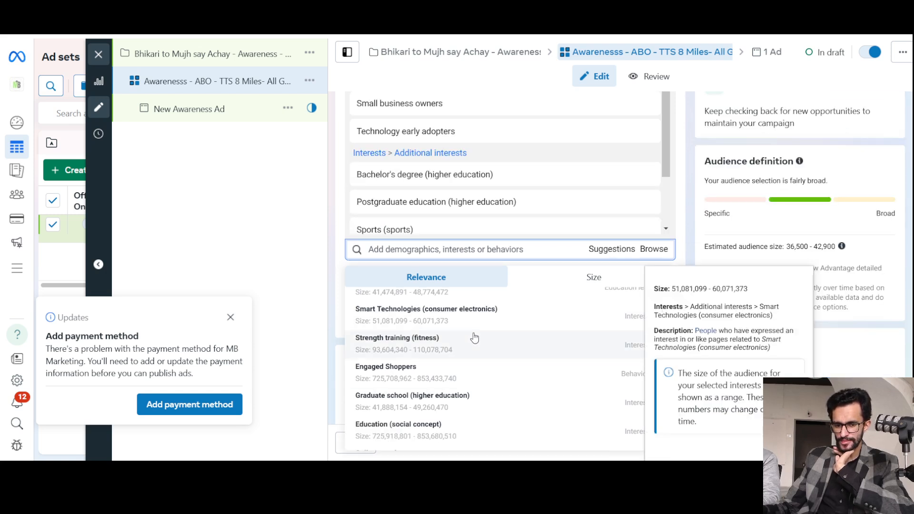
# Add the suggested interest Entrepreneurship (business & finance) to the detailed targeting and close the suggestions.
pyautogui.scroll(-3, 514, 343)
pyautogui.scroll(-2, 515, 342)
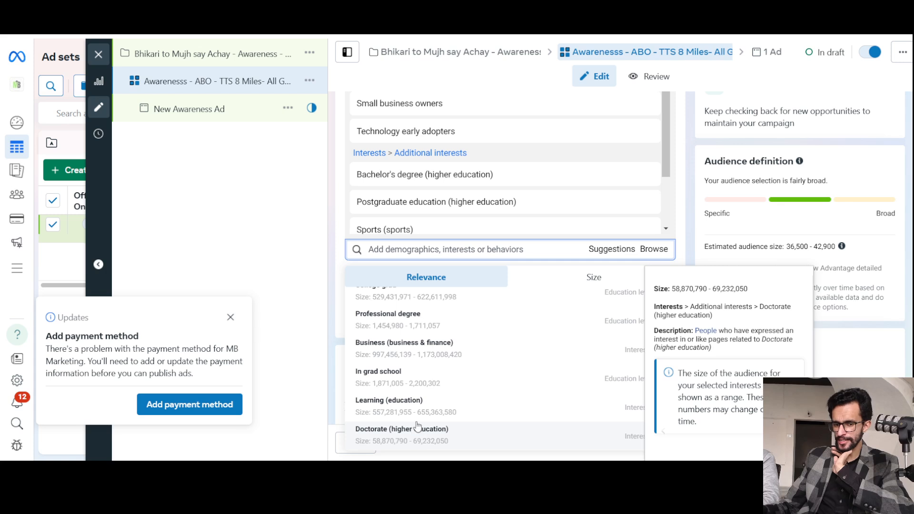
pyautogui.scroll(3, 457, 354)
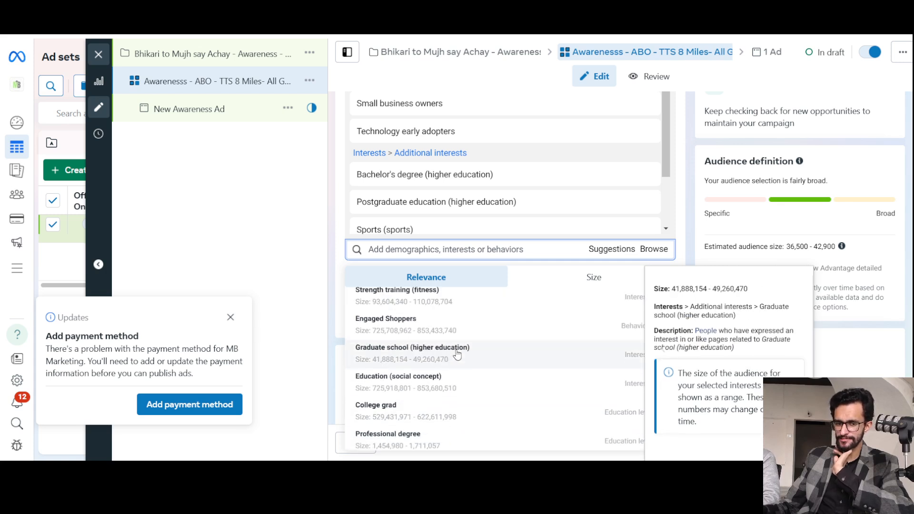
pyautogui.scroll(5, 459, 354)
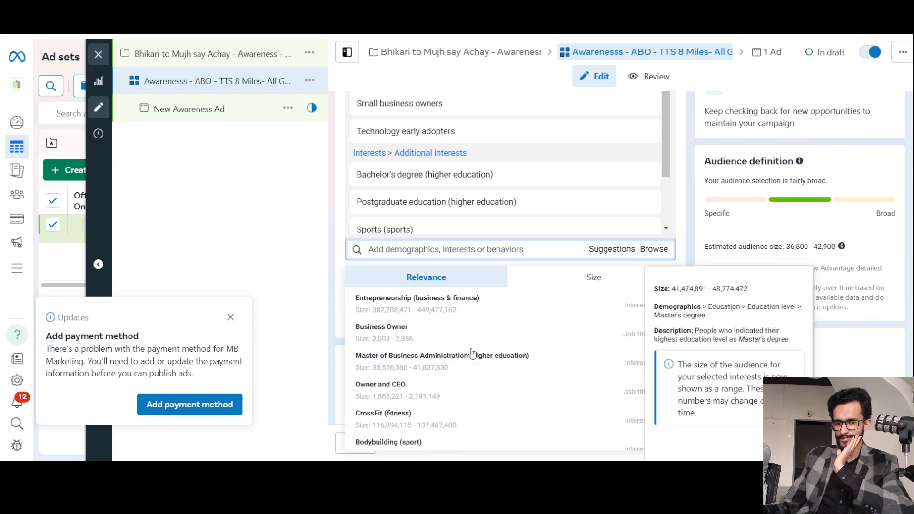
pyautogui.scroll(3, 461, 359)
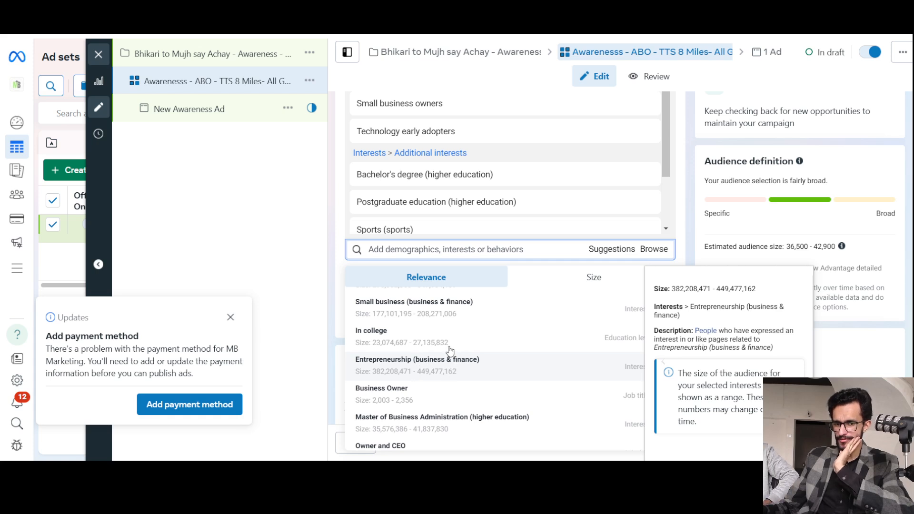
pyautogui.click(451, 356)
pyautogui.scroll(4, 461, 366)
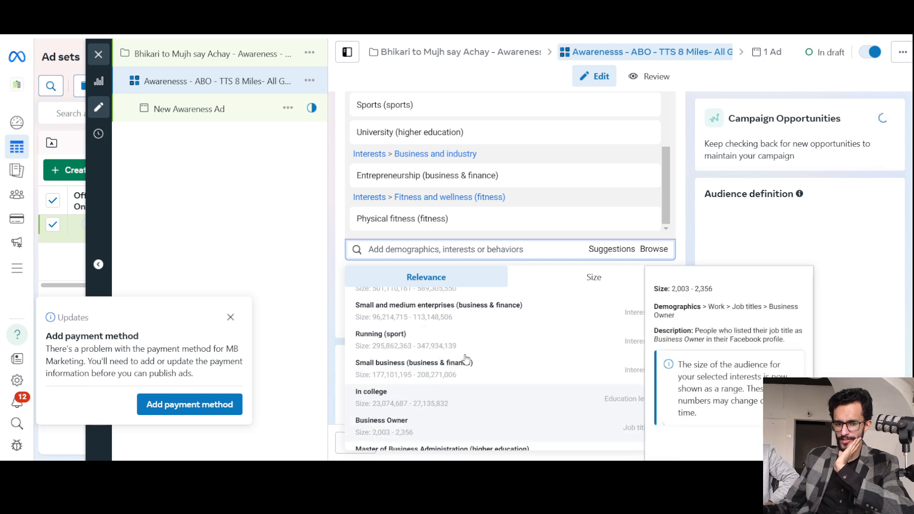
pyautogui.scroll(1, 472, 334)
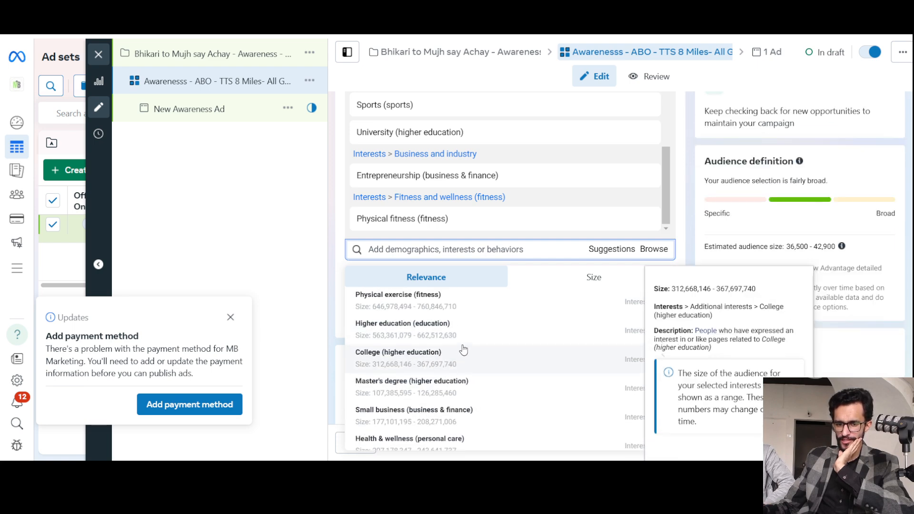
pyautogui.click(687, 177)
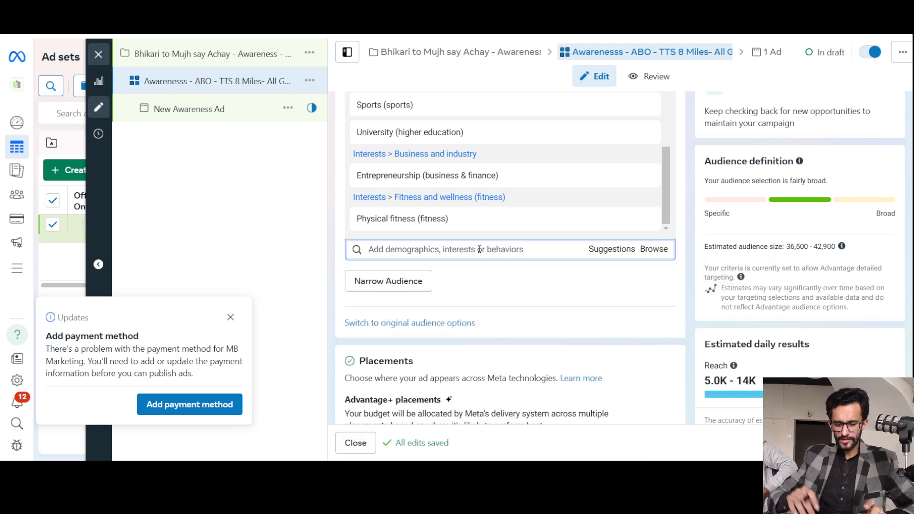
# Search the detailed targeting for "sports" and "punjabi", and clear the search.
pyautogui.write('sports')
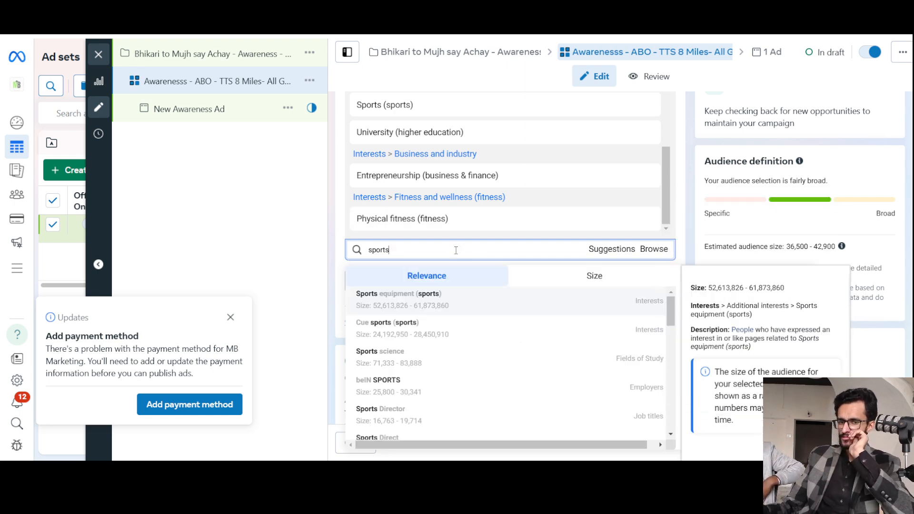
pyautogui.doubleClick(380, 249)
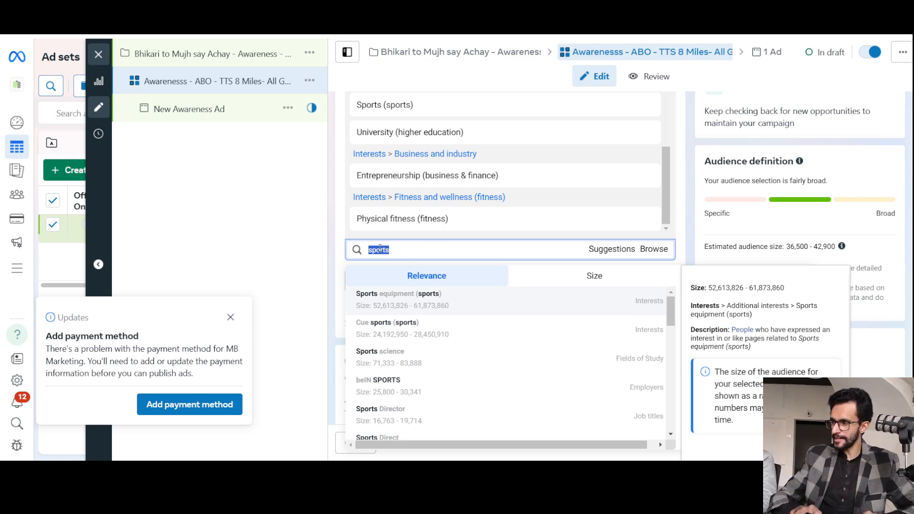
pyautogui.write('p')
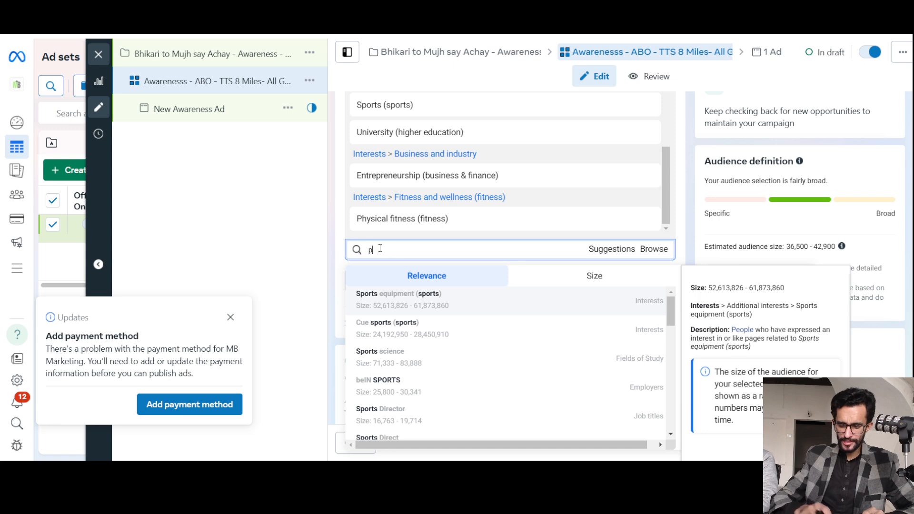
pyautogui.write('unjabi')
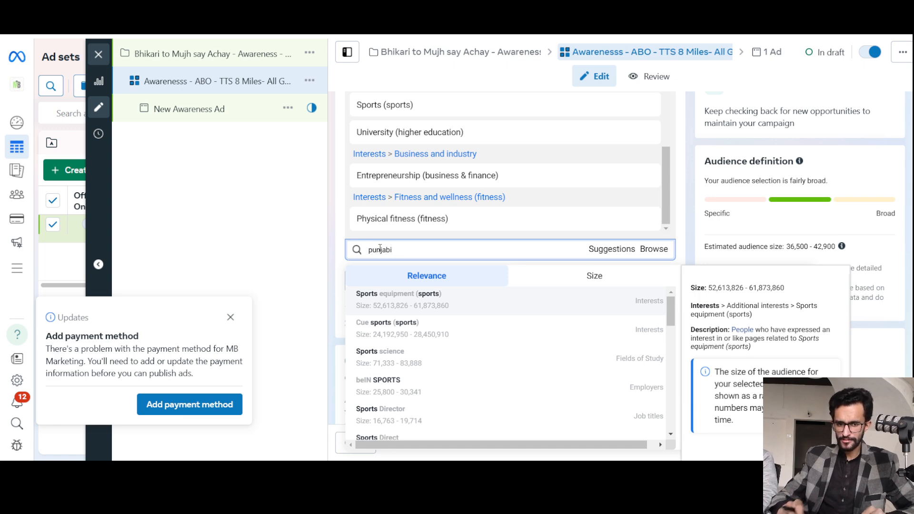
pyautogui.press('BackSpace')
pyautogui.press('BackSpace')
pyautogui.press('BackSpace')
pyautogui.press('BackSpace')
pyautogui.press('BackSpace')
pyautogui.press('BackSpace')
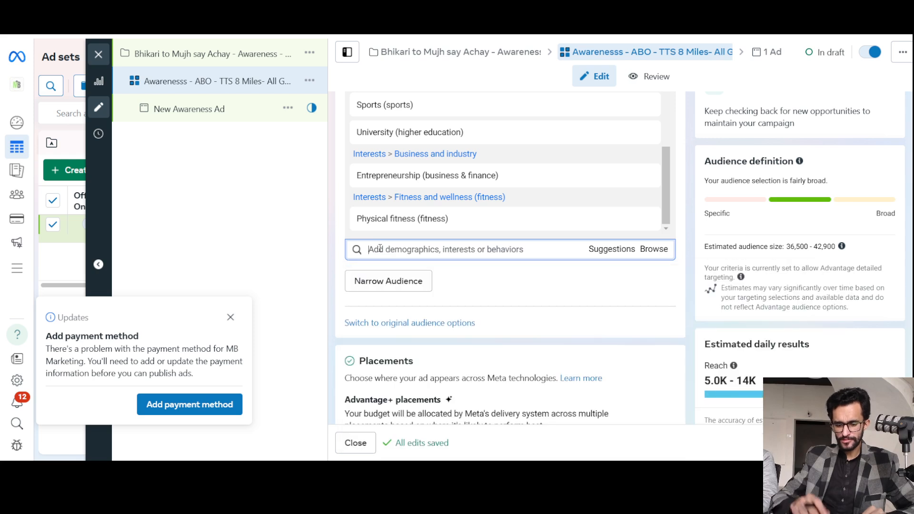
# Search the detailed targeting for "songs" and "arjit singh", and clear the search.
pyautogui.write('songs')
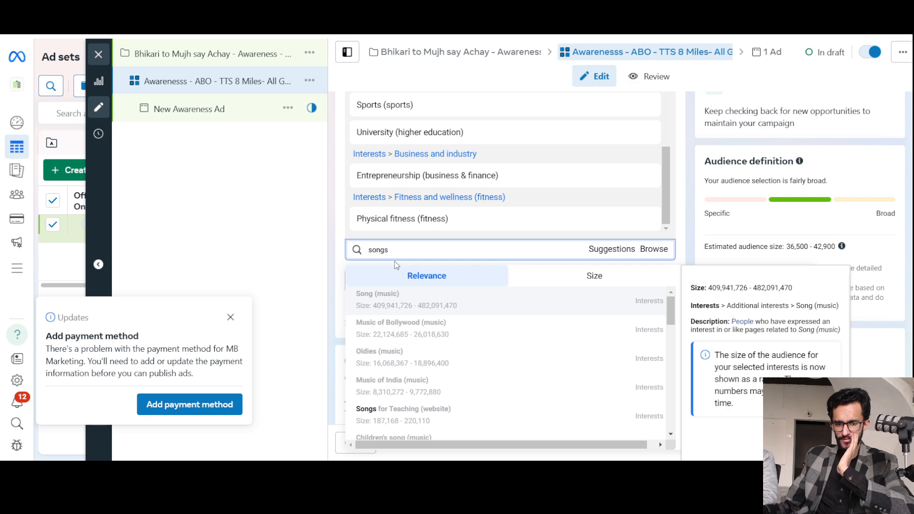
pyautogui.doubleClick(385, 250)
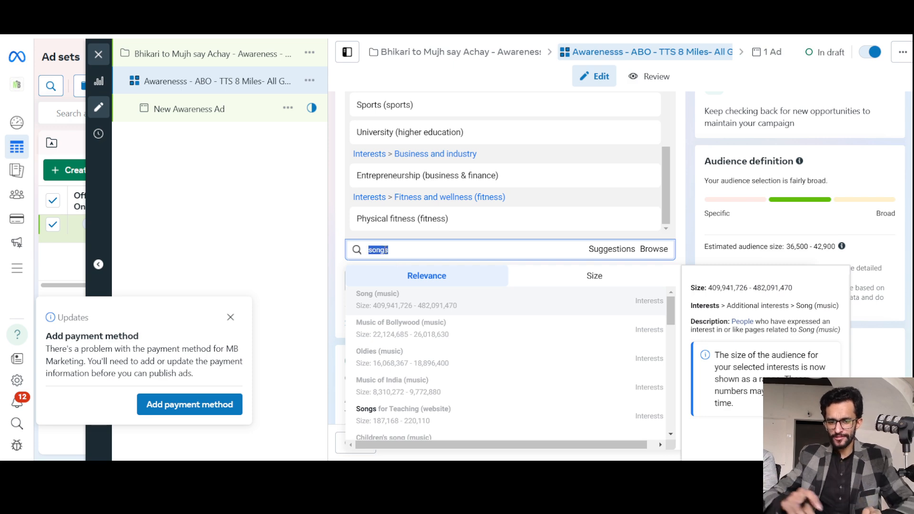
pyautogui.write('arjit sin')
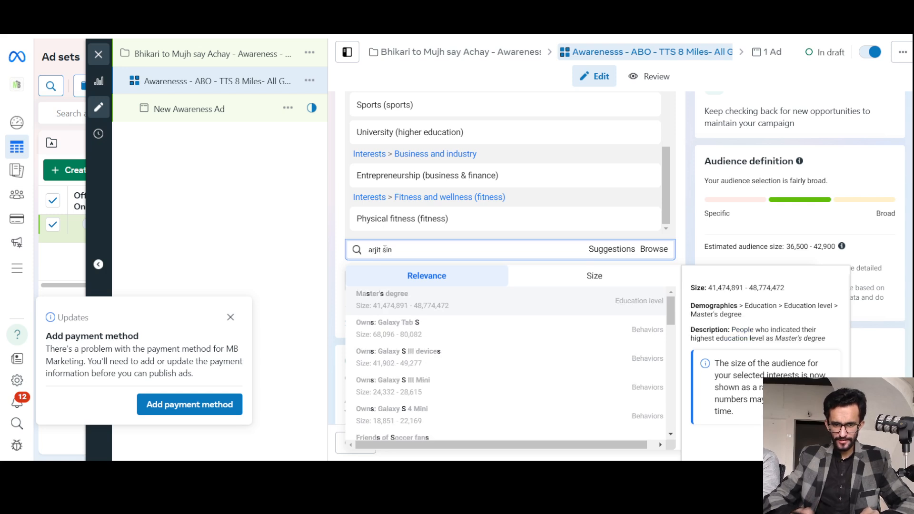
pyautogui.write('gh')
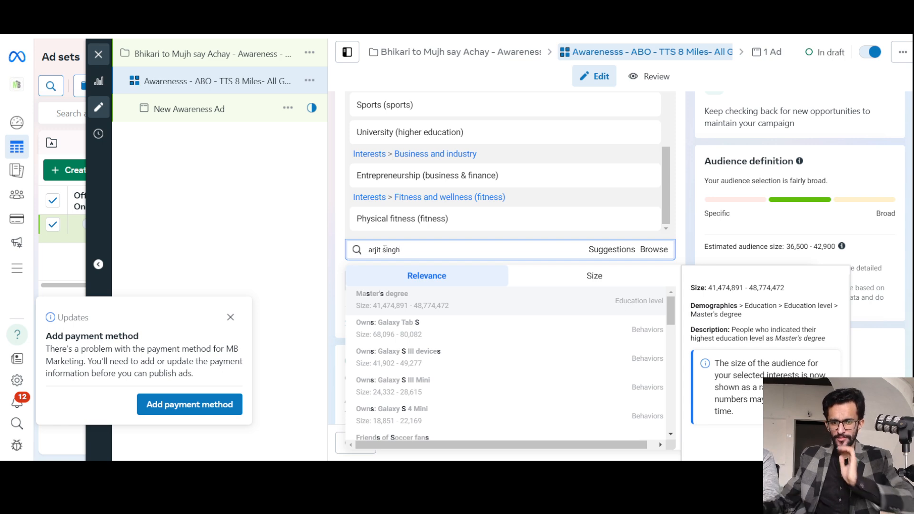
pyautogui.tripleClick(384, 249)
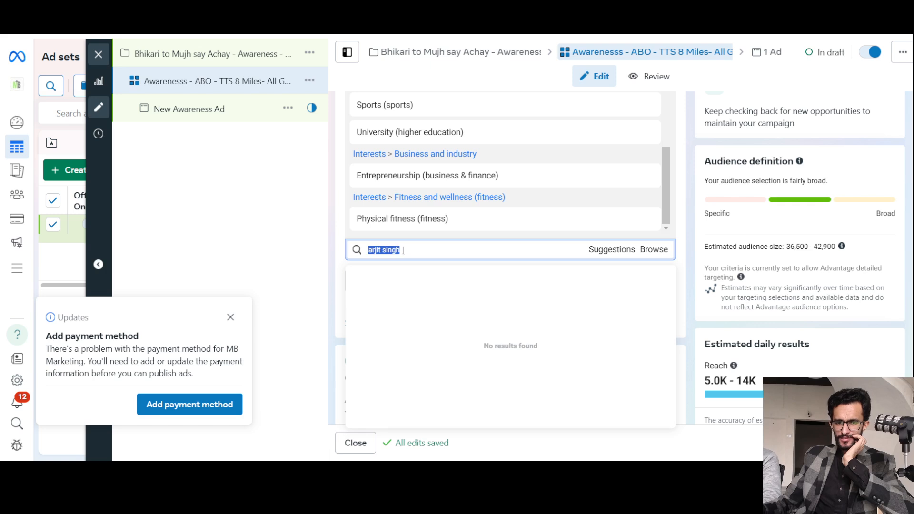
pyautogui.press('BackSpace')
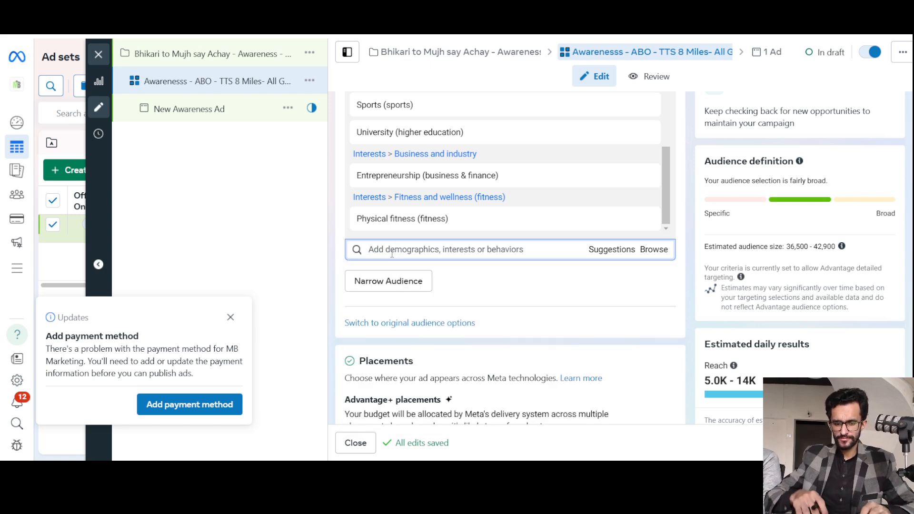
# Search the detailed targeting for "atif asla" and add the interest Atif Aslam (musical artist).
pyautogui.write('atif as')
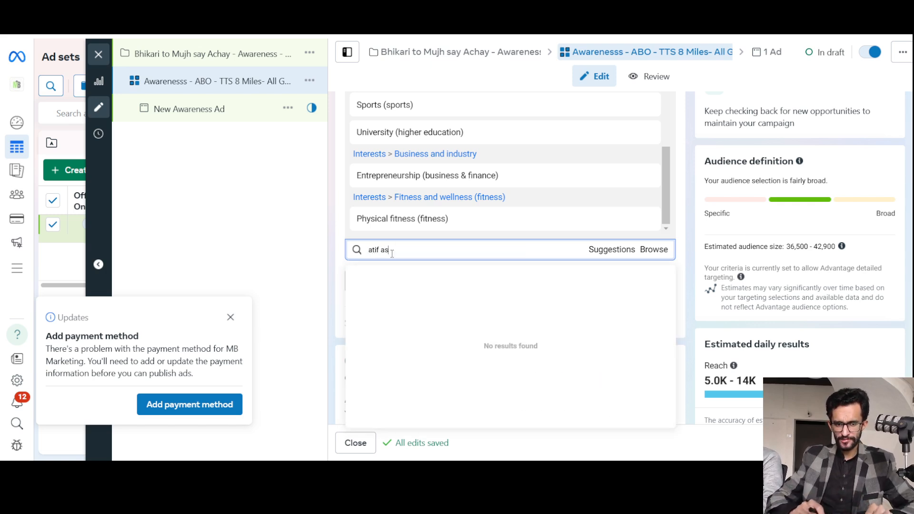
pyautogui.write('la')
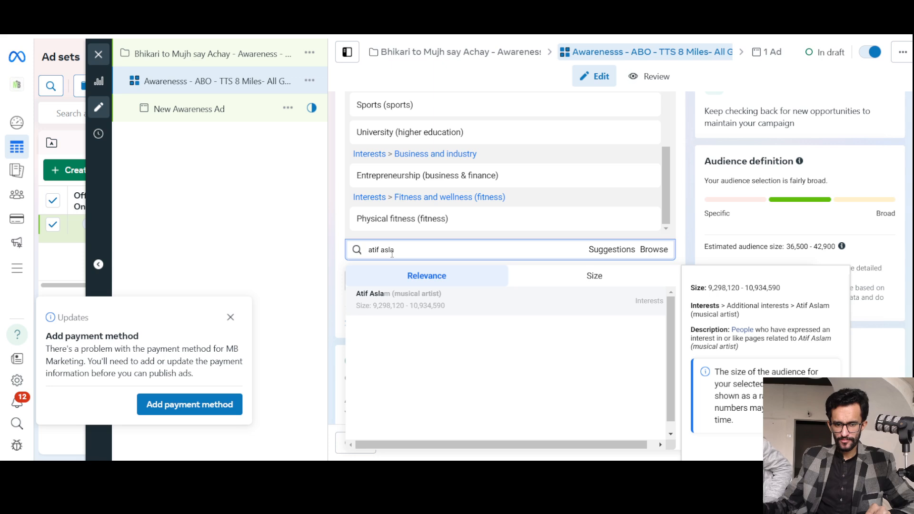
pyautogui.click(430, 310)
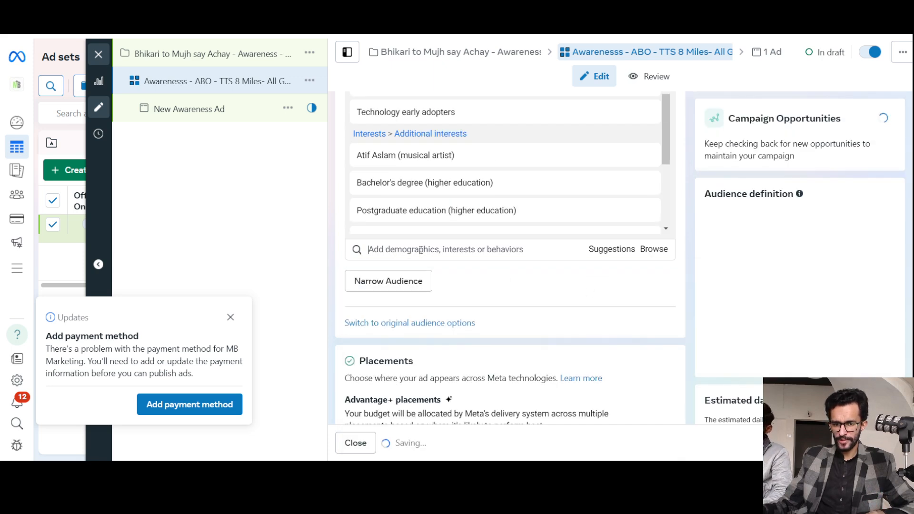
# Search the detailed targeting for "bohemia" and add the interest BOHEMIA the punjabi rapper (musical artist).
pyautogui.write('bo')
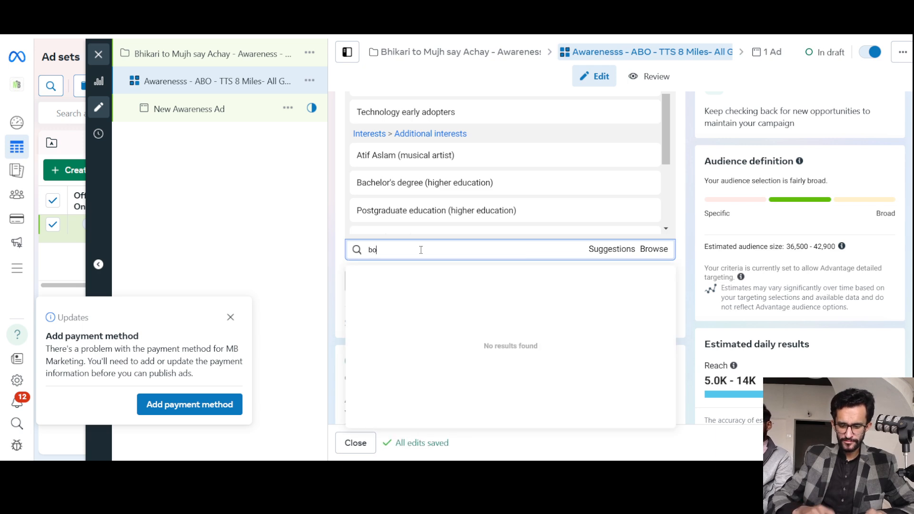
pyautogui.hotkey('ctrl', 'shift', 'i')
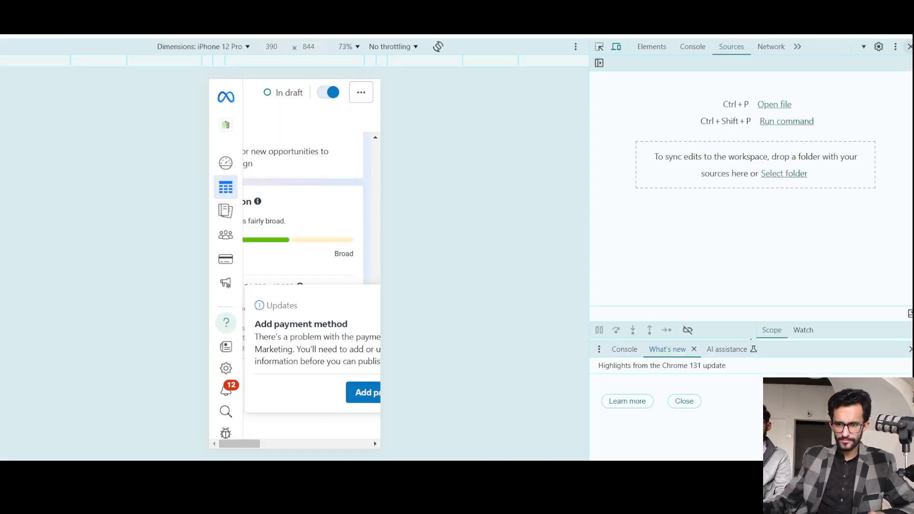
pyautogui.hotkey('ctrl', 'shift', 'i')
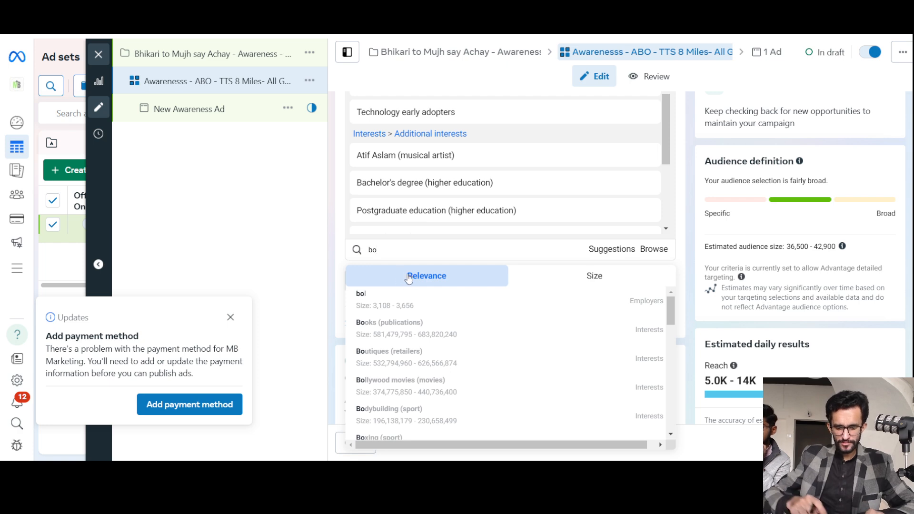
pyautogui.write('hemia')
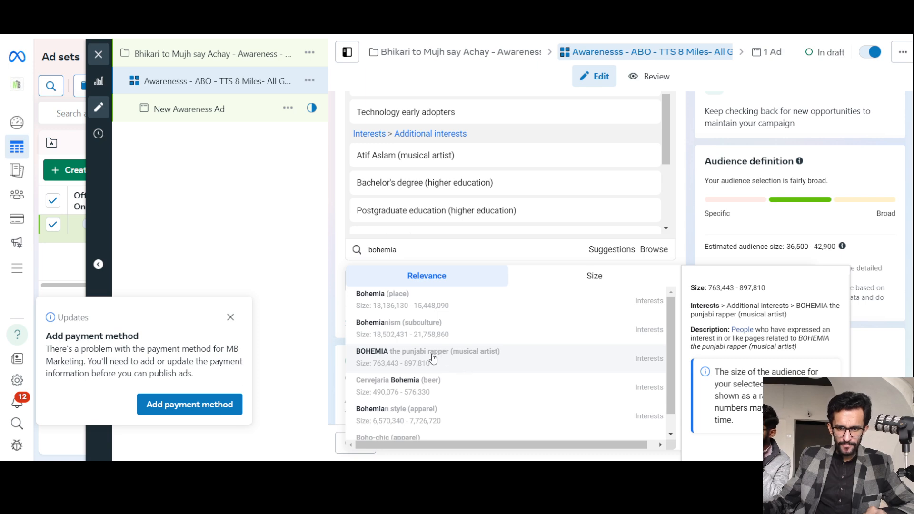
pyautogui.click(540, 362)
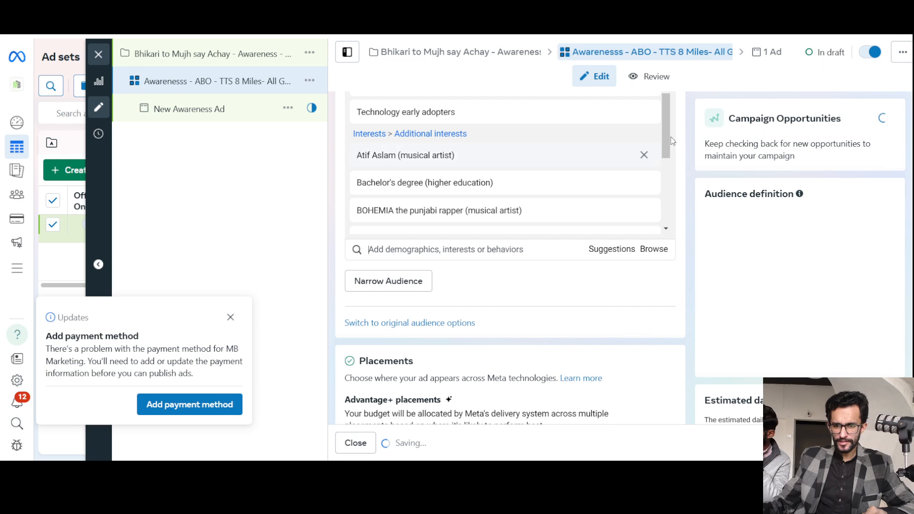
# Expand the additional options under Placements and review the brand safety and suitability settings.
pyautogui.scroll(-1, 679, 237)
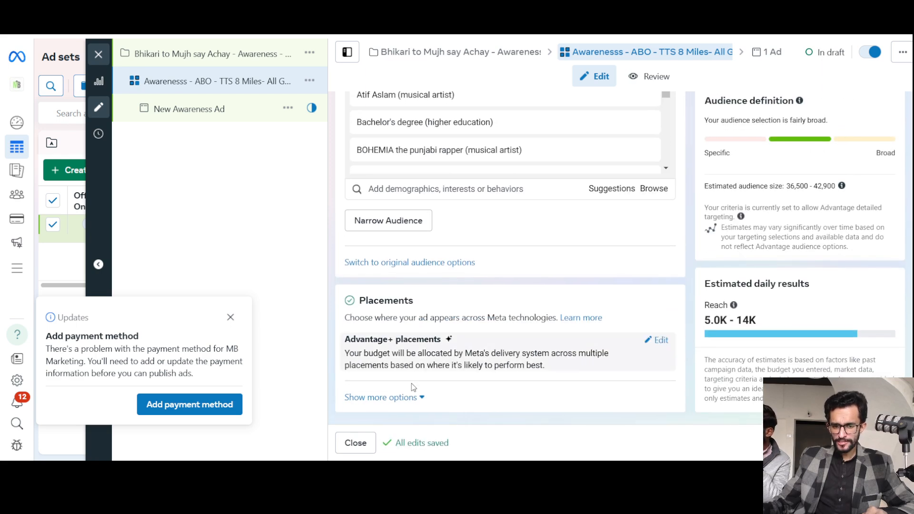
pyautogui.click(408, 399)
pyautogui.scroll(-2, 487, 254)
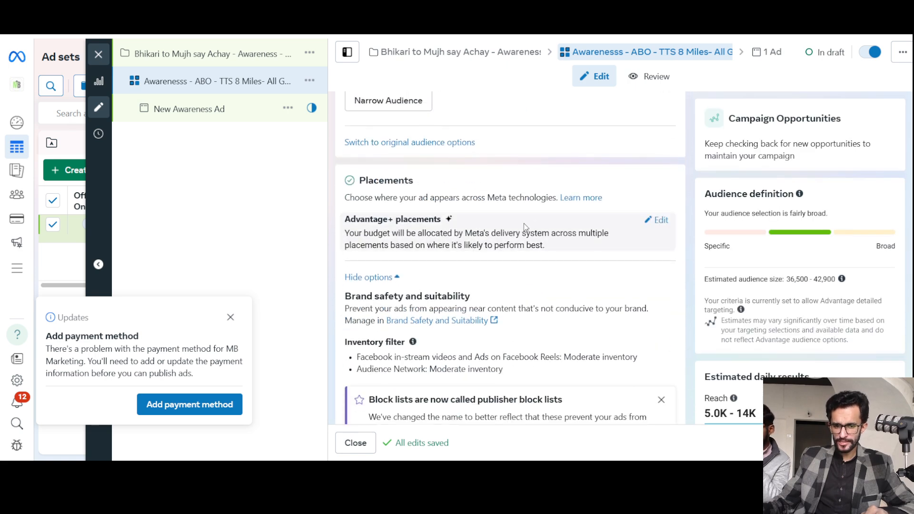
pyautogui.scroll(-3, 523, 224)
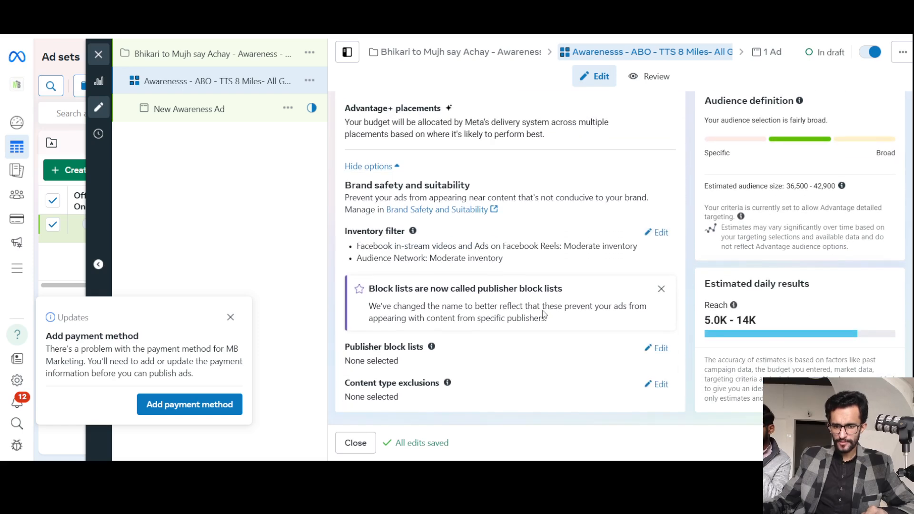
pyautogui.scroll(3, 543, 315)
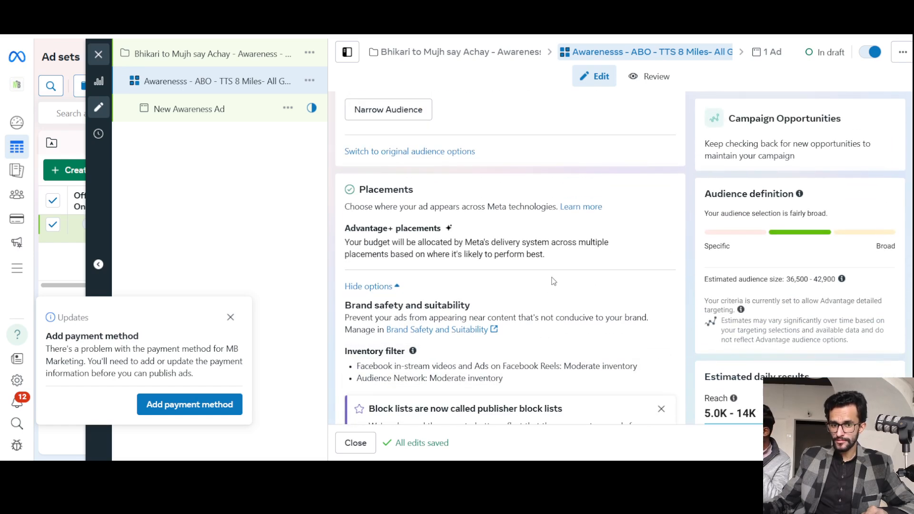
# Look back over the ad set's location, budget and Facebook Page settings, and close the editor without publishing the drafts.
pyautogui.scroll(10, 553, 281)
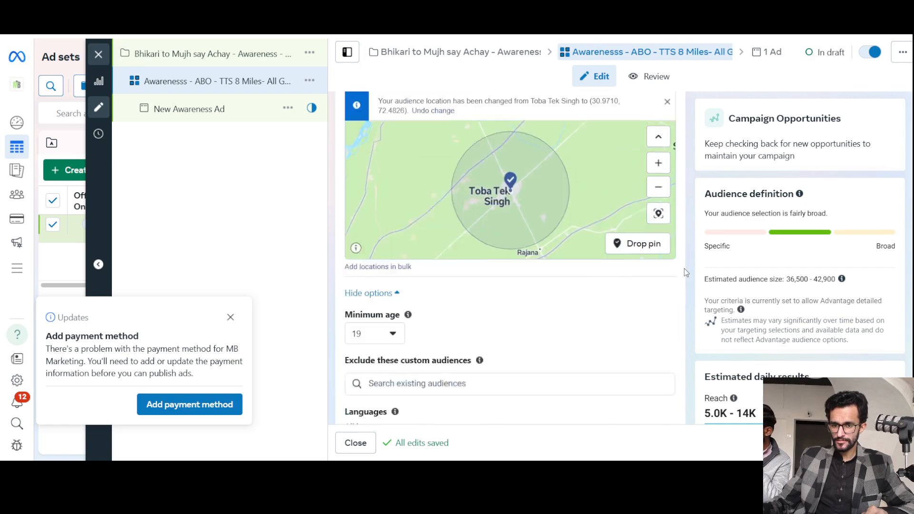
pyautogui.scroll(10, 684, 269)
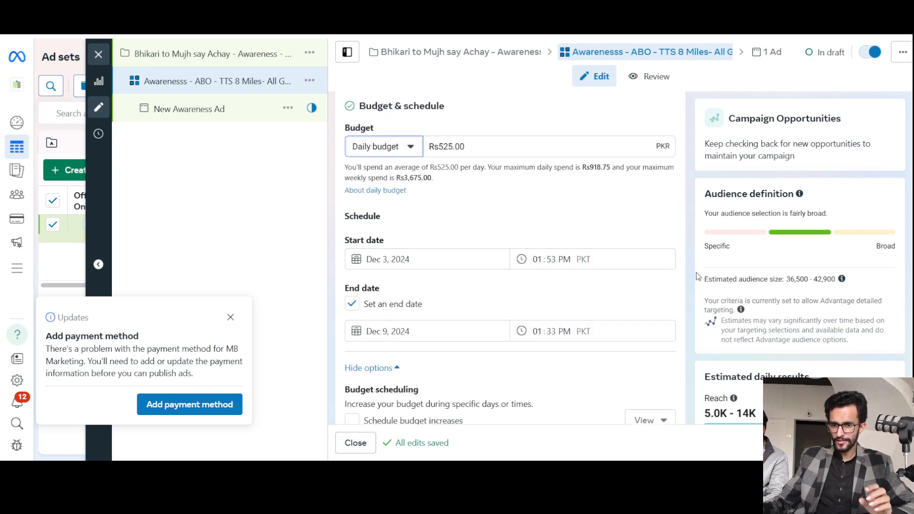
pyautogui.scroll(7, 697, 276)
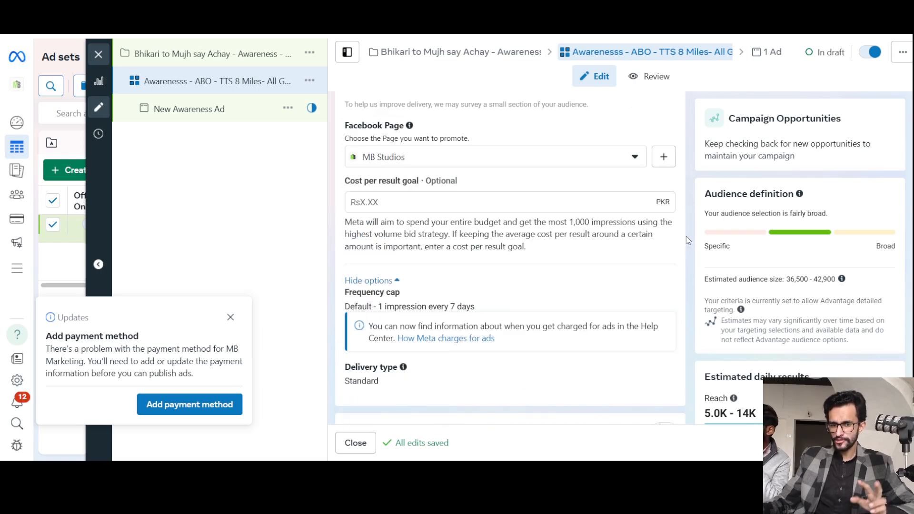
pyautogui.click(103, 56)
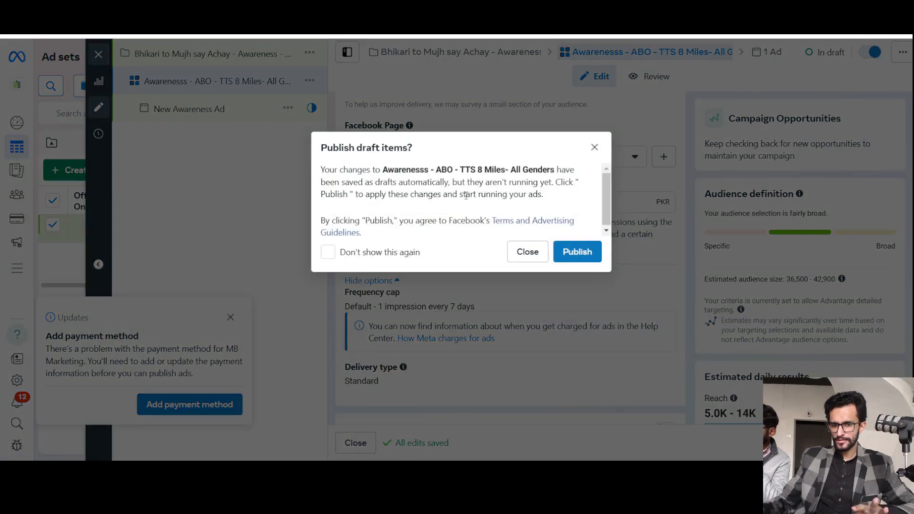
pyautogui.click(520, 254)
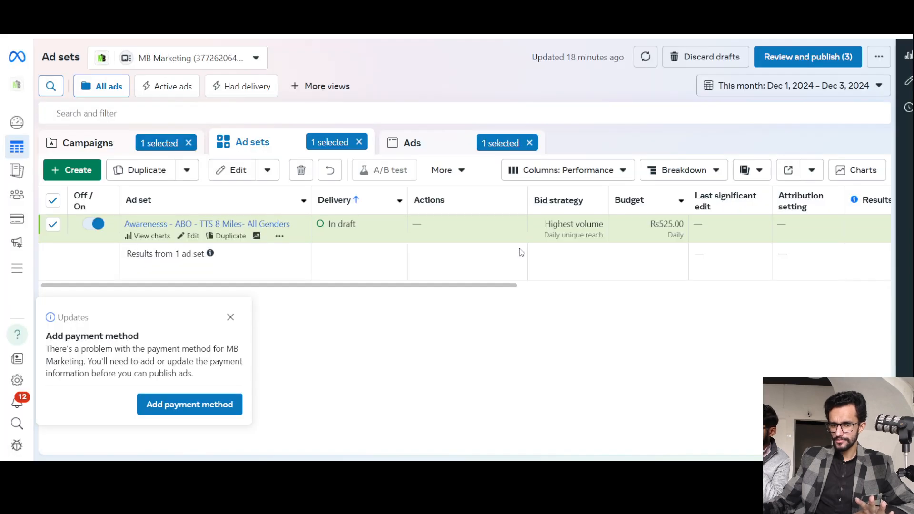
# Clear the ad set and ad selections to return to the campaigns list, and dismiss the payment method notice.
pyautogui.click(531, 143)
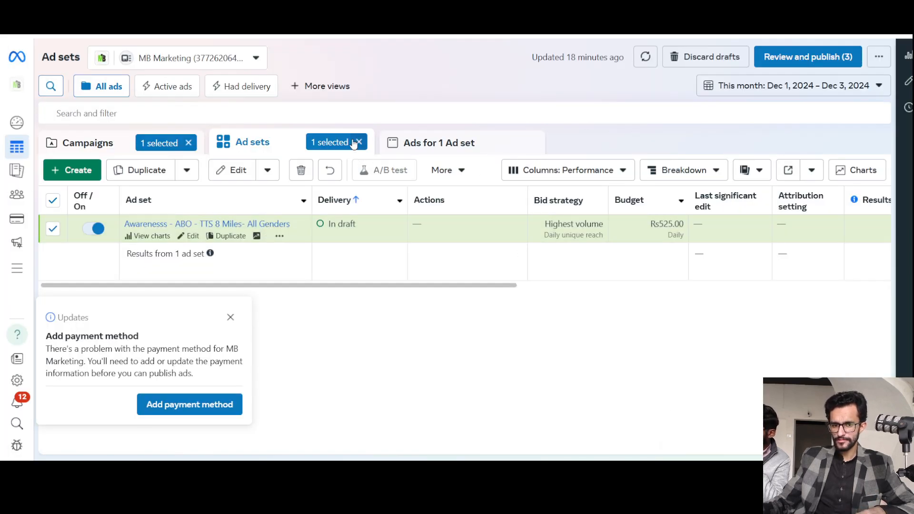
pyautogui.click(91, 143)
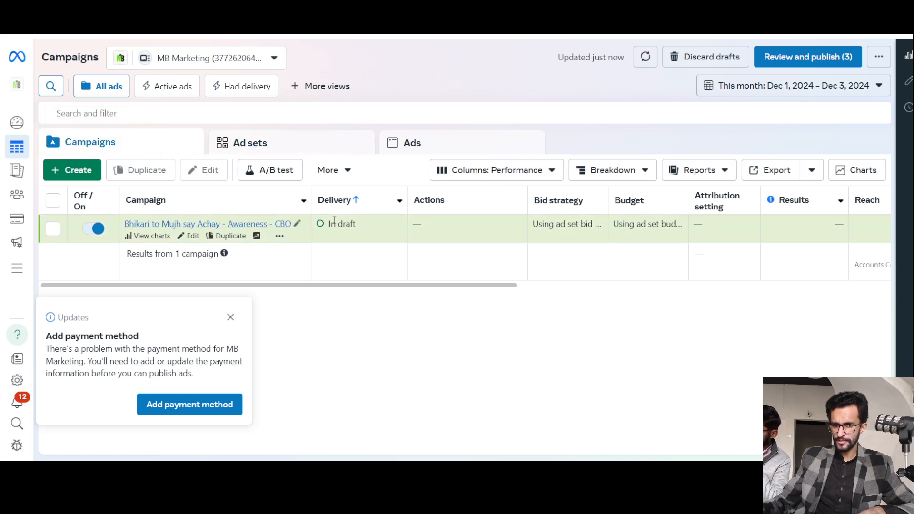
pyautogui.click(232, 316)
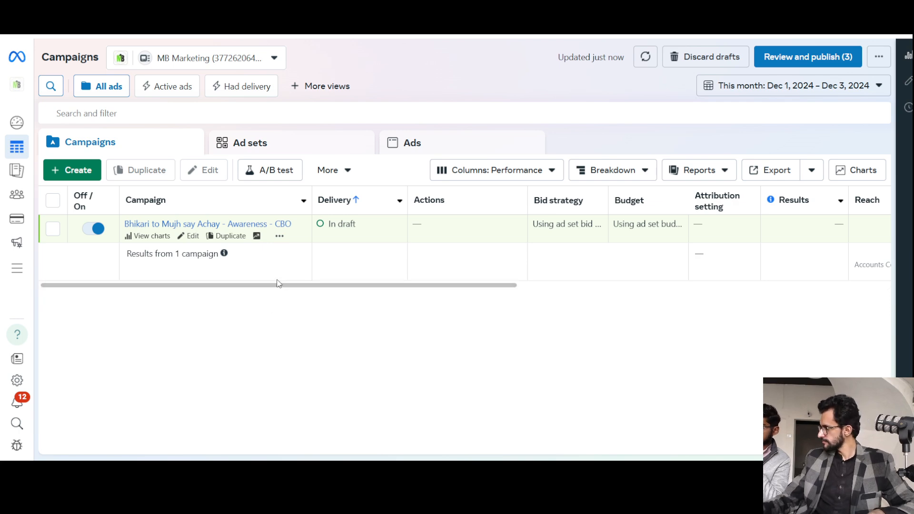